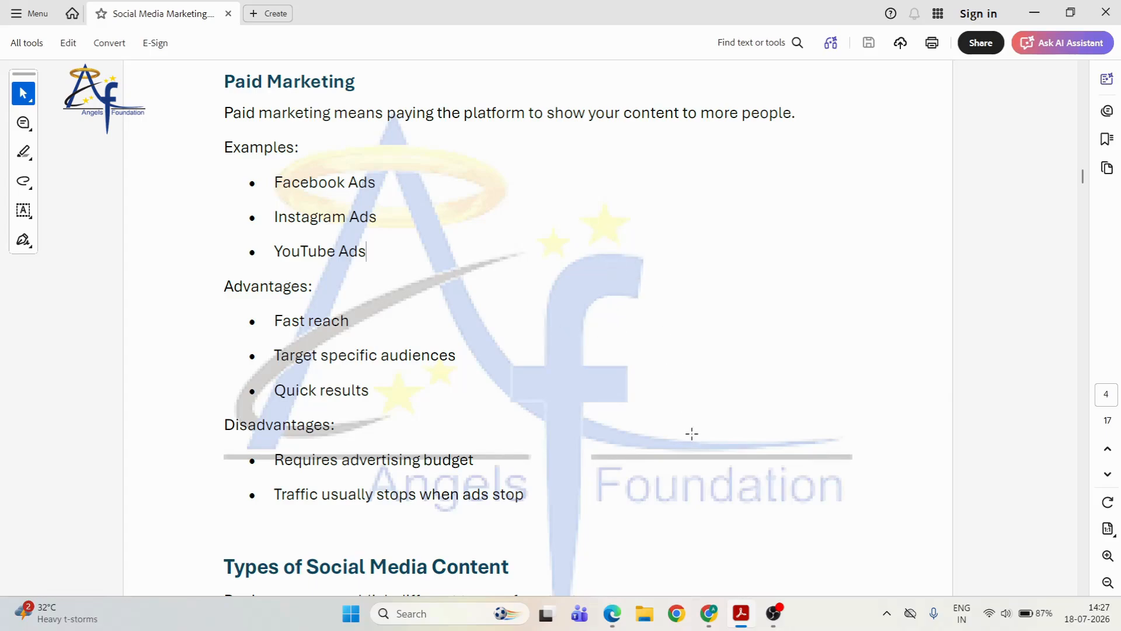
Switch to the Chrome window with the Meet call and load facebook.com in a new browser tab
mouse_move(715, 626)
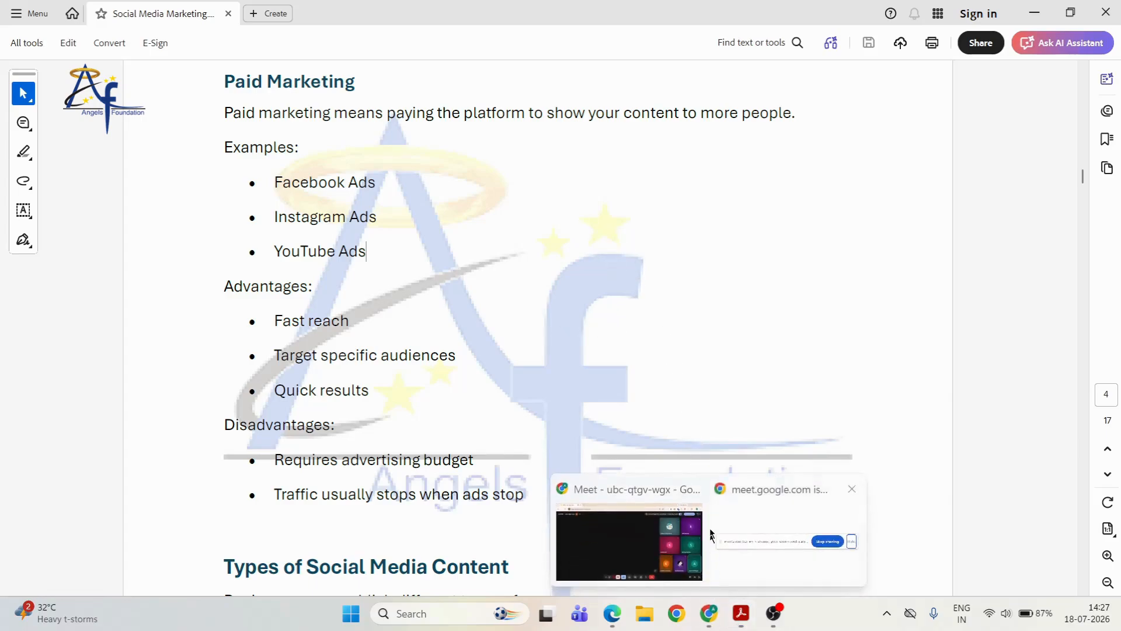
click(628, 534)
click(223, 13)
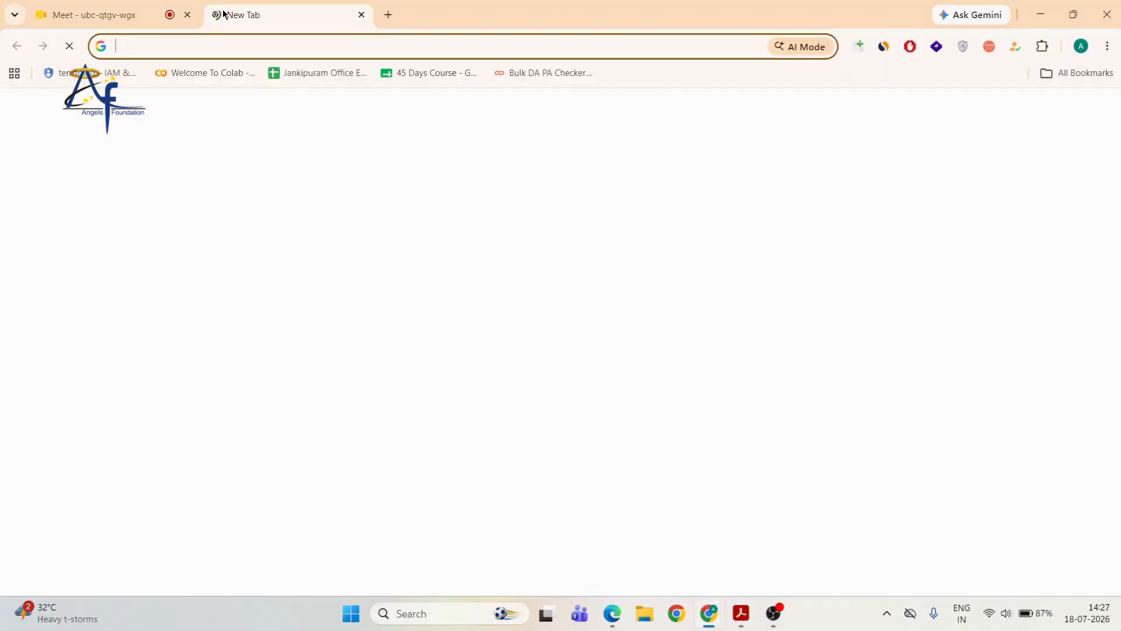
text(facebook.com)
key(Return)
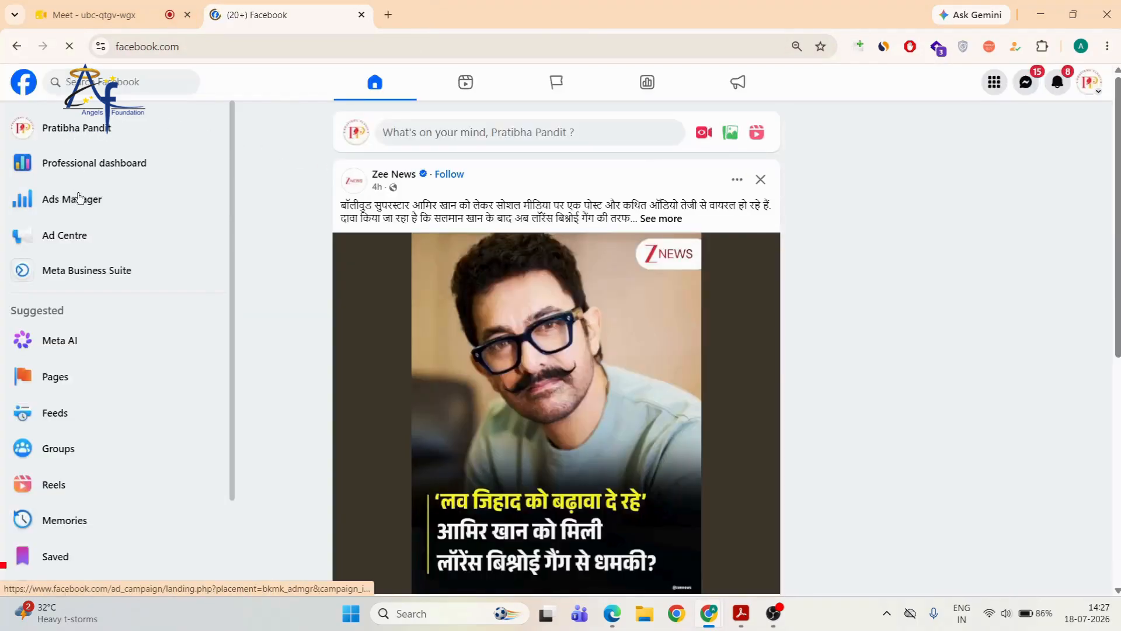
click(83, 128)
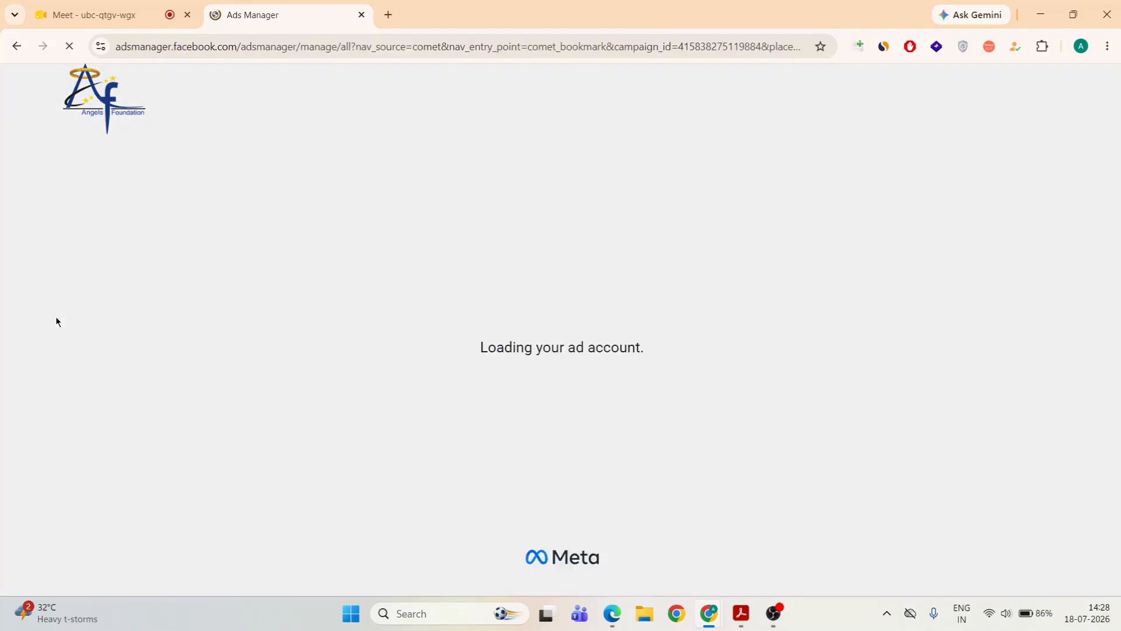
click(308, 54)
text(f)
key(Return)
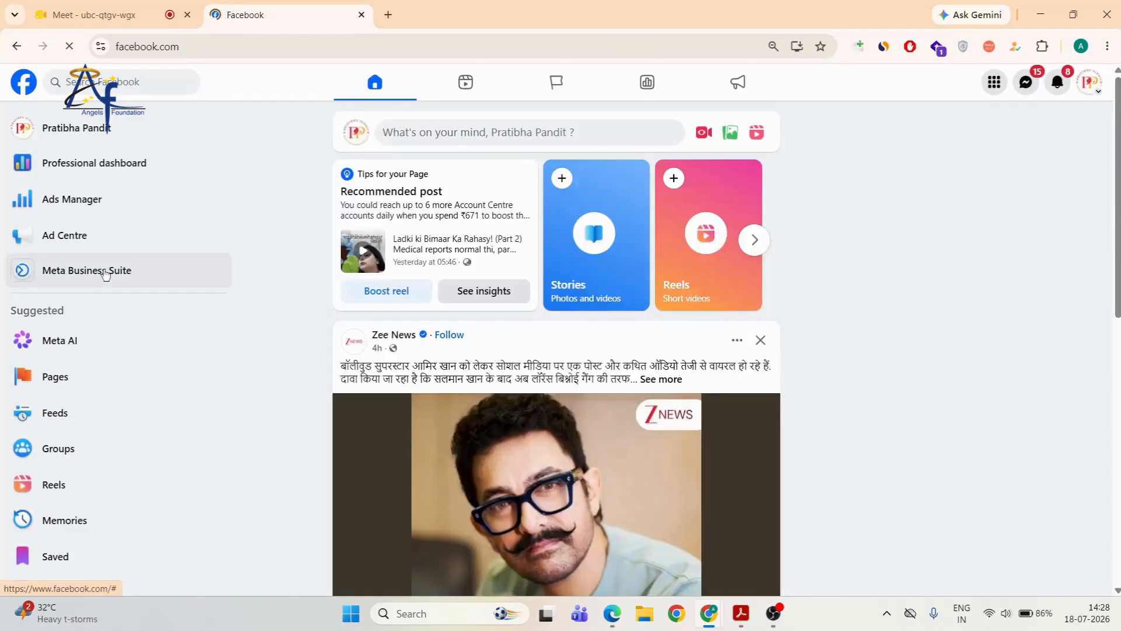
Open Meta Business Suite from the Facebook home page
click(105, 271)
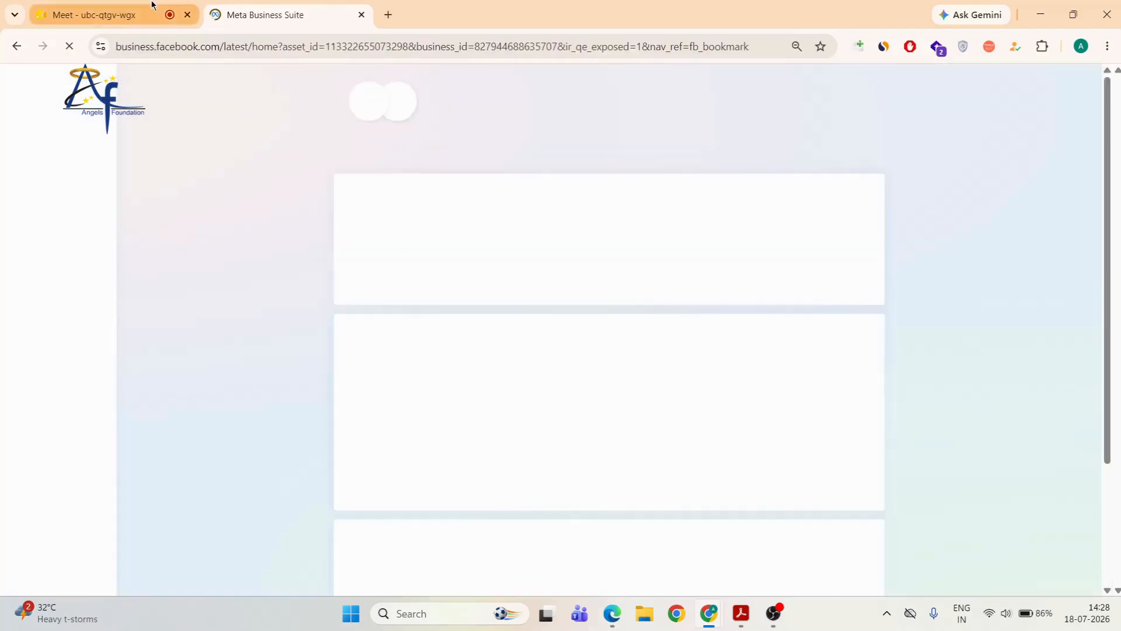
Go to the Google Meet call, toggle the microphone, and return to Meta Business Suite
click(152, 9)
click(407, 579)
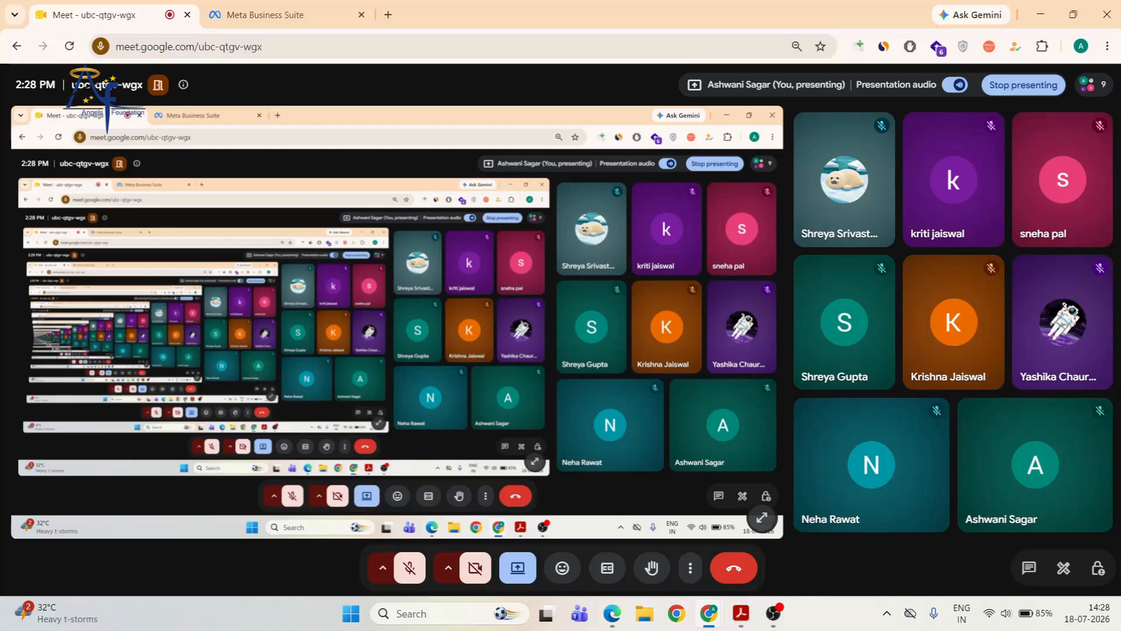
click(420, 574)
click(263, 14)
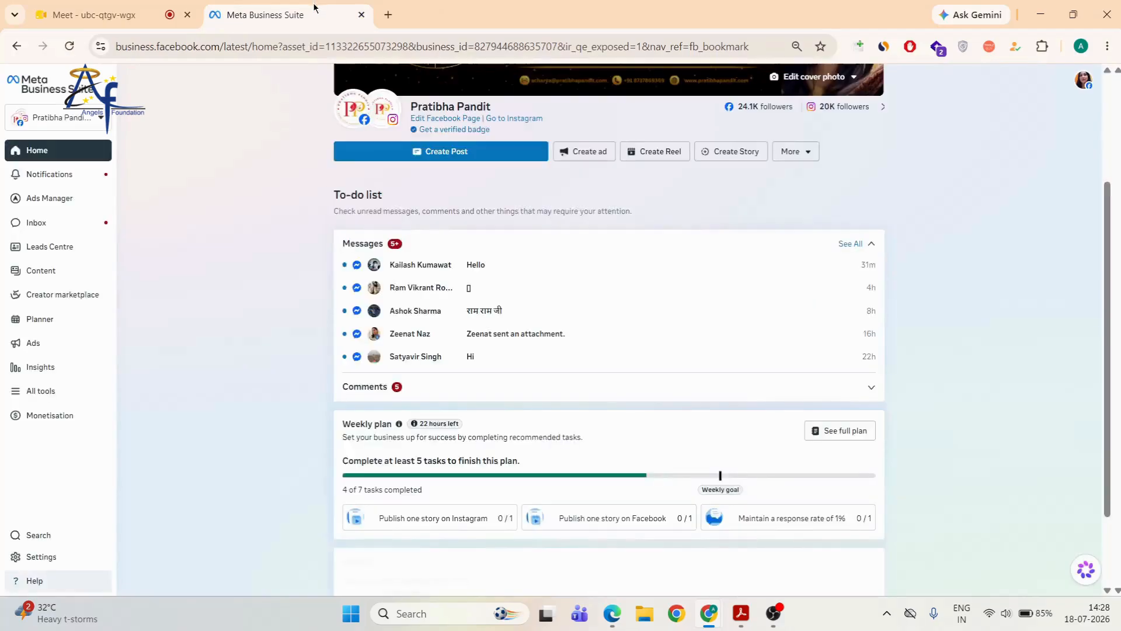
Open the full list of ads and view the results of the completed Jun 28 Facebook Page visits reel
click(40, 343)
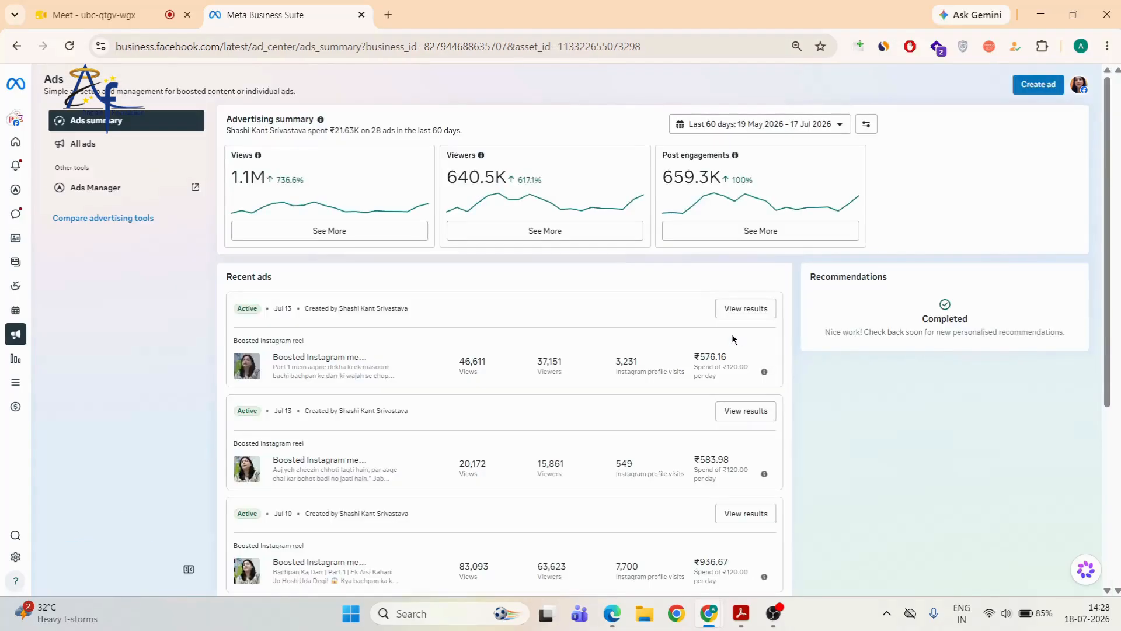
scroll(328, 355, down, 5)
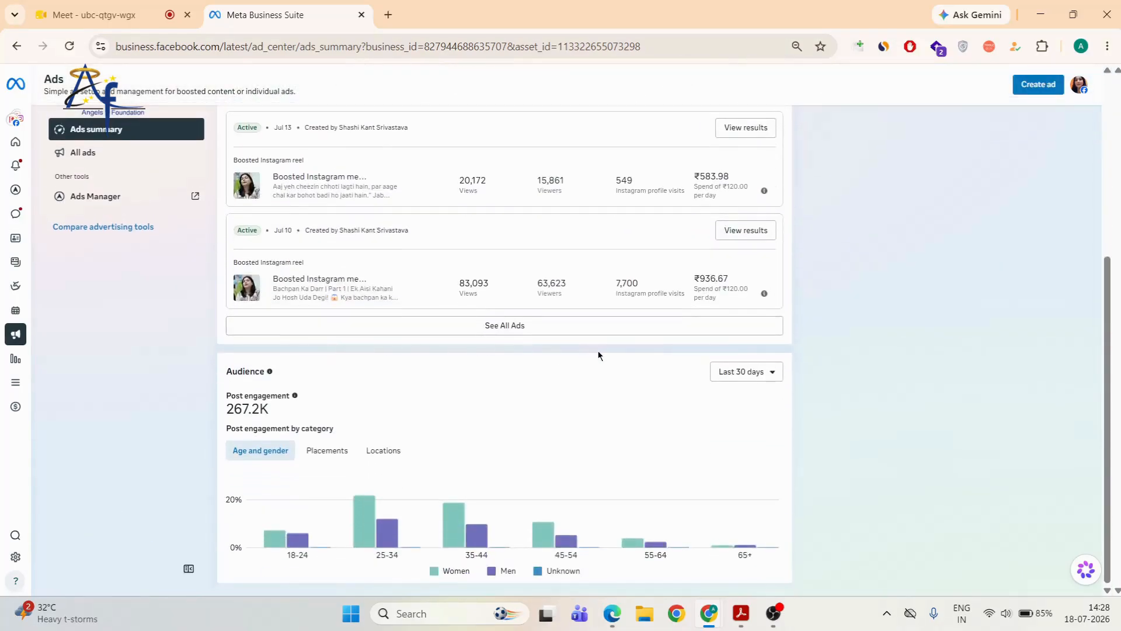
click(532, 327)
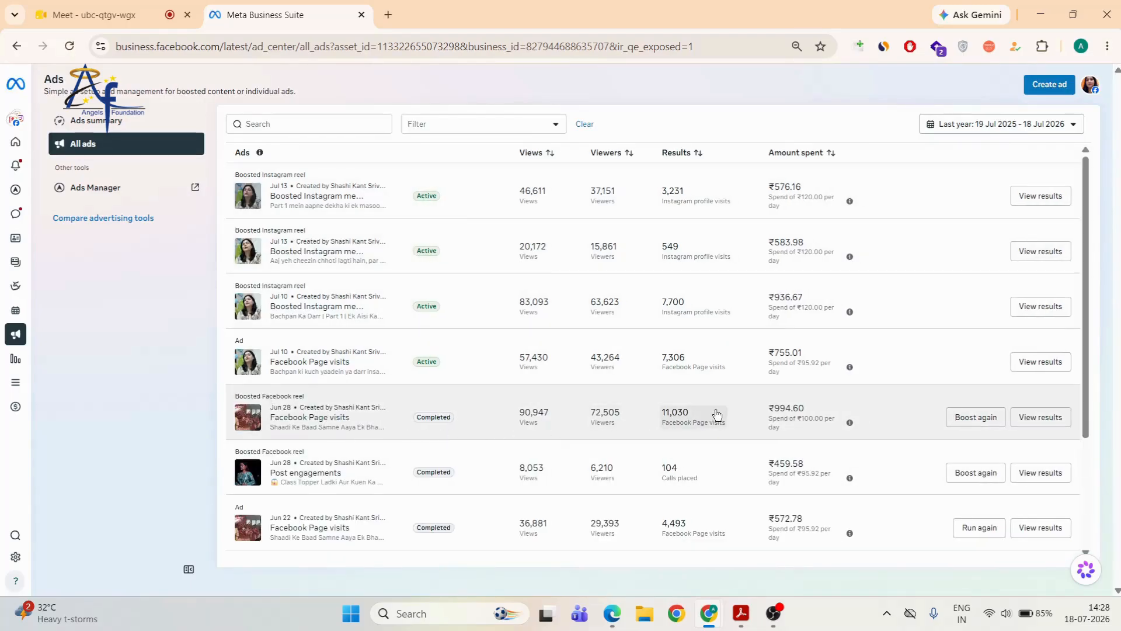
click(1049, 418)
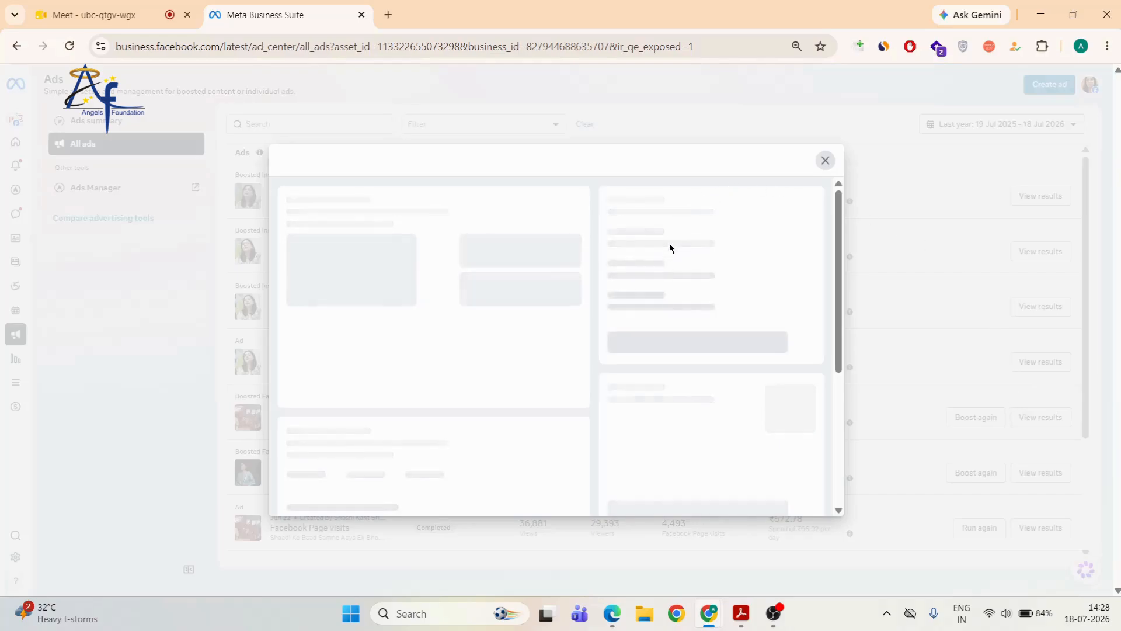
Enlarge the page and examine the ad's performance figures for Facebook follows, views and viewers
key(ctrl+plus)
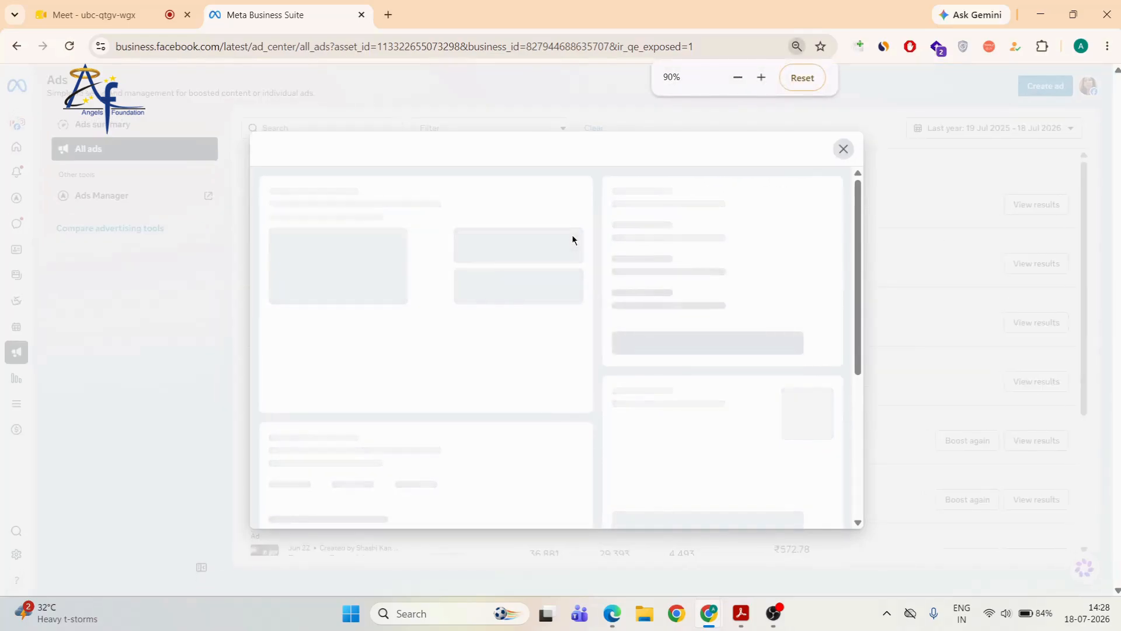
key(ctrl+plus)
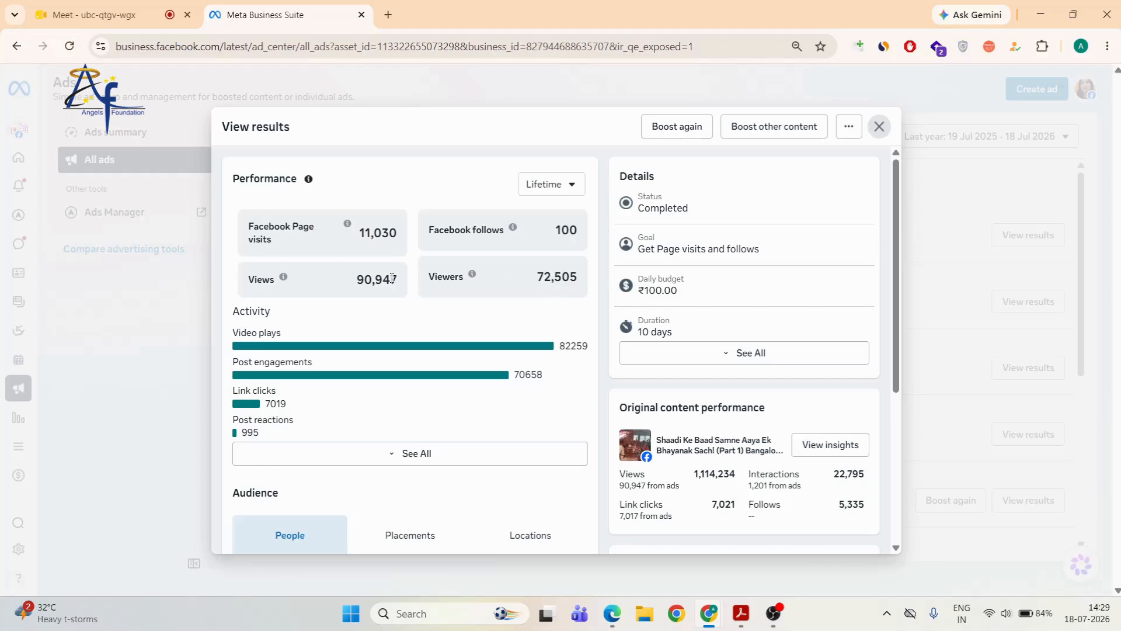
drag(584, 228, 555, 230)
drag(583, 283, 352, 288)
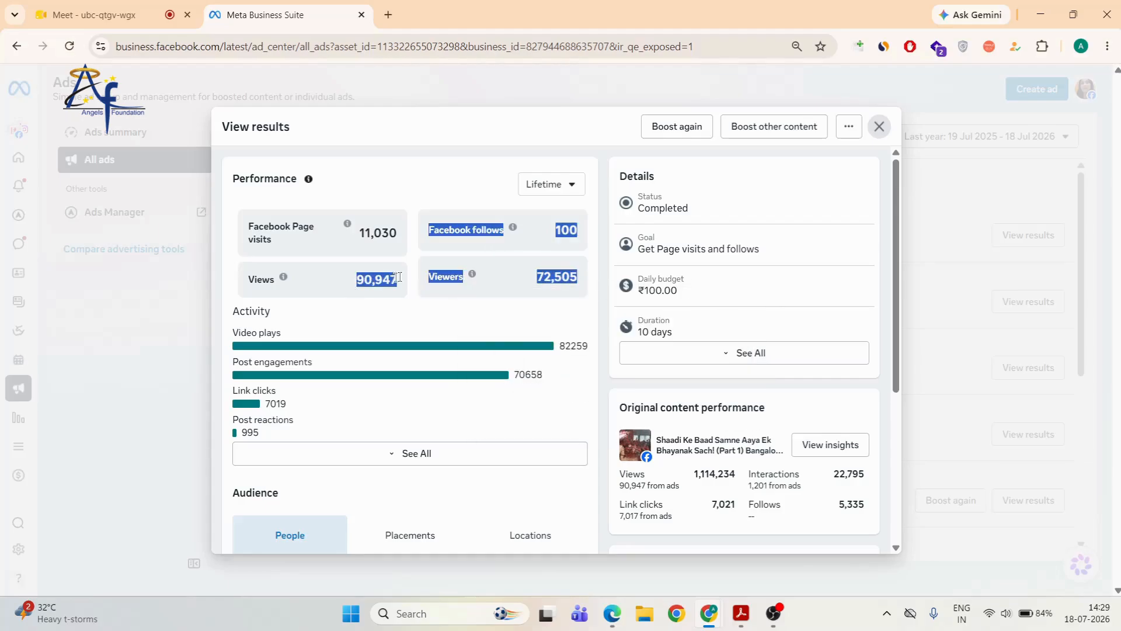
click(570, 276)
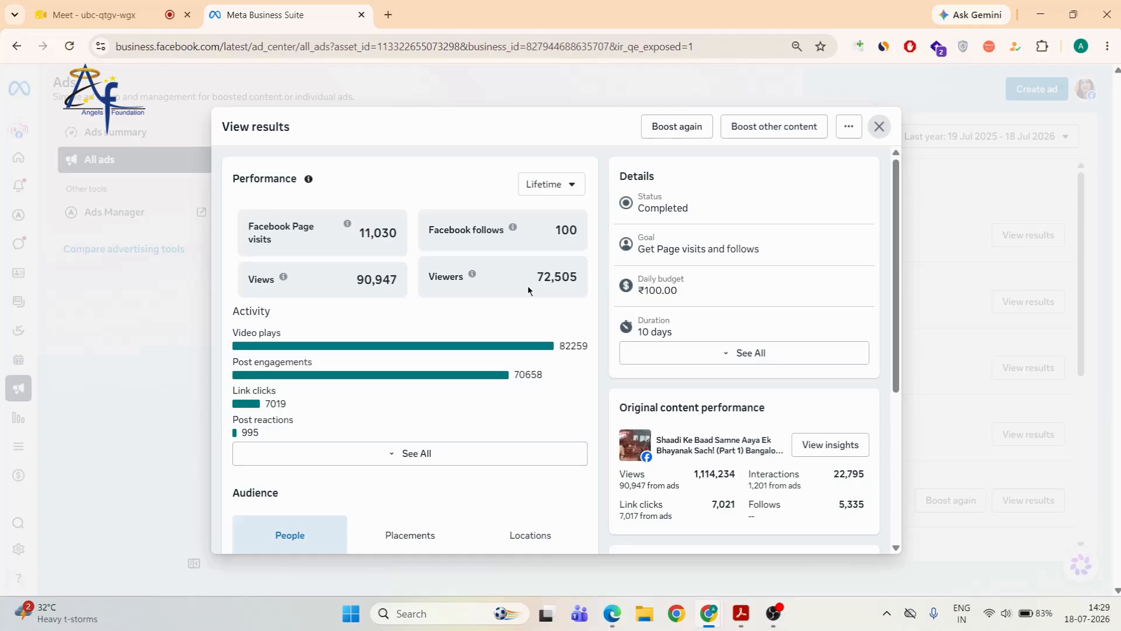
Examine the ad's audience by age and gender, including the 18-24 group, and show its breakdown by placement
scroll(528, 290, down, 4)
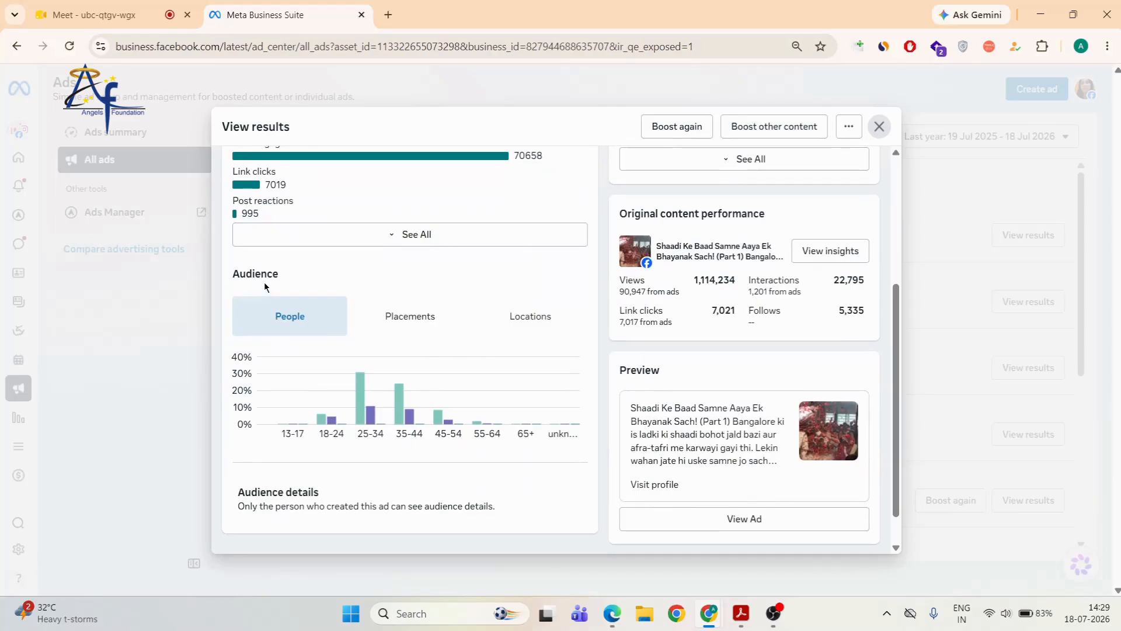
scroll(279, 349, down, 1)
mouse_move(298, 303)
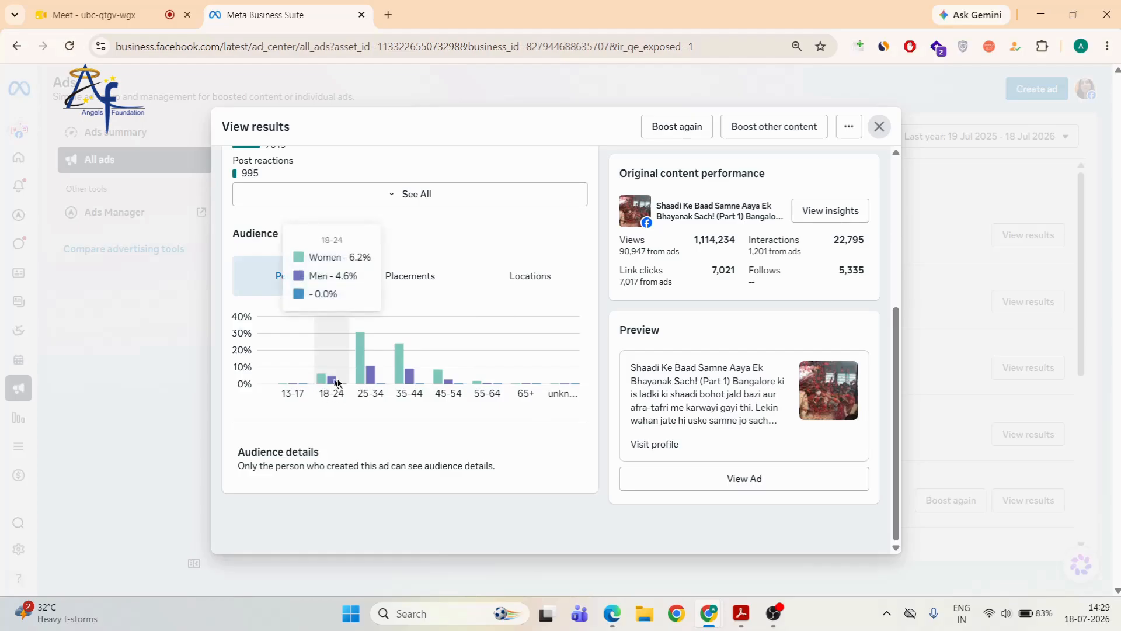
mouse_move(358, 378)
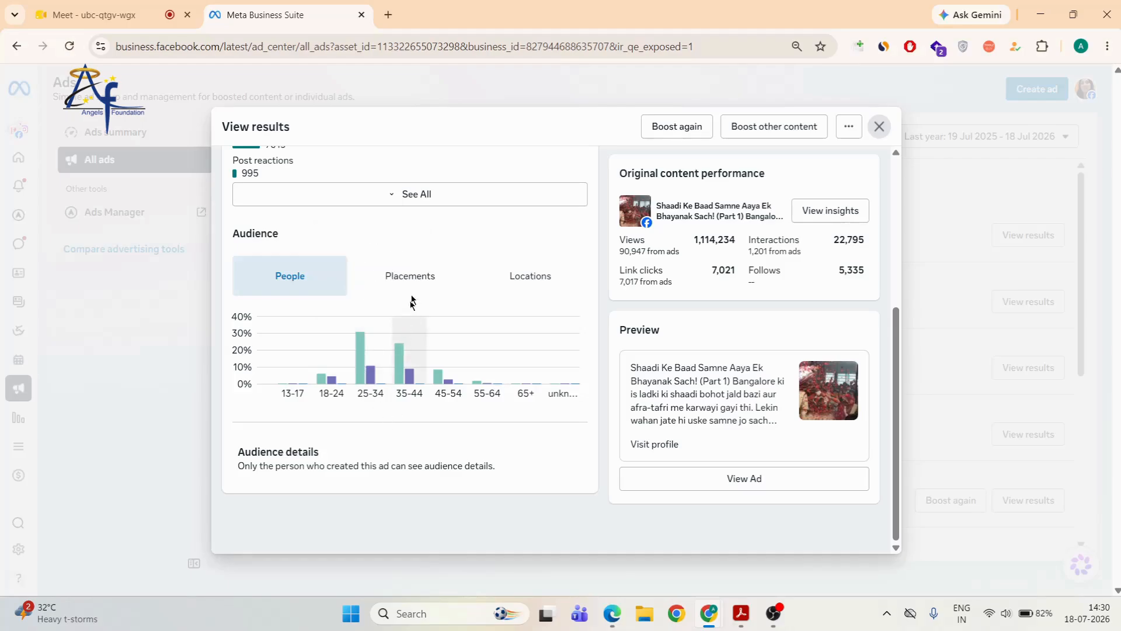
click(421, 272)
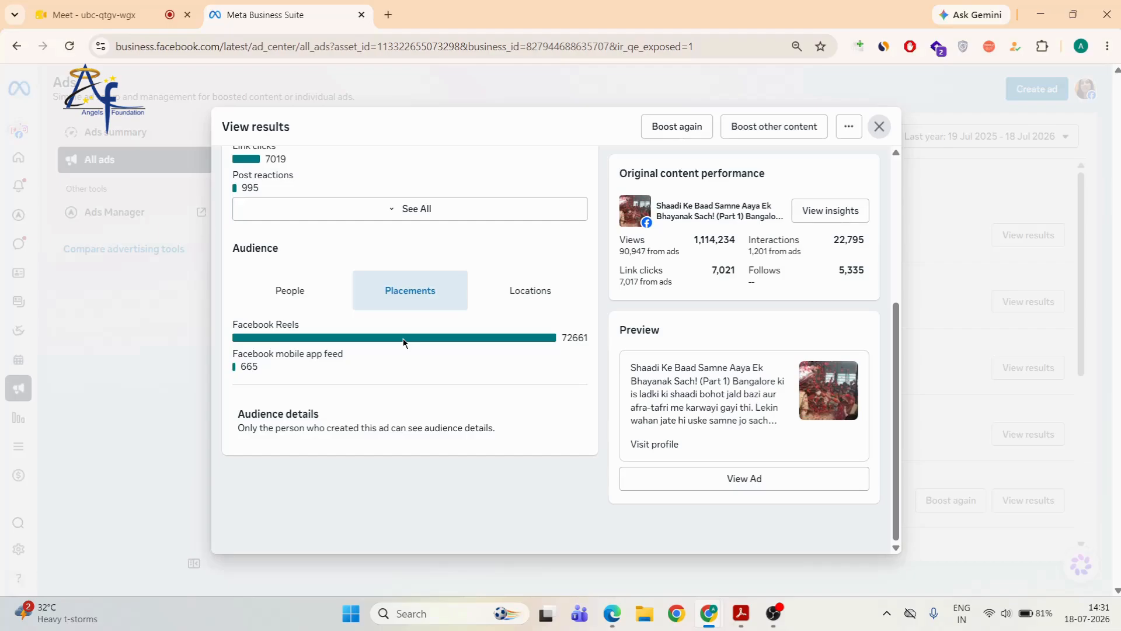
Show the ad's audience by location and read through the complete list of states
click(533, 300)
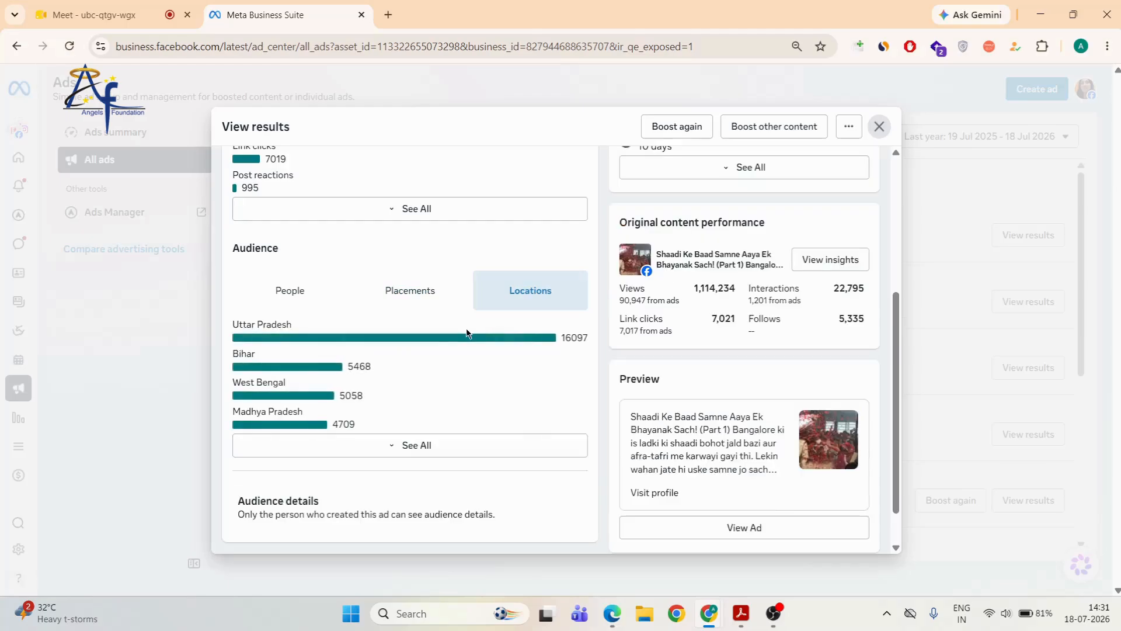
click(411, 445)
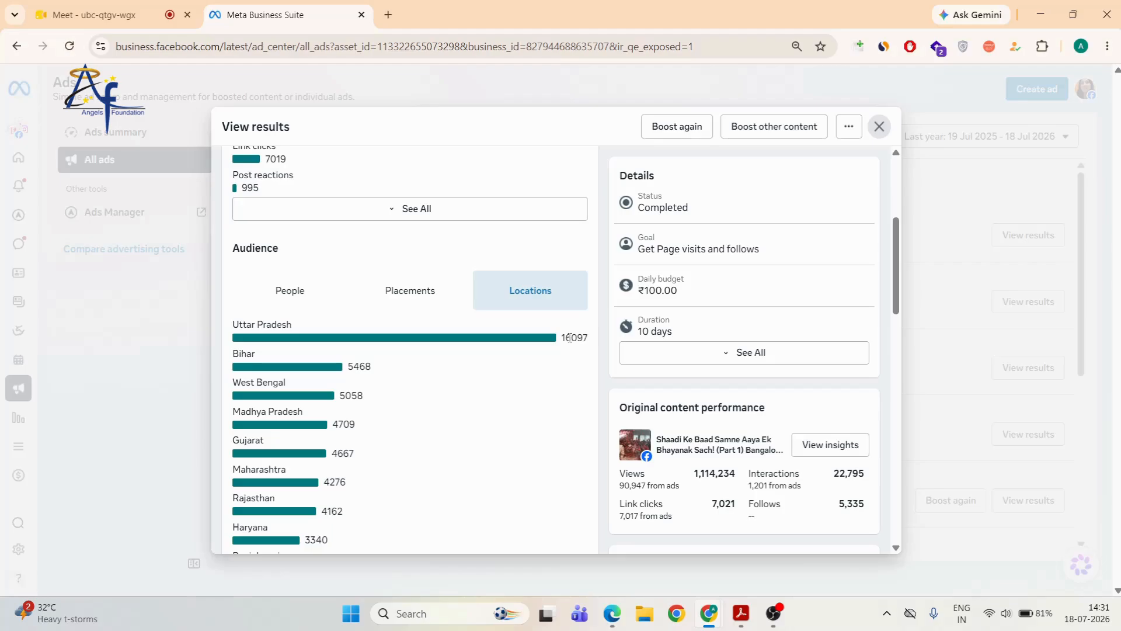
scroll(559, 344, down, 1)
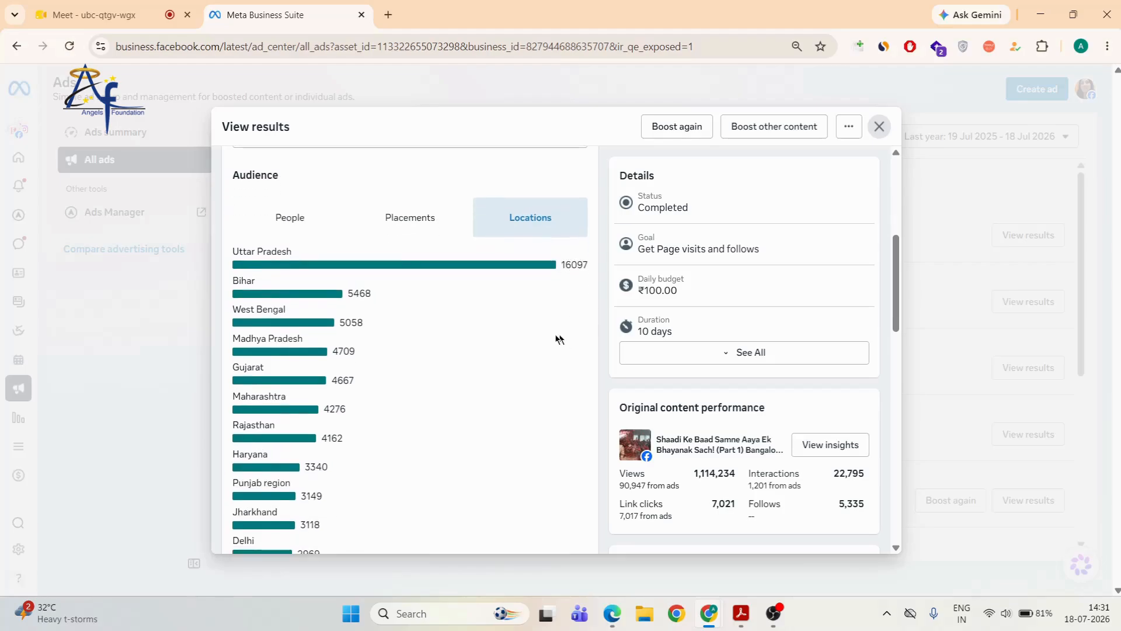
scroll(292, 263, down, 1)
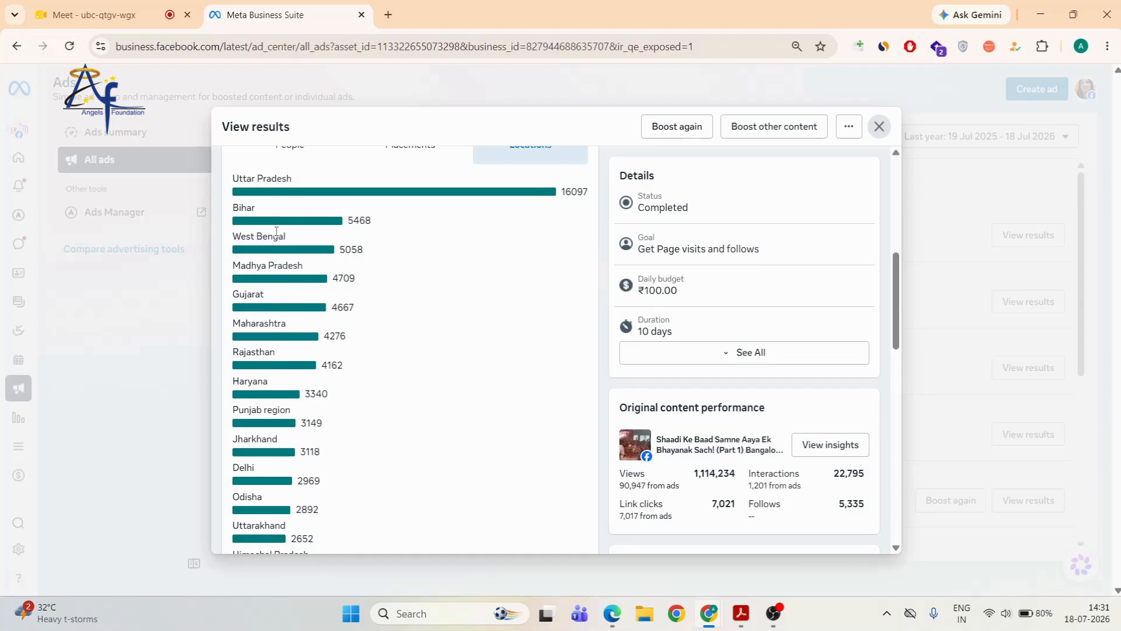
scroll(286, 263, down, 10)
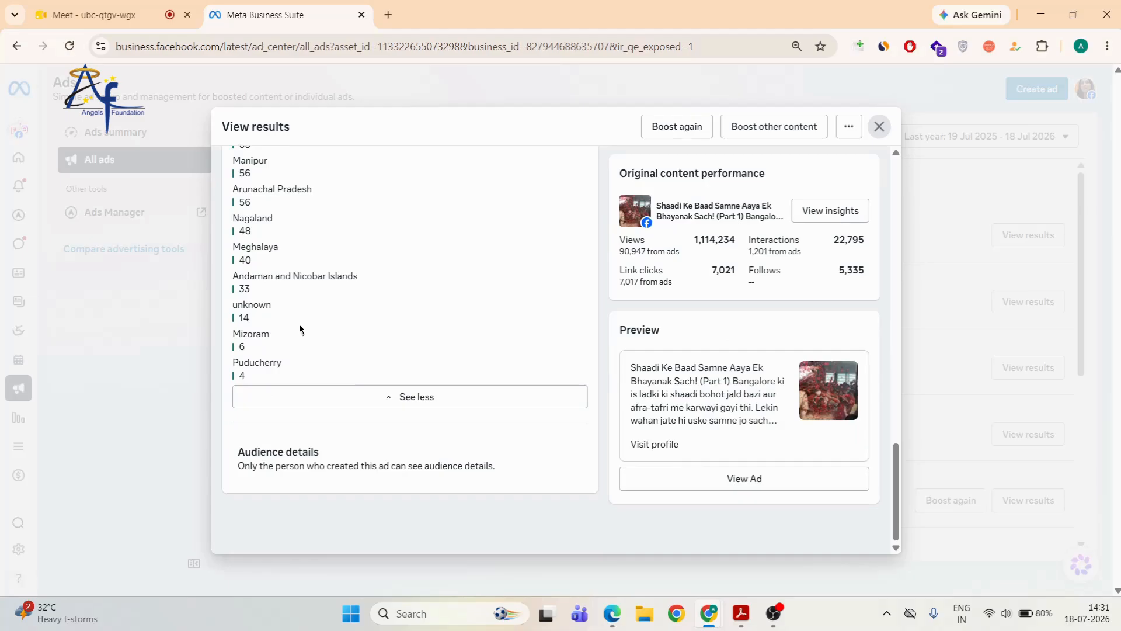
scroll(300, 312, up, 10)
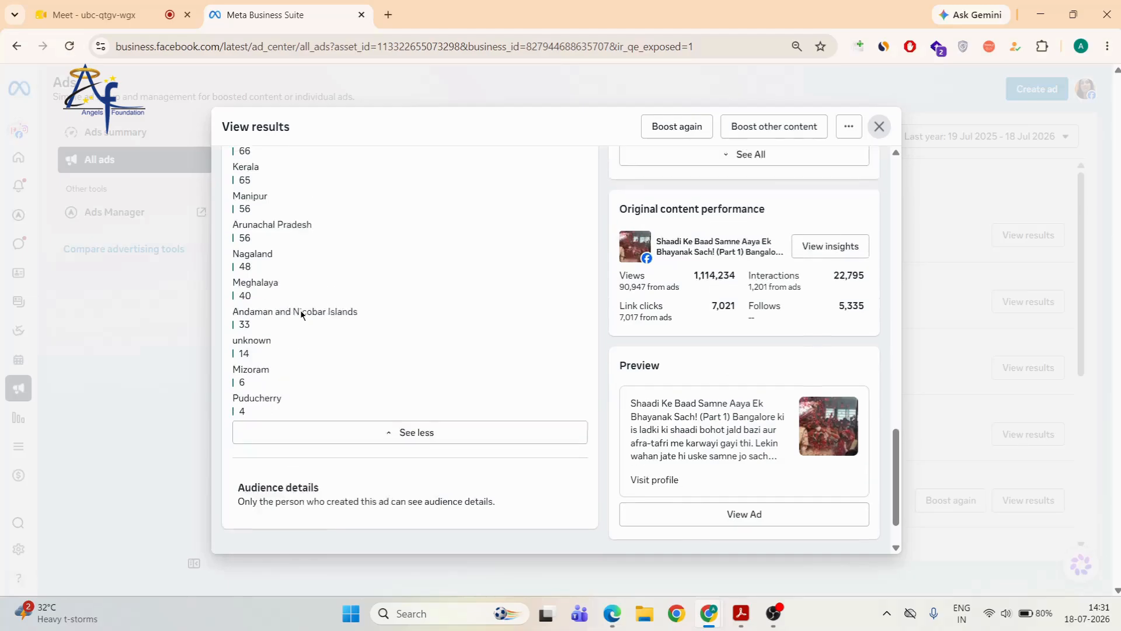
scroll(300, 310, up, 1)
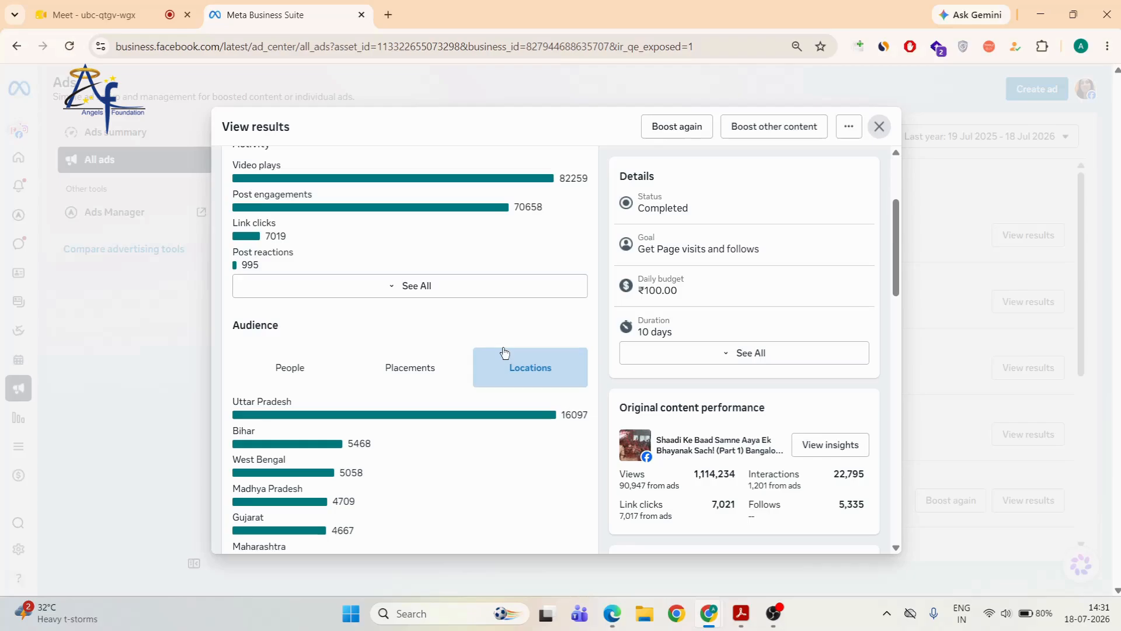
Review the ad's people, placement and location breakdowns once more, highlighting the Uttar Pradesh figure, and close the results
click(291, 367)
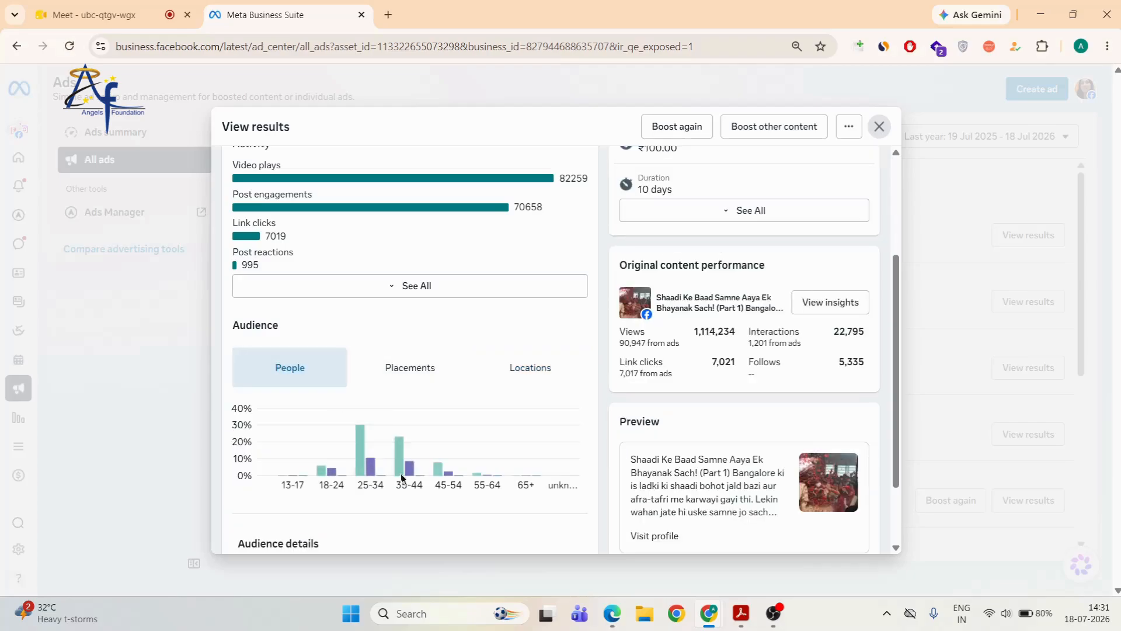
mouse_move(361, 470)
click(428, 366)
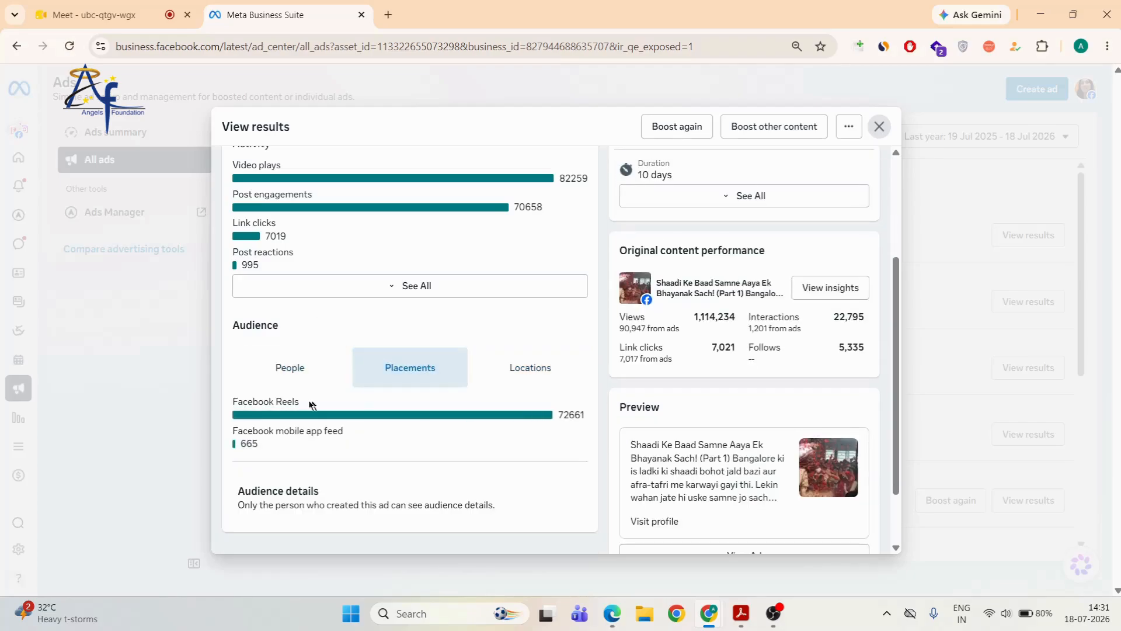
click(522, 380)
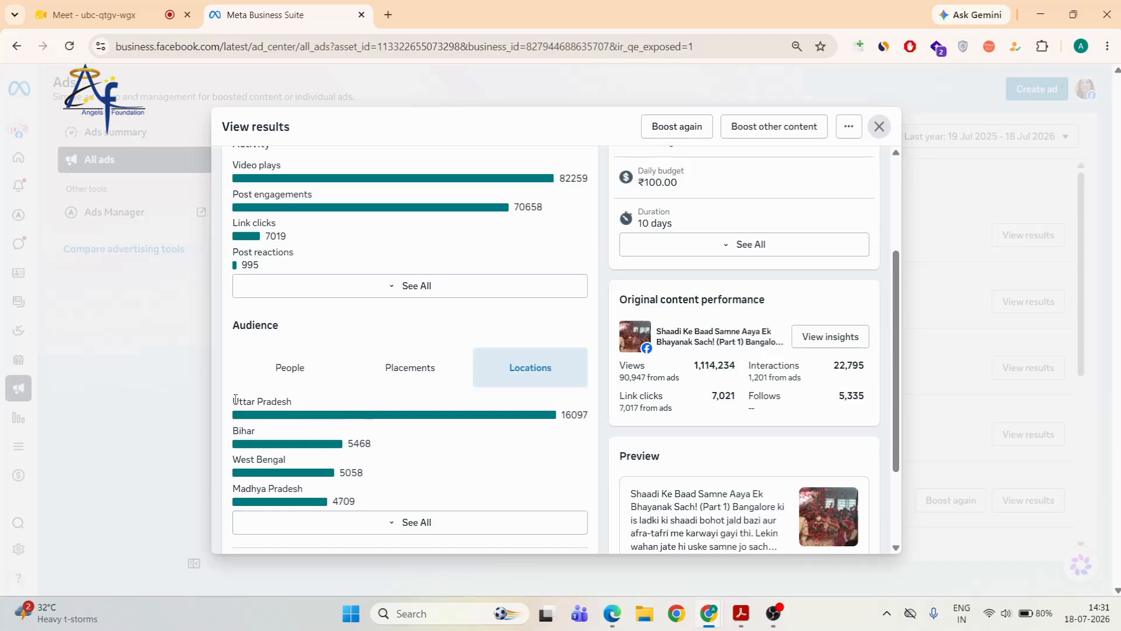
drag(233, 400, 591, 415)
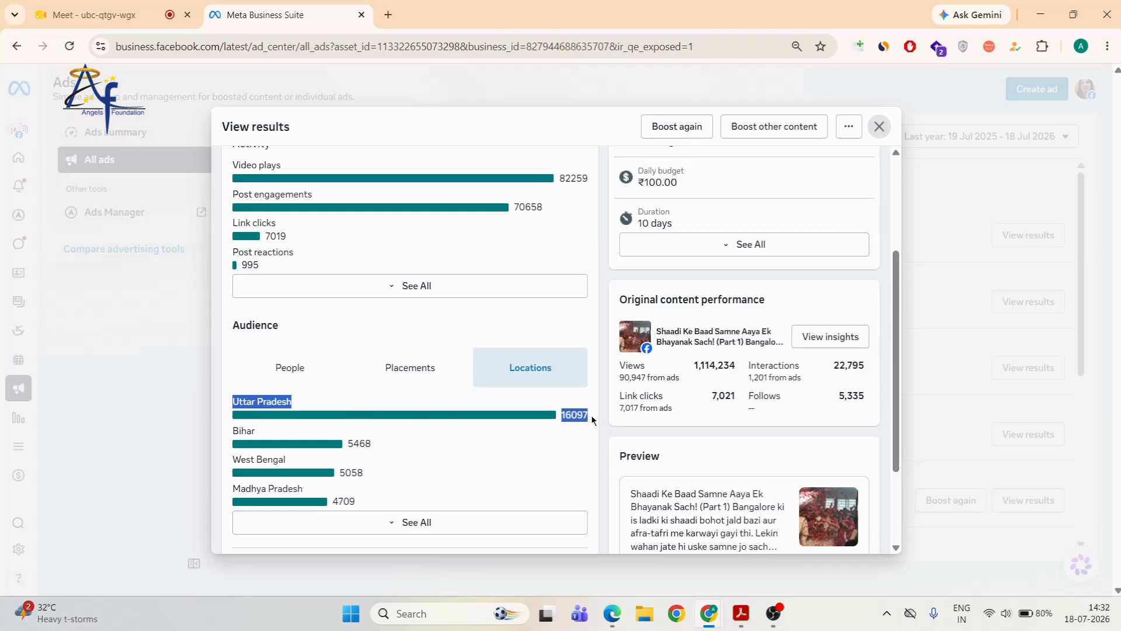
click(416, 365)
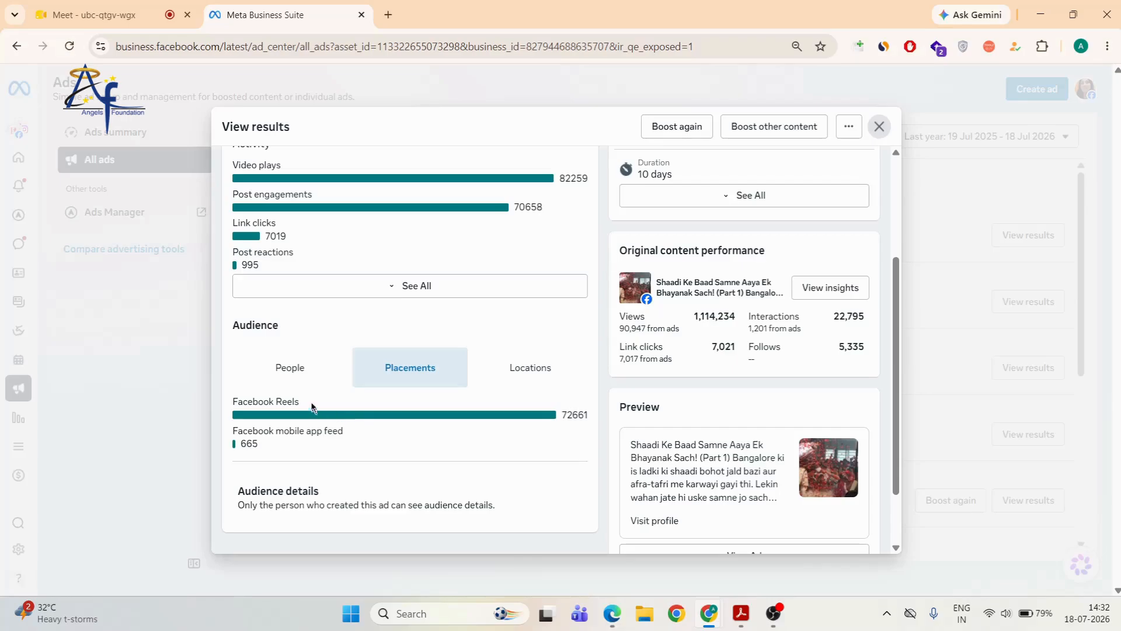
click(334, 381)
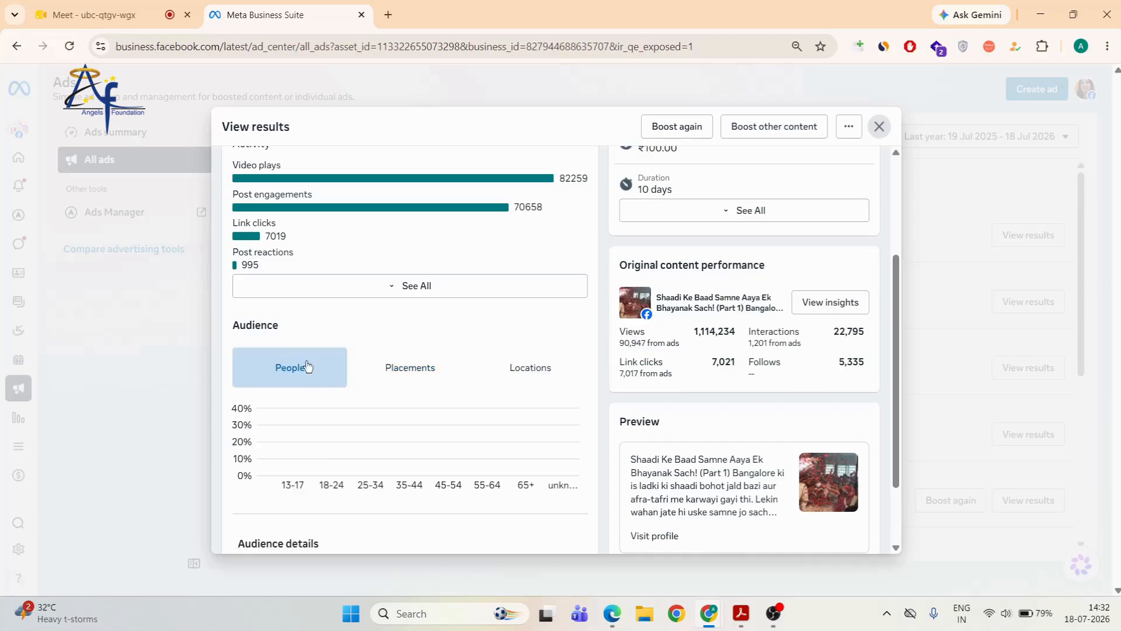
mouse_move(362, 448)
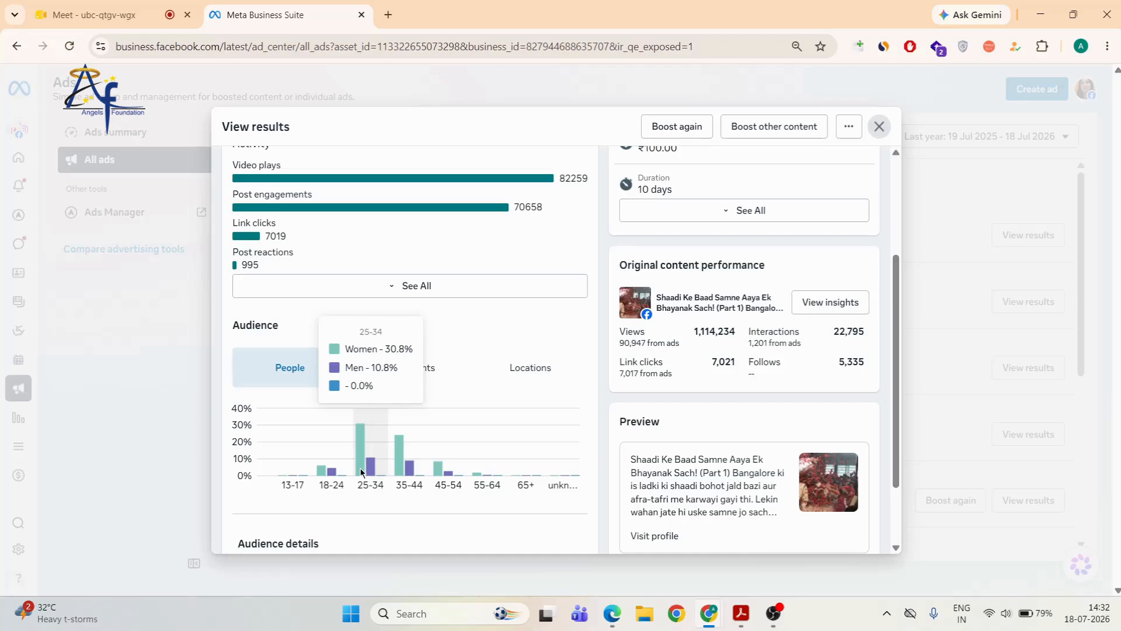
click(880, 126)
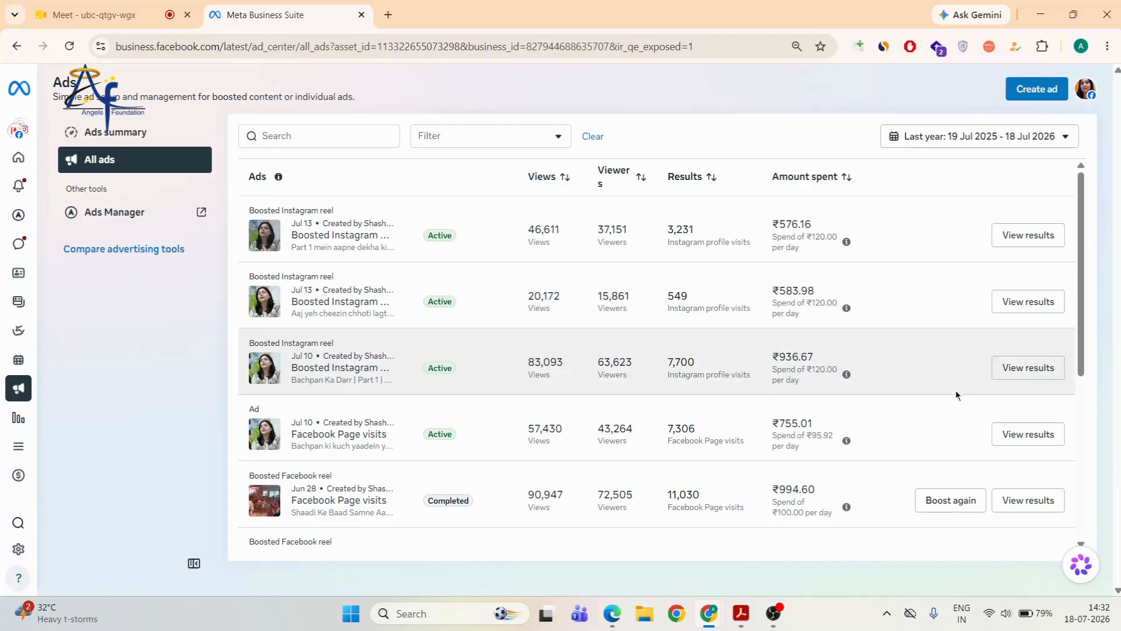
View the performance results of the July 10 boosted Instagram reel and close them
click(1048, 372)
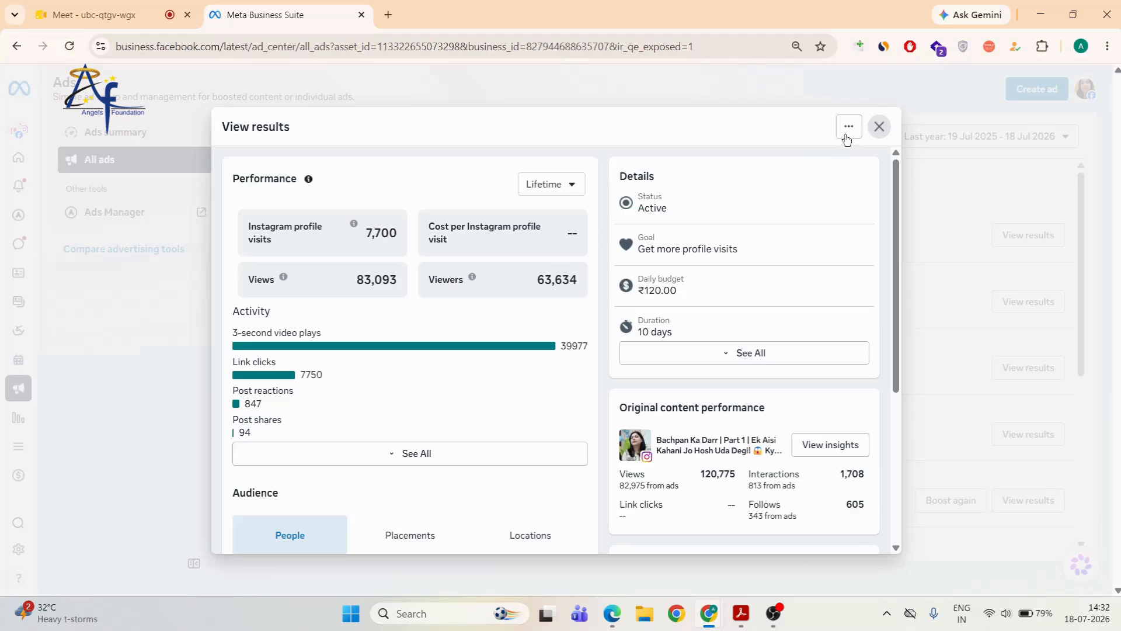
click(879, 127)
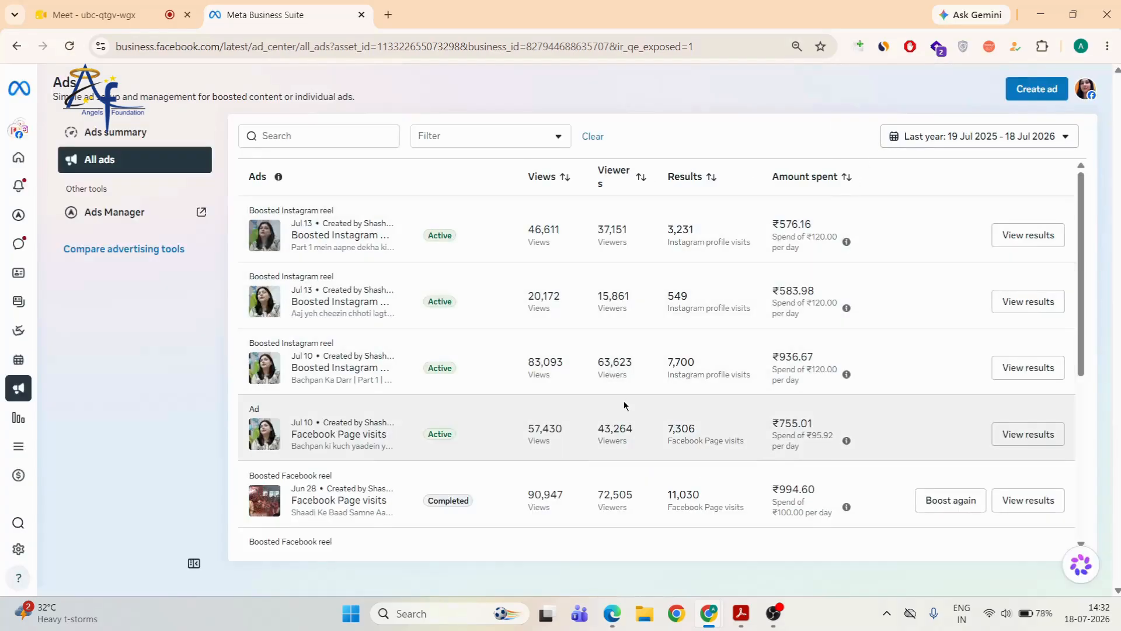
Open the results of the July 10 Facebook Page visits ad and highlight its Viewers and Facebook Page visits figures
click(1045, 436)
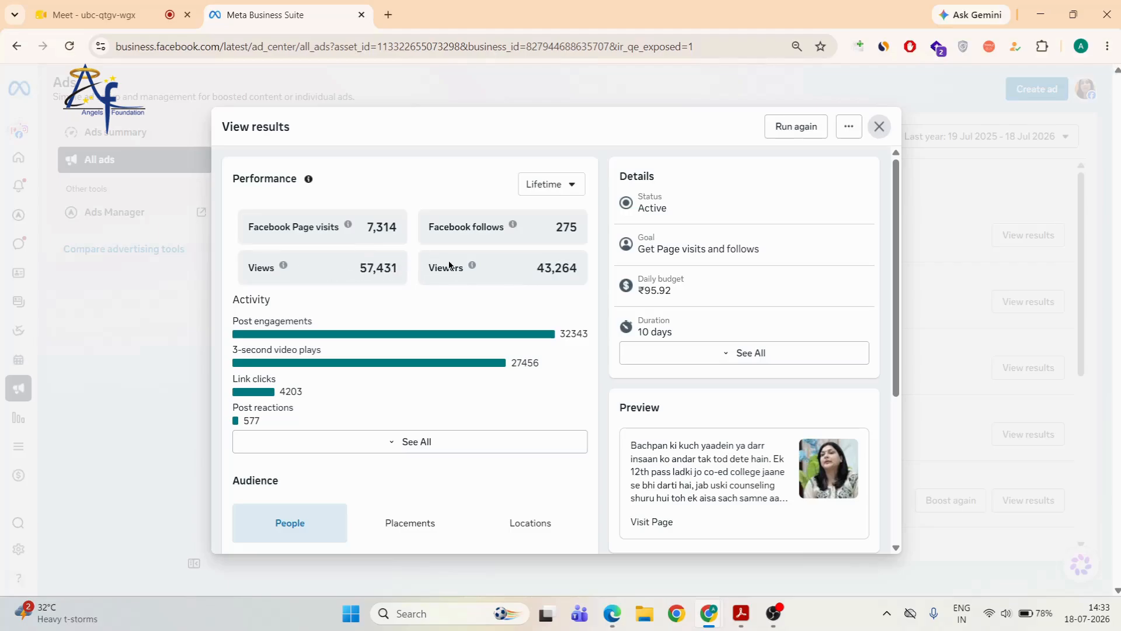
drag(573, 266, 578, 267)
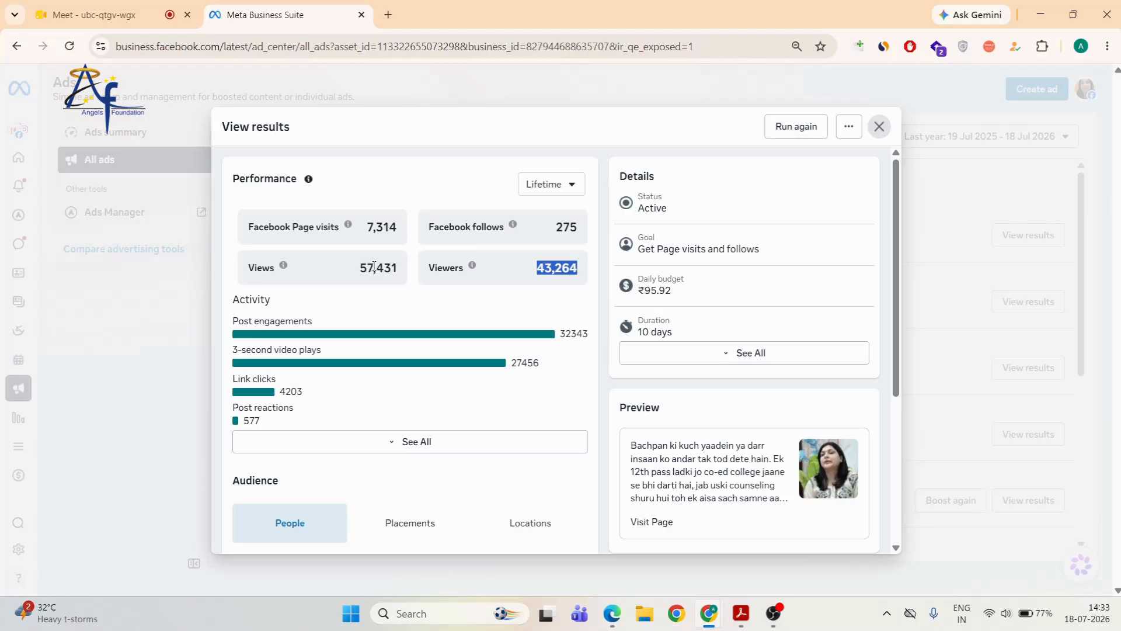
click(501, 263)
drag(366, 229, 401, 232)
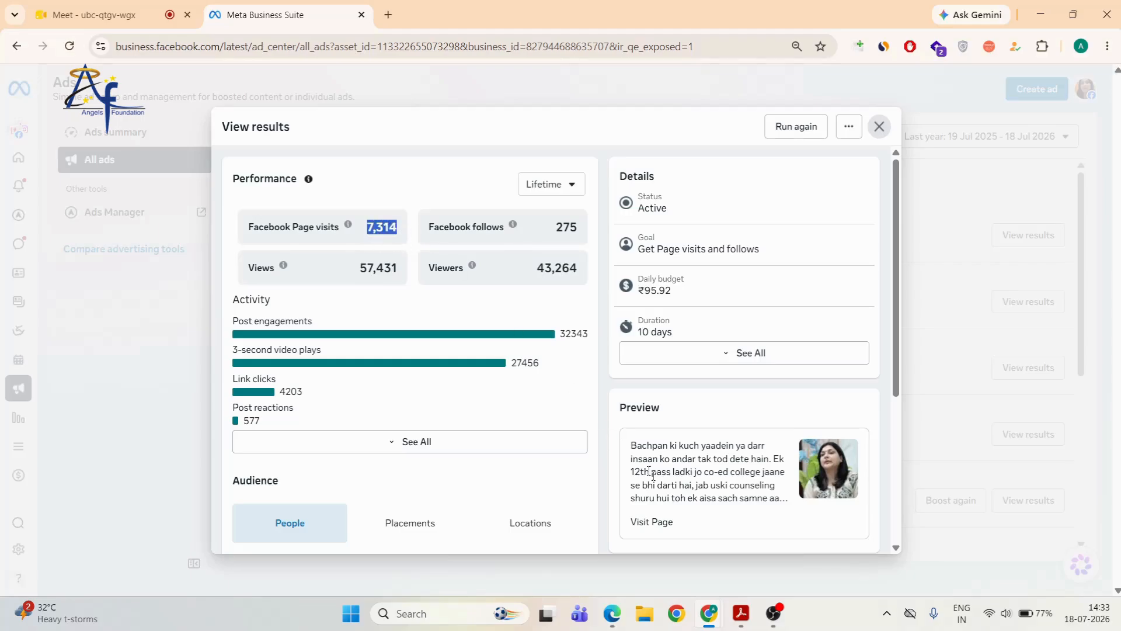
mouse_move(709, 613)
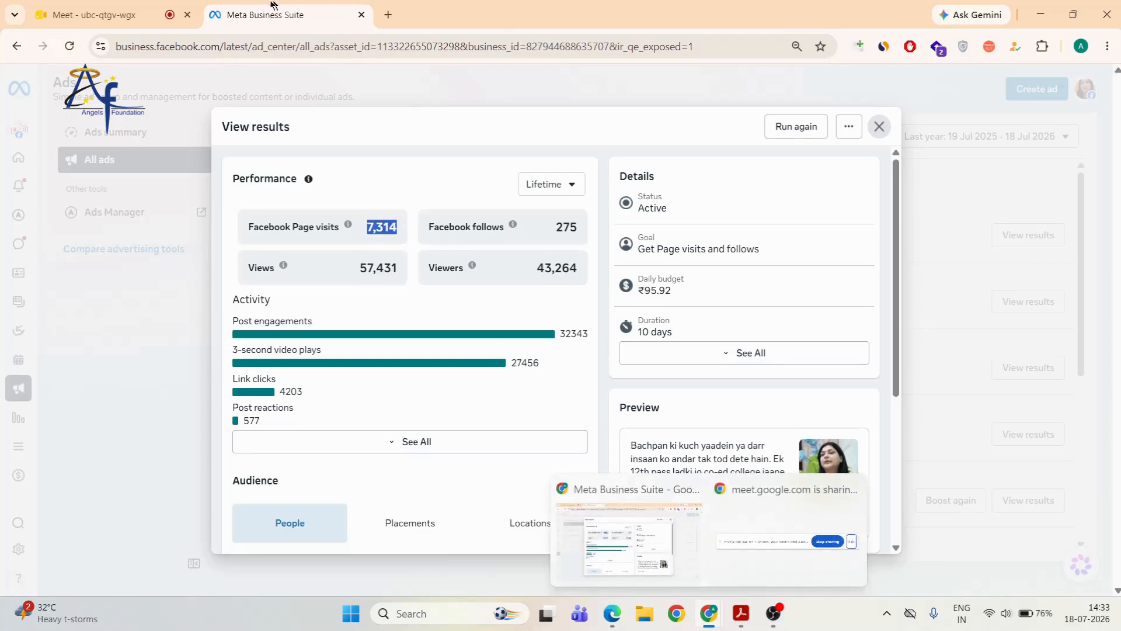
click(140, 12)
click(273, 10)
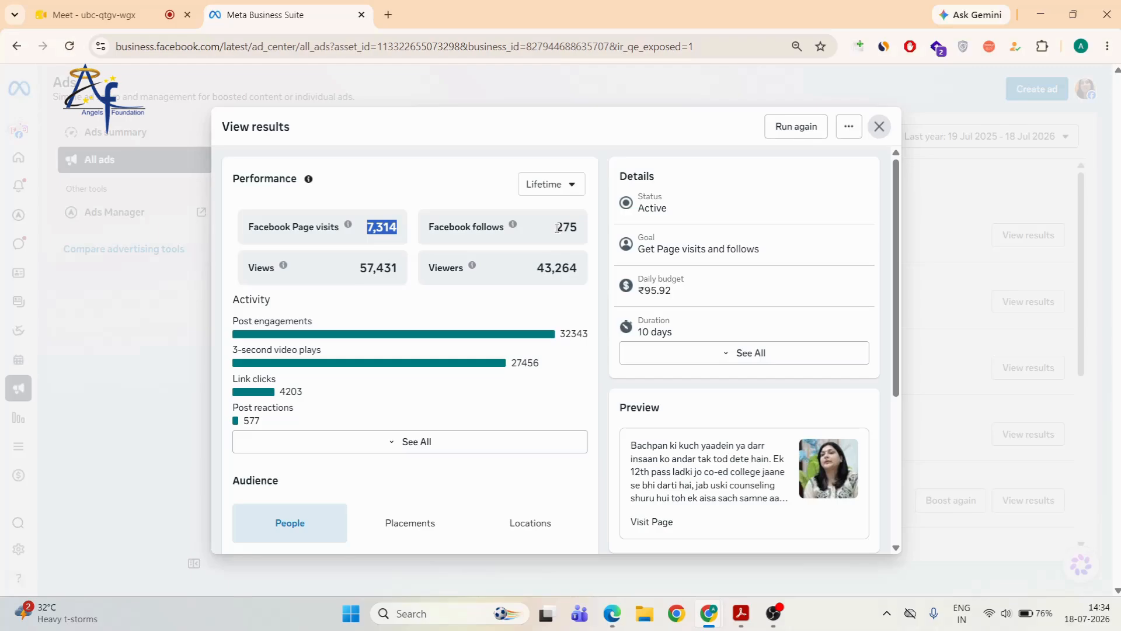
Examine the Facebook Page visits ad's audience by age and gender, and show its breakdown by placement
scroll(494, 408, down, 3)
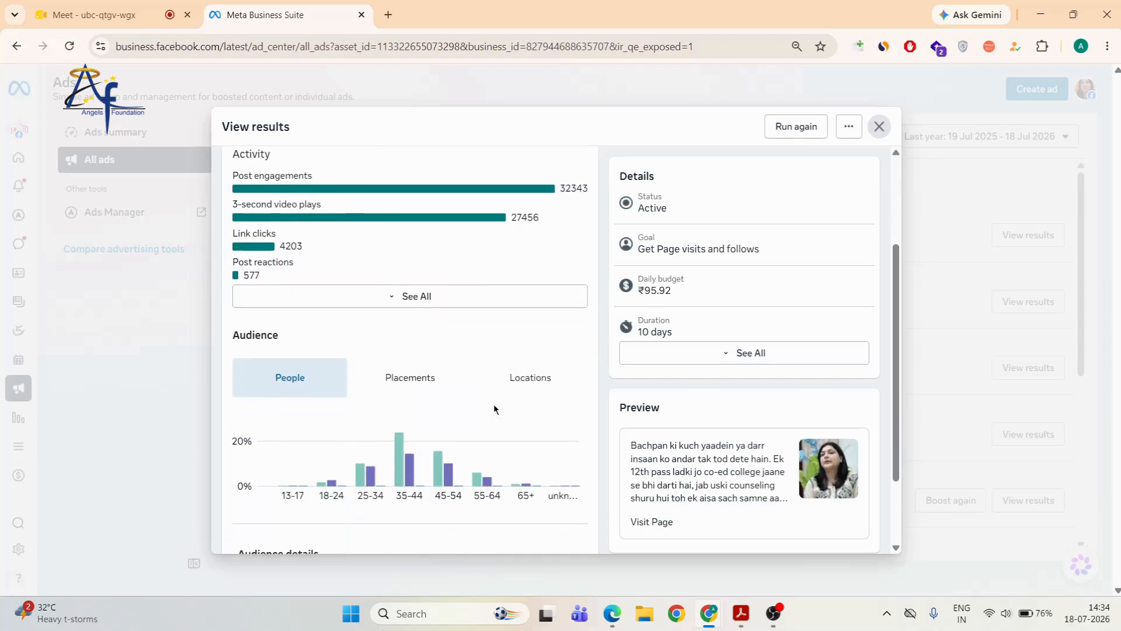
mouse_move(416, 469)
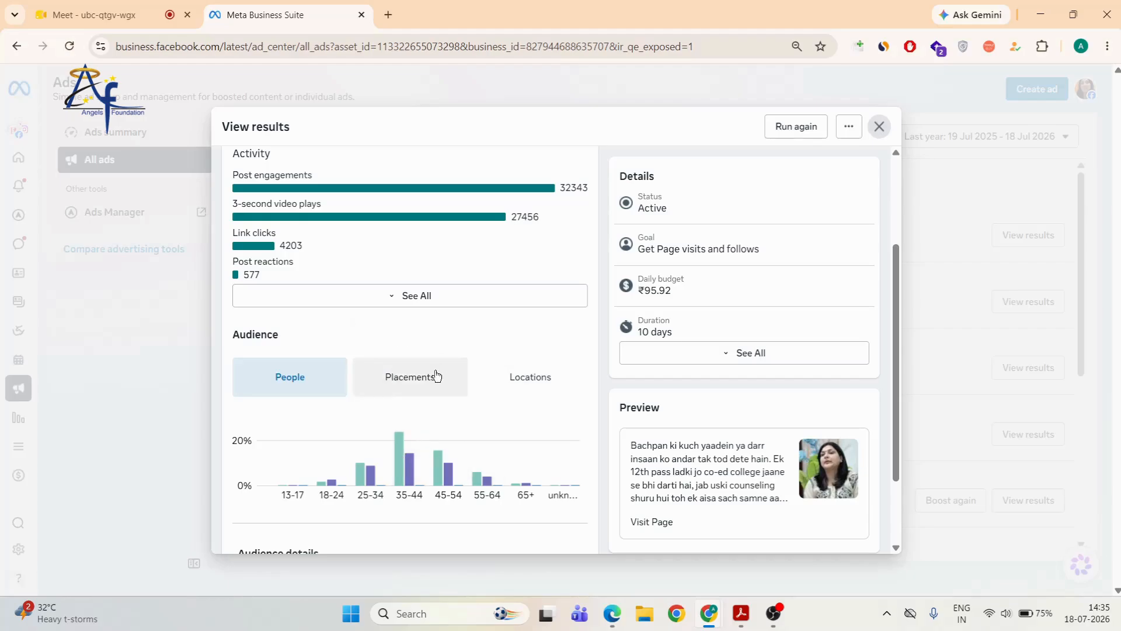
click(435, 375)
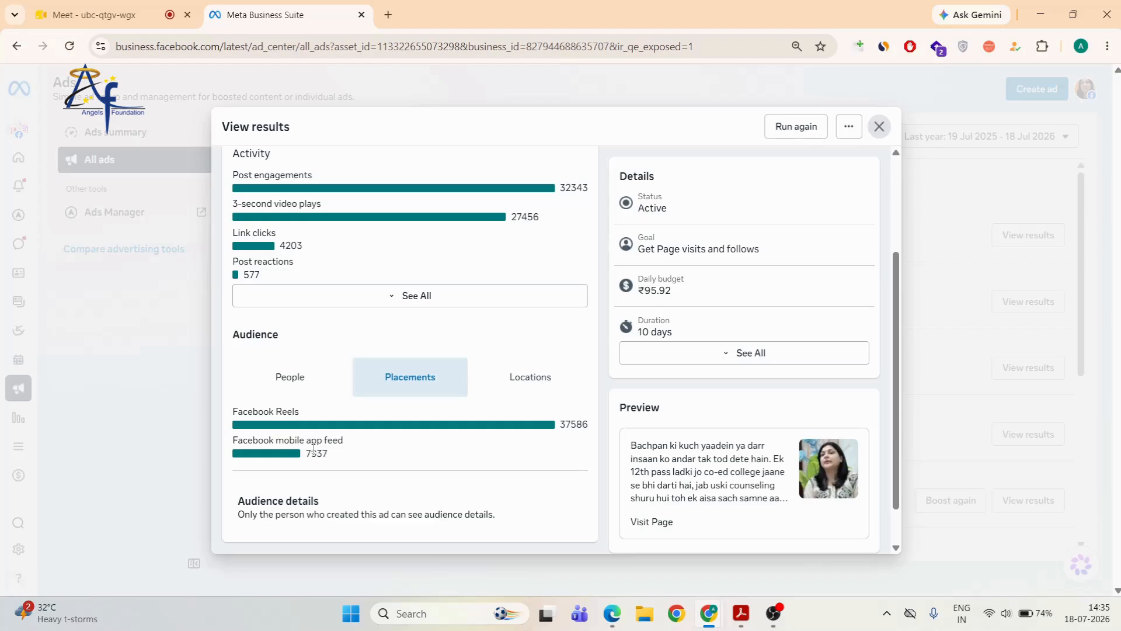
Show the ad's audience by location with the complete list of states, and close the results
click(532, 380)
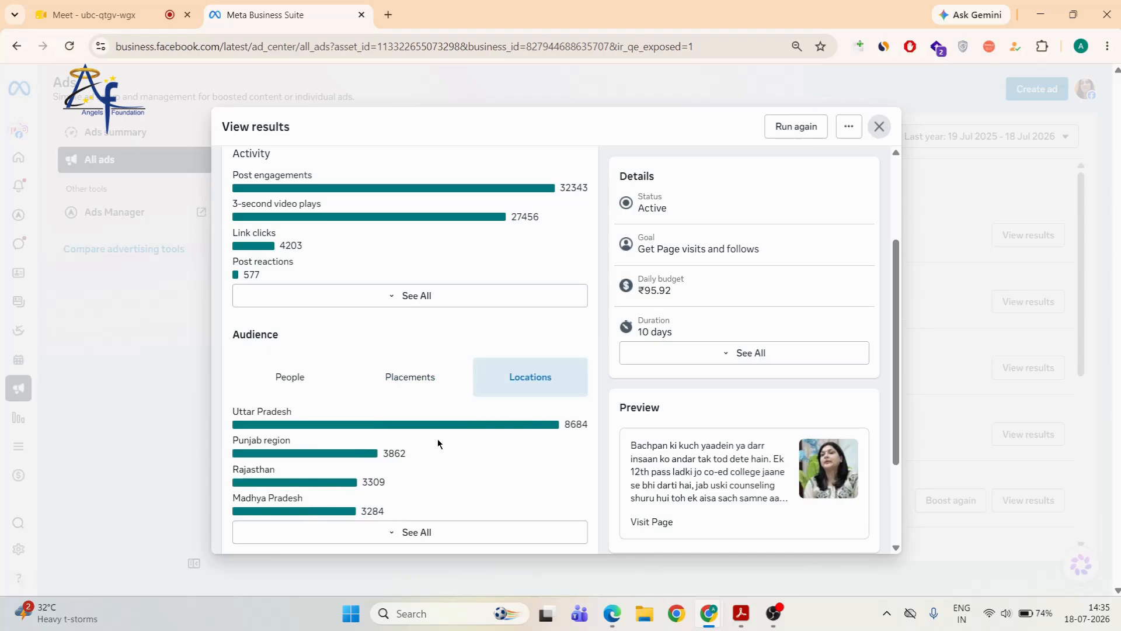
scroll(438, 444, down, 2)
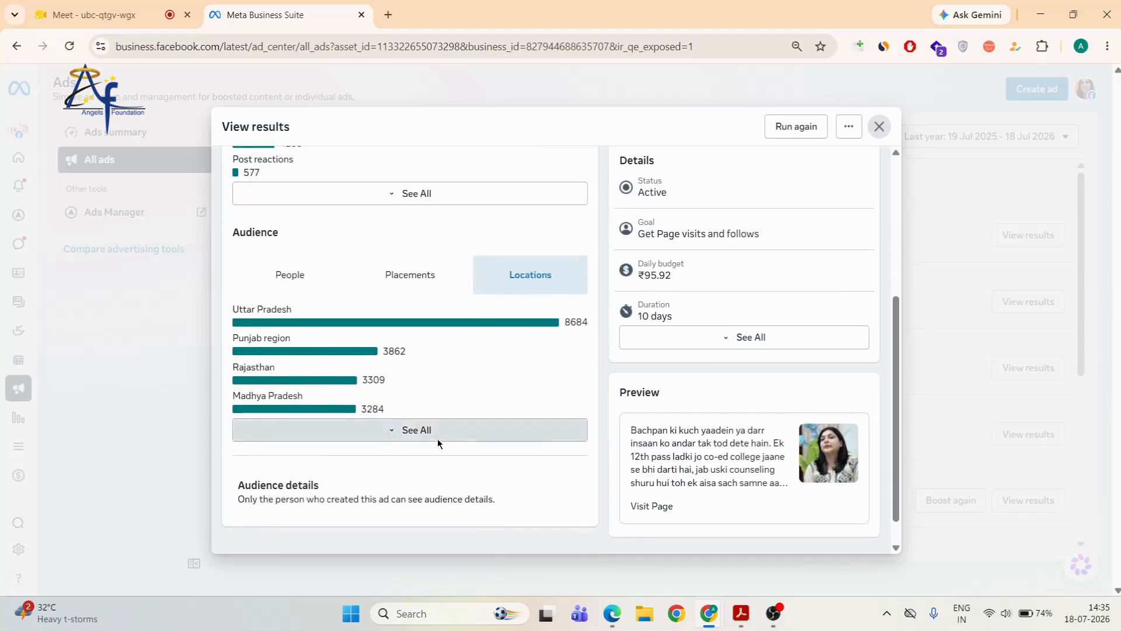
click(438, 444)
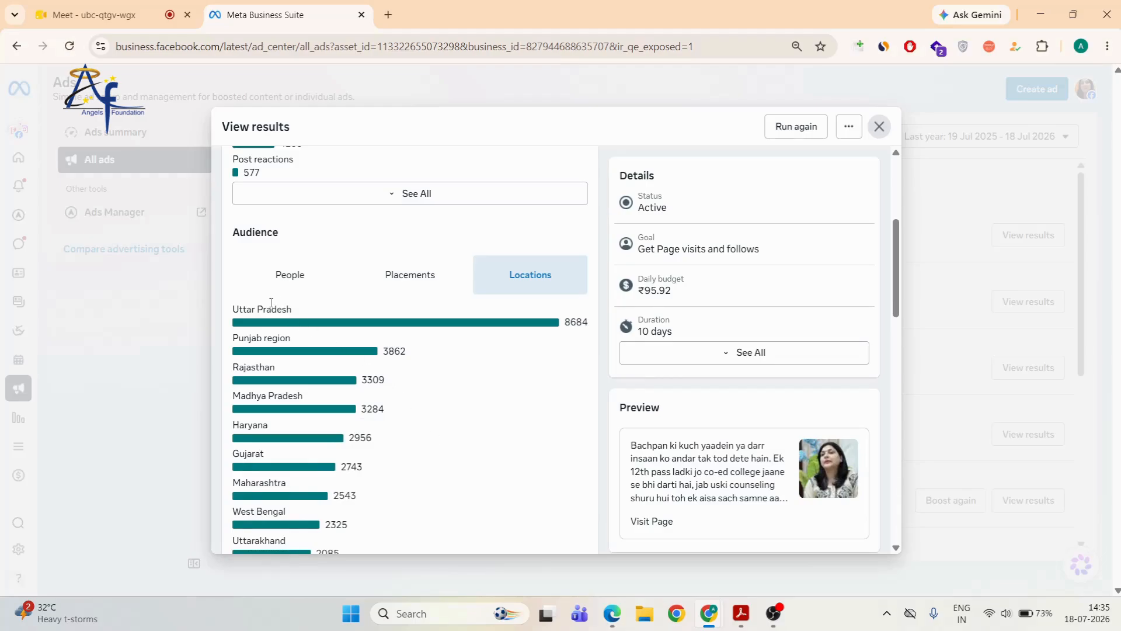
scroll(271, 302, up, 5)
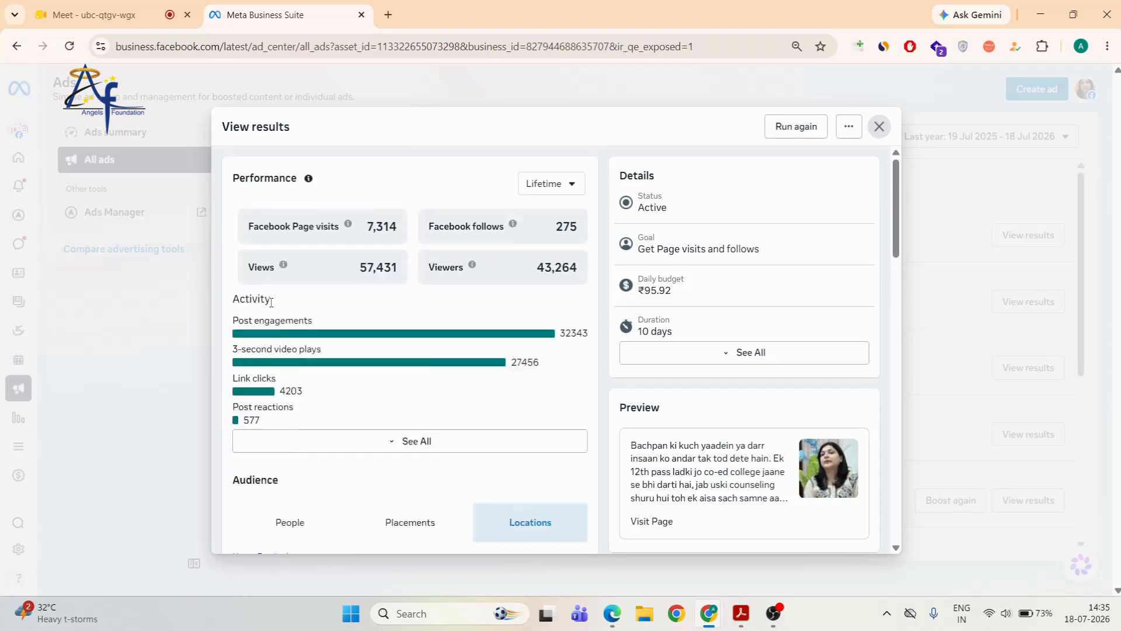
click(879, 127)
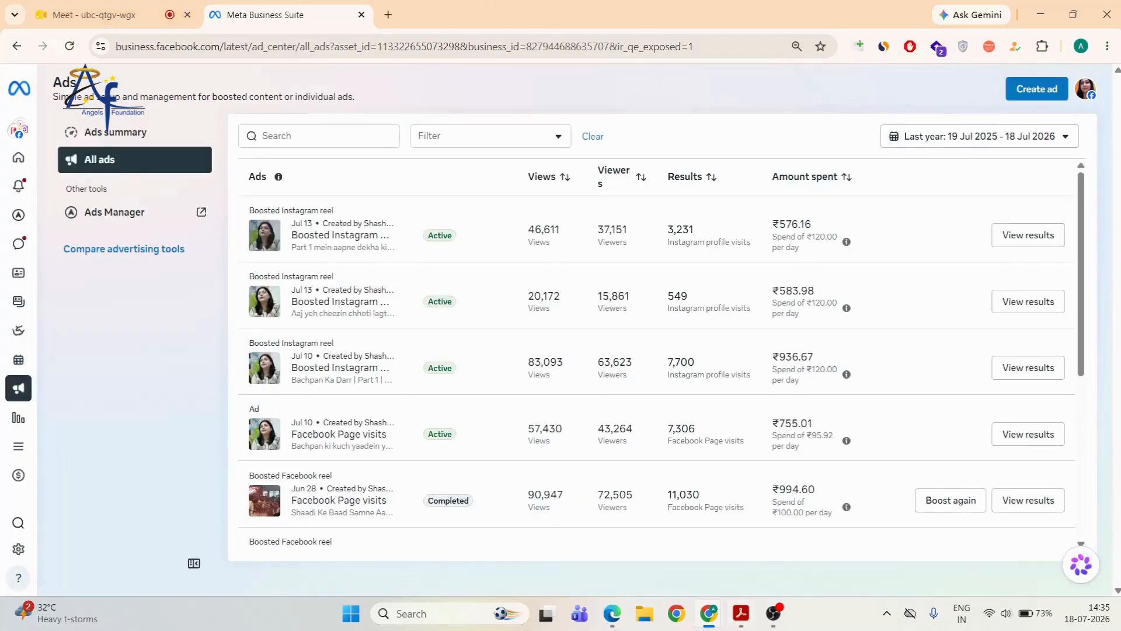
Switch to the Social Media Marketing PDF in Acrobat and read the Paid Marketing and Types of Social Media Content sections
click(743, 615)
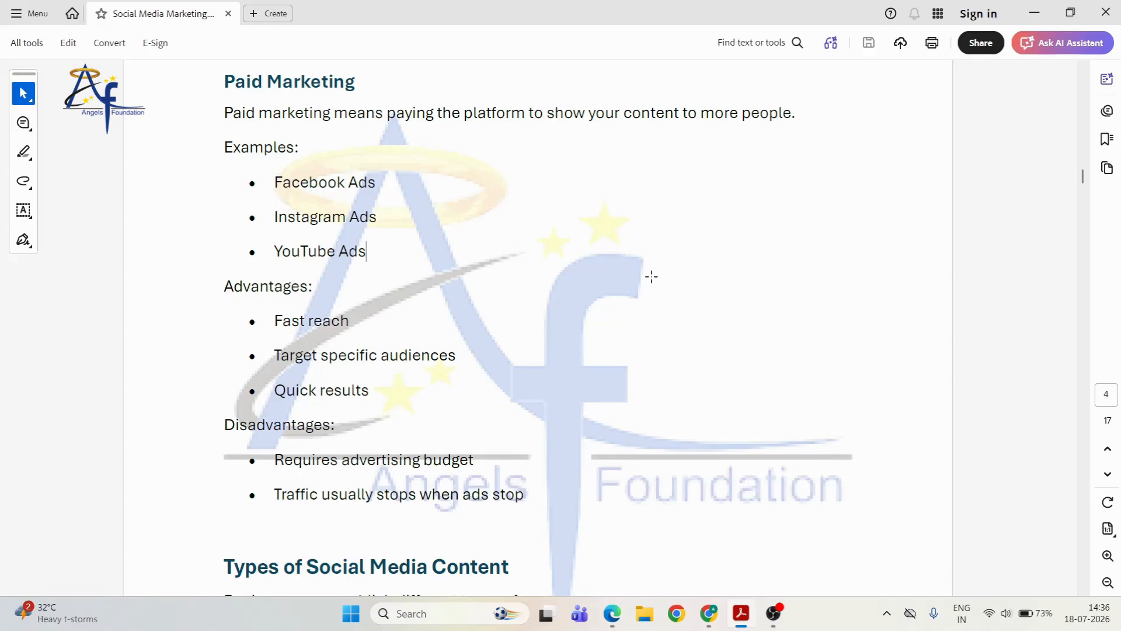
scroll(652, 277, down, 5)
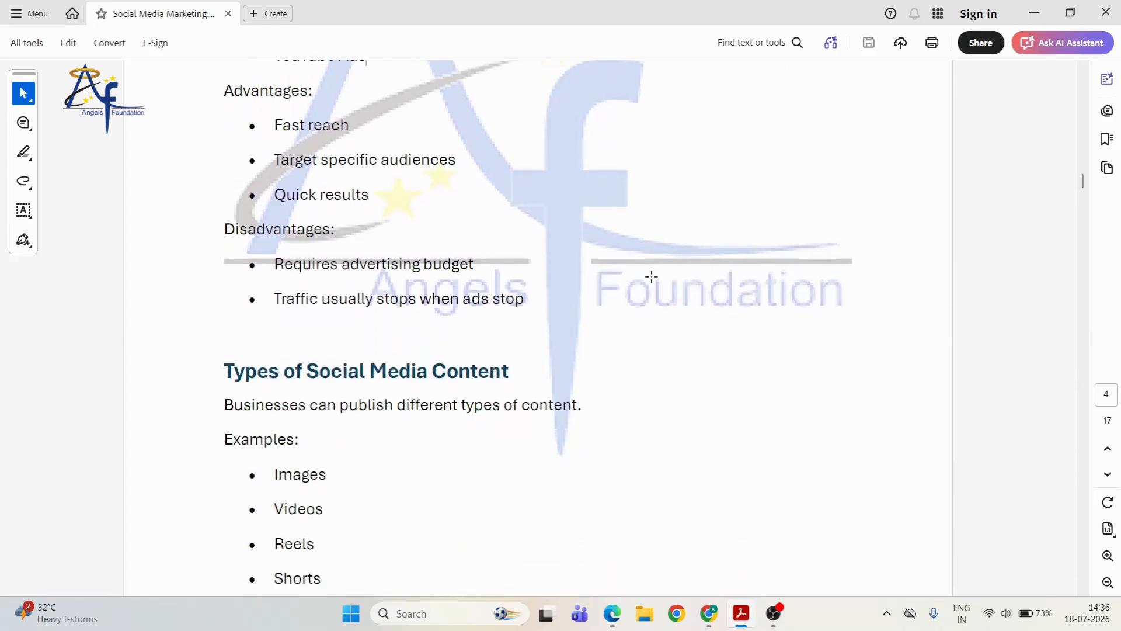
scroll(651, 277, down, 2)
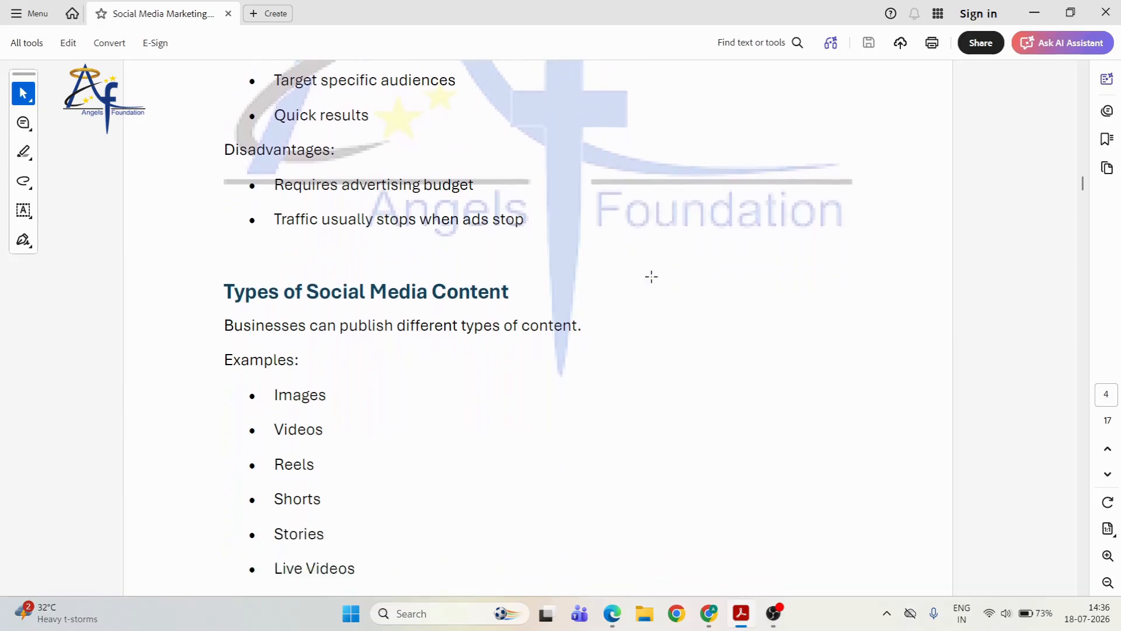
scroll(652, 277, down, 3)
scroll(652, 276, up, 2)
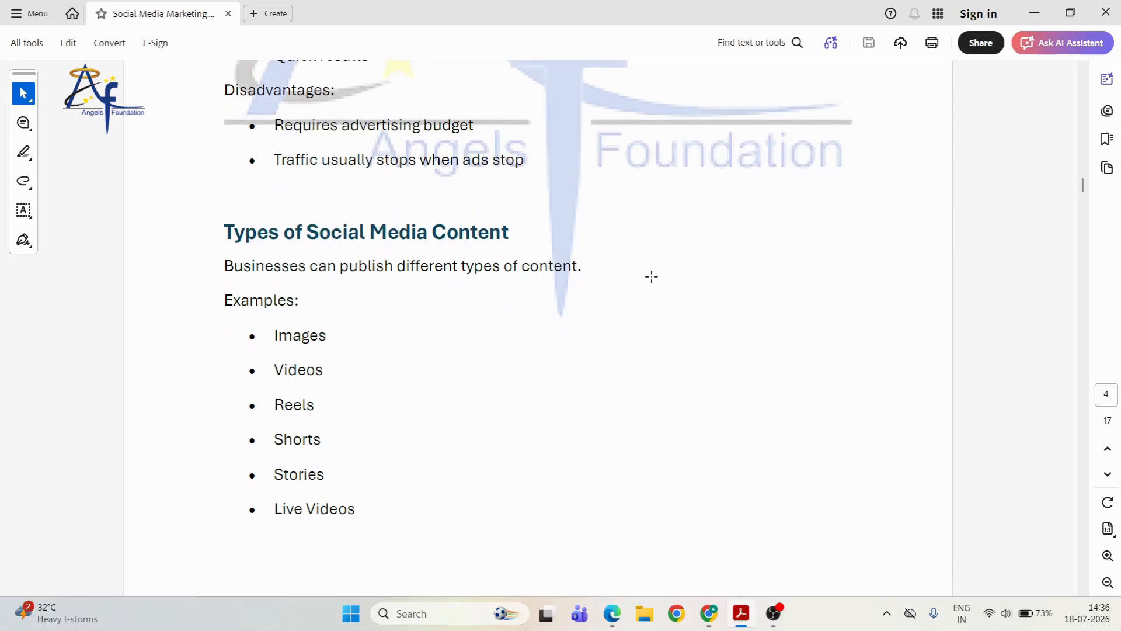
scroll(652, 277, up, 8)
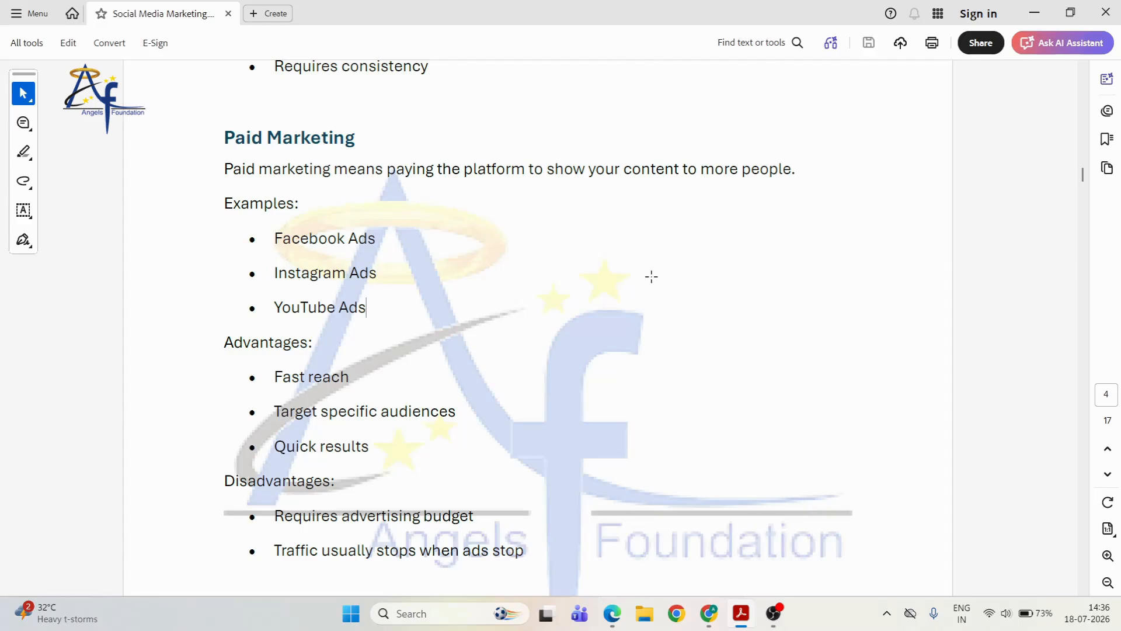
scroll(652, 277, down, 1)
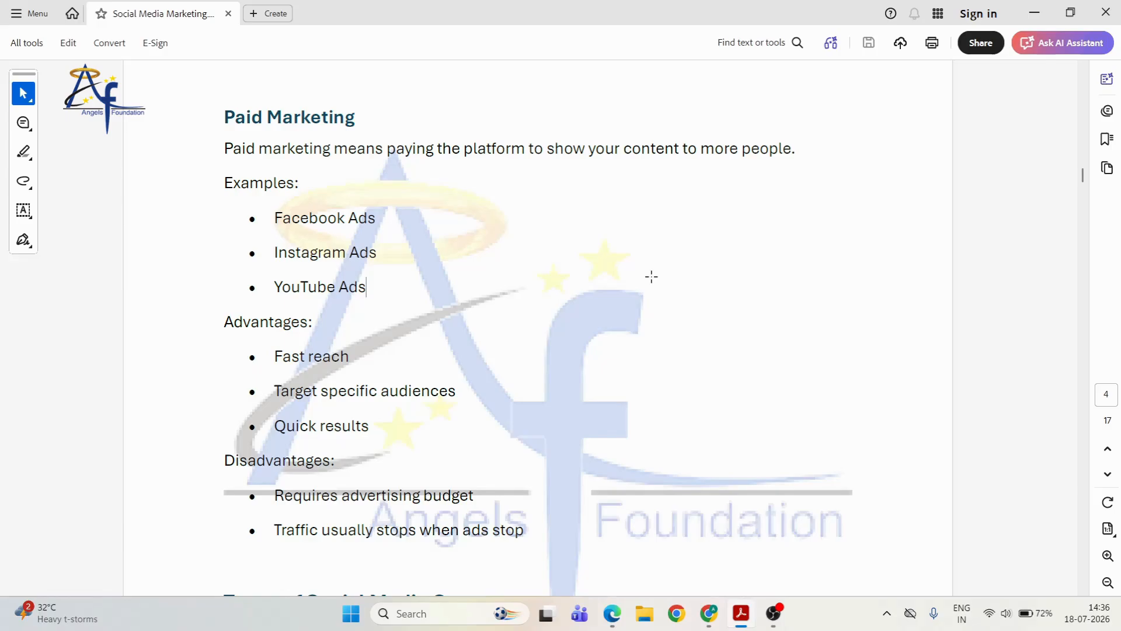
scroll(652, 276, up, 1)
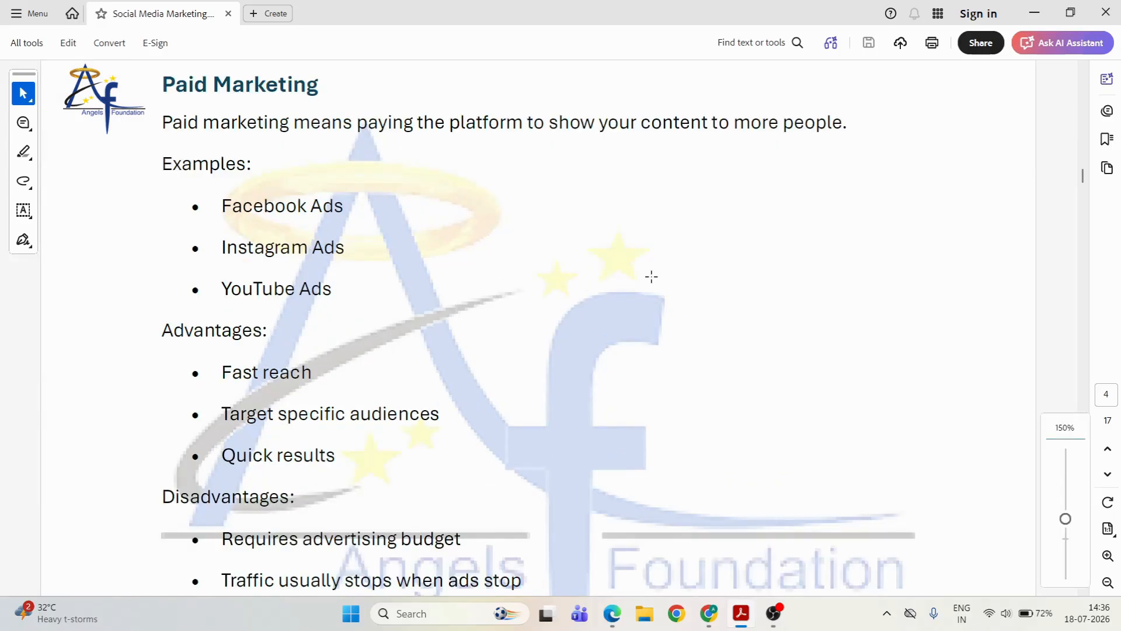
scroll(652, 276, down, 1)
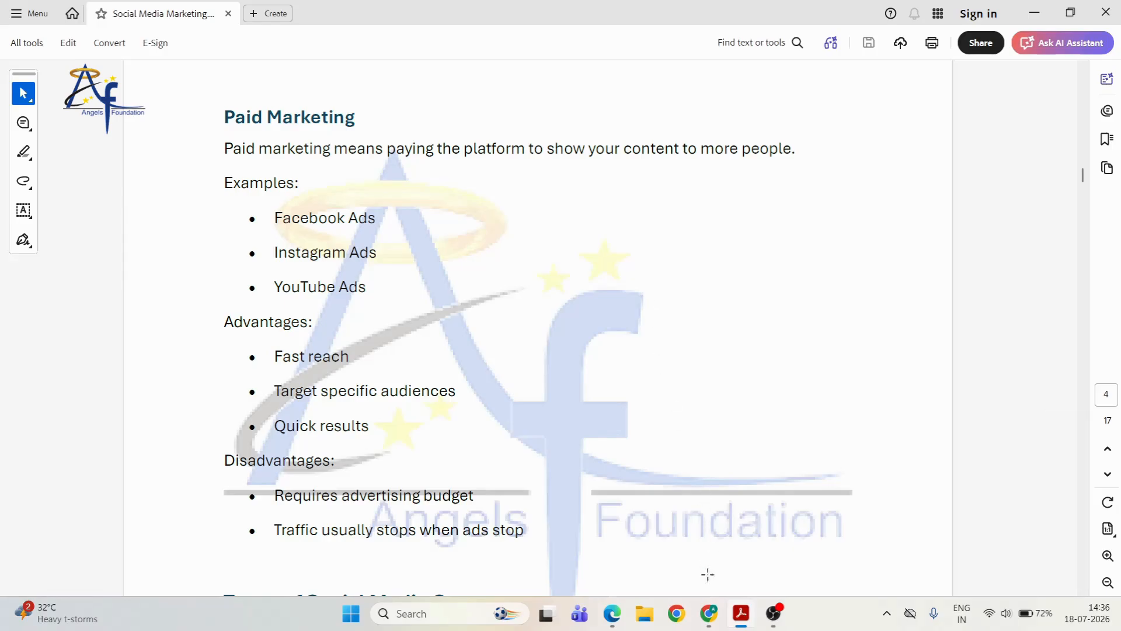
Return to Meta Business Suite in Chrome, review the July 10 Facebook Page visits ad's results again and close them
mouse_move(704, 612)
click(664, 540)
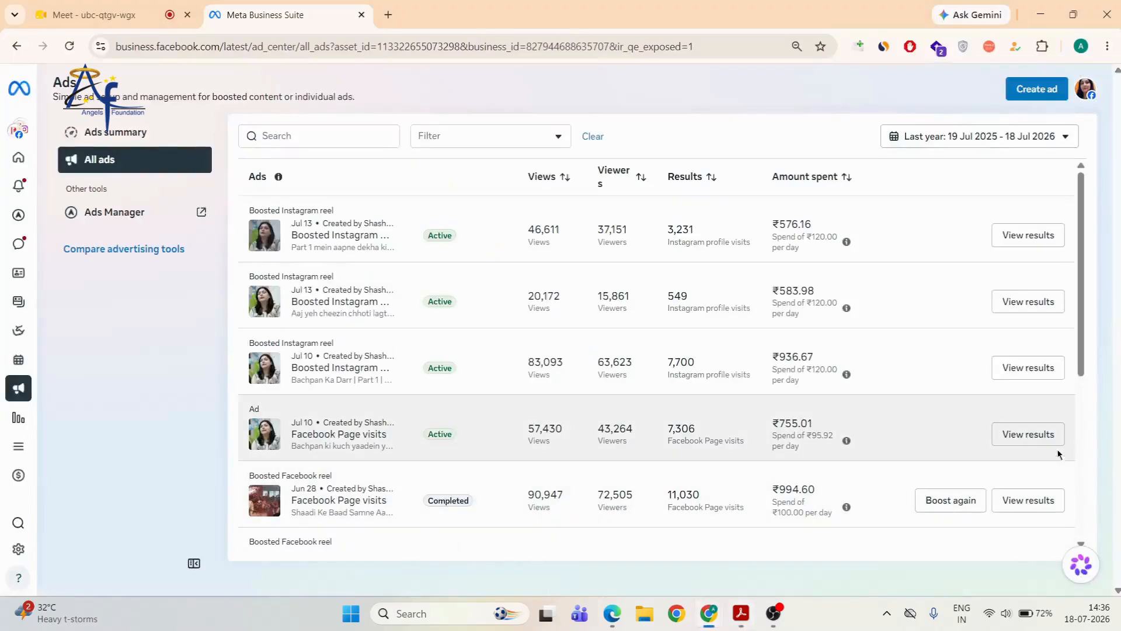
click(1053, 437)
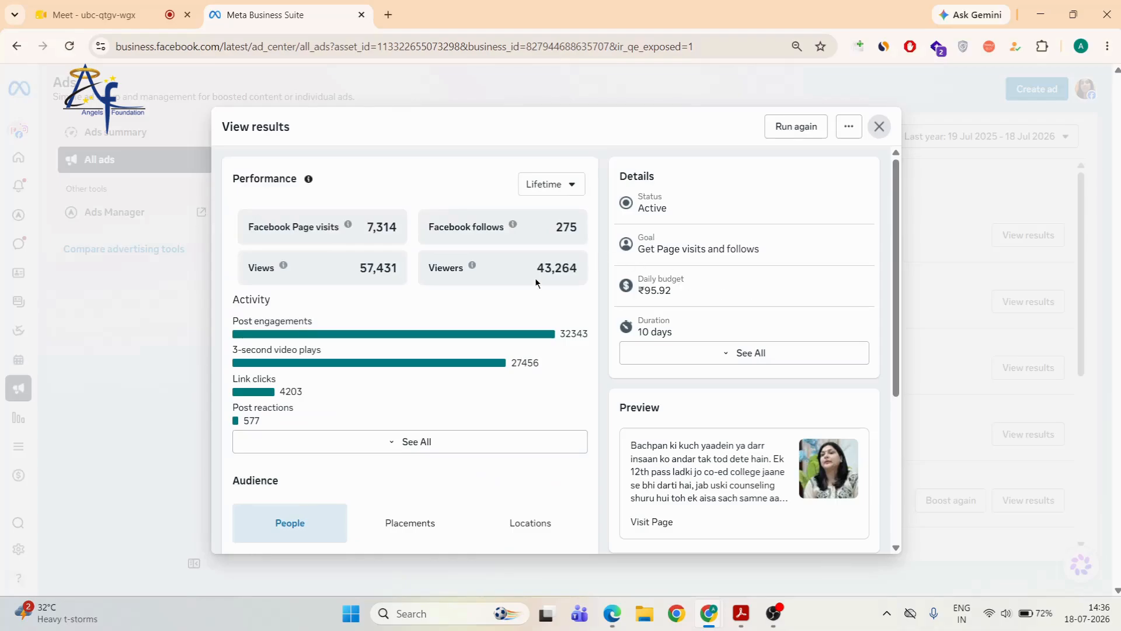
scroll(535, 278, down, 4)
scroll(535, 281, up, 4)
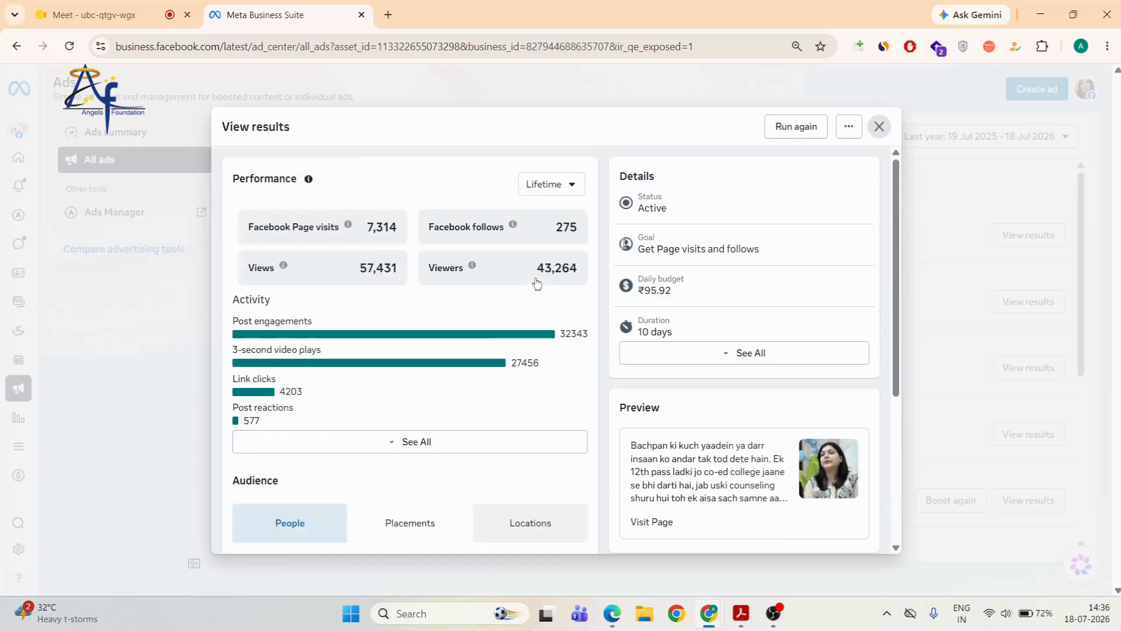
click(880, 126)
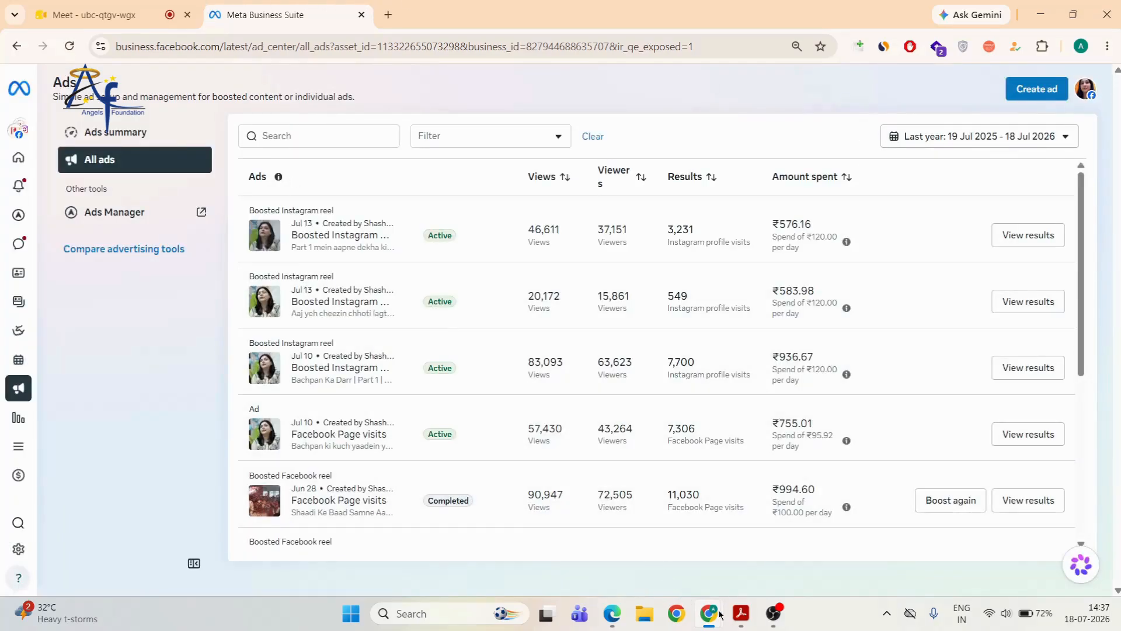
Switch back to the Social Media Marketing PDF and skim from Paid Marketing through Facebook Marketing to the Instagram Content Types section
click(741, 613)
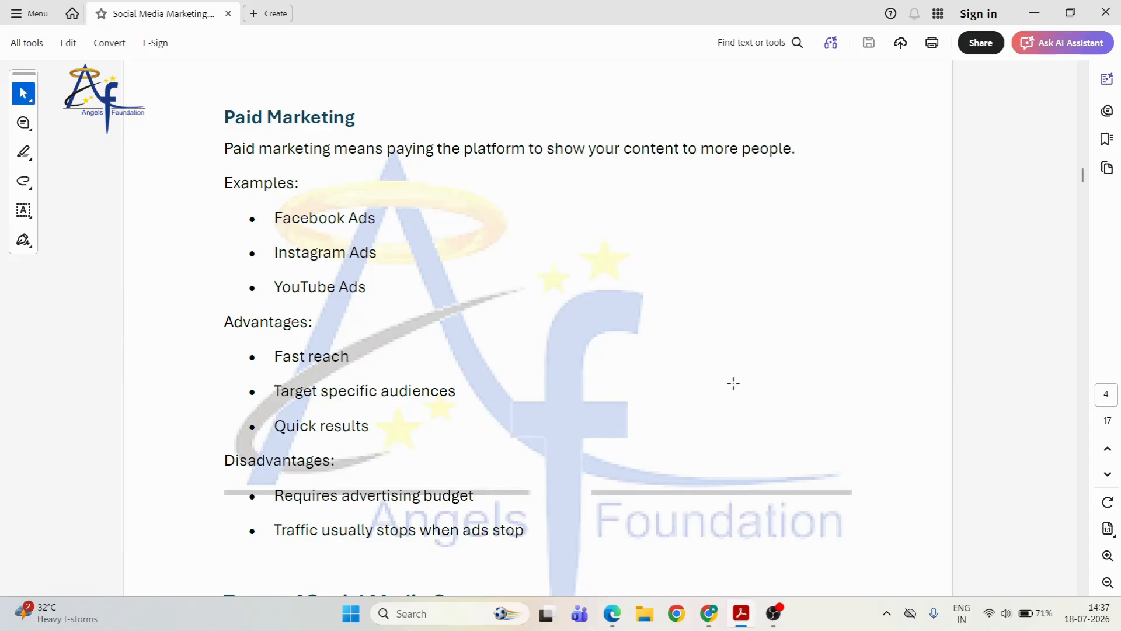
scroll(734, 384, down, 5)
scroll(733, 384, up, 4)
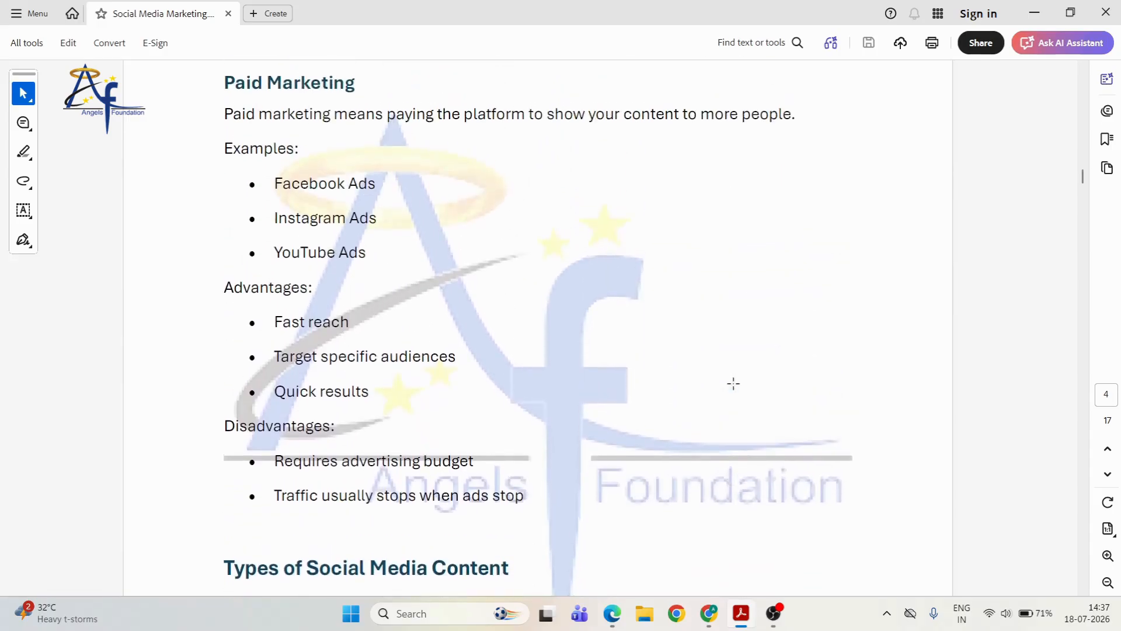
scroll(734, 383, down, 10)
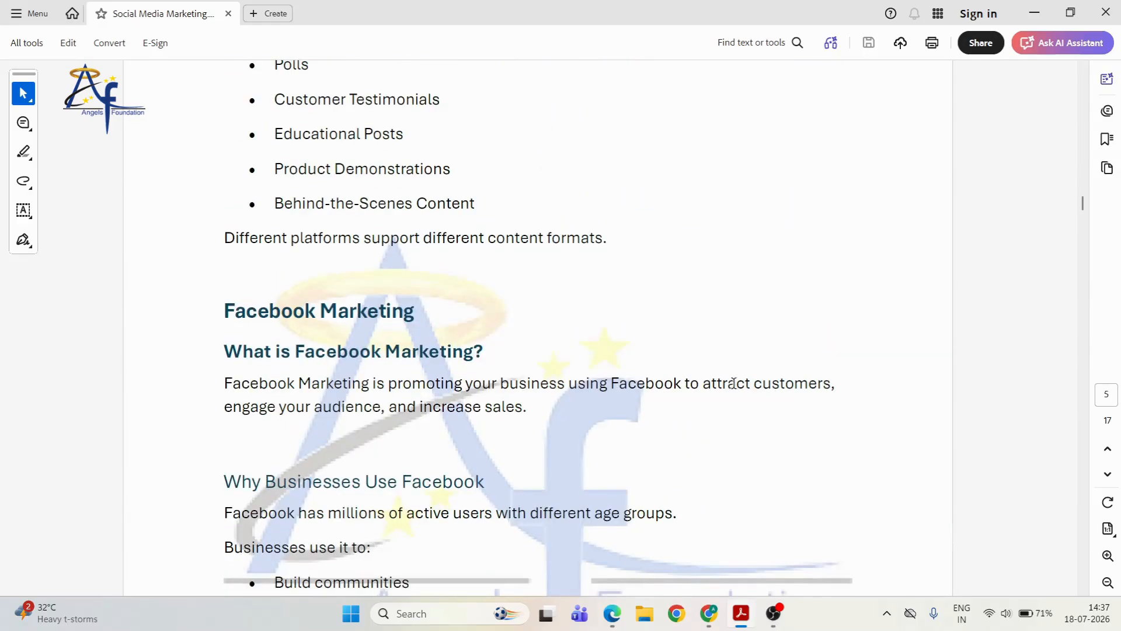
scroll(734, 383, down, 6)
scroll(734, 384, down, 20)
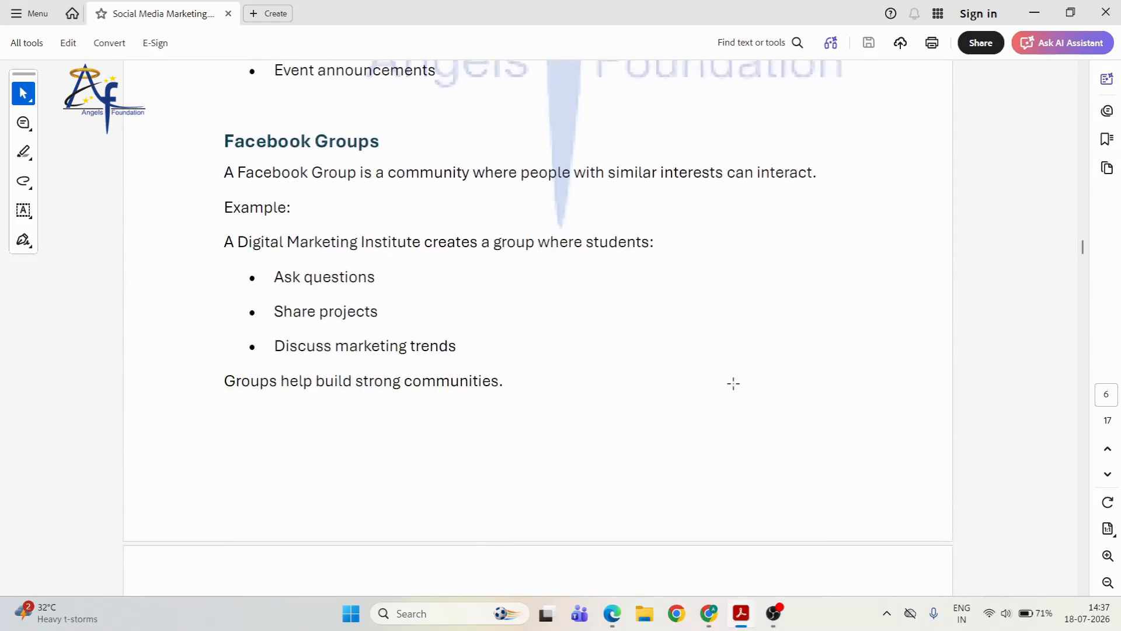
scroll(733, 383, down, 20)
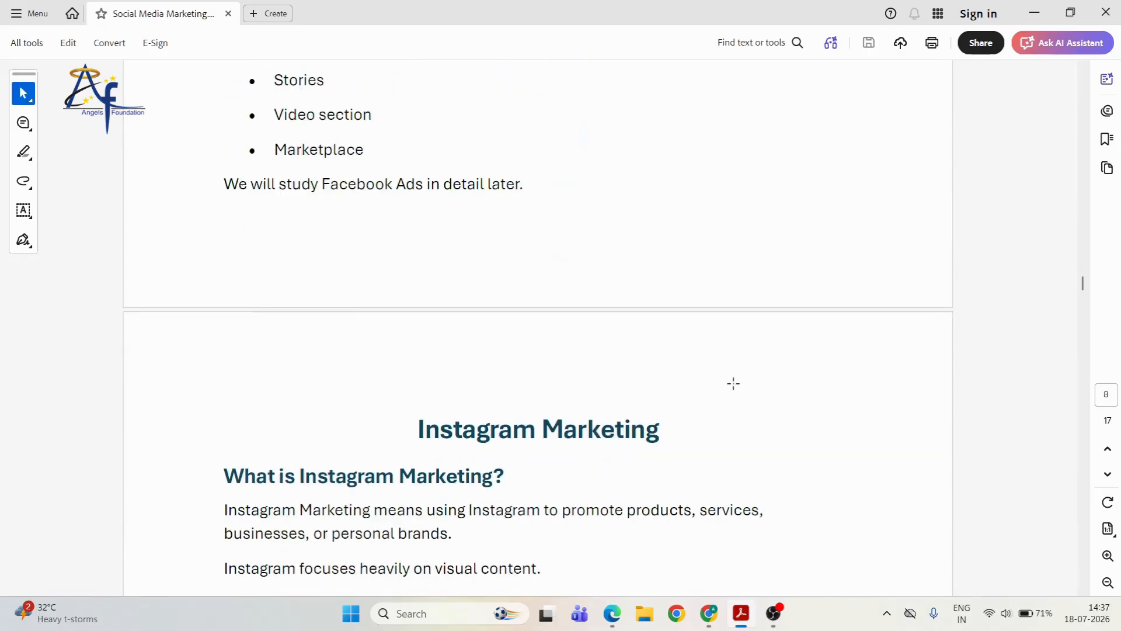
scroll(734, 383, down, 8)
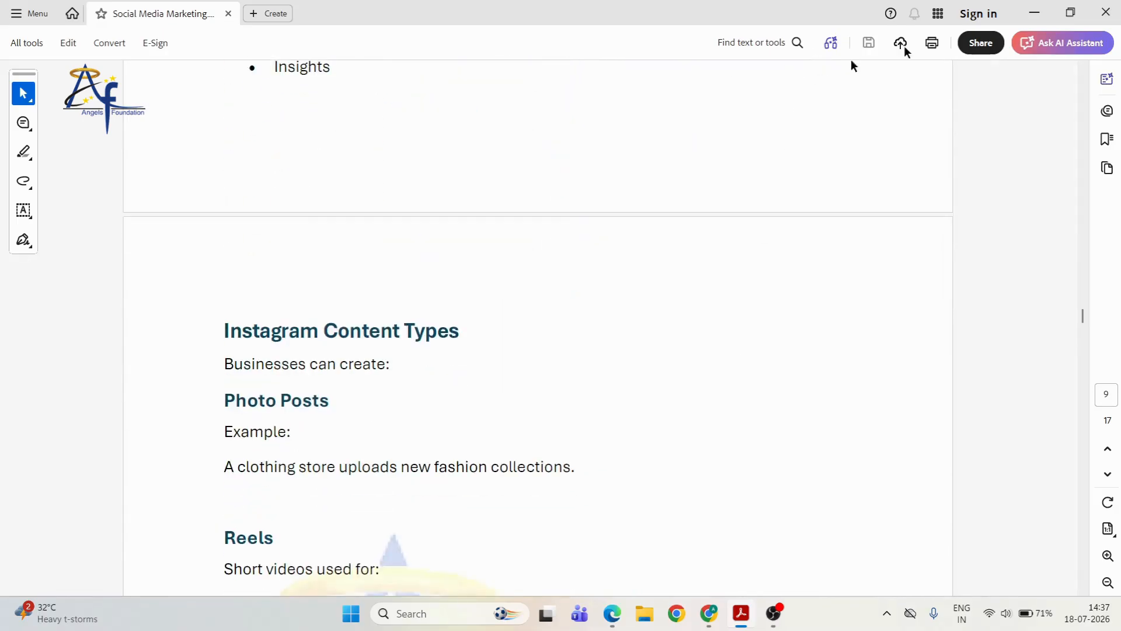
Minimize the PDF and switch to the Facebook home page open in Microsoft Edge
click(1029, 7)
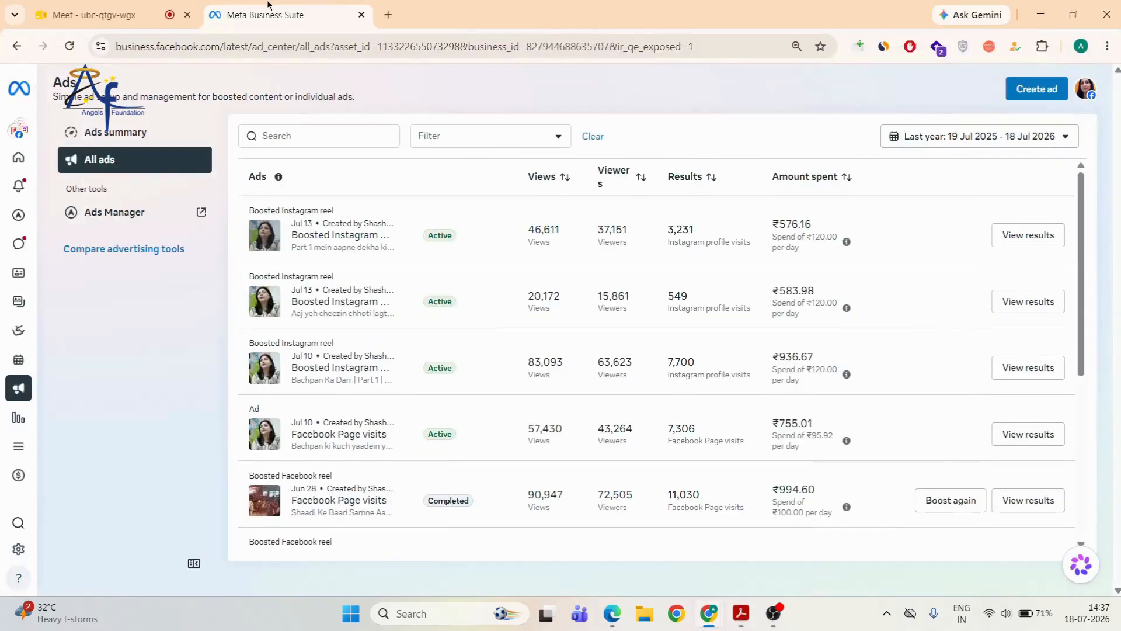
click(607, 613)
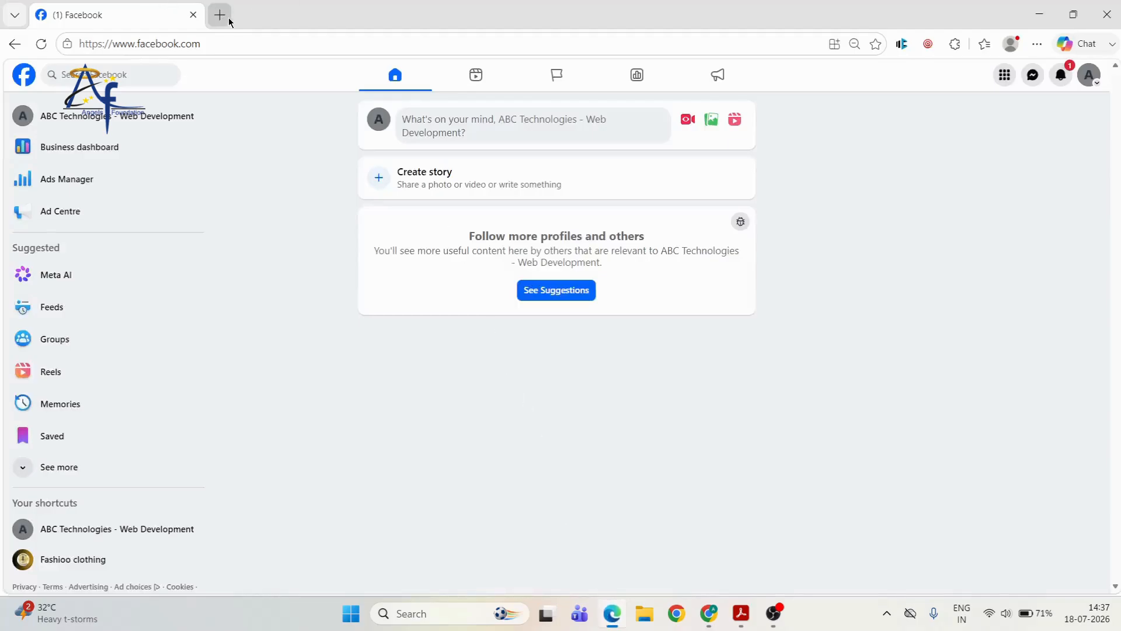
Open google.com in a new browser tab
click(221, 15)
text(gg)
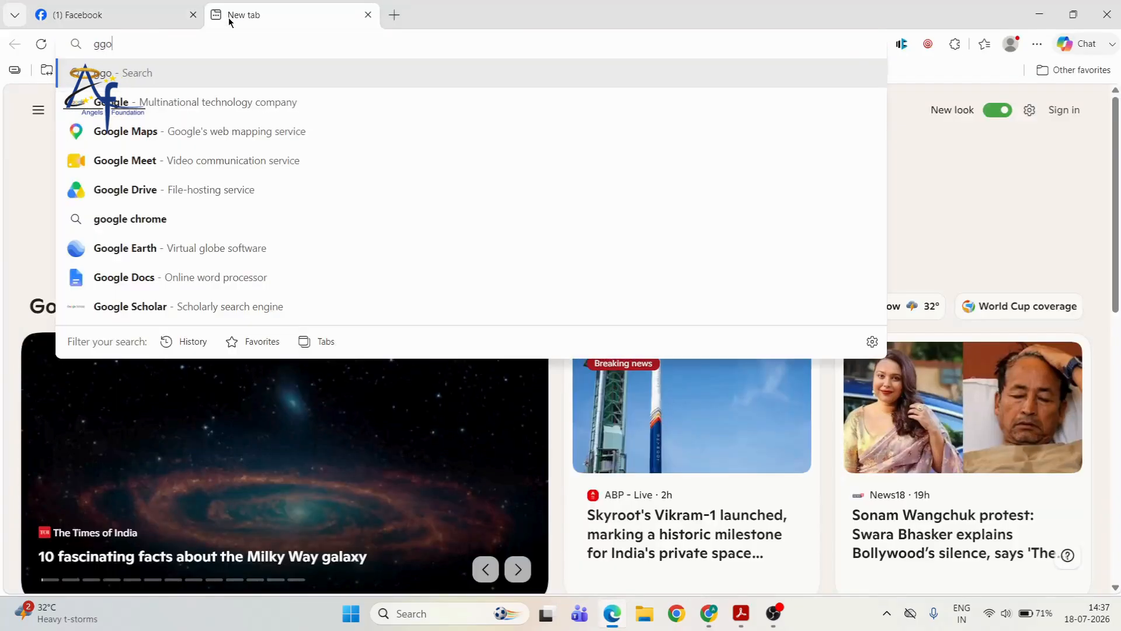
key(BackSpace)
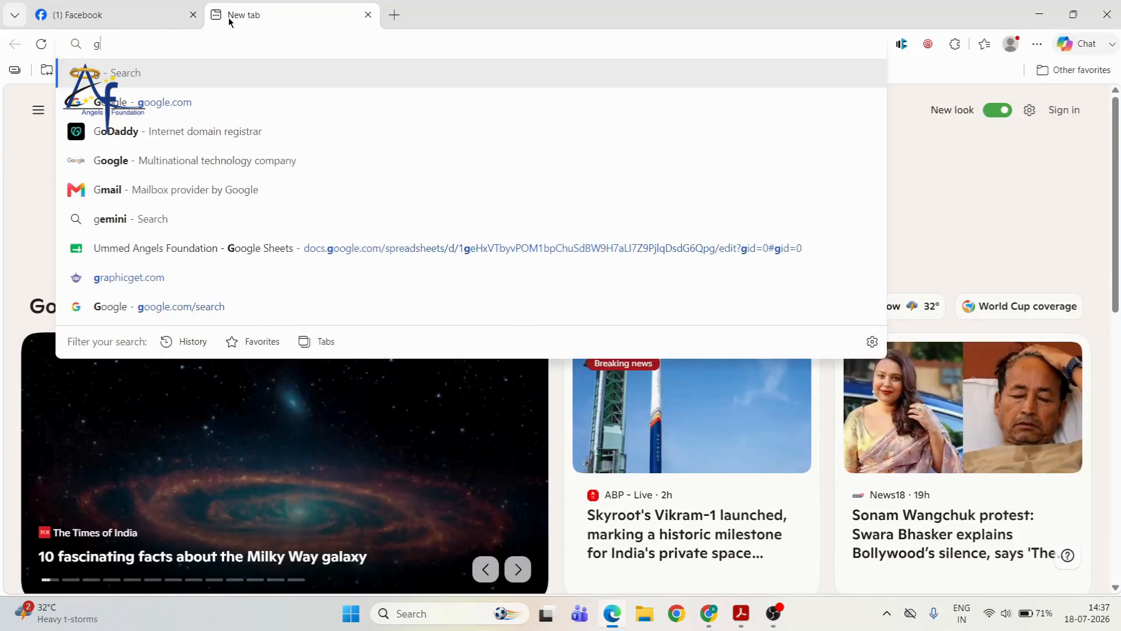
text(oogle.com)
key(Return)
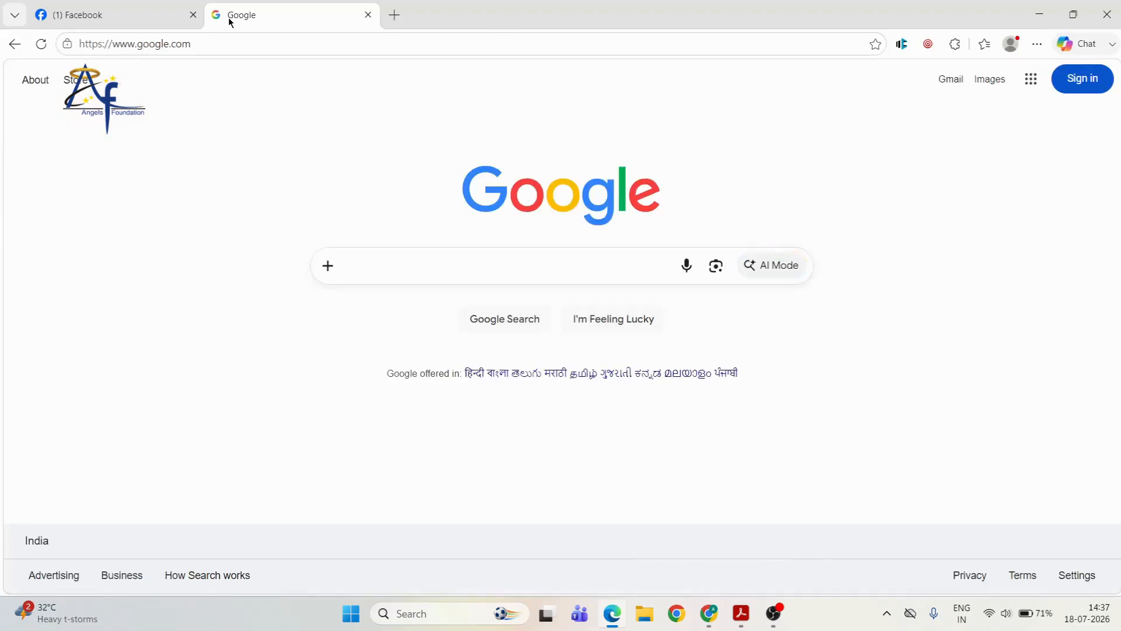
Search Google for "meta ads manager" and open the sponsored Meta Ads Manager result
text(meta ads m)
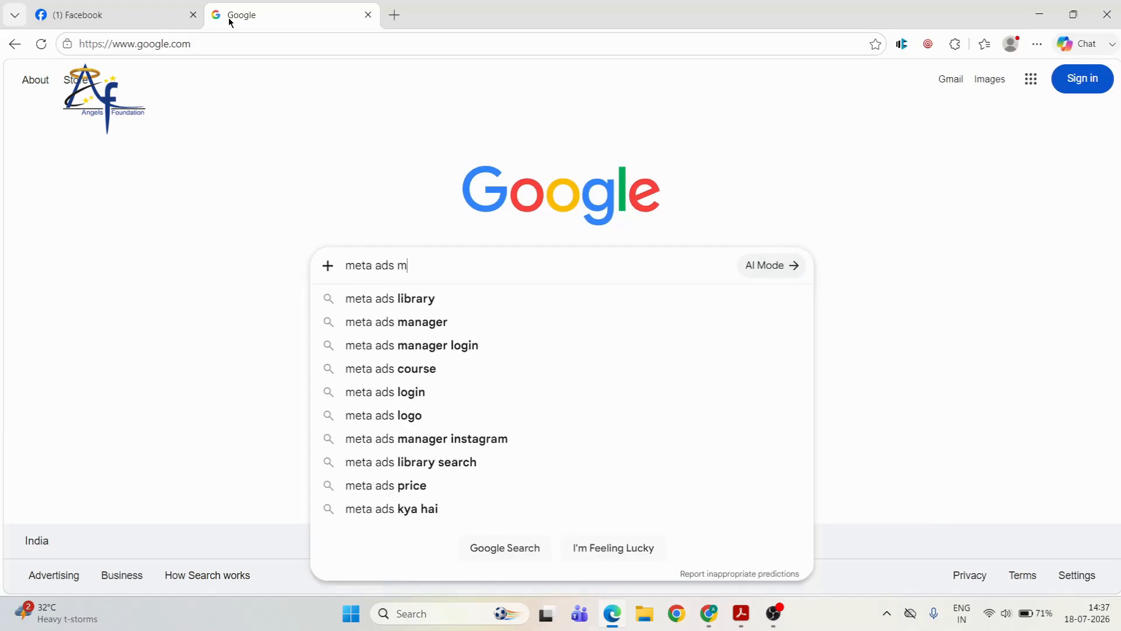
text(anager)
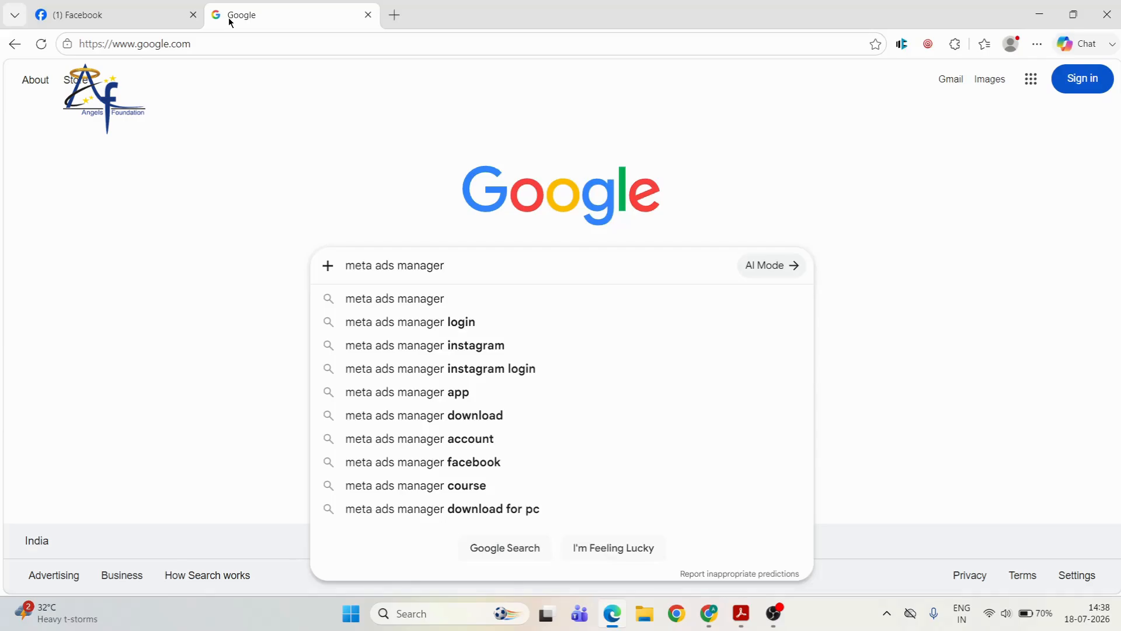
key(Return)
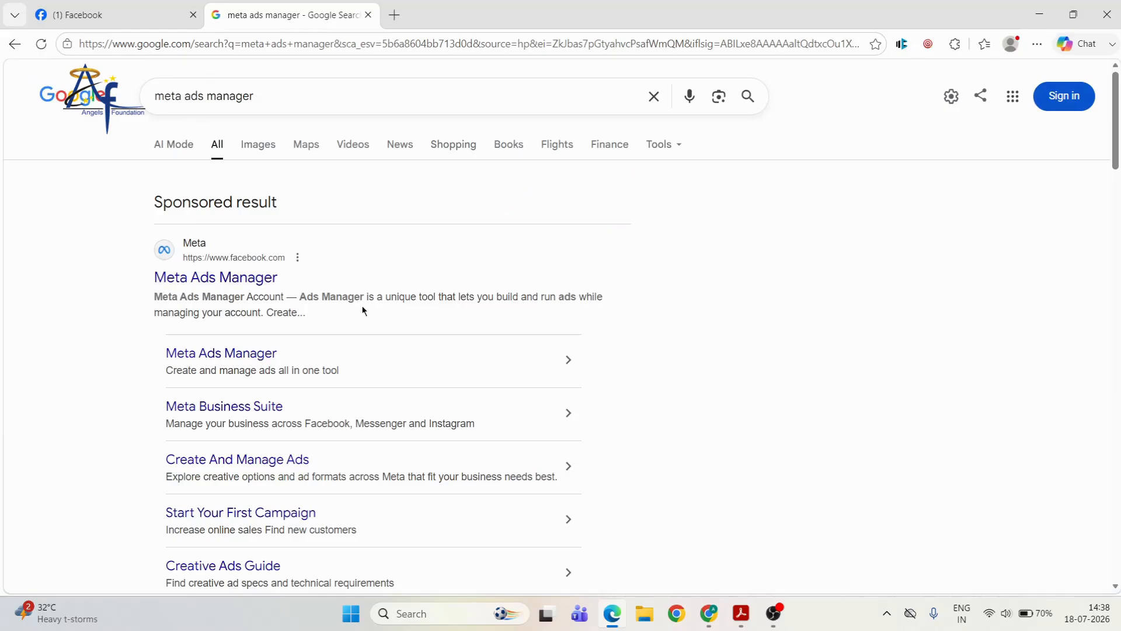
scroll(362, 311, down, 5)
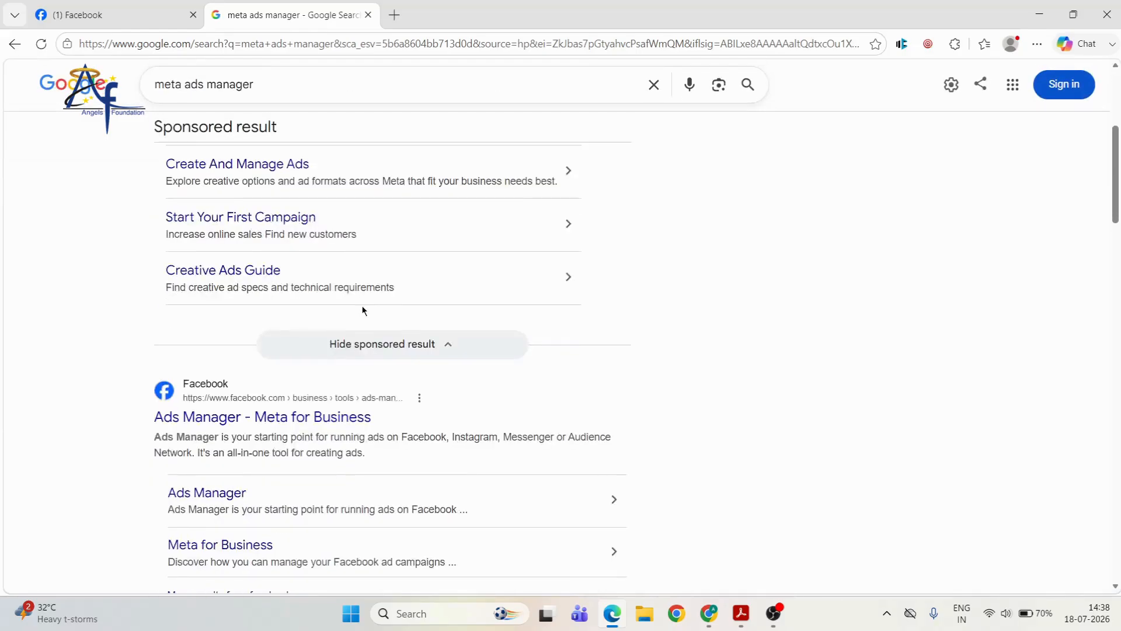
scroll(320, 431, up, 5)
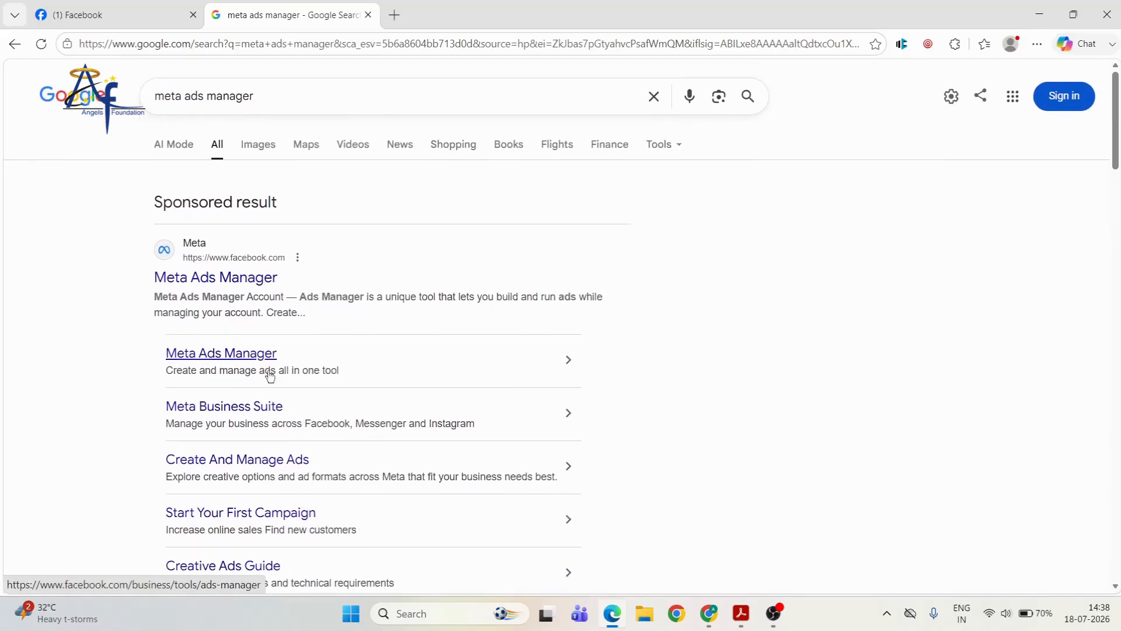
click(260, 281)
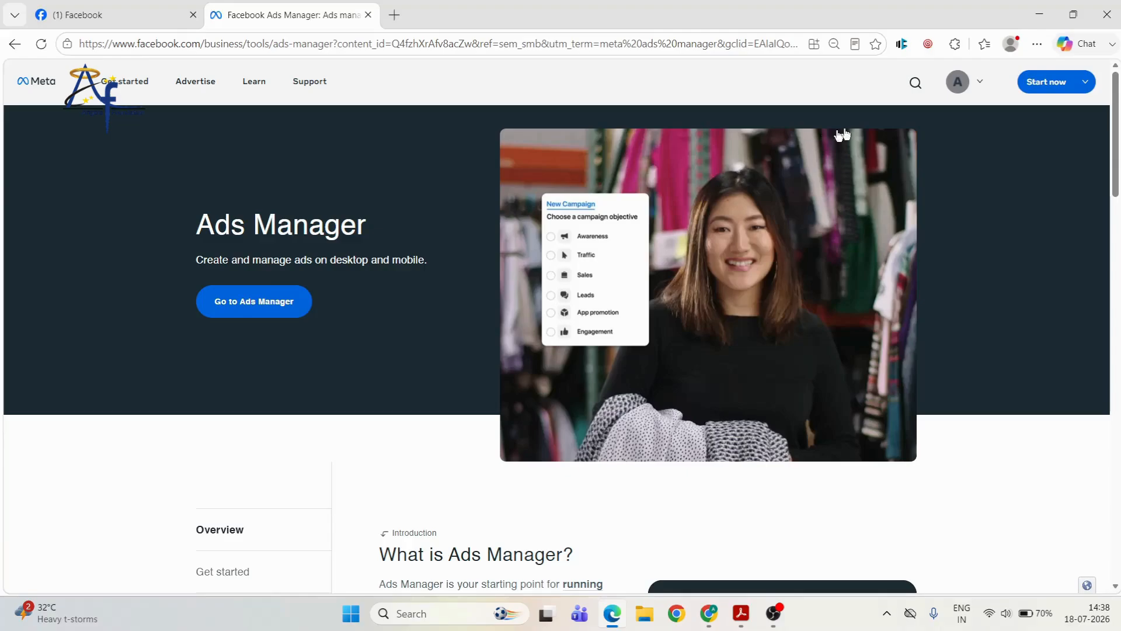
Check the account options on the Ads Manager page, look at the Facebook home page, and return to the Ads Manager page
click(980, 84)
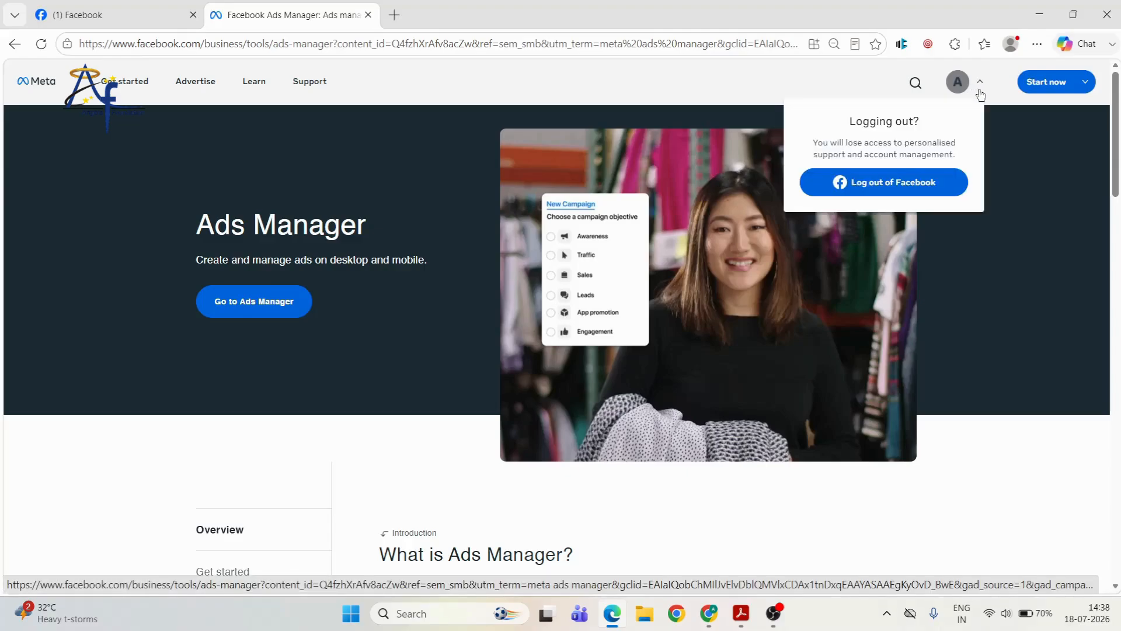
click(981, 81)
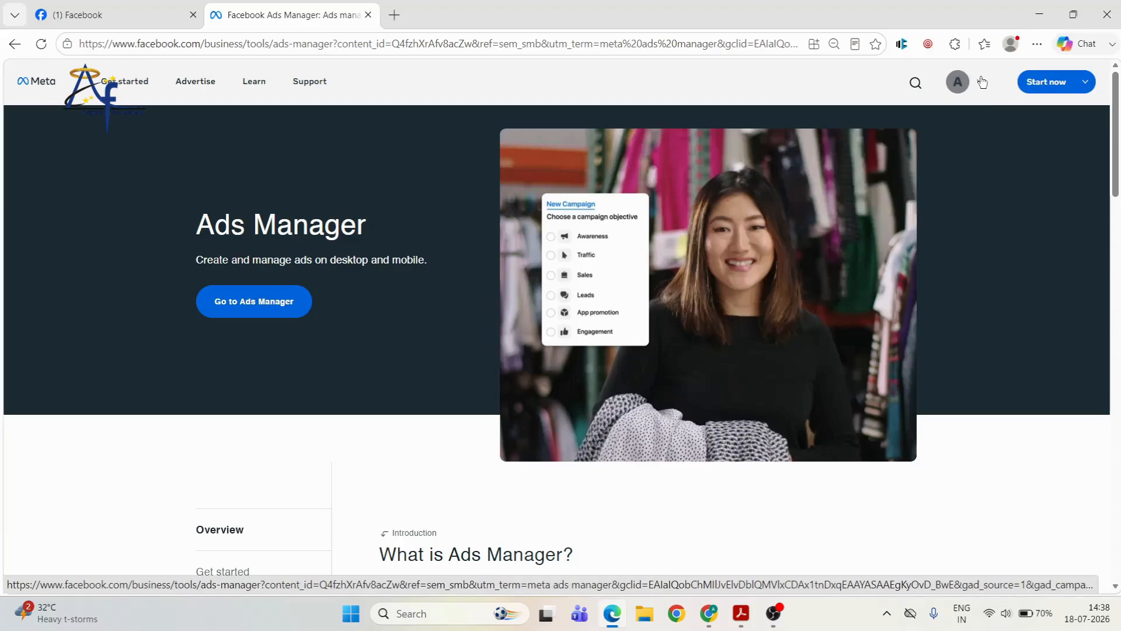
click(984, 84)
click(985, 85)
click(147, 10)
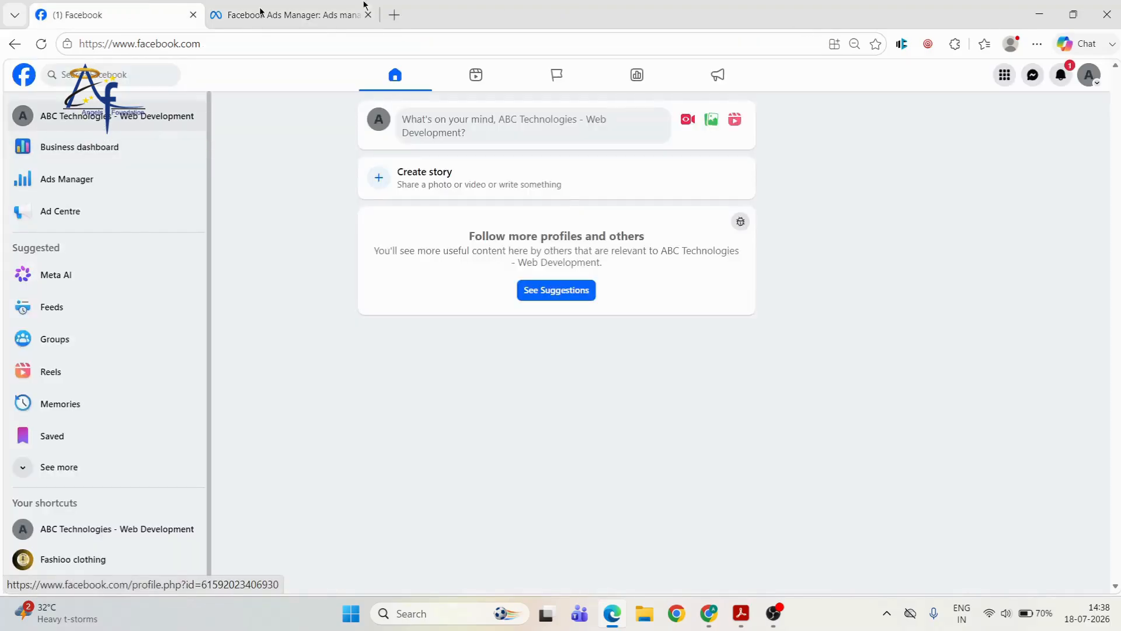
click(290, 14)
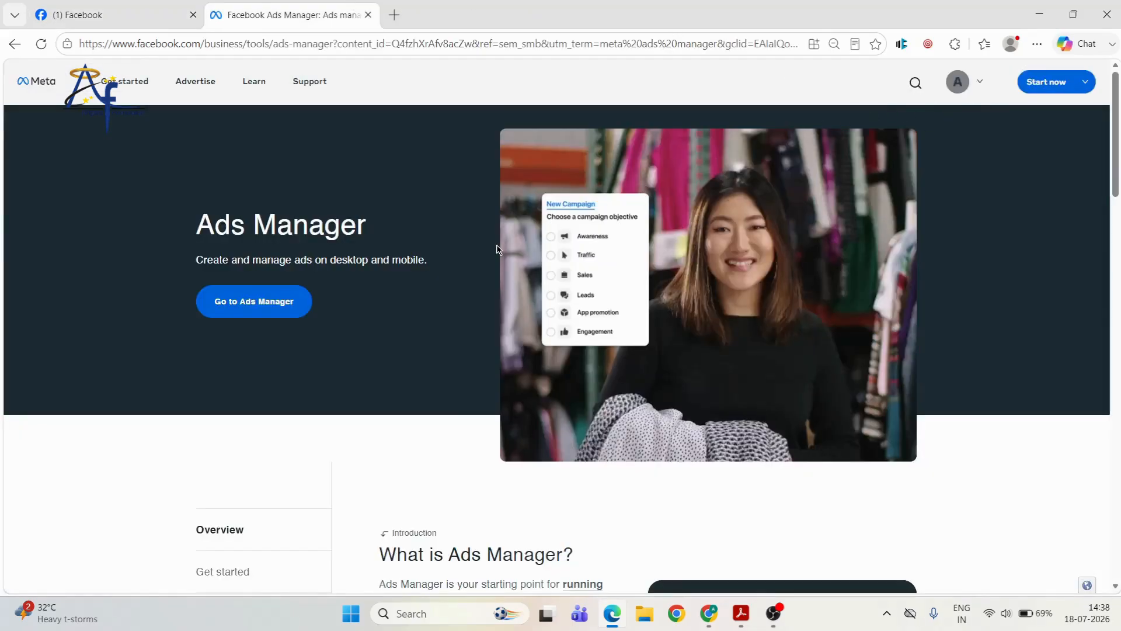
Go to Ads Manager from its introduction page and dismiss the notice about hidden total results
click(280, 309)
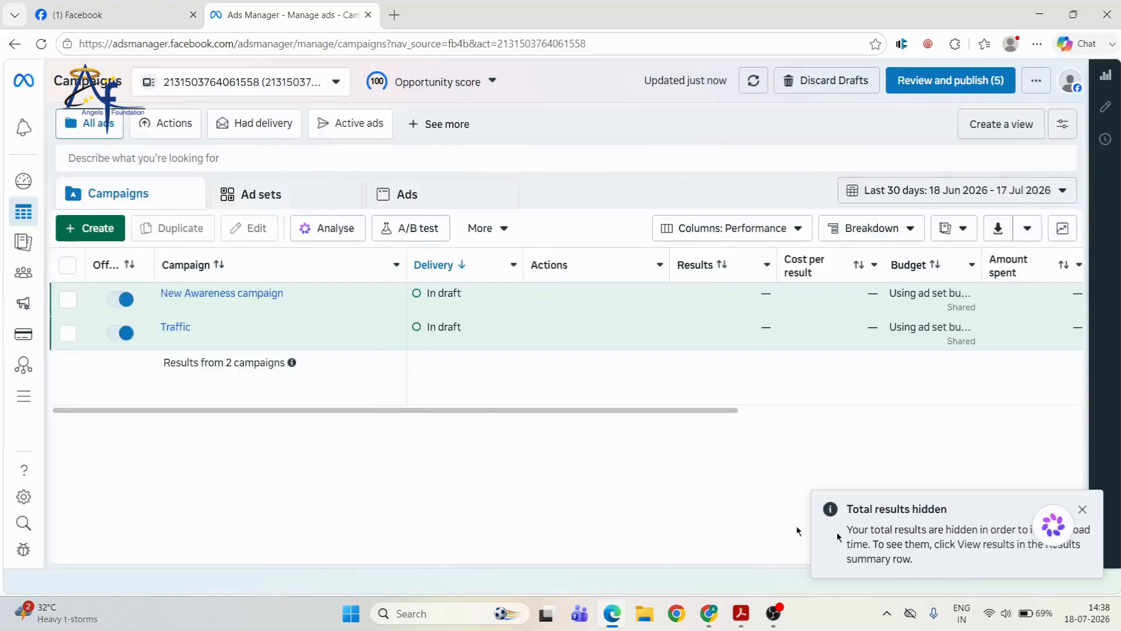
click(1084, 509)
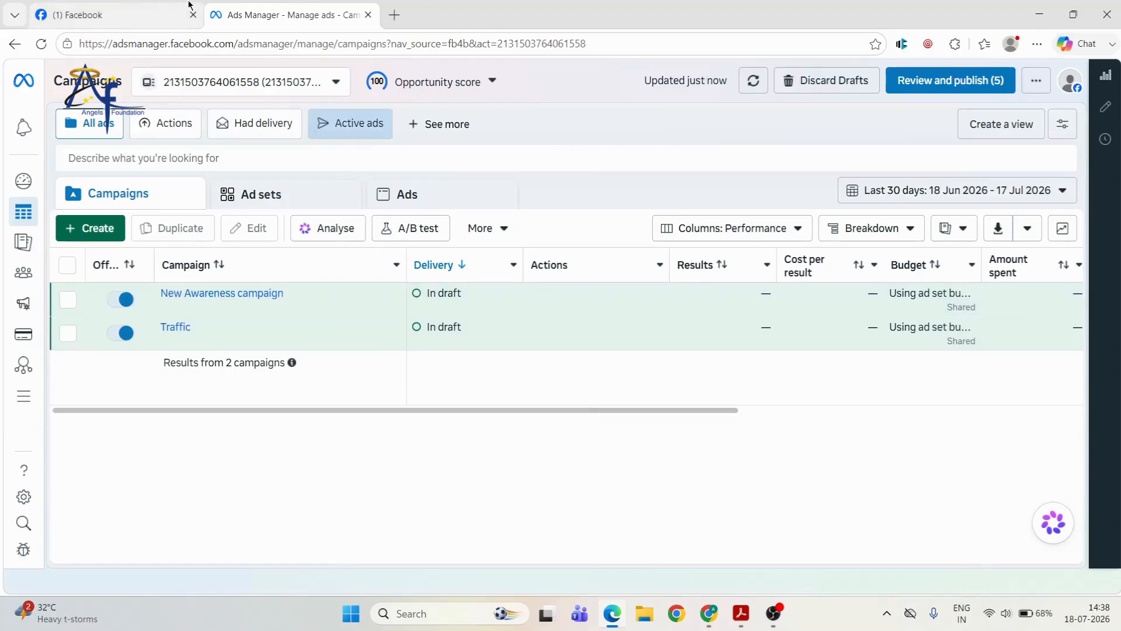
Switch to the Google Meet call in Chrome to check on the participants and return to Ads Manager in Edge
mouse_move(189, 5)
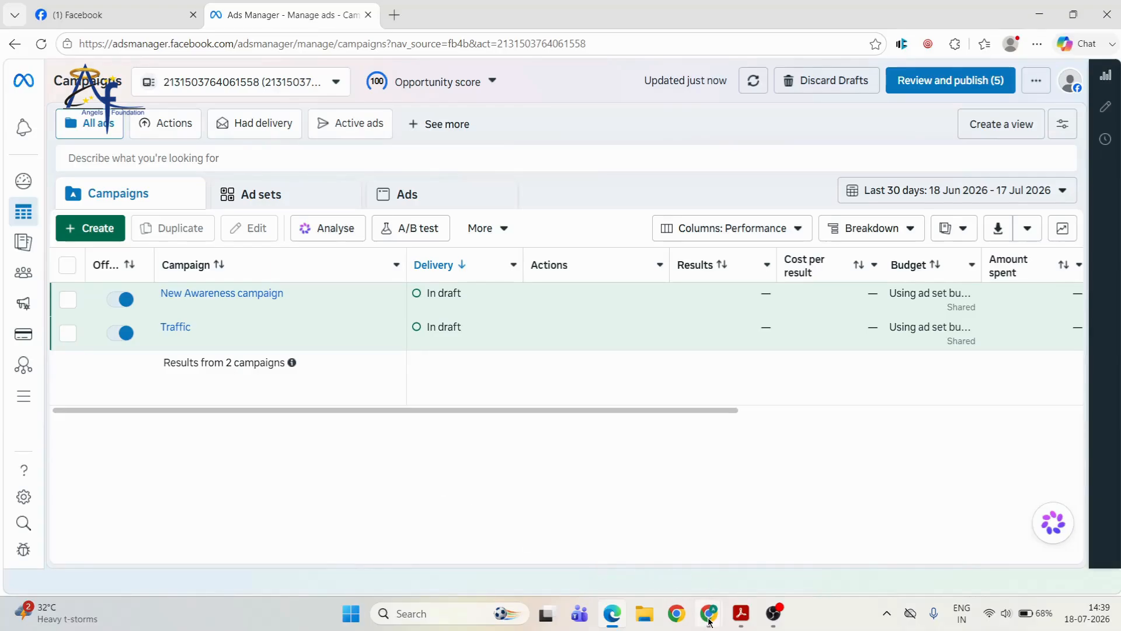
mouse_move(710, 617)
click(660, 577)
click(169, 12)
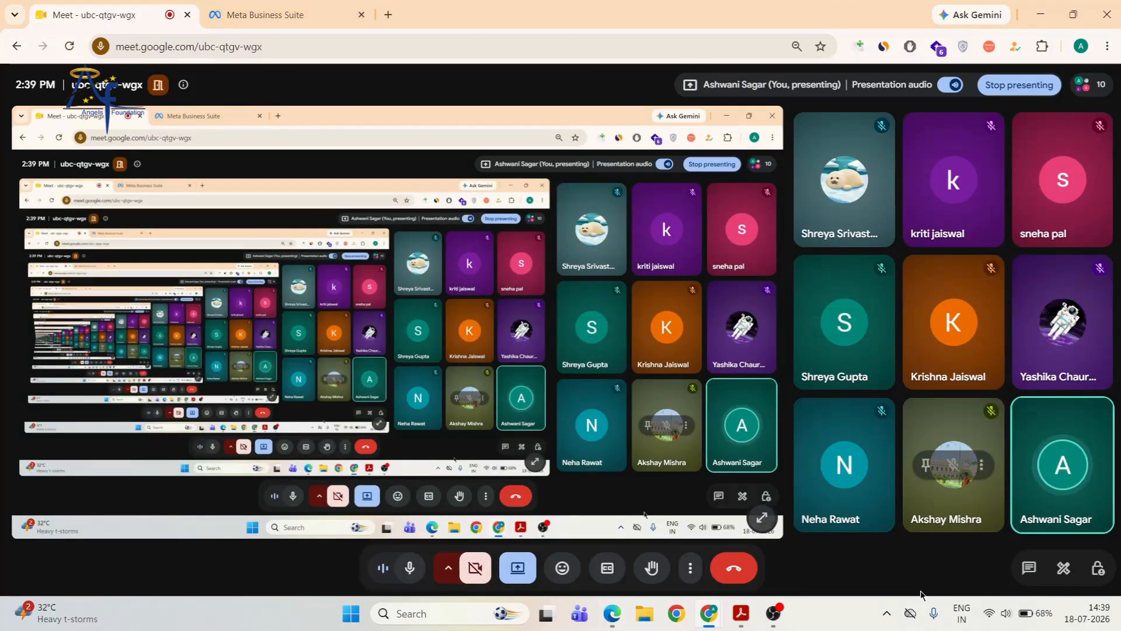
click(613, 613)
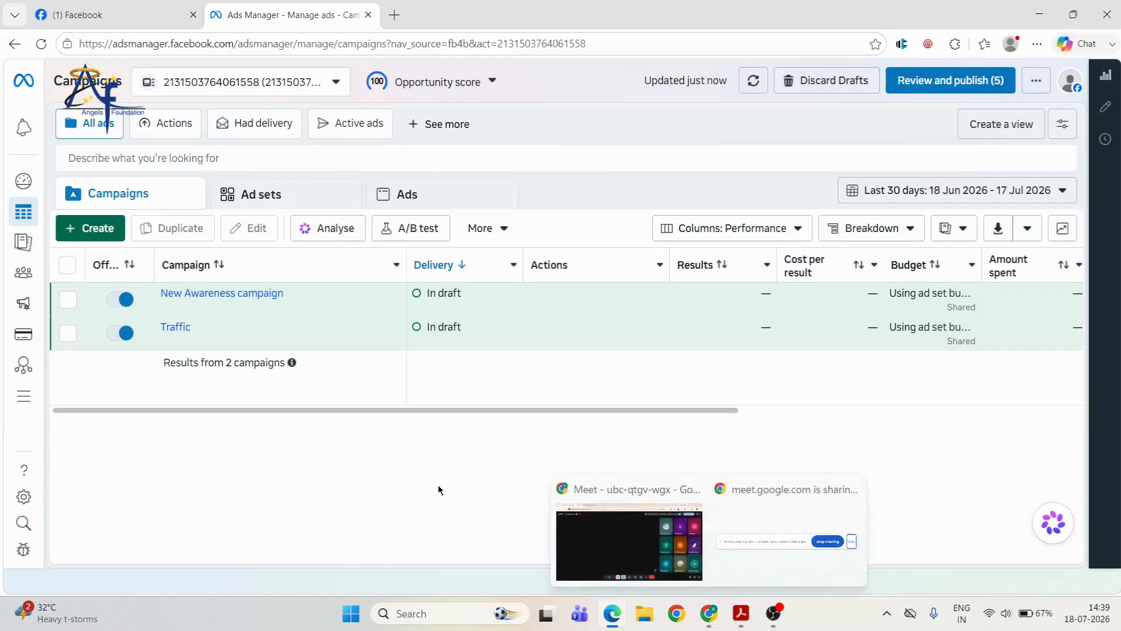
Raise the computer's audio volume
key(XF86AudioRaiseVolume)
key(XF86AudioRaiseVolume)
key(XF86AudioRaiseVolume)
key(XF86AudioRaiseVolume)
key(XF86AudioRaiseVolume)
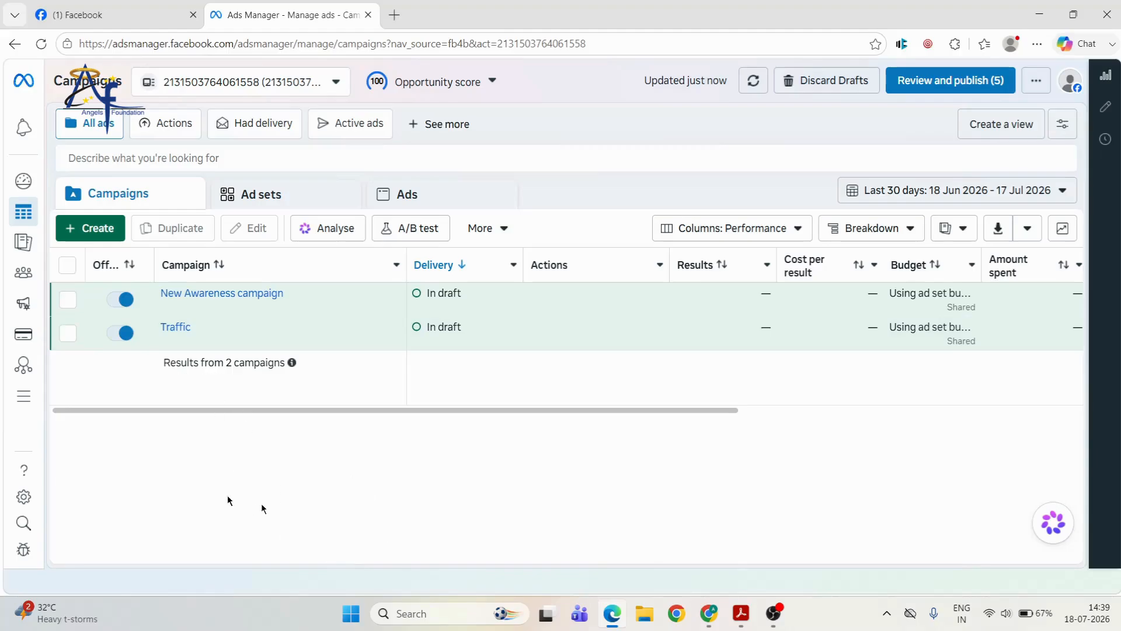
Start creating a new campaign and review the descriptions of the Awareness, Traffic and Engagement objectives
click(106, 232)
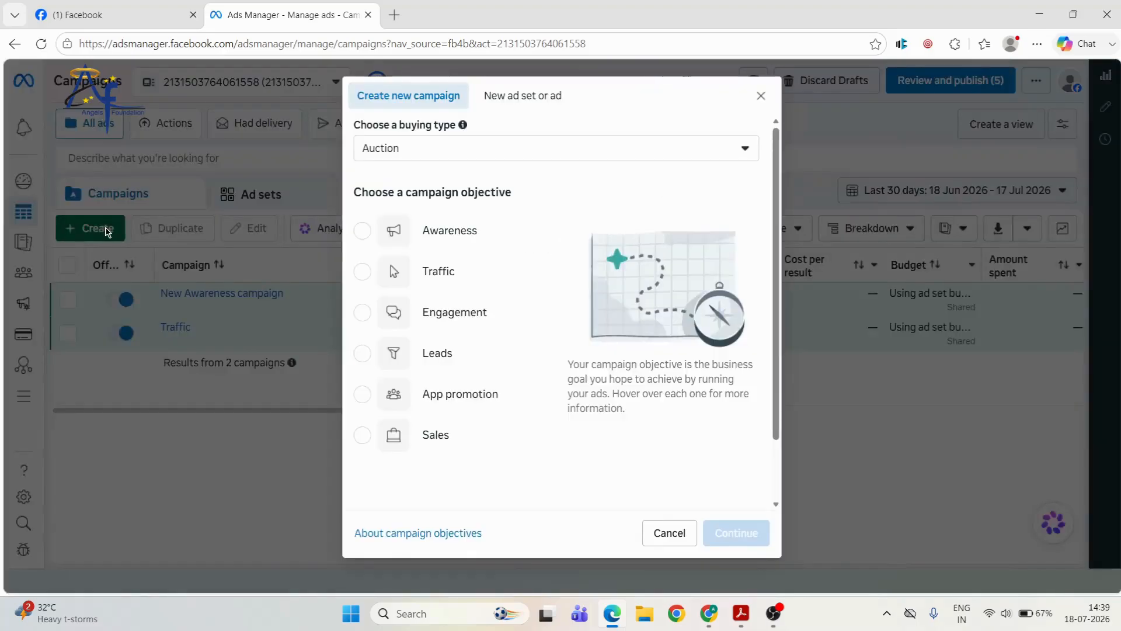
mouse_move(425, 224)
scroll(625, 368, down, 2)
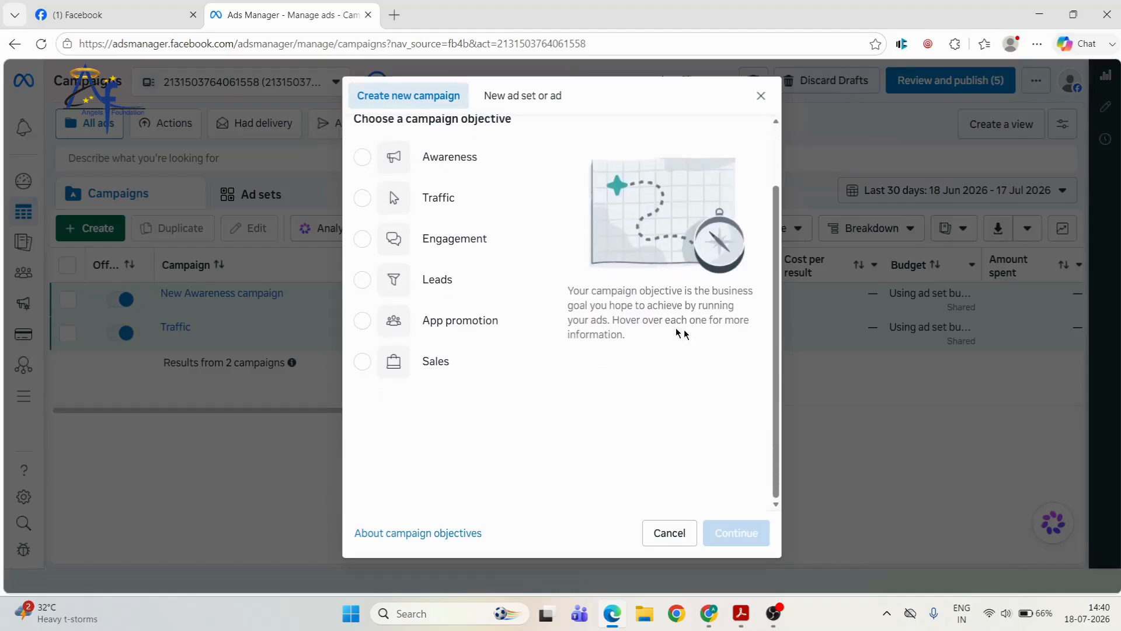
mouse_move(501, 157)
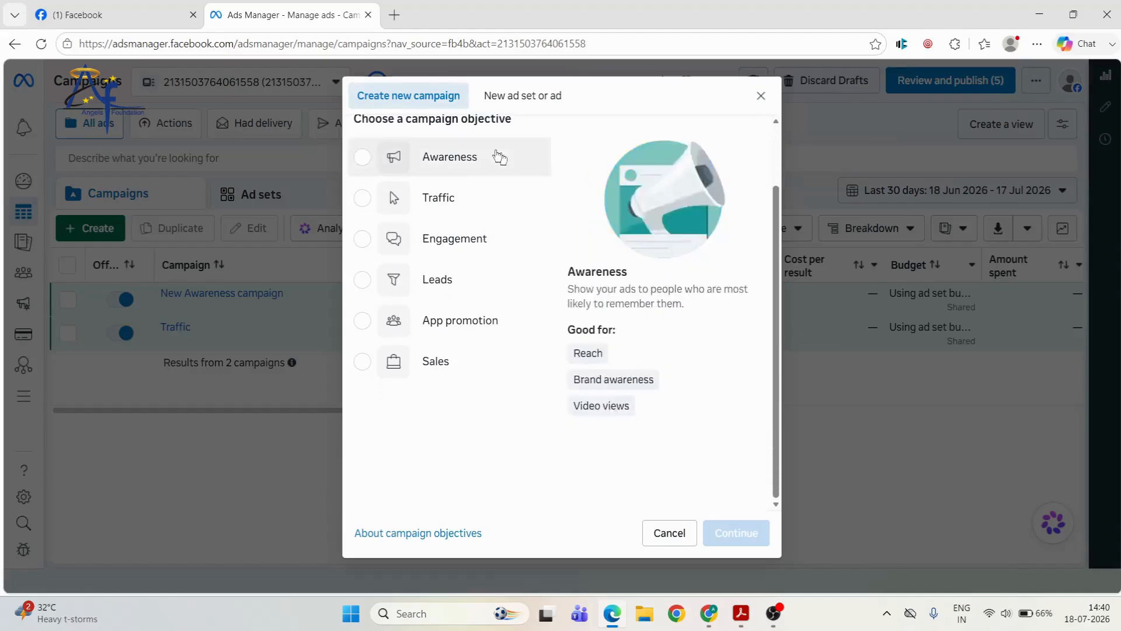
click(459, 163)
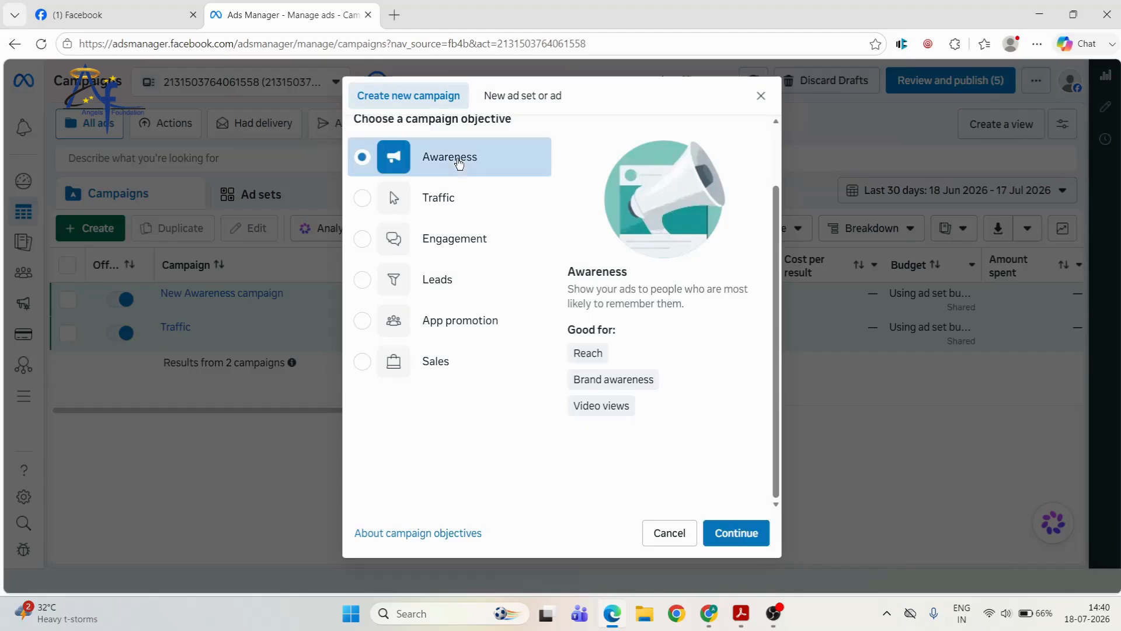
click(438, 202)
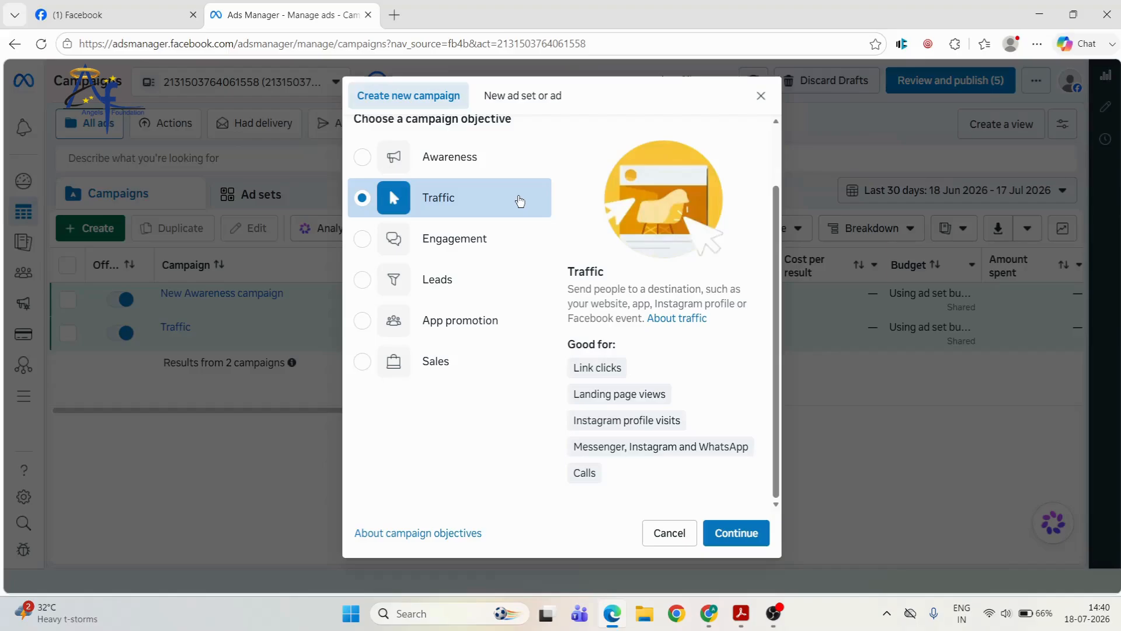
mouse_move(619, 365)
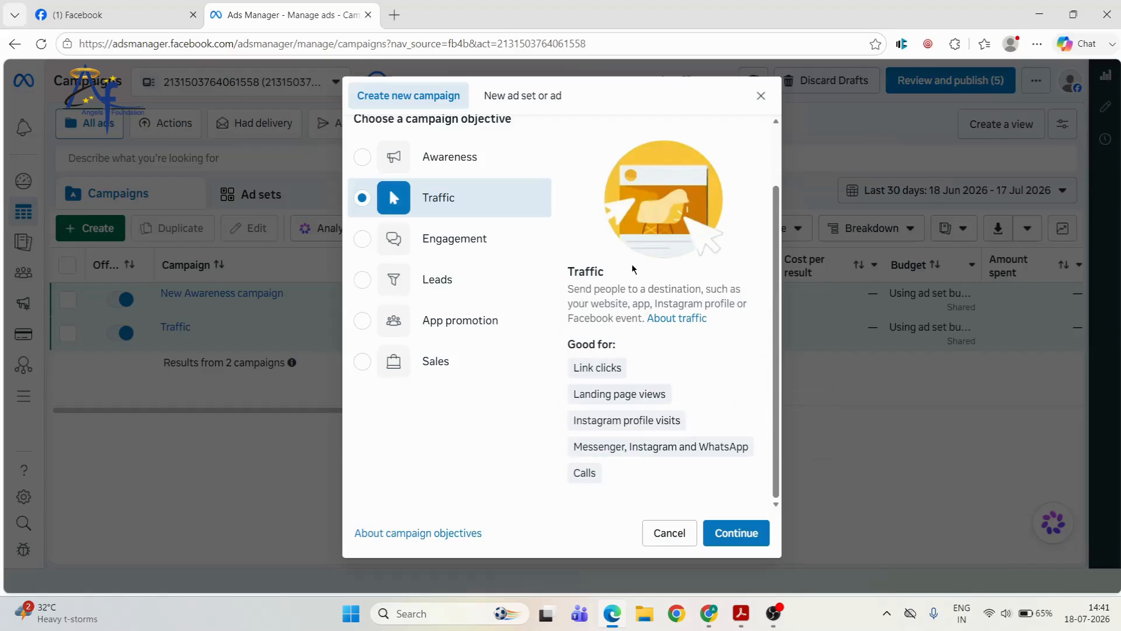
click(525, 250)
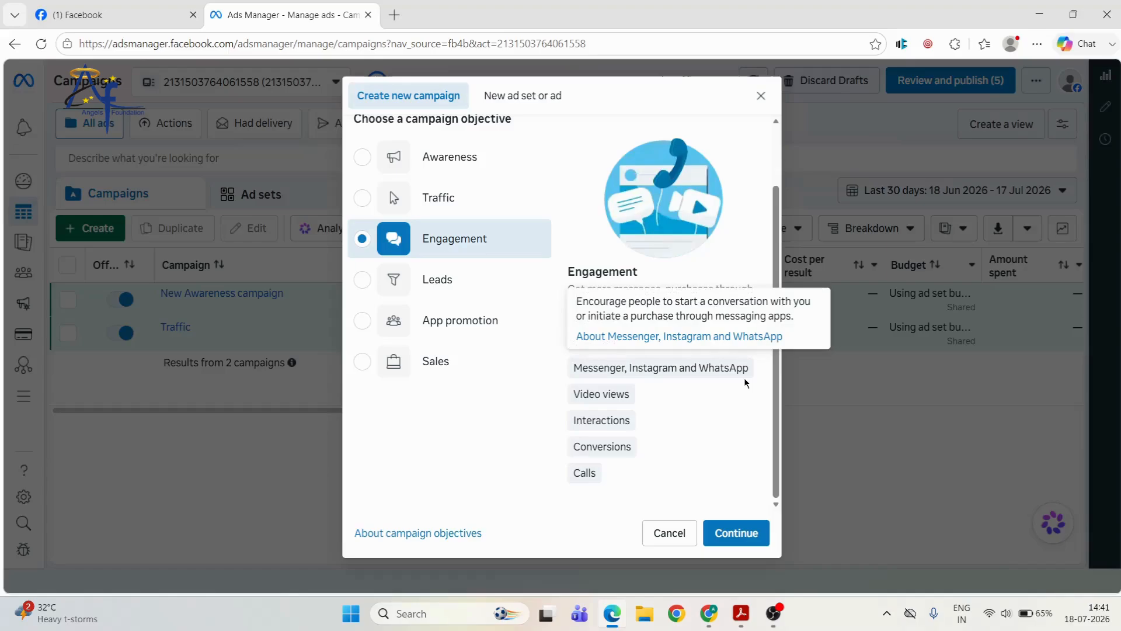
mouse_move(600, 431)
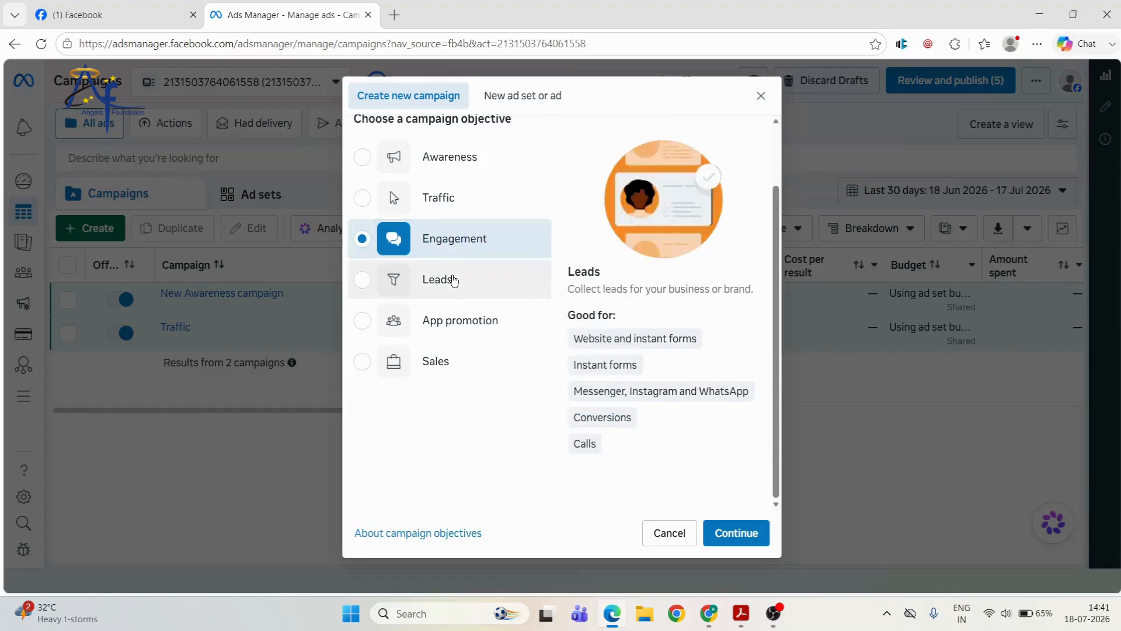
Examine the Leads objective with its Messenger, Instagram and WhatsApp use, and the App promotion and Sales objectives
click(454, 281)
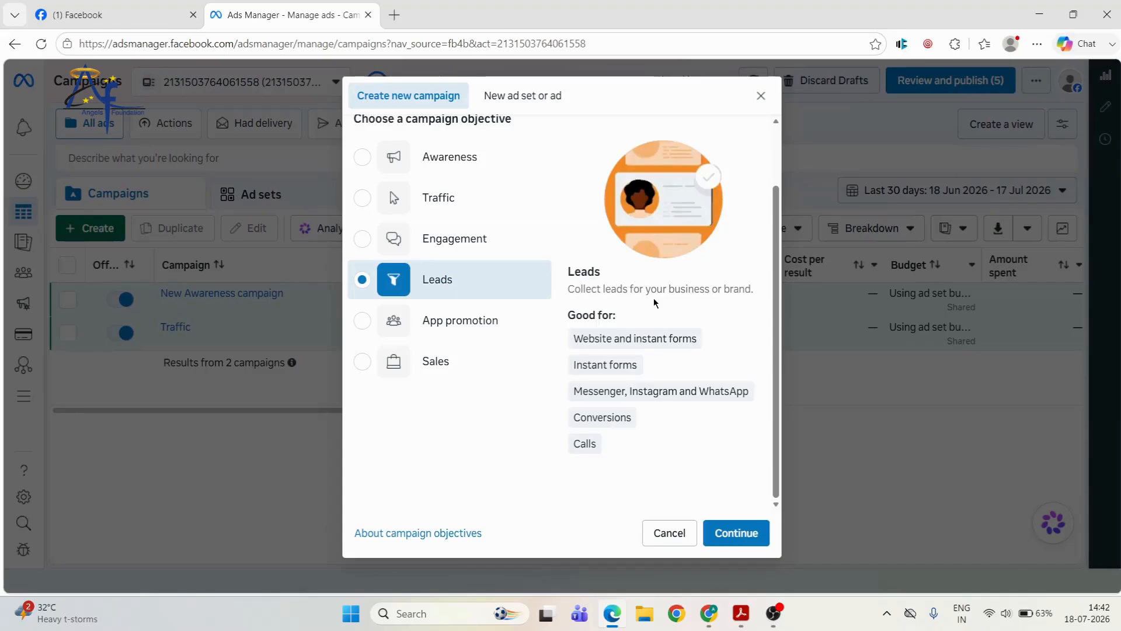
mouse_move(613, 337)
mouse_move(591, 389)
mouse_move(752, 392)
drag(751, 391, 572, 390)
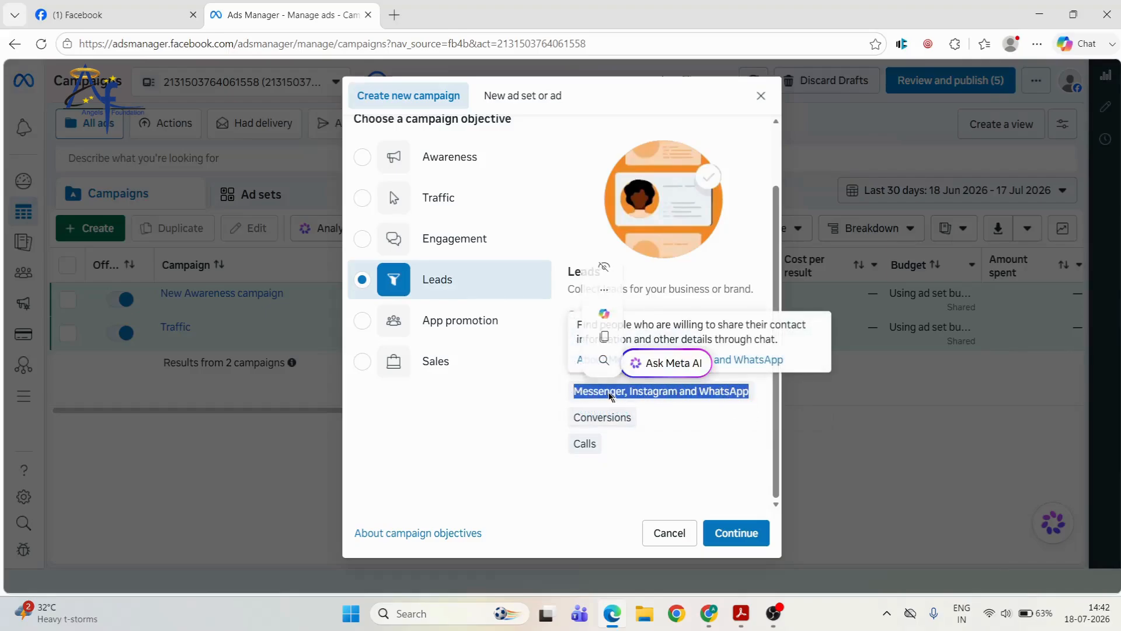
click(665, 403)
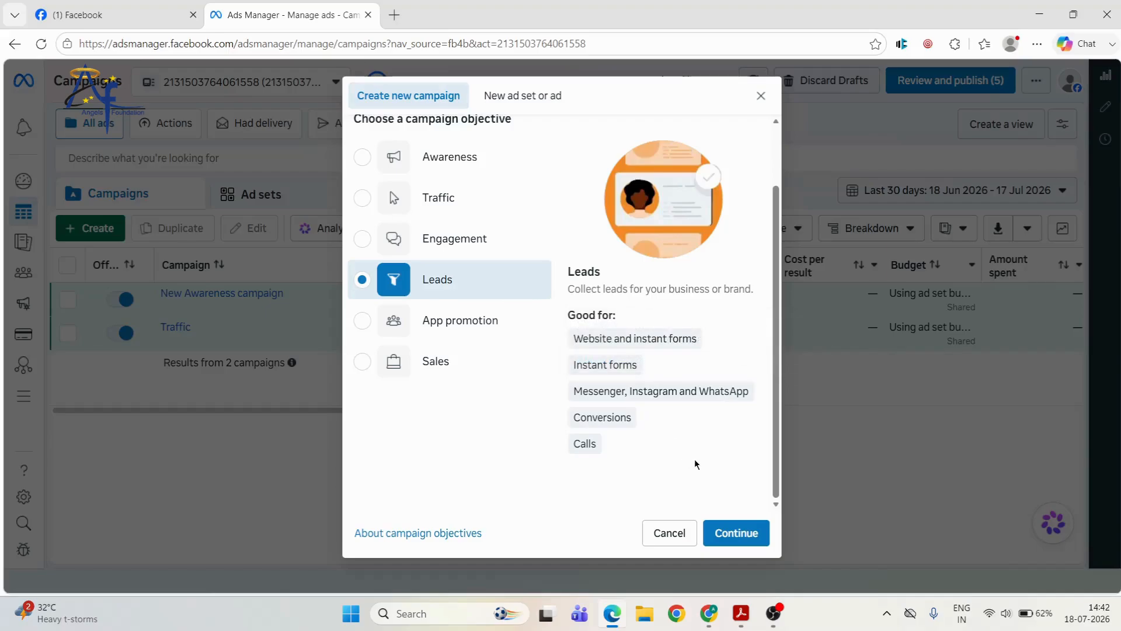
click(458, 314)
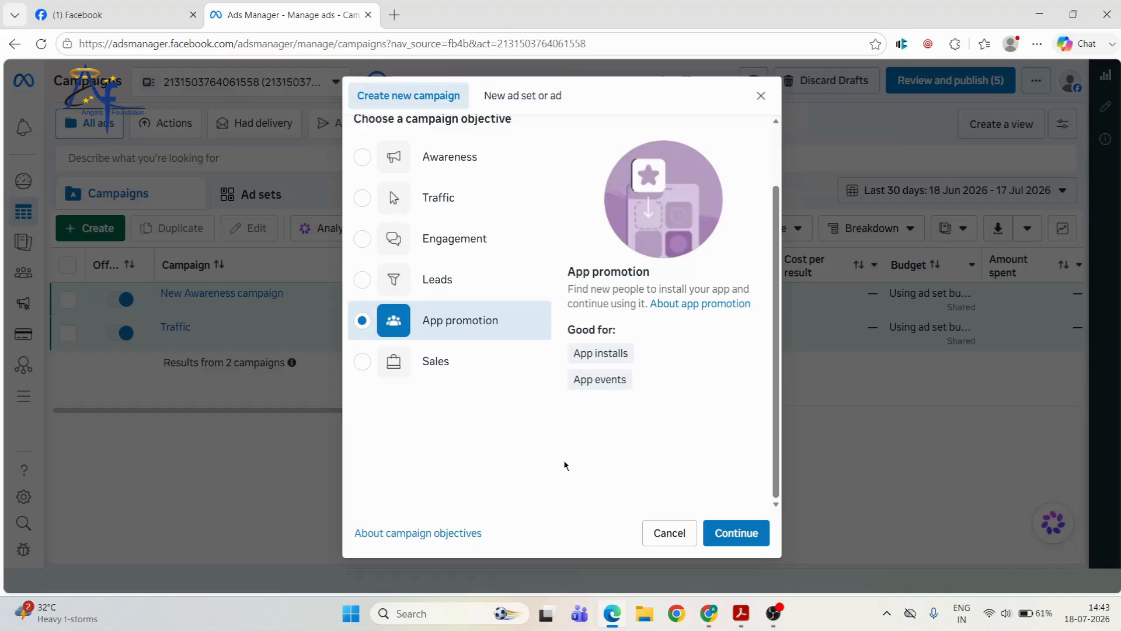
click(491, 369)
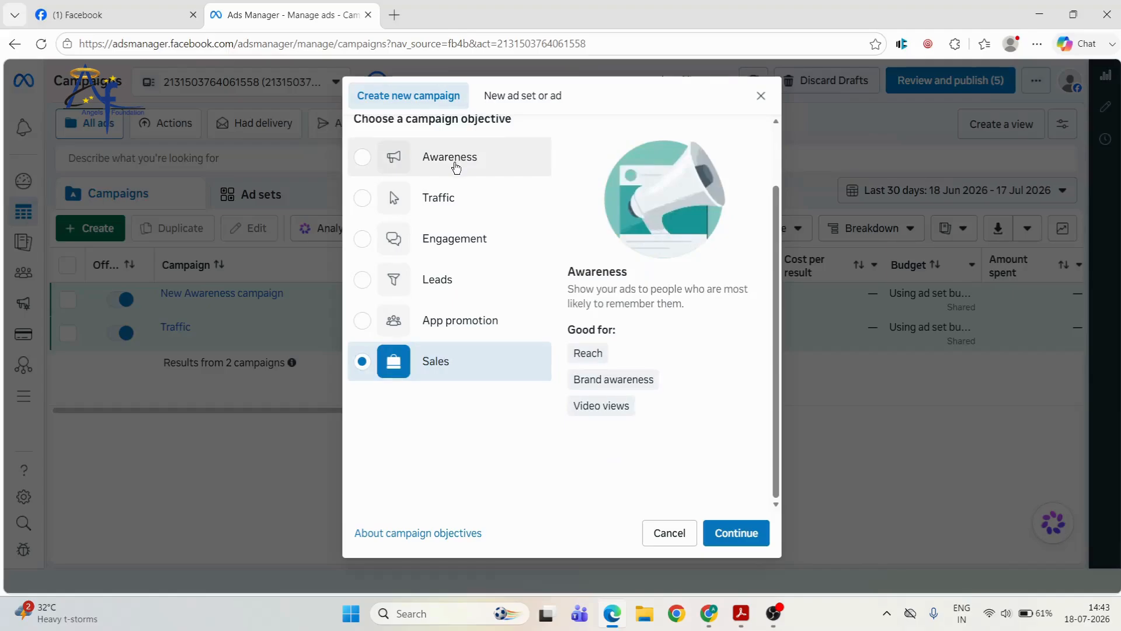
Revisit the Awareness objective, choose Traffic for the new campaign and continue to the campaign setup choice
click(456, 166)
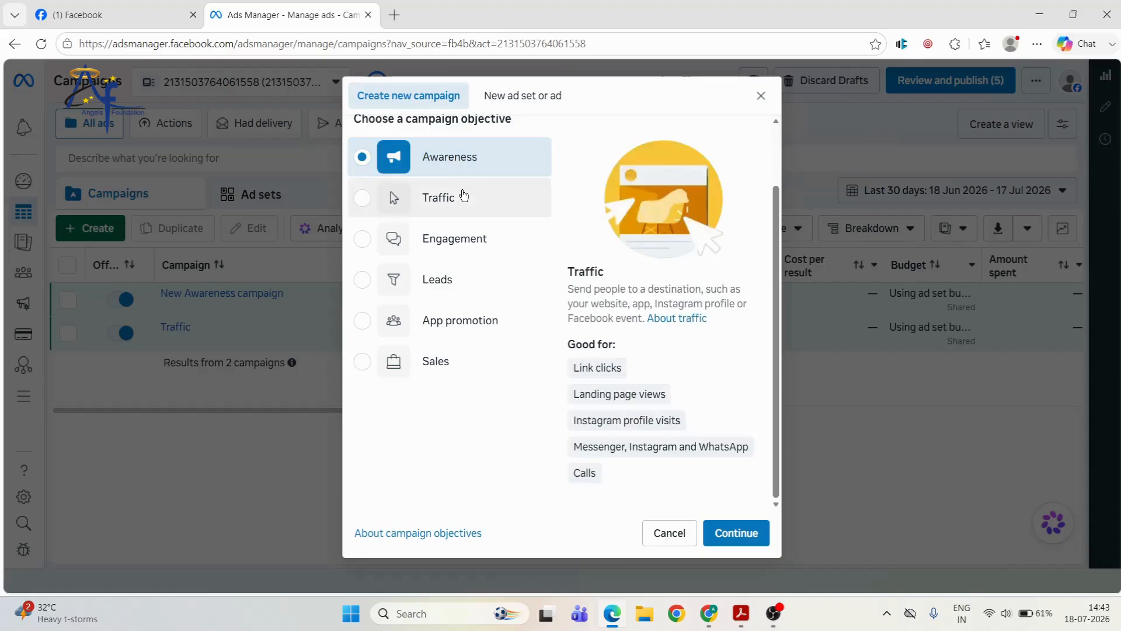
click(464, 194)
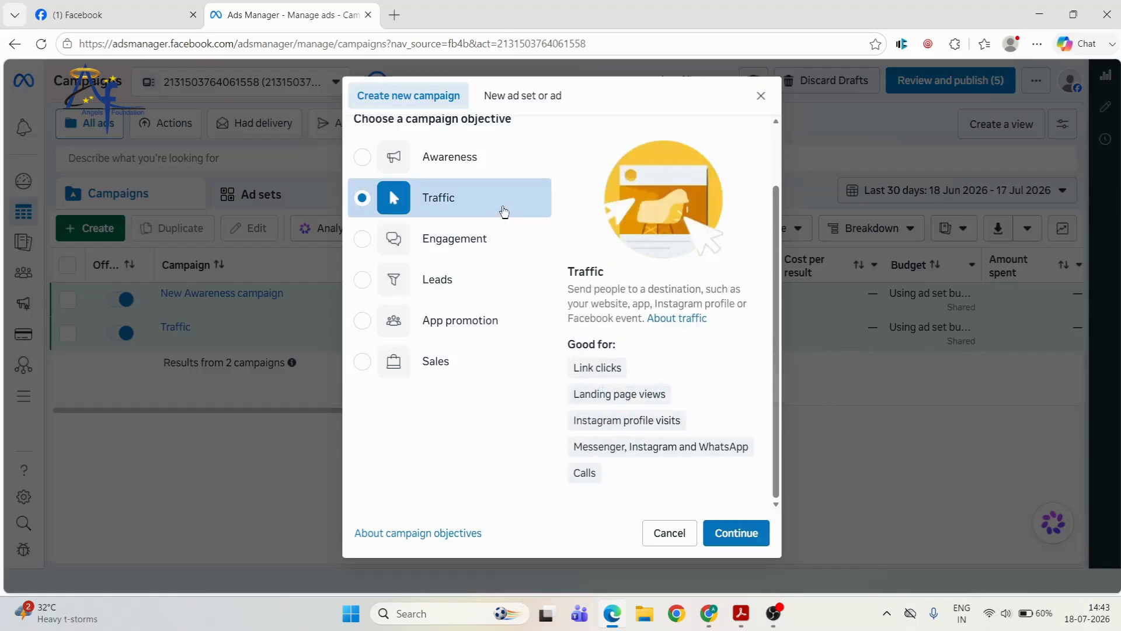
click(737, 534)
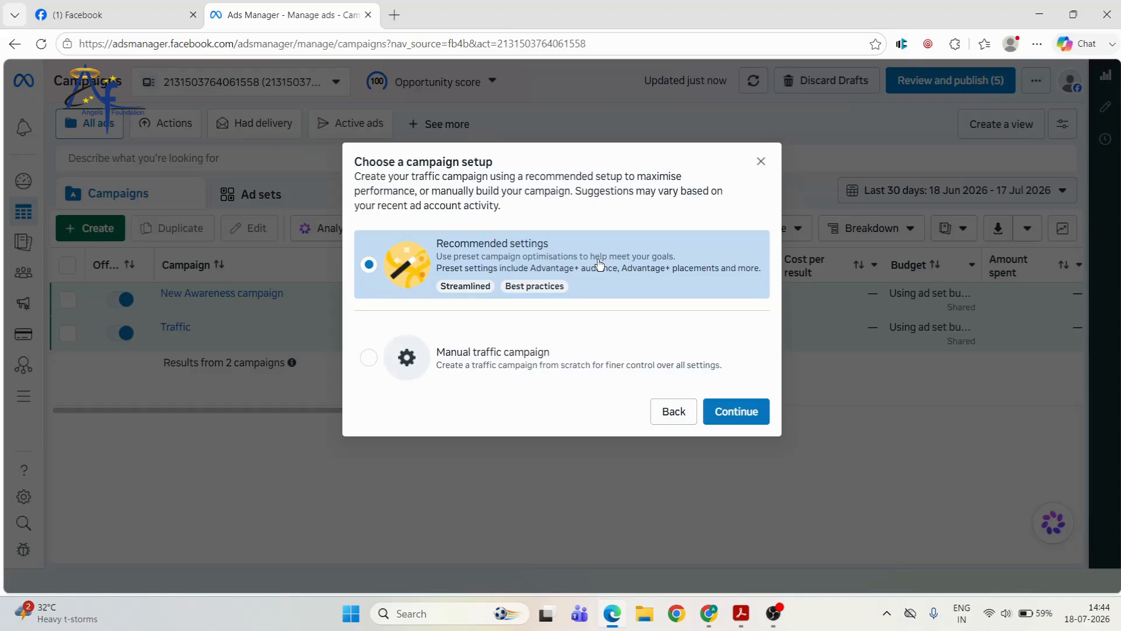
Compare the recommended settings with the manual setup, choose Manual traffic campaign and continue to the campaign editor
click(581, 381)
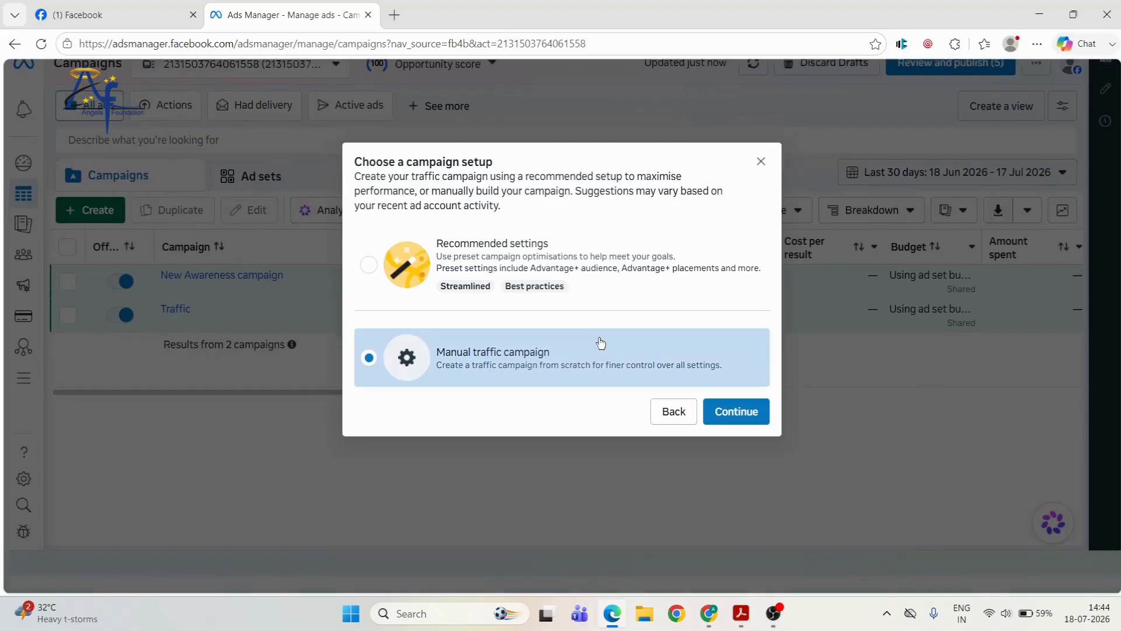
click(583, 274)
click(554, 351)
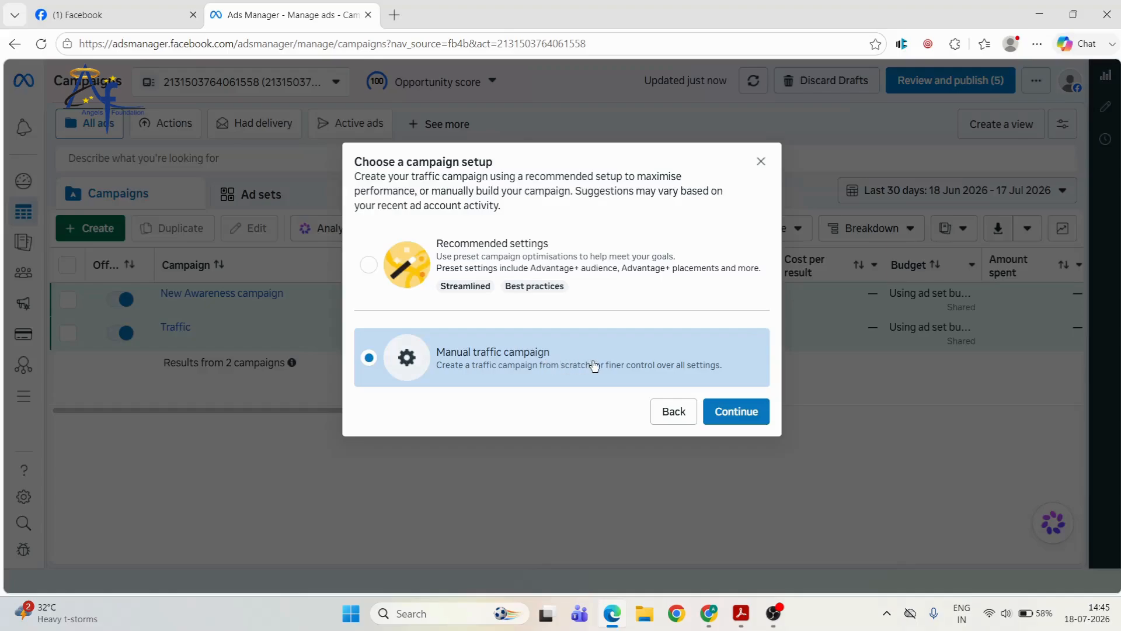
click(752, 411)
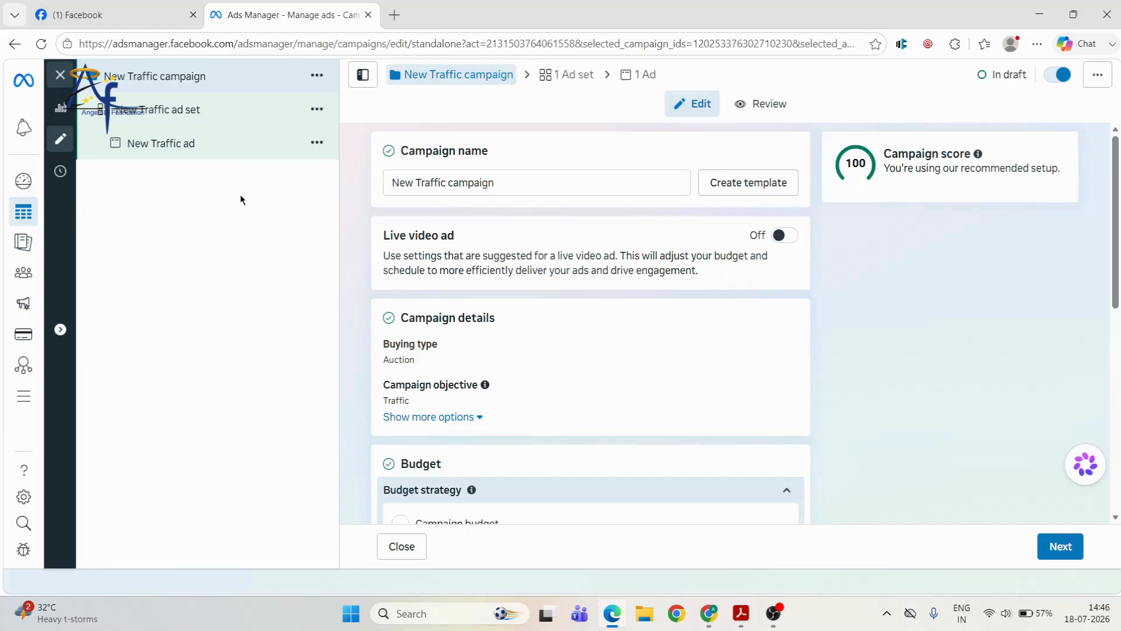
Rename the new traffic ad as "800 CNG"
click(215, 151)
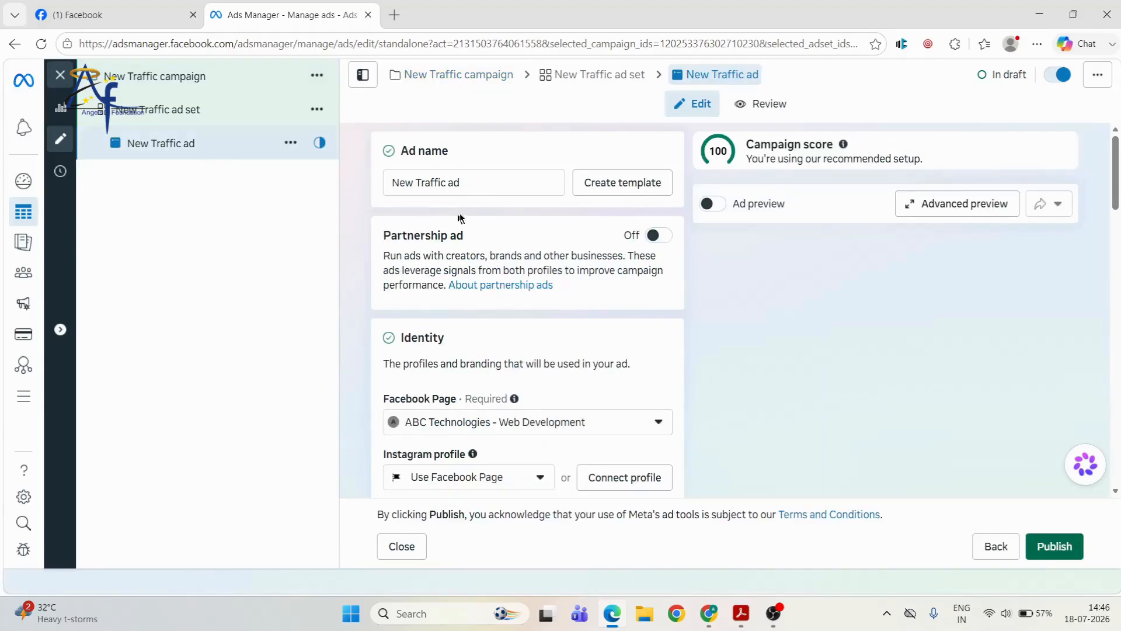
drag(476, 186, 314, 186)
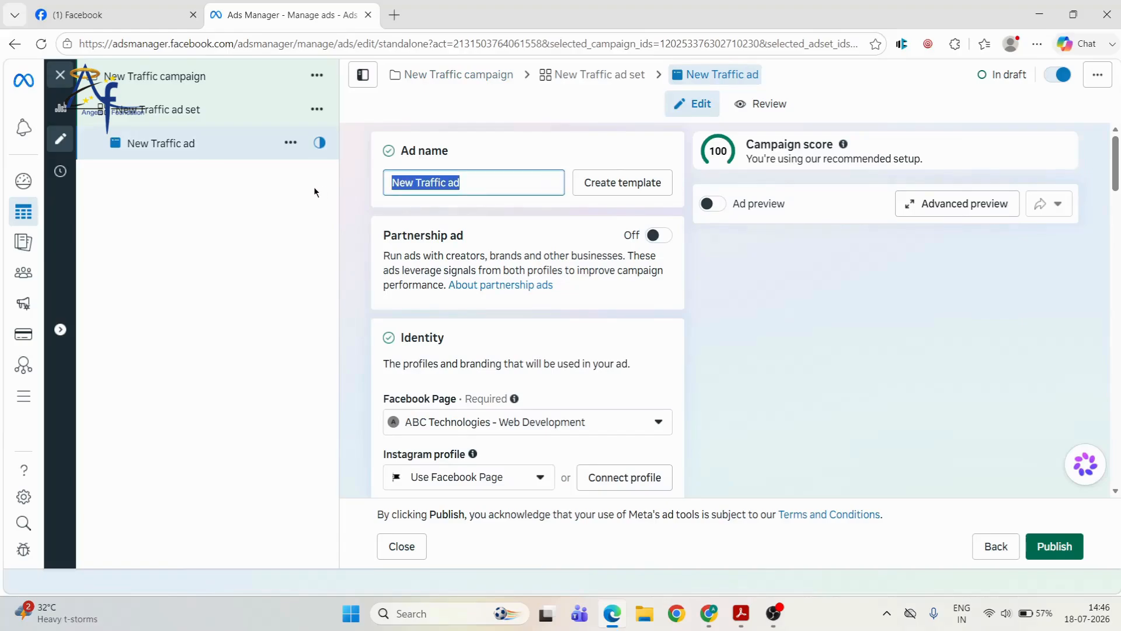
text(800)
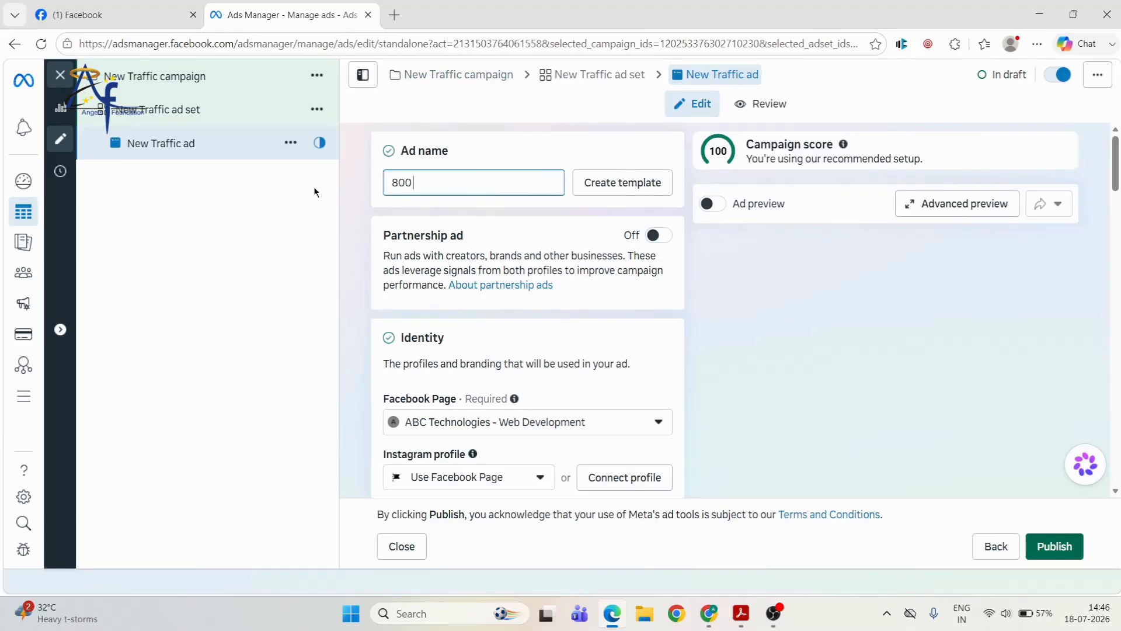
text( CNG)
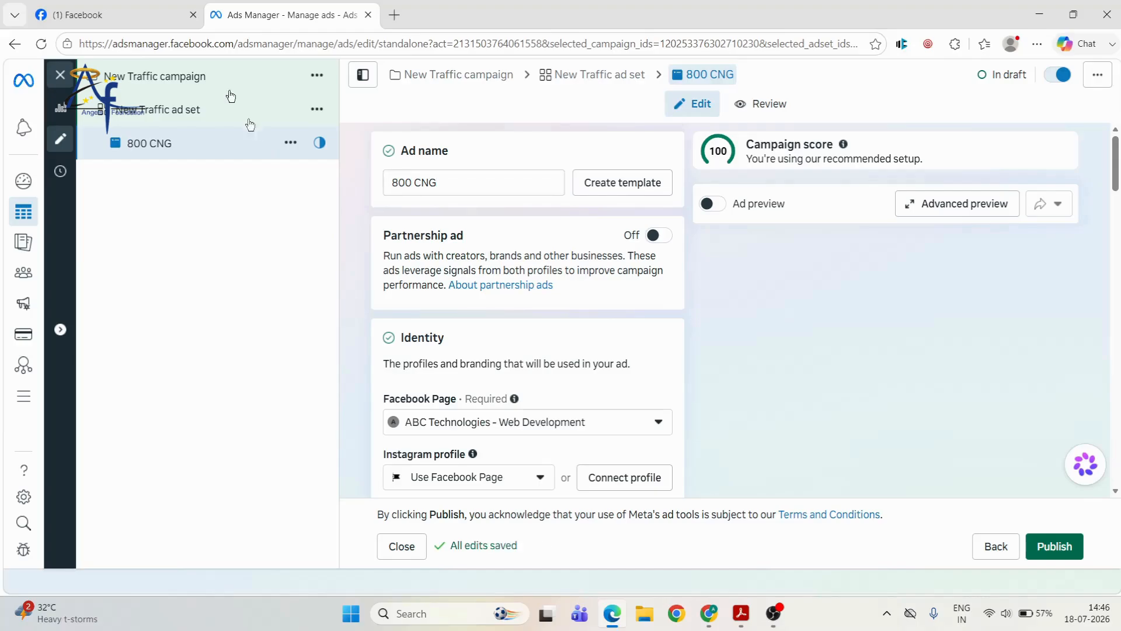
Return to the campaign level and rename the campaign as "Maruti Suzuki"
click(193, 74)
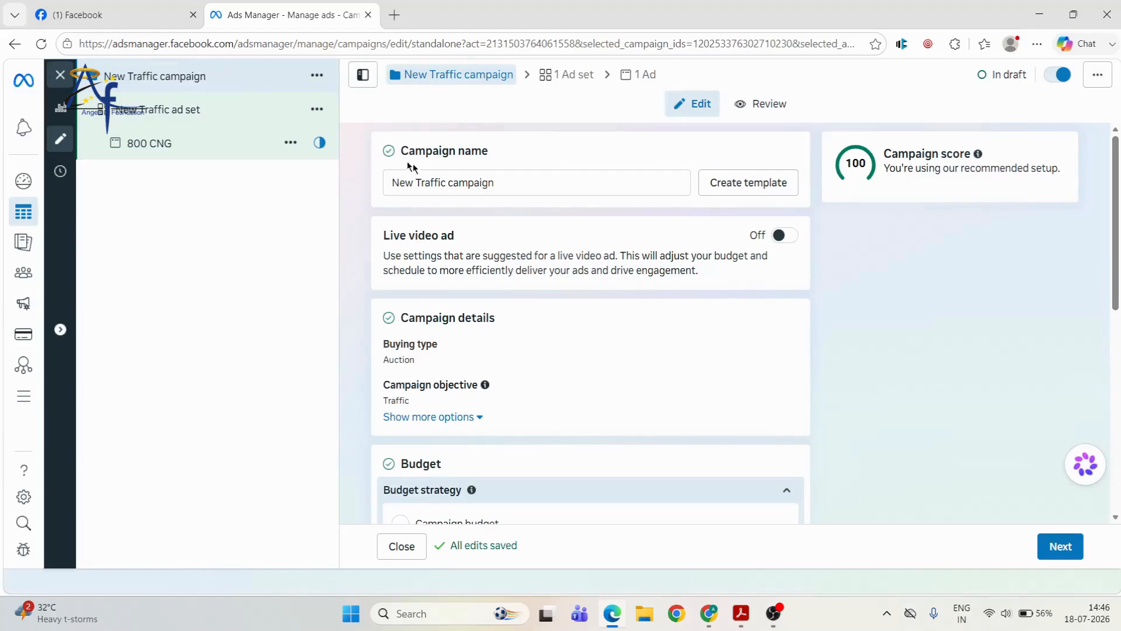
drag(496, 182, 362, 189)
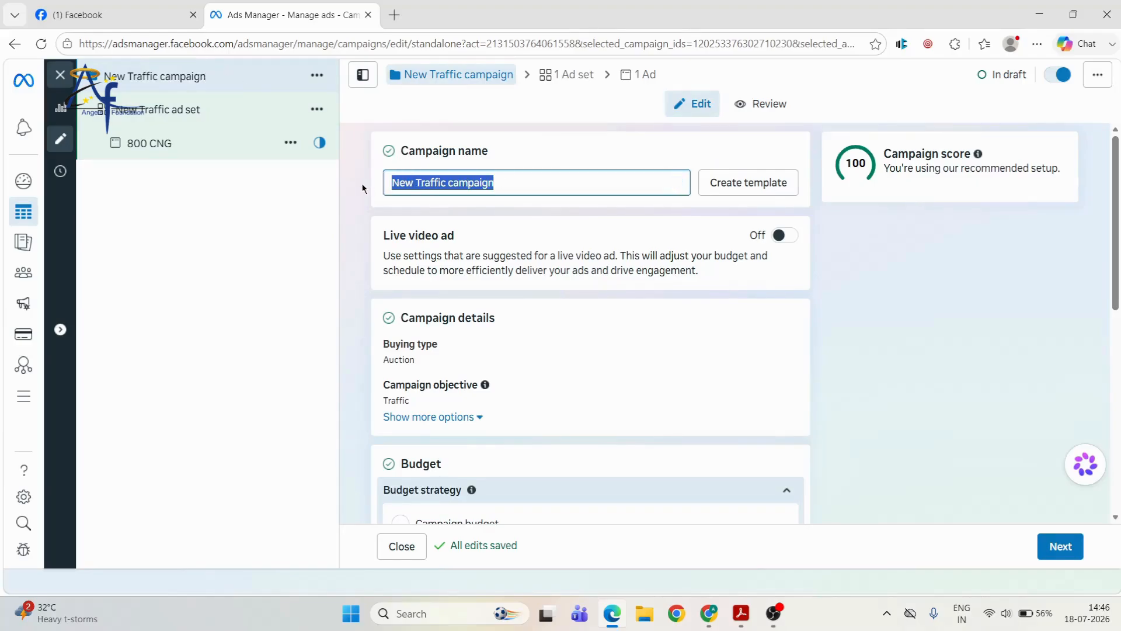
text(Maruti )
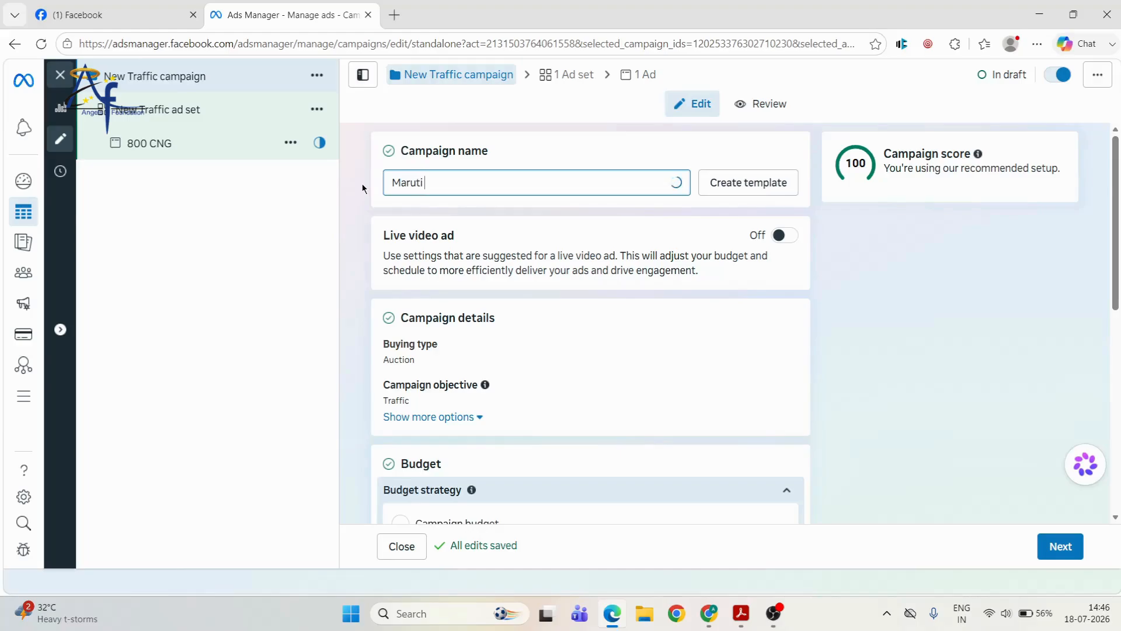
text(Suzuki)
click(269, 263)
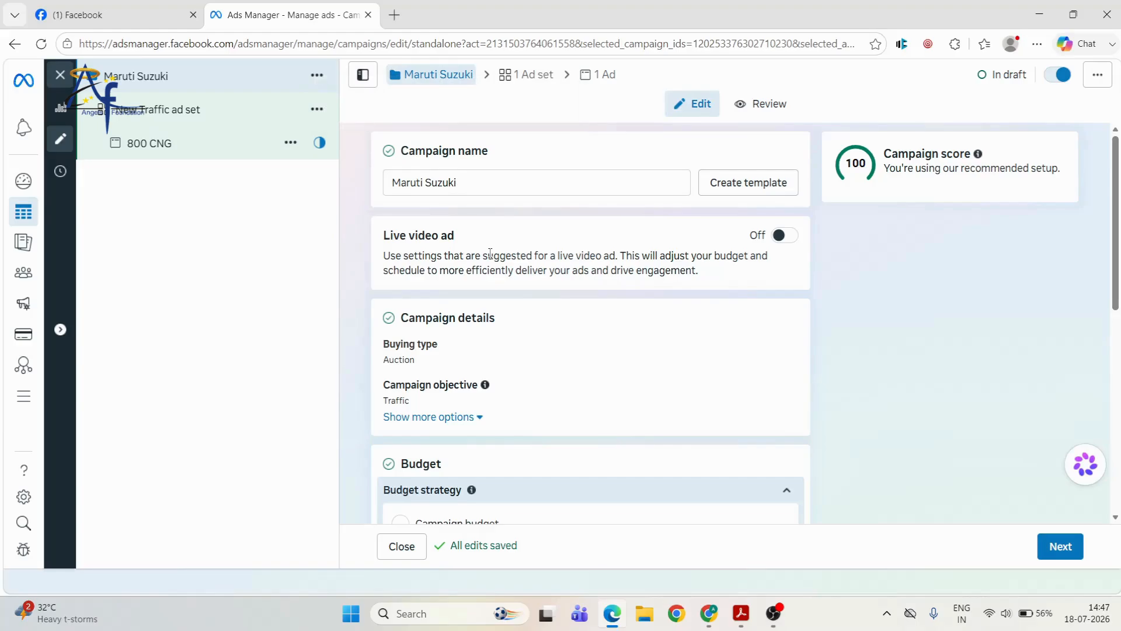
Review the campaign's details, budget strategy, A/B test and Special Ad Categories settings
scroll(563, 378, down, 7)
scroll(562, 378, up, 2)
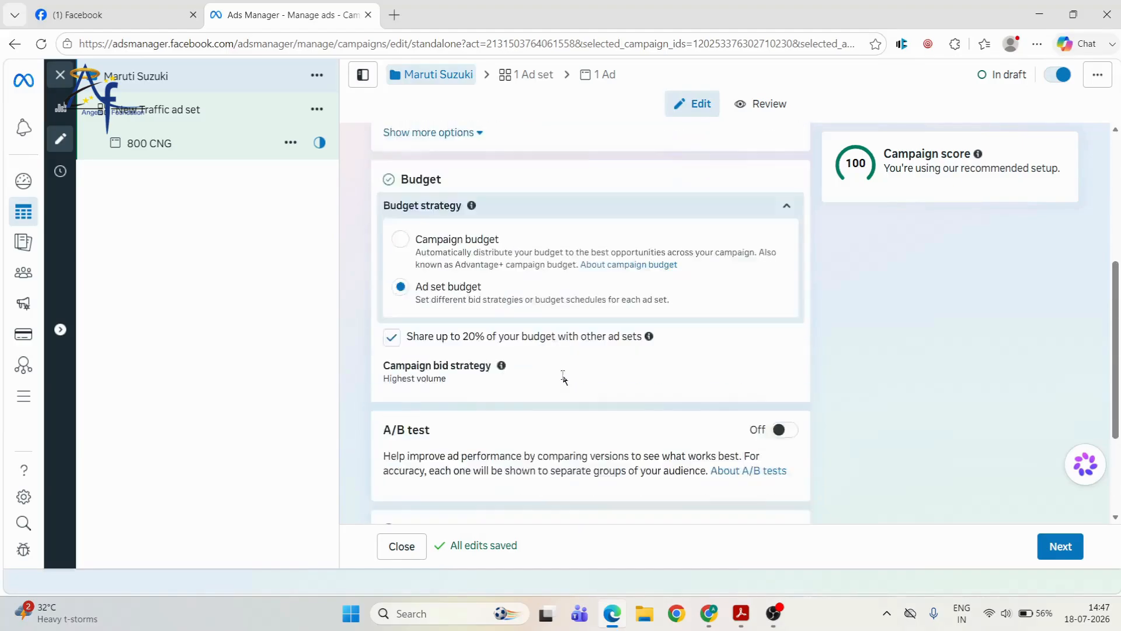
scroll(563, 378, up, 5)
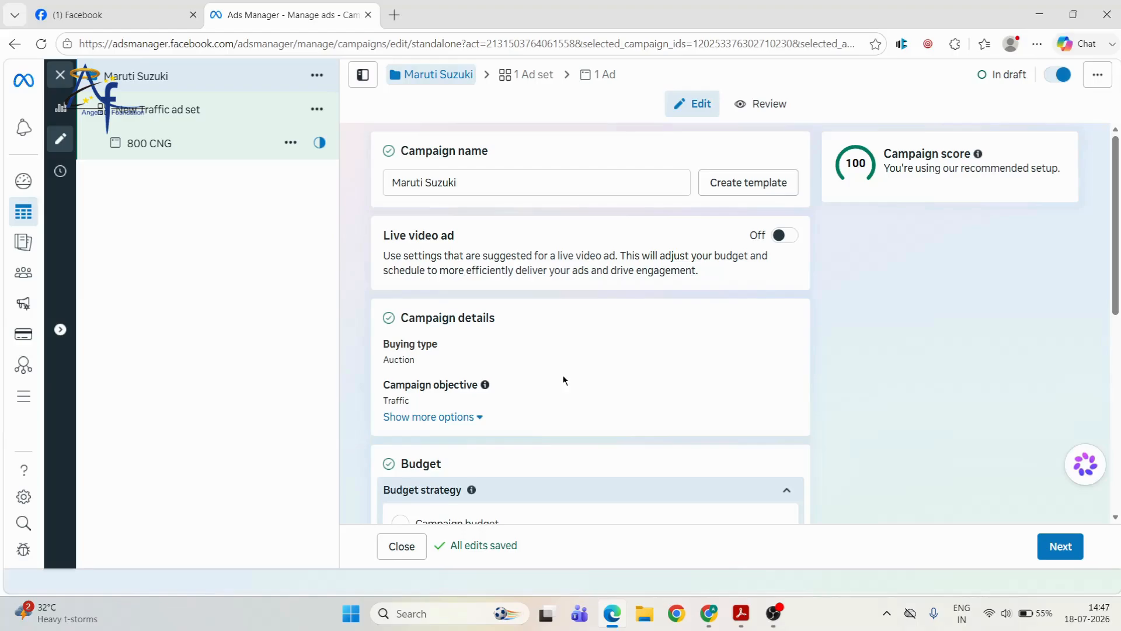
scroll(563, 379, down, 2)
scroll(563, 378, up, 2)
scroll(562, 338, down, 3)
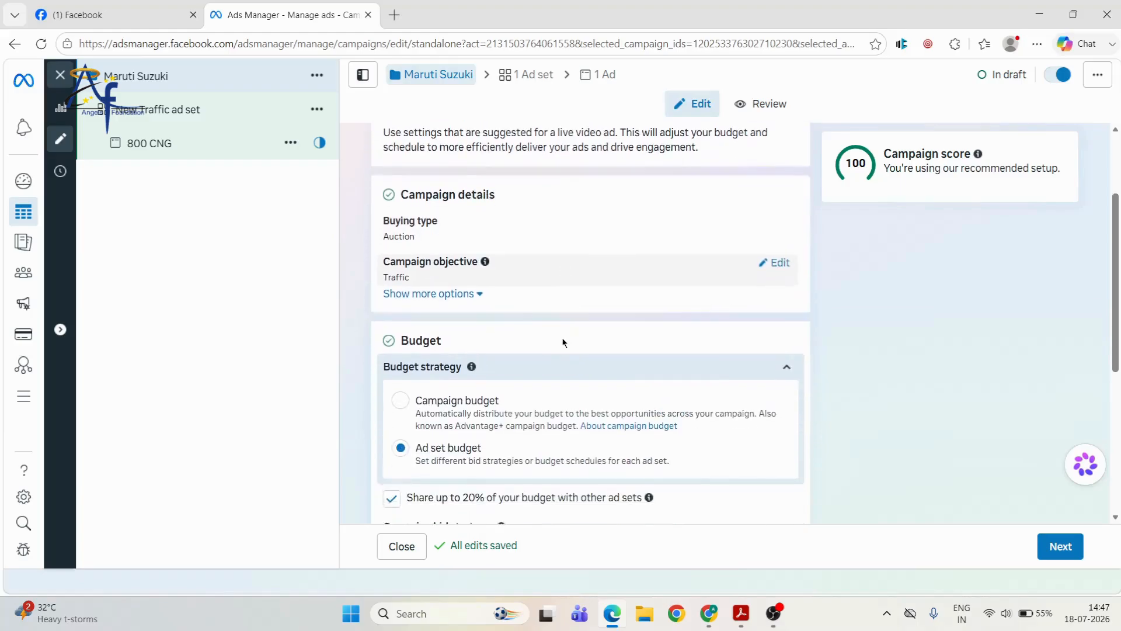
scroll(564, 343, down, 2)
scroll(564, 343, down, 1)
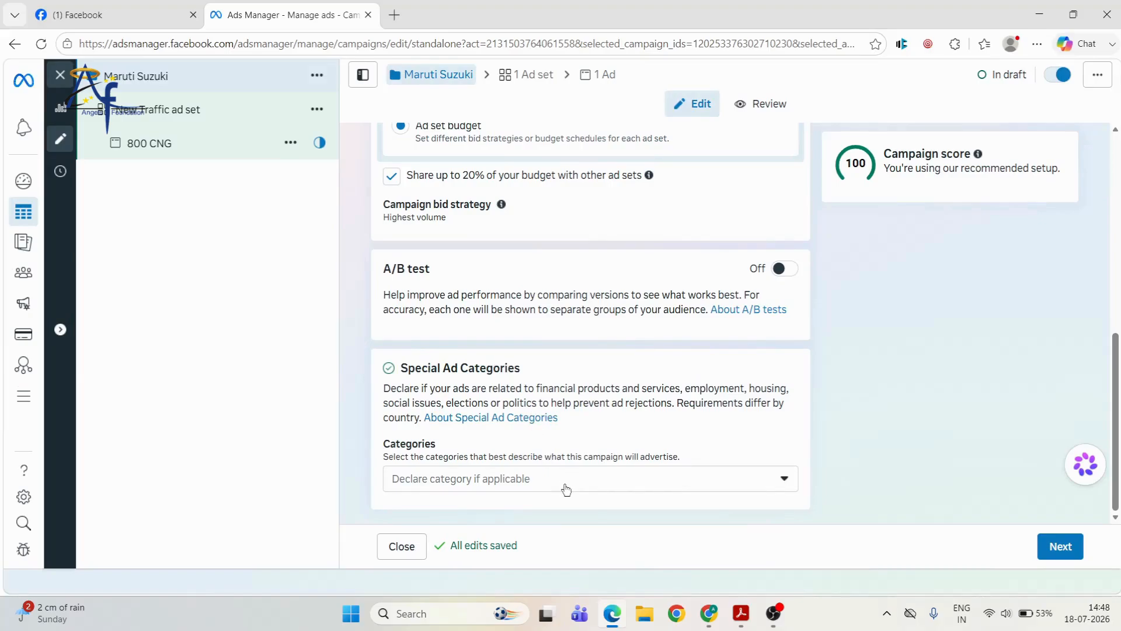
Examine the Special Ad Categories options for financial products, employment, housing and social issues without declaring any category
click(566, 490)
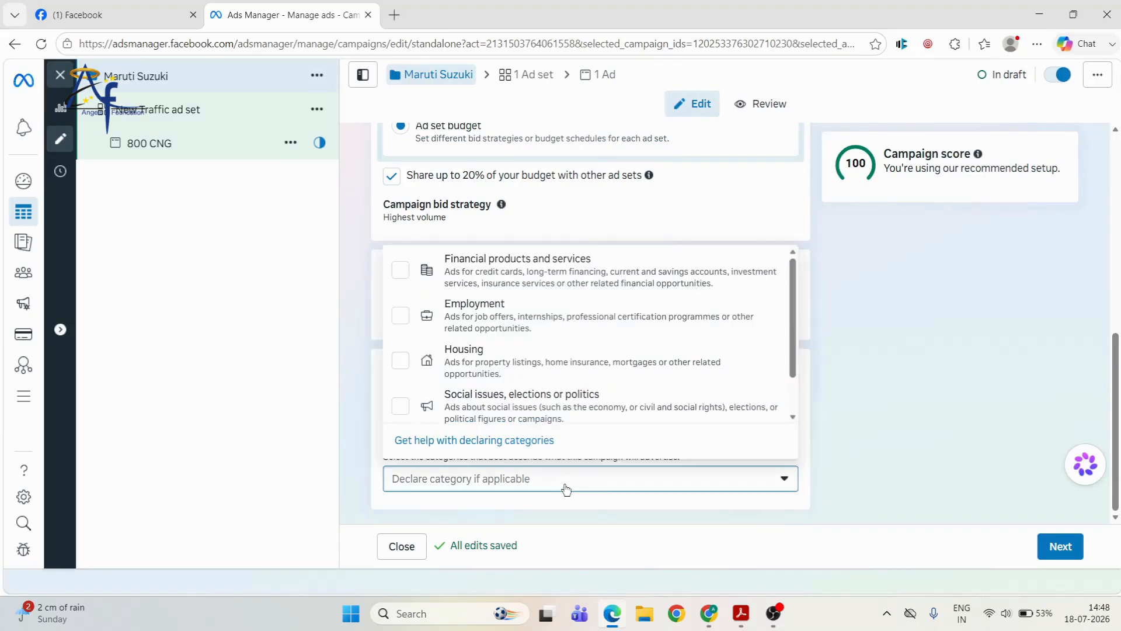
click(566, 490)
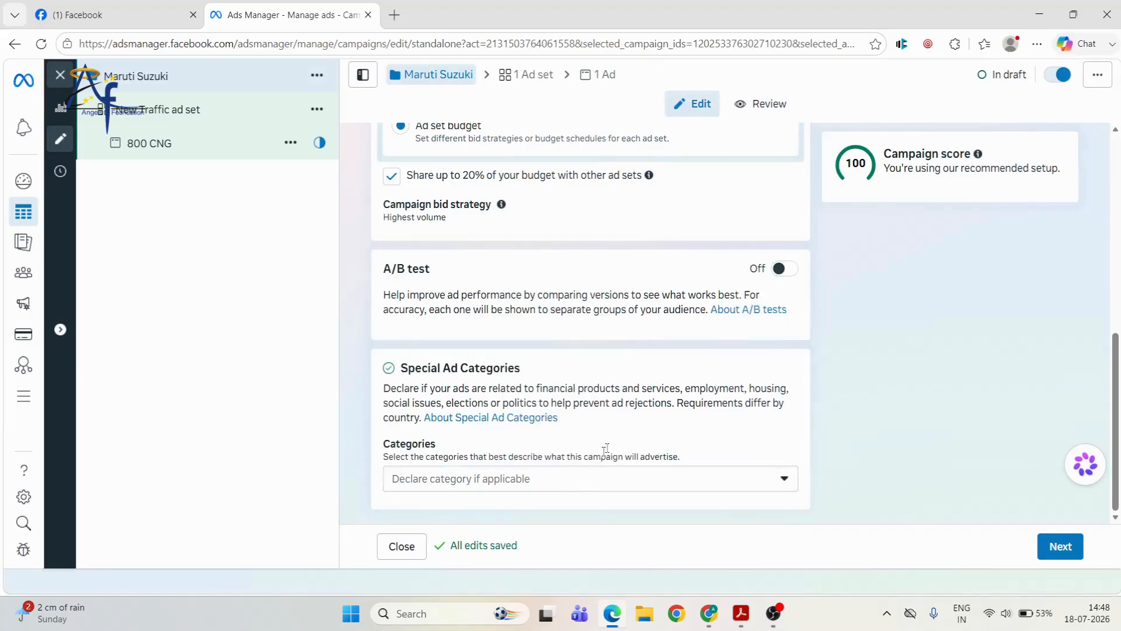
click(583, 480)
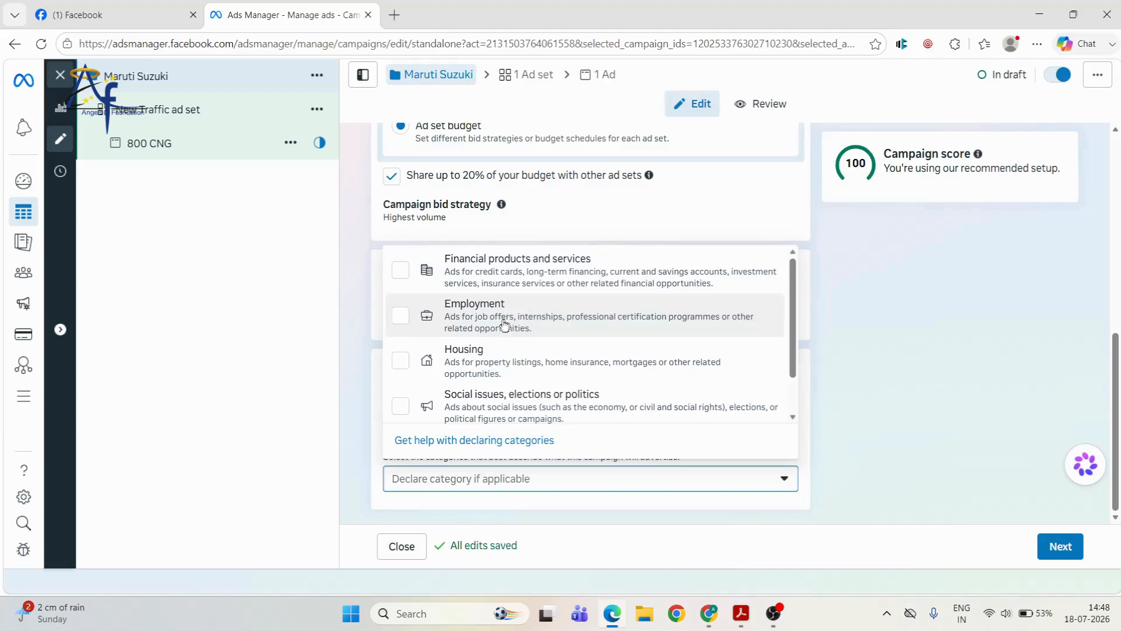
scroll(489, 354, down, 1)
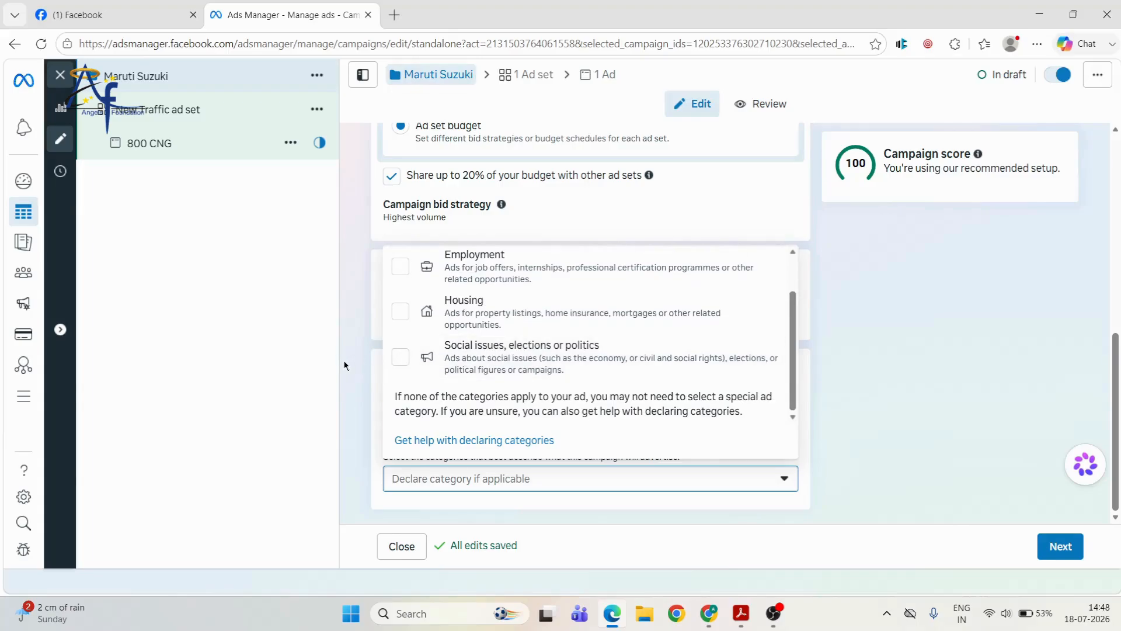
scroll(520, 323, up, 1)
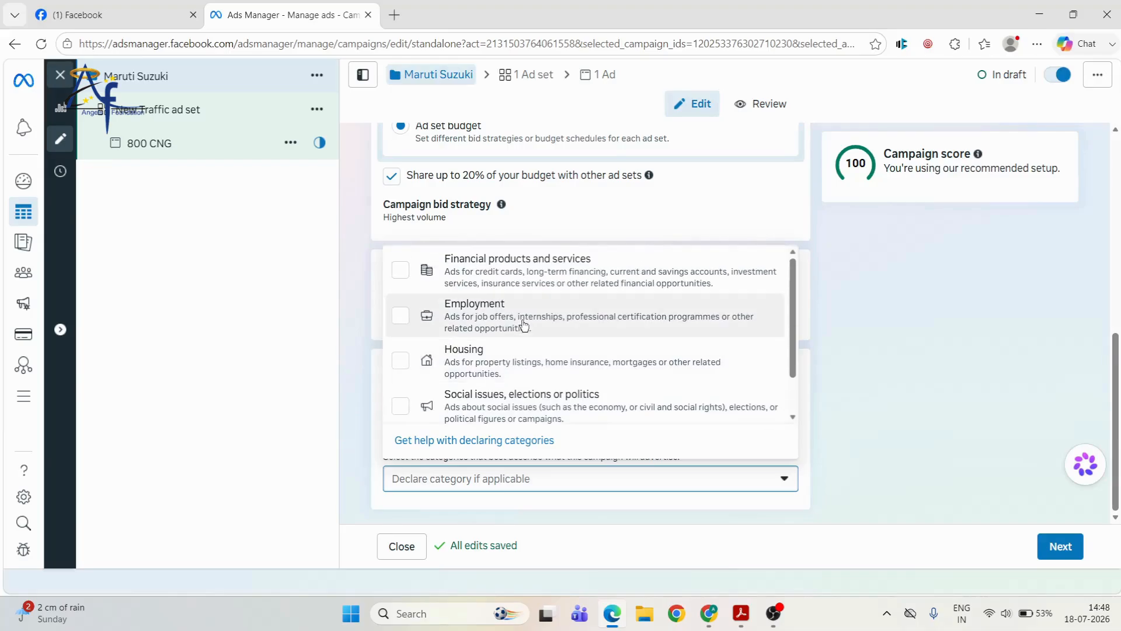
click(350, 323)
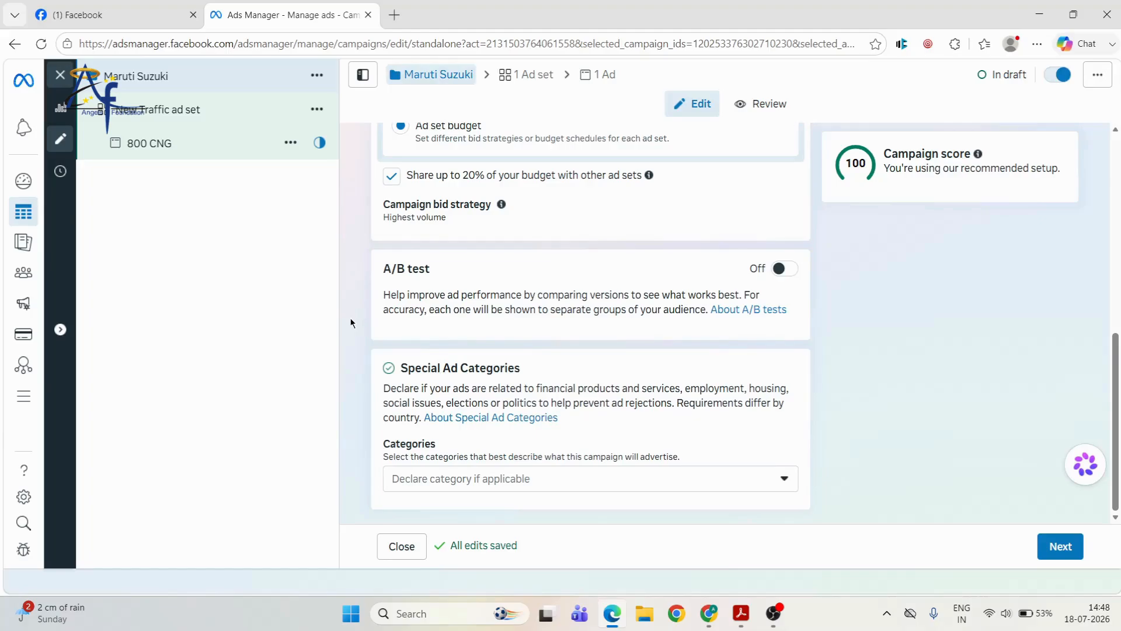
click(503, 478)
scroll(491, 313, down, 2)
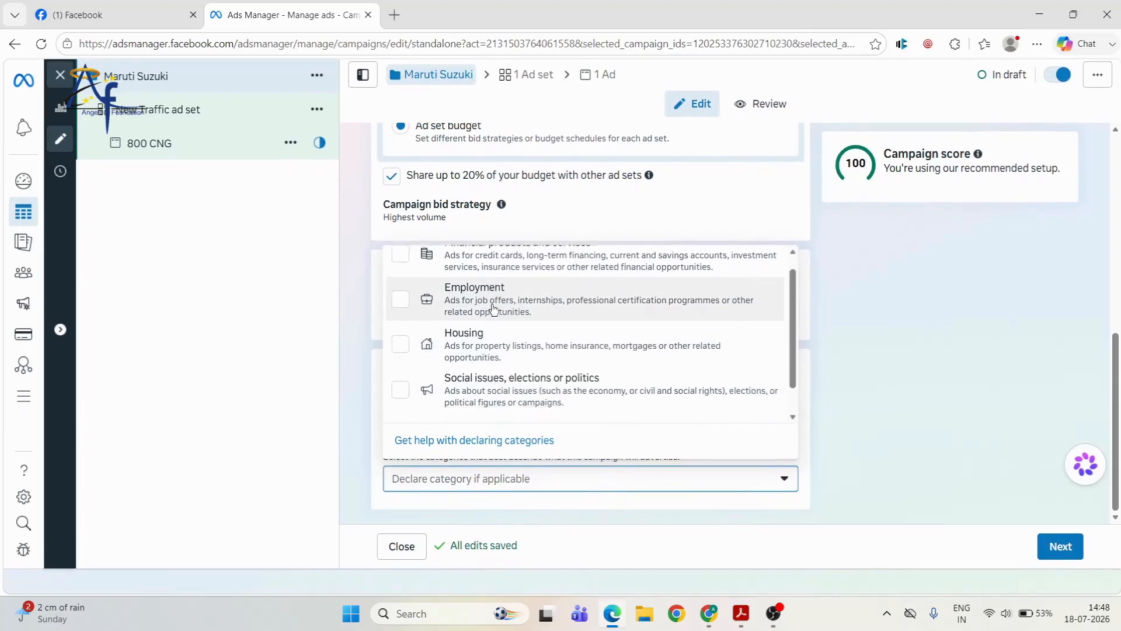
scroll(494, 310, up, 2)
click(346, 334)
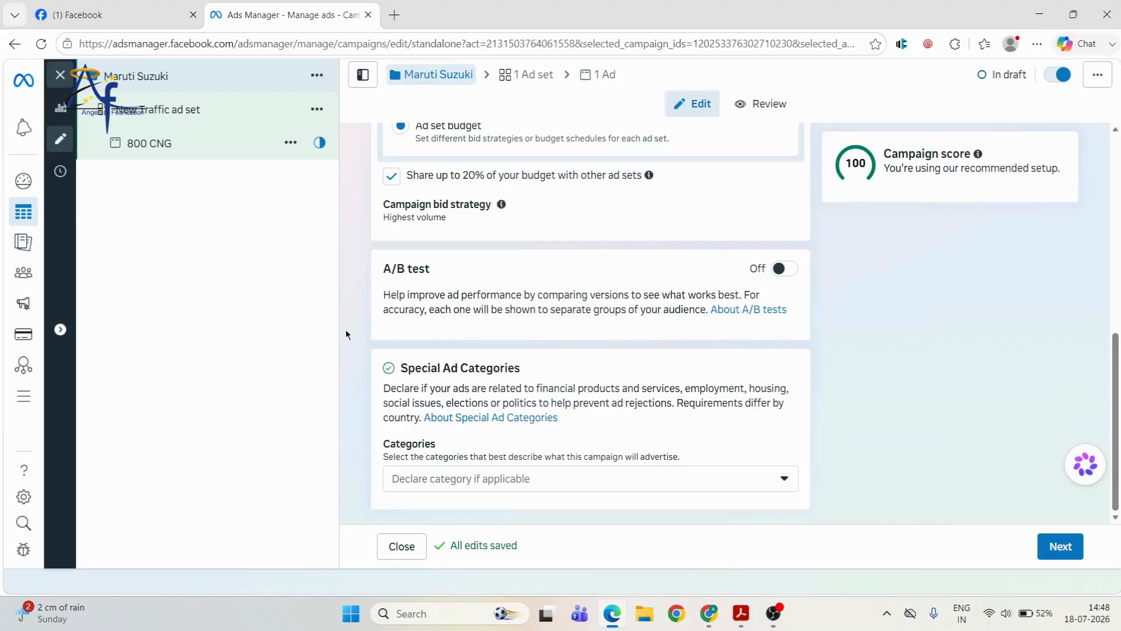
click(531, 471)
scroll(573, 350, down, 1)
scroll(574, 338, up, 1)
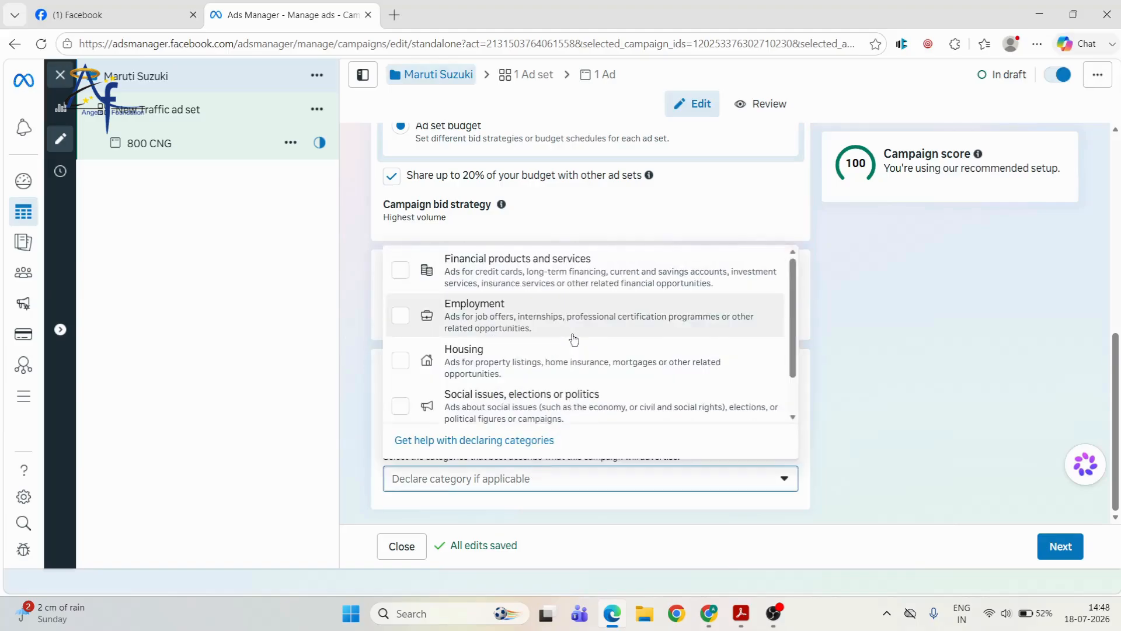
click(362, 362)
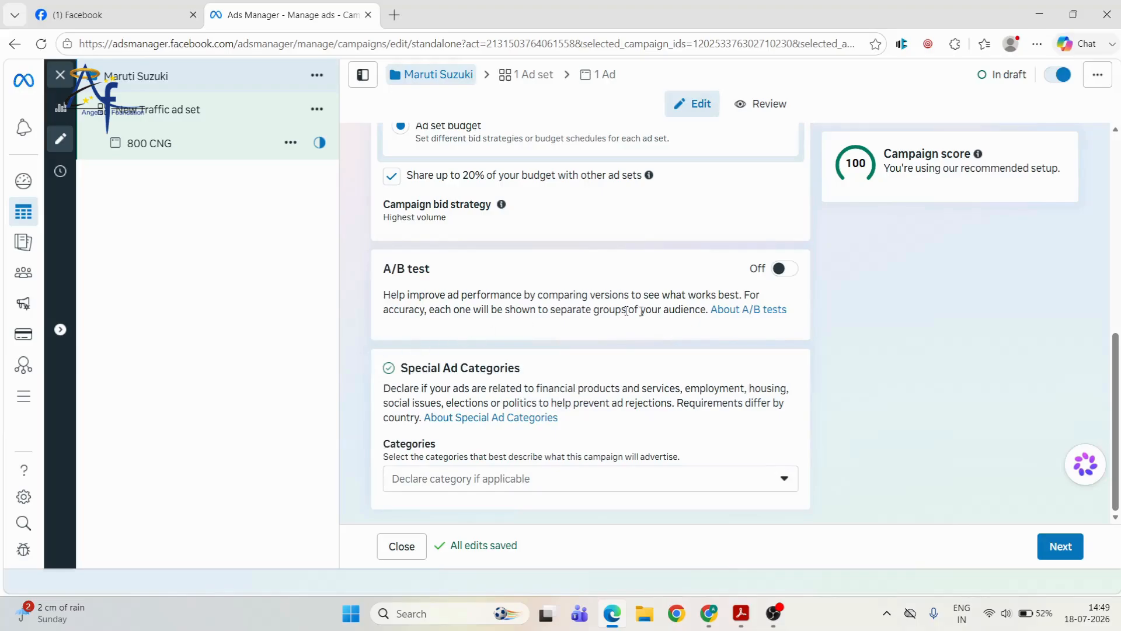
scroll(842, 296, up, 2)
scroll(842, 297, down, 2)
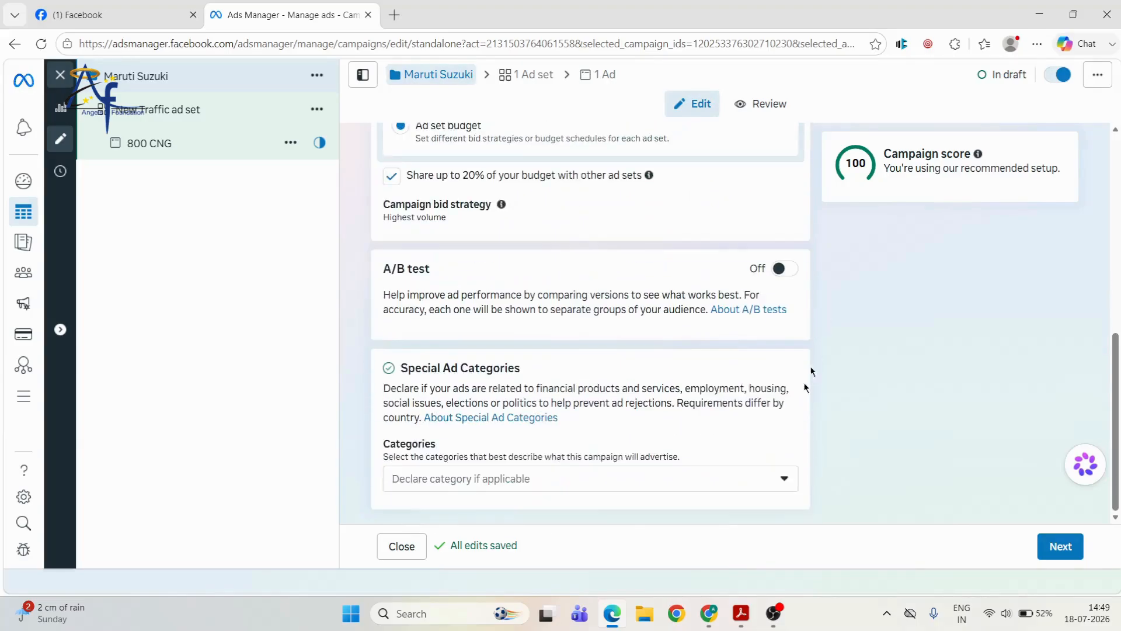
click(780, 477)
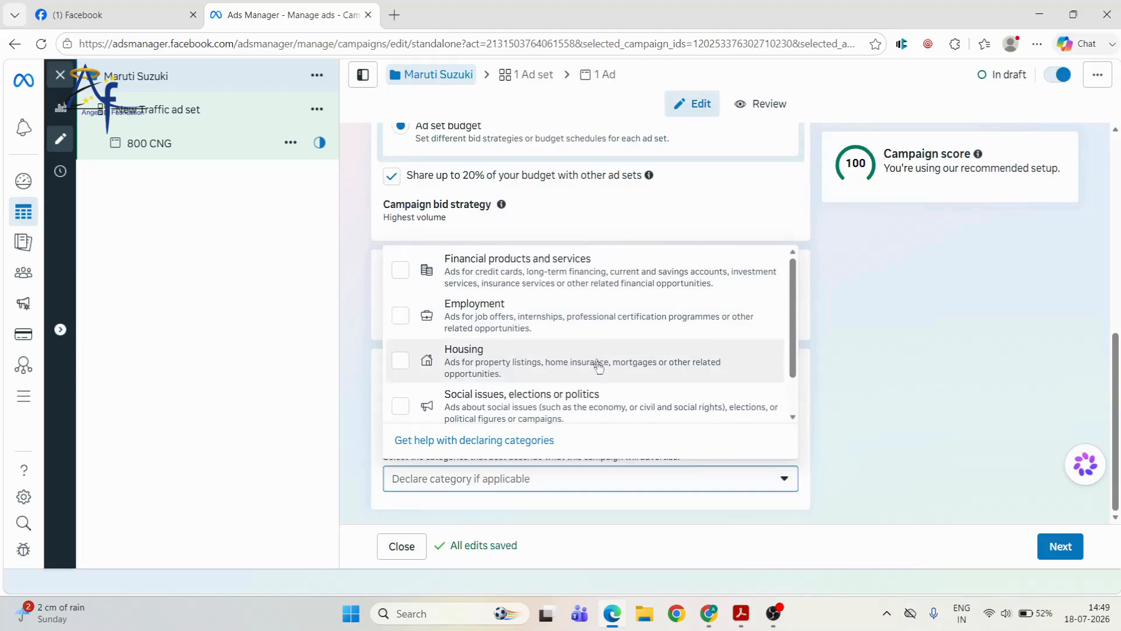
scroll(602, 374, down, 1)
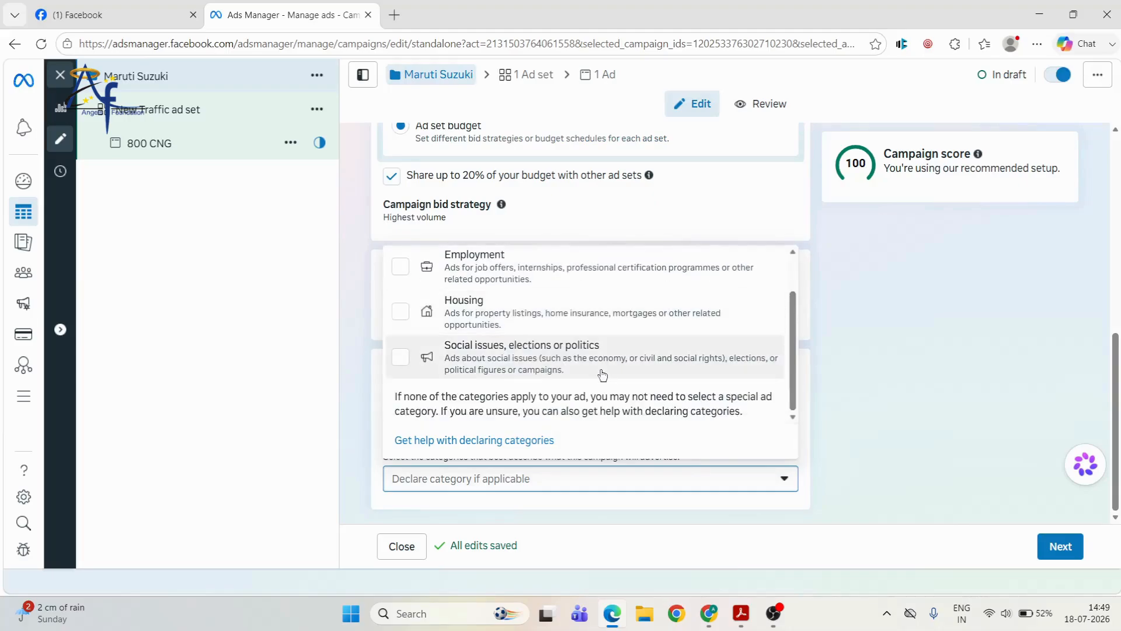
click(964, 339)
Recheck the campaign settings, continue to the ad set level and rename the ad set as "ALTO 800"
scroll(964, 339, up, 5)
scroll(624, 241, up, 3)
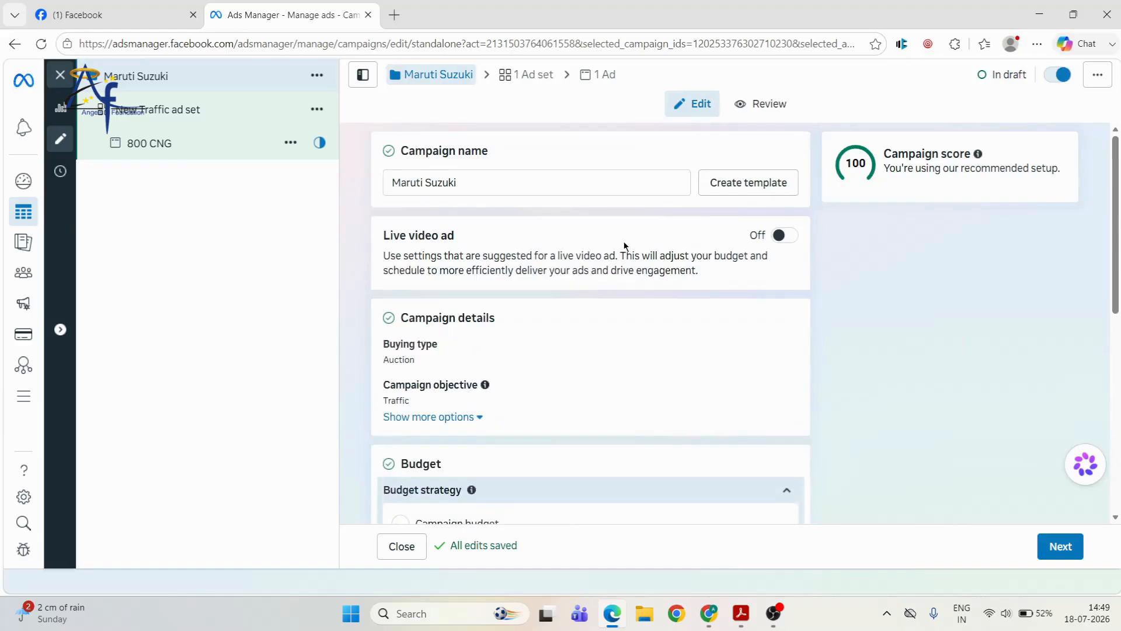
scroll(791, 308, down, 10)
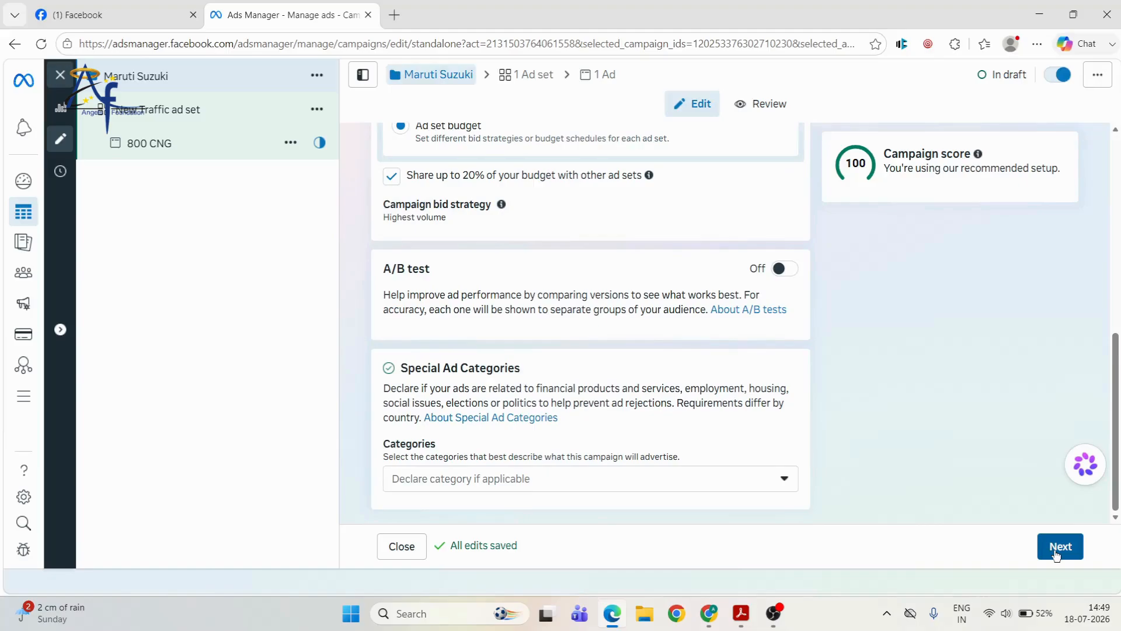
click(1057, 553)
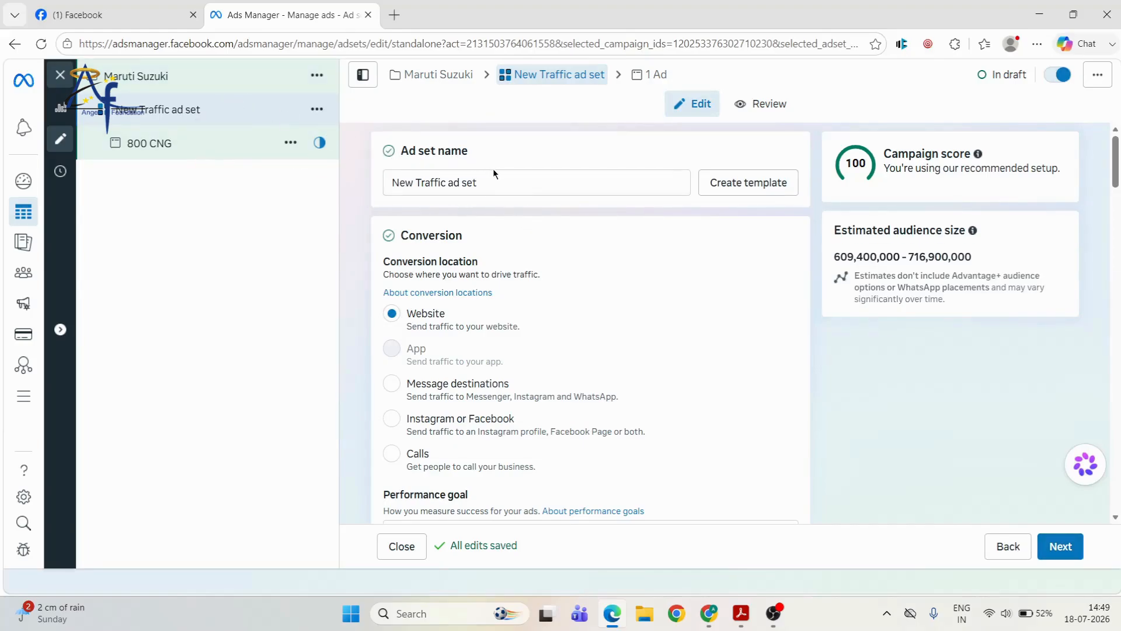
drag(496, 181, 327, 185)
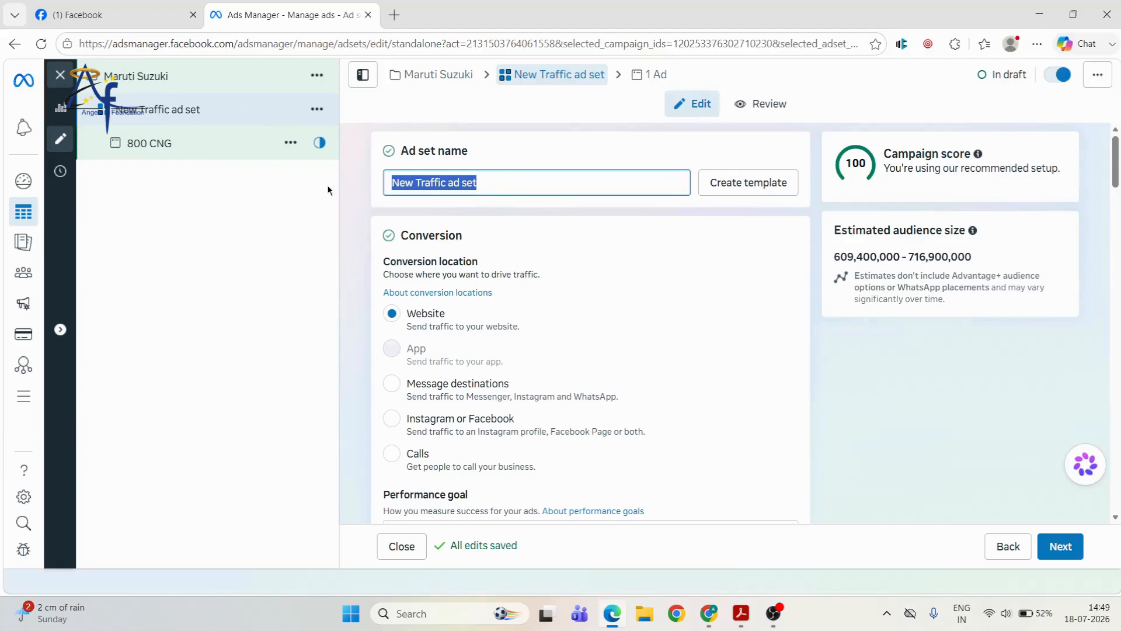
text(AL)
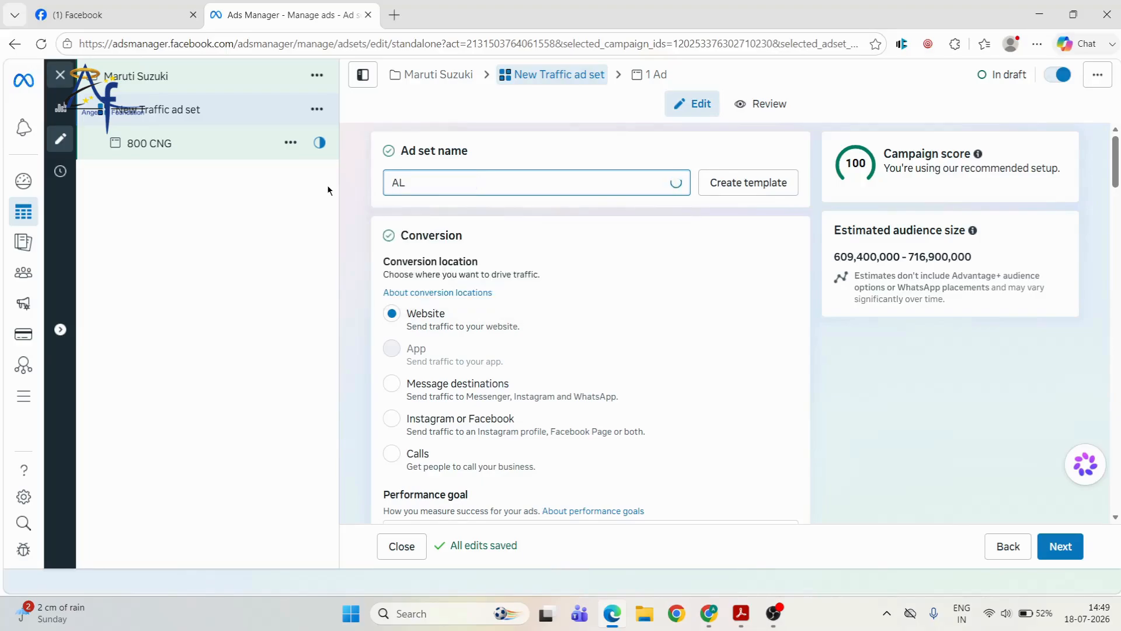
text(TO )
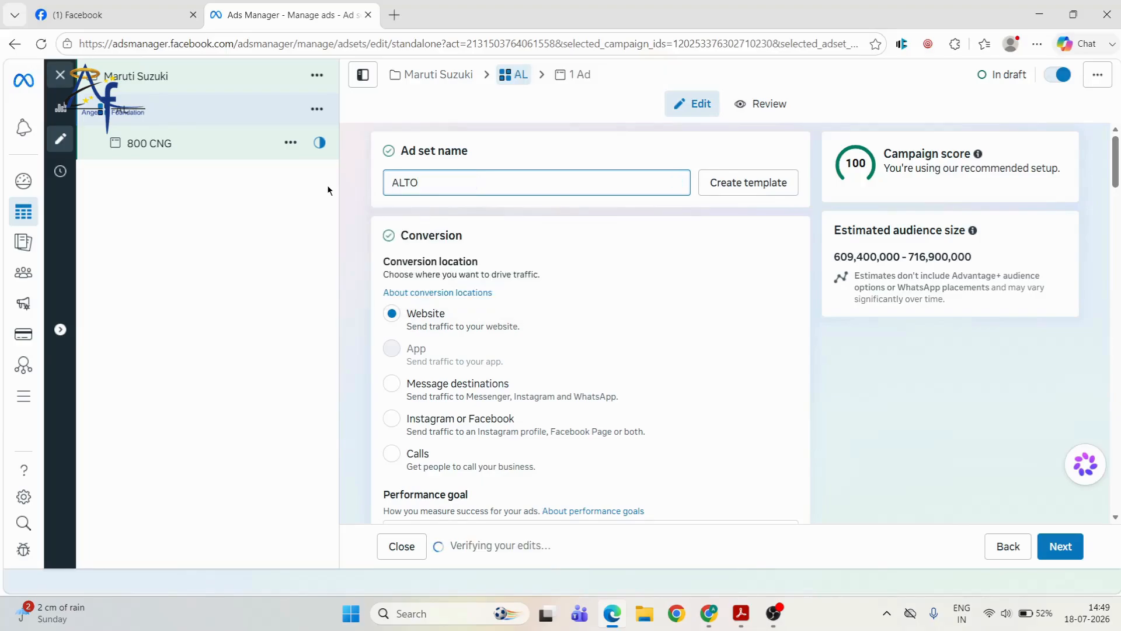
text(800)
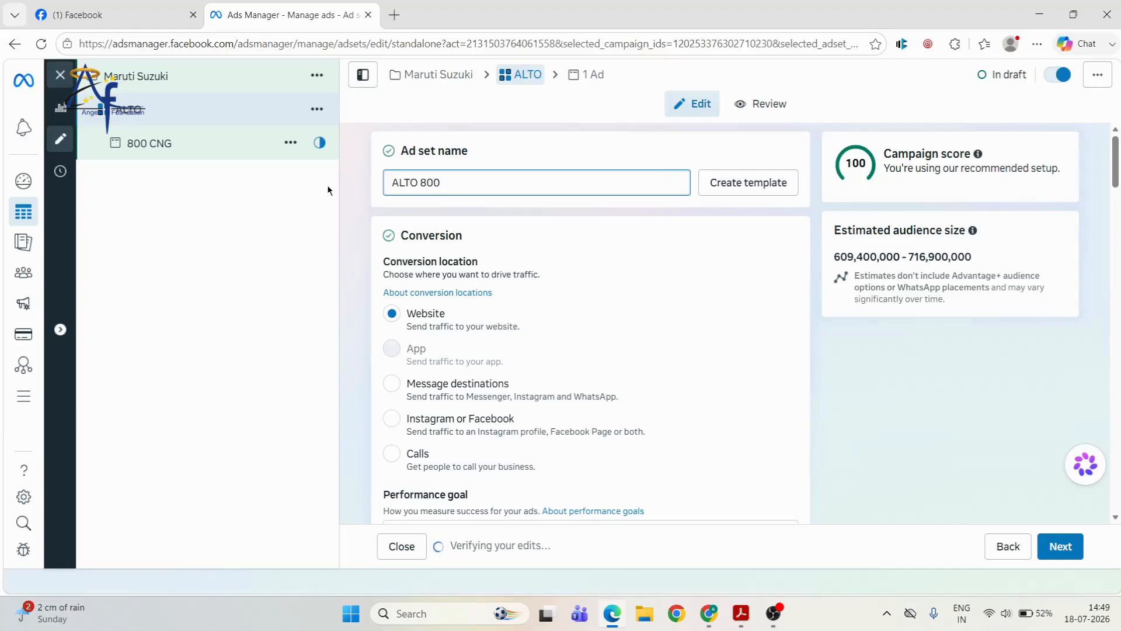
Review the ad set's conversion location, performance goal, dynamic creative and budget type options
click(368, 304)
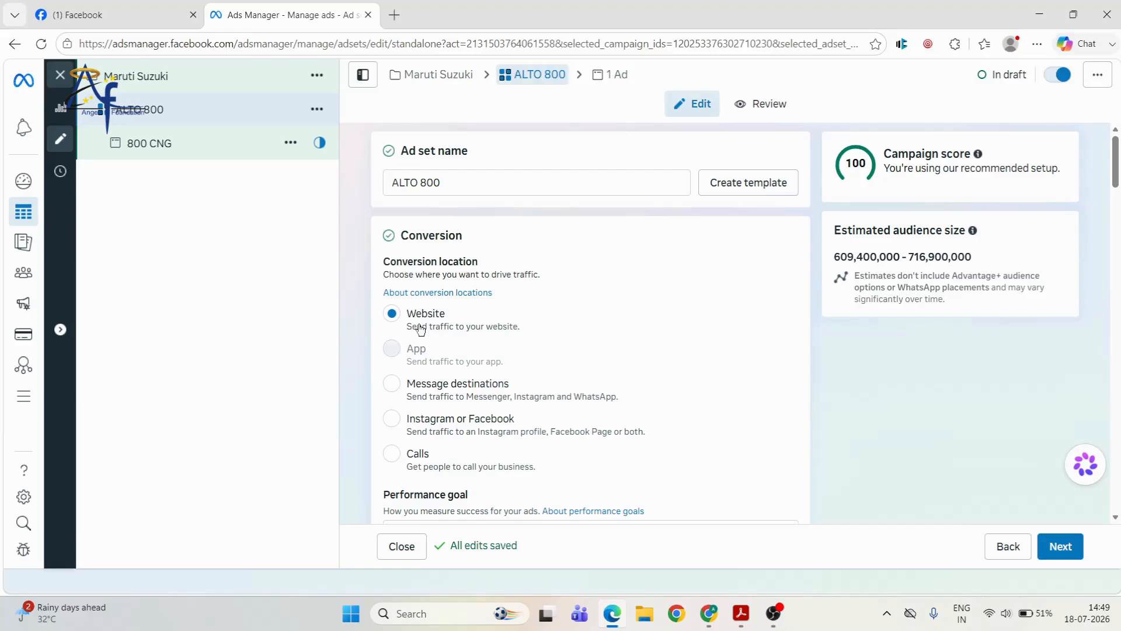
mouse_move(461, 347)
scroll(523, 350, down, 2)
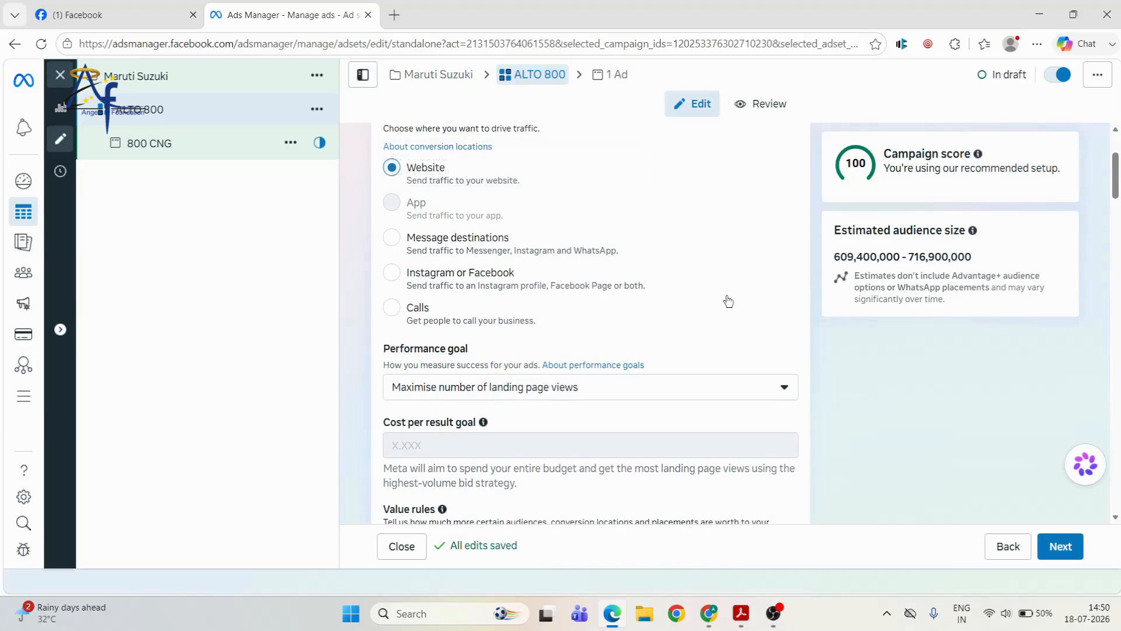
scroll(726, 296, down, 4)
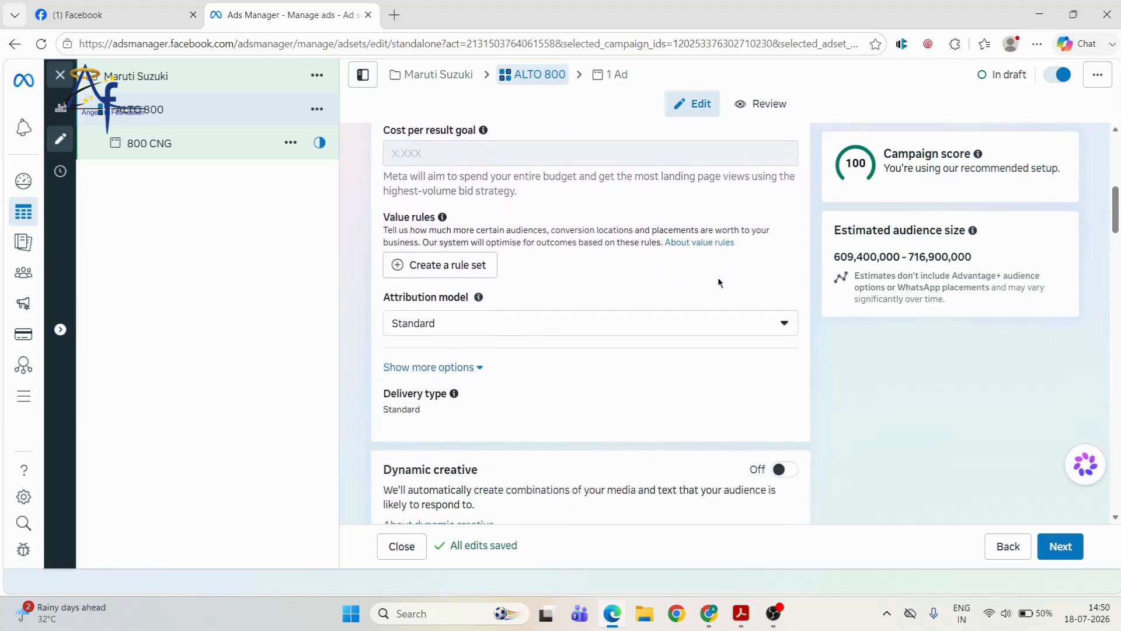
scroll(717, 277, down, 3)
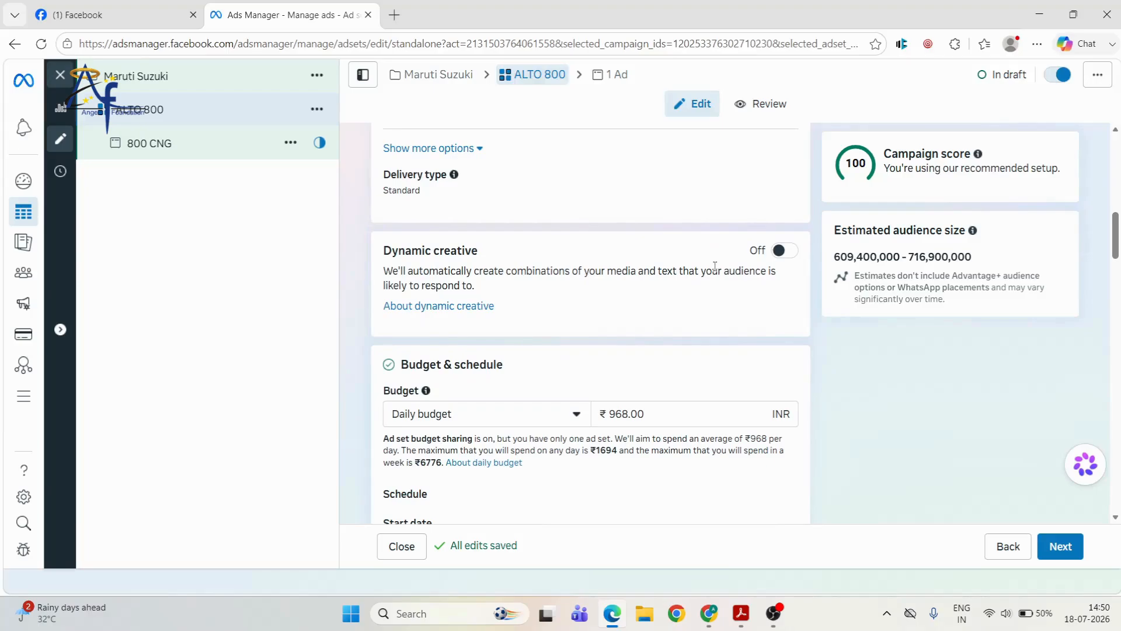
scroll(643, 289, down, 1)
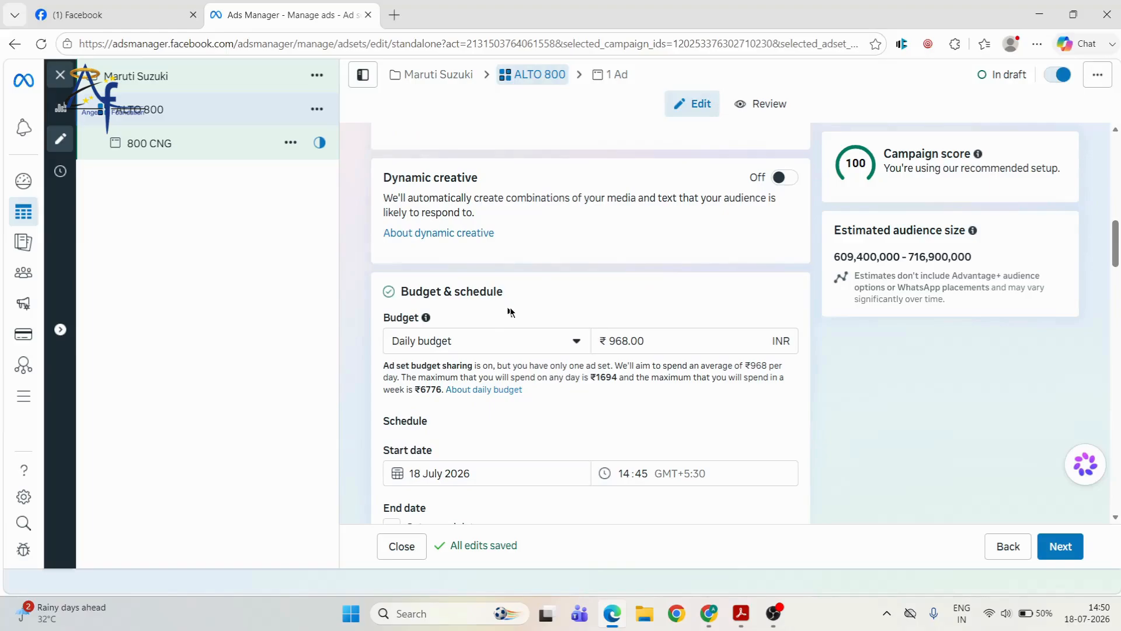
click(570, 344)
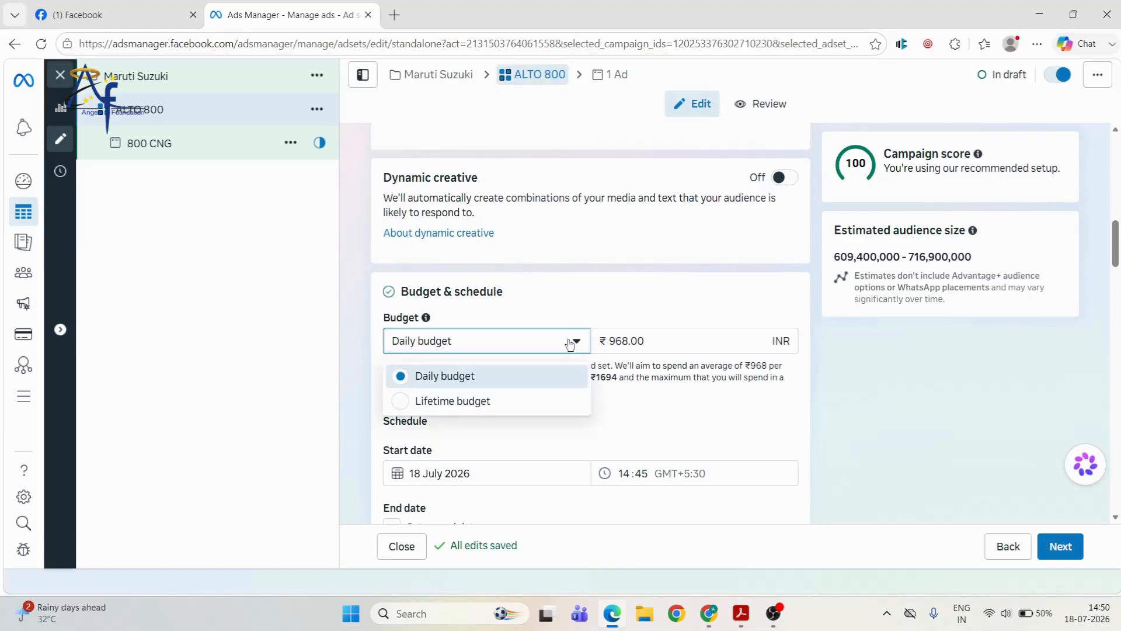
click(698, 399)
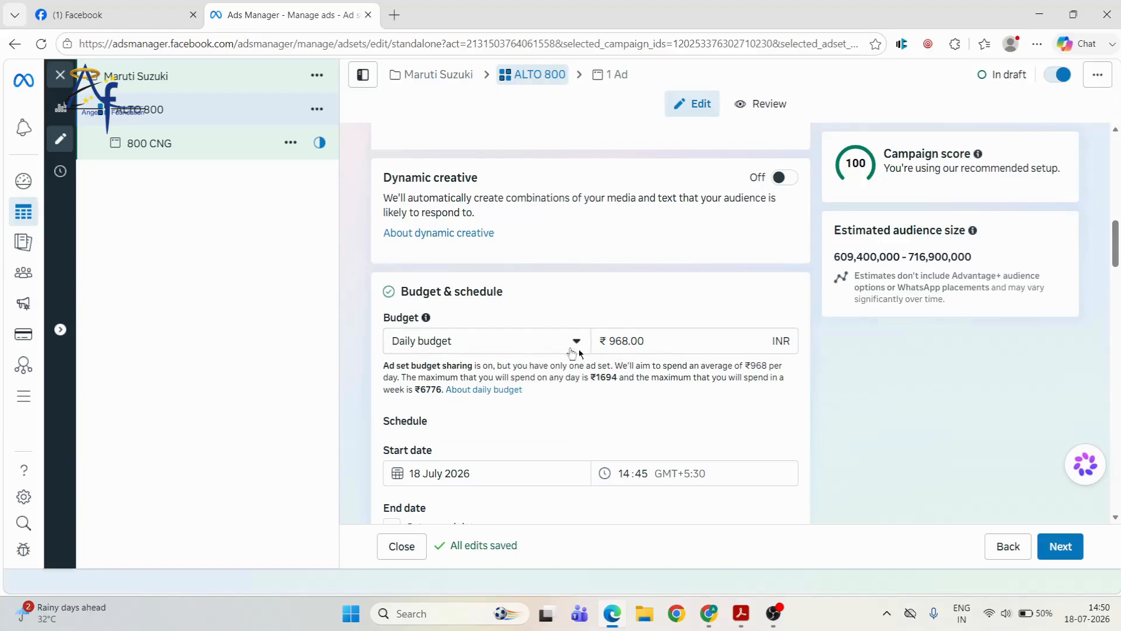
Try a daily budget of ₹95 for the ad set
double_click(654, 338)
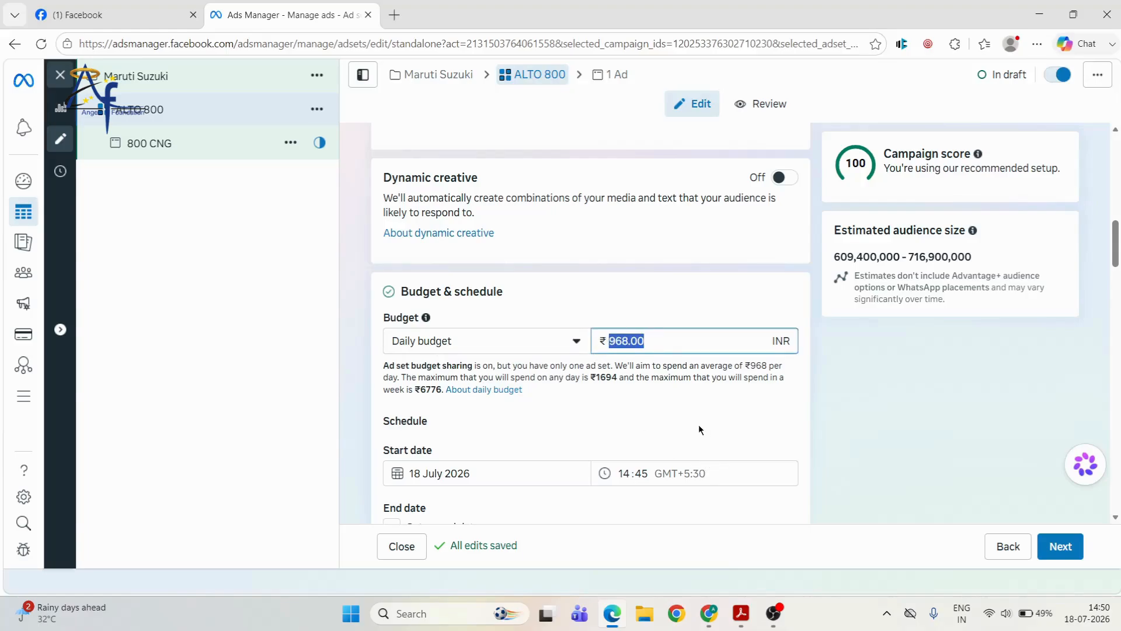
key(BackSpace)
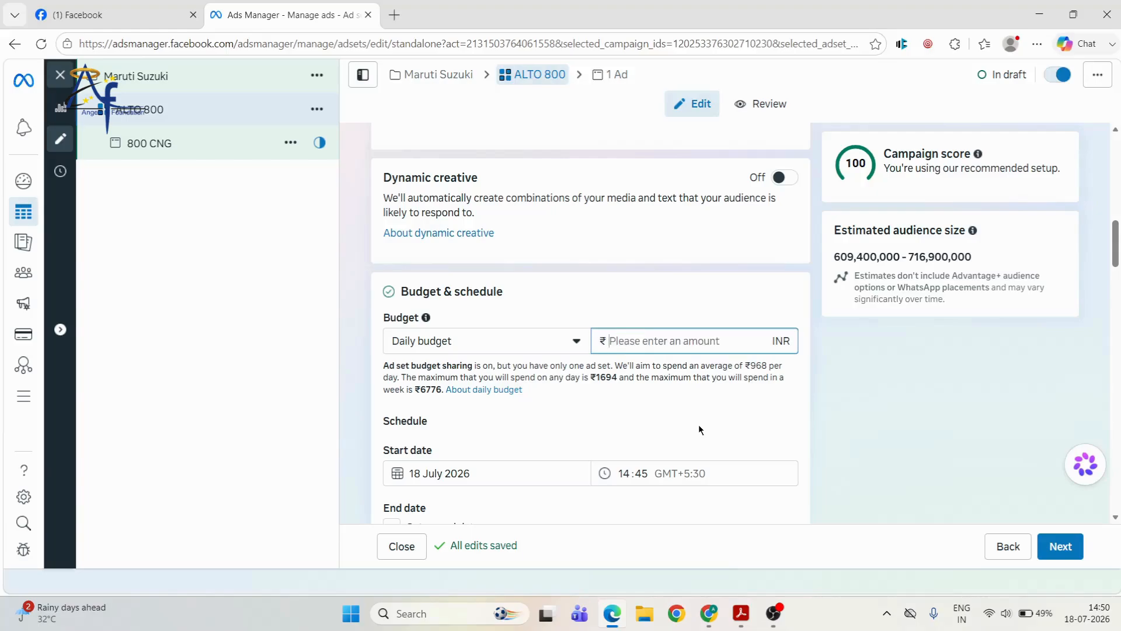
text(95)
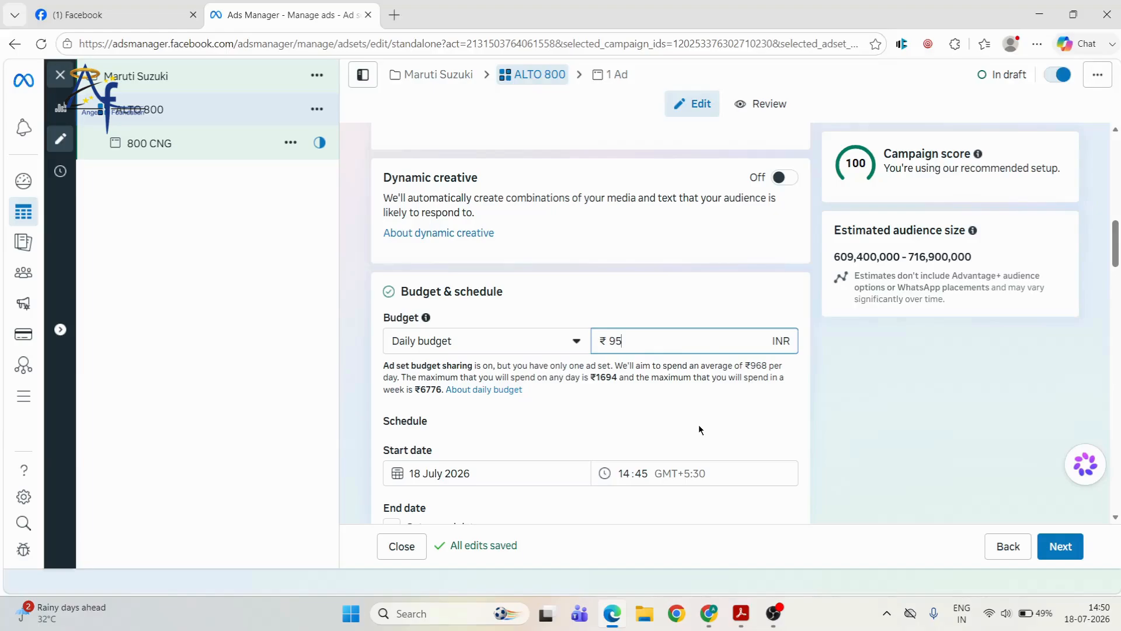
click(704, 423)
scroll(694, 391, down, 4)
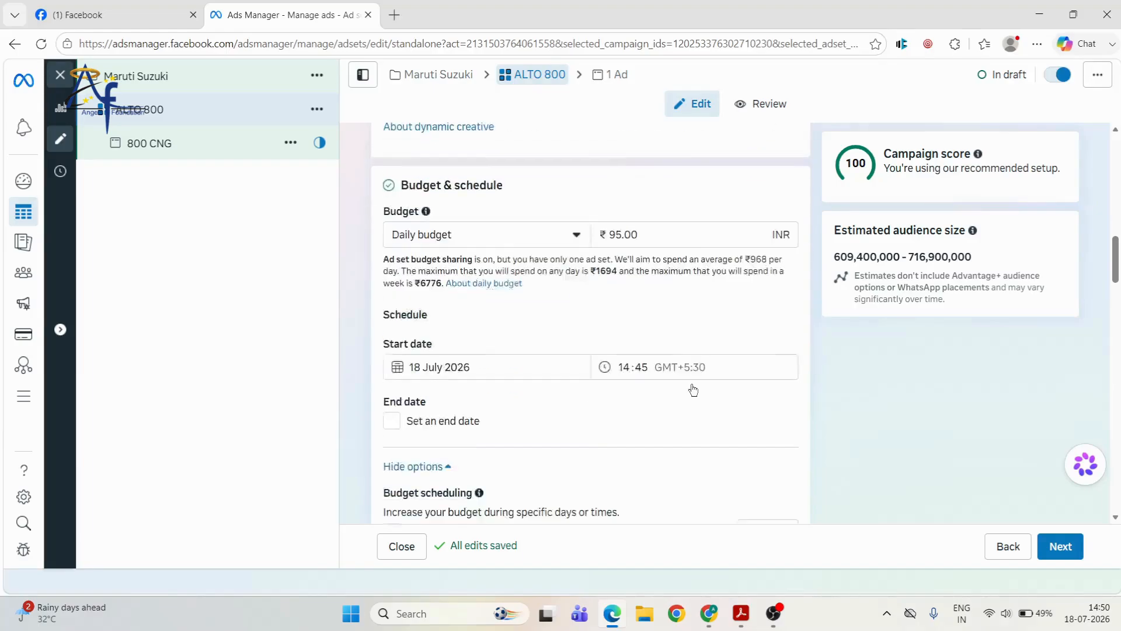
scroll(653, 368, up, 4)
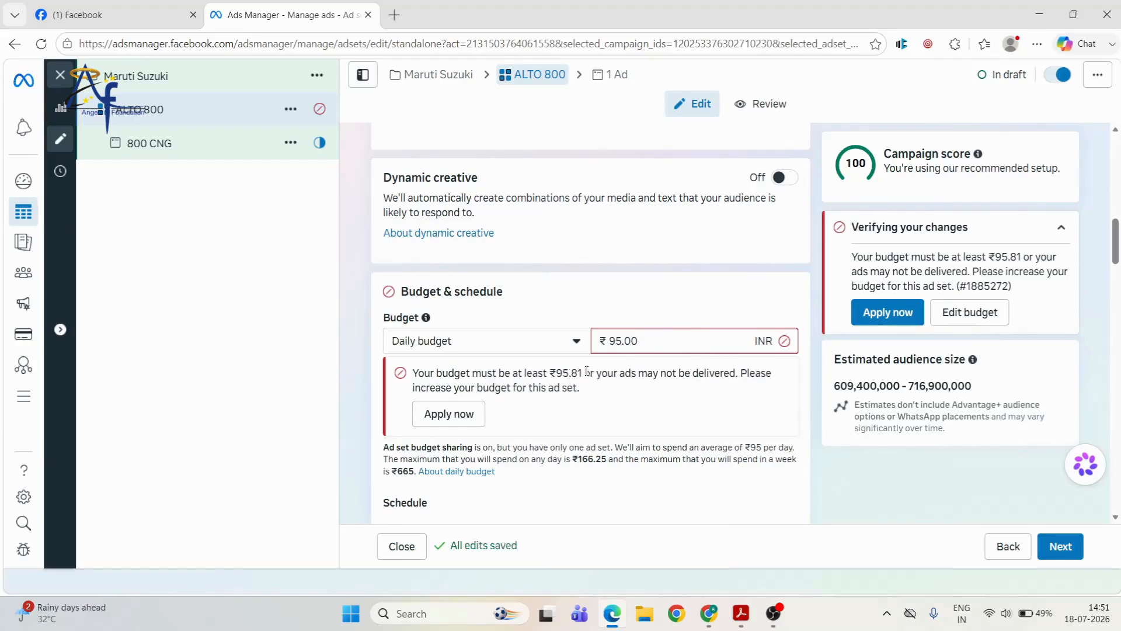
Set the ad set's daily budget to ₹100
click(660, 337)
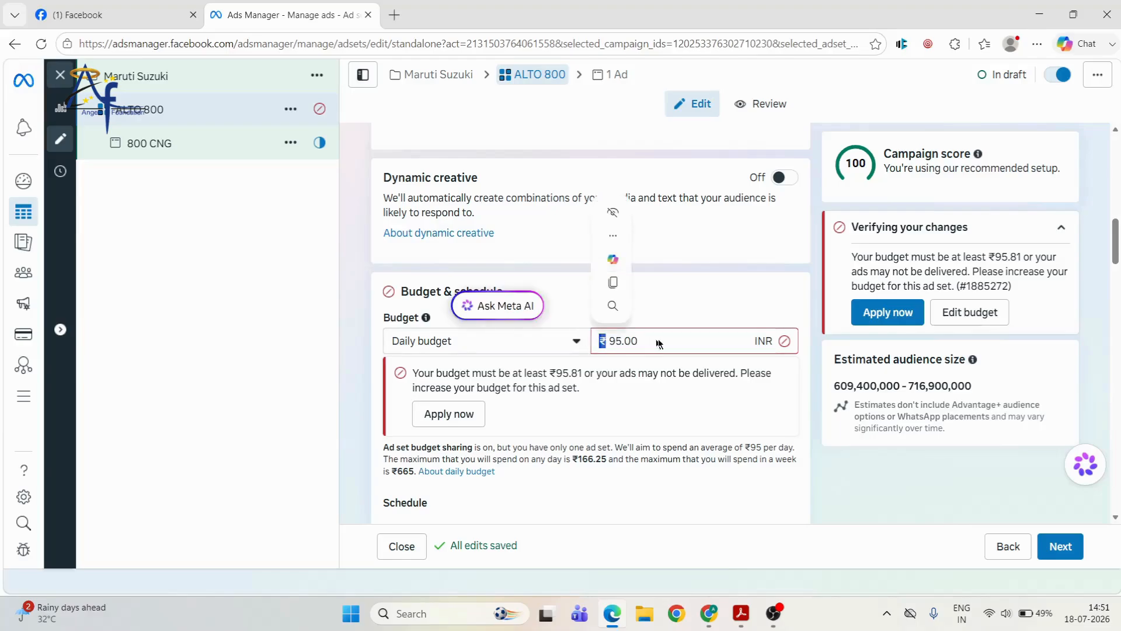
key(BackSpace)
key(BackSpace)
key(BackSpace)
key(BackSpace)
key(BackSpace)
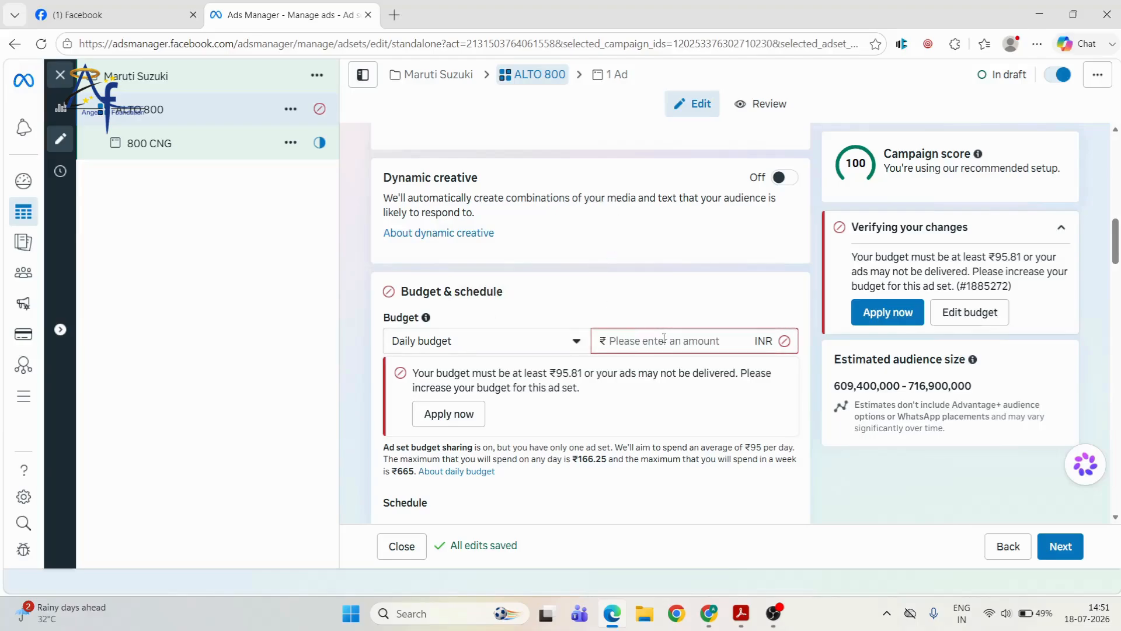
text(1000)
key(BackSpace)
click(671, 313)
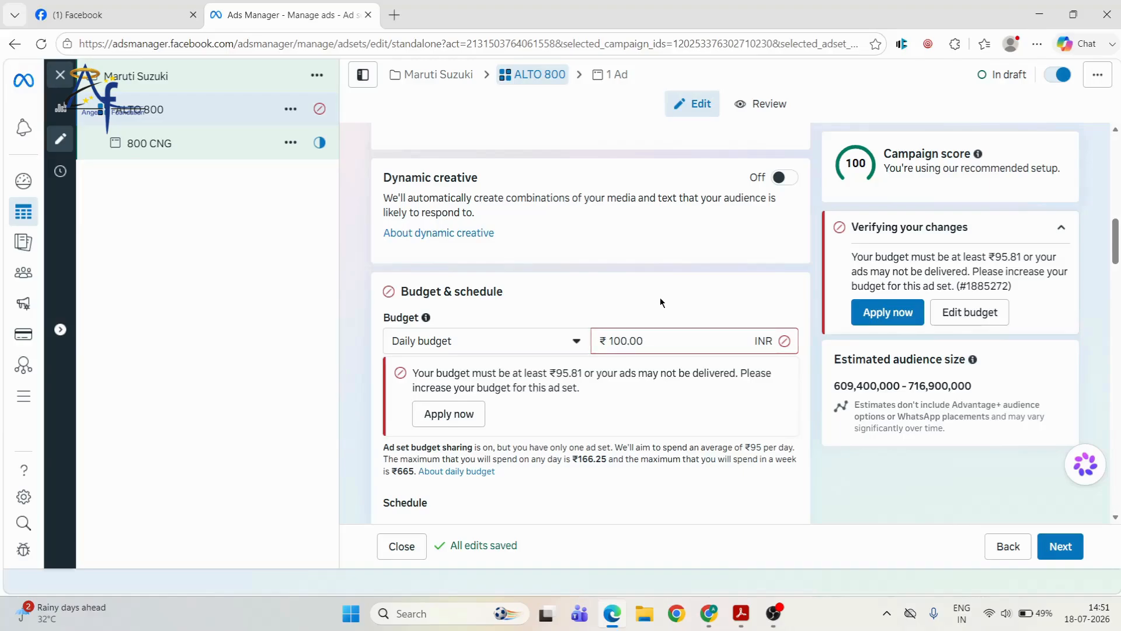
Switch the ad set to a lifetime budget and look through the end date duration options
click(586, 345)
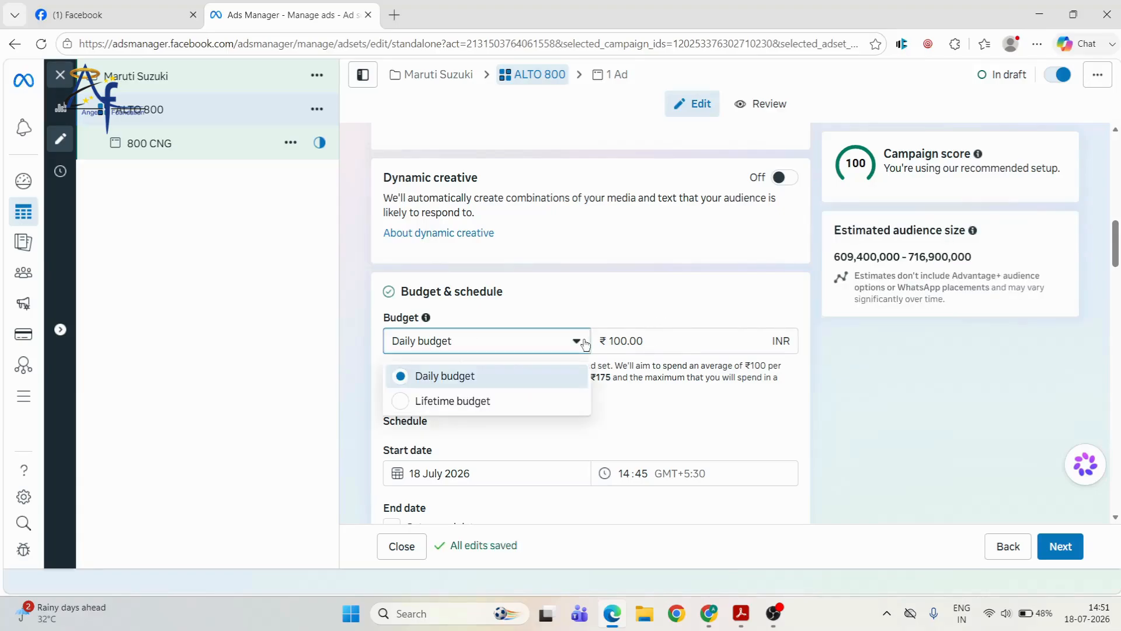
click(509, 401)
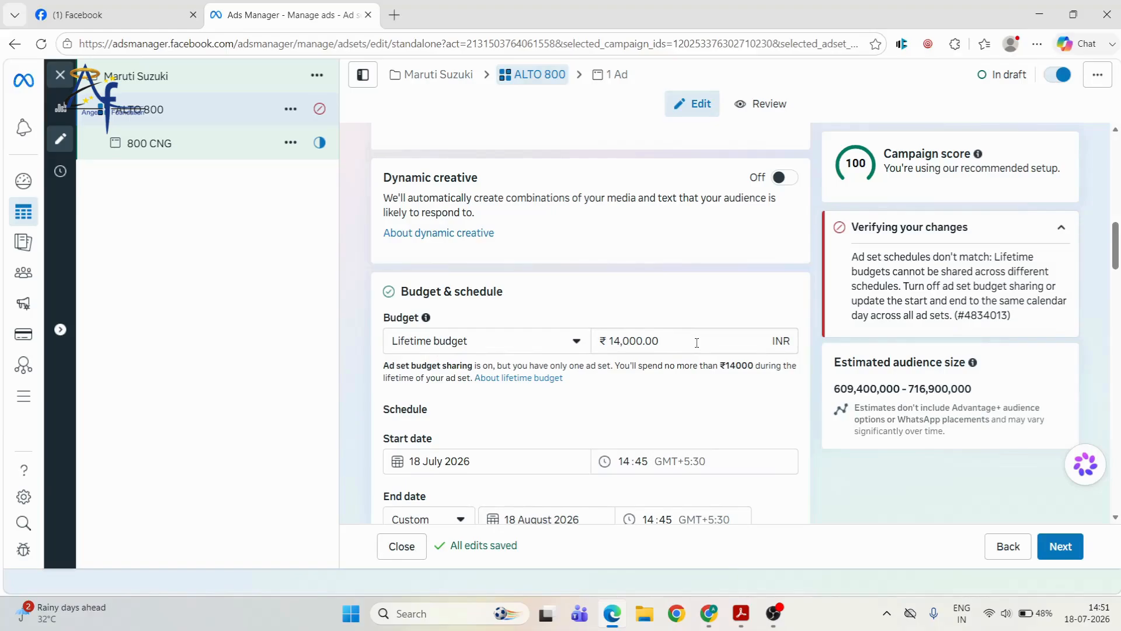
scroll(697, 341, down, 1)
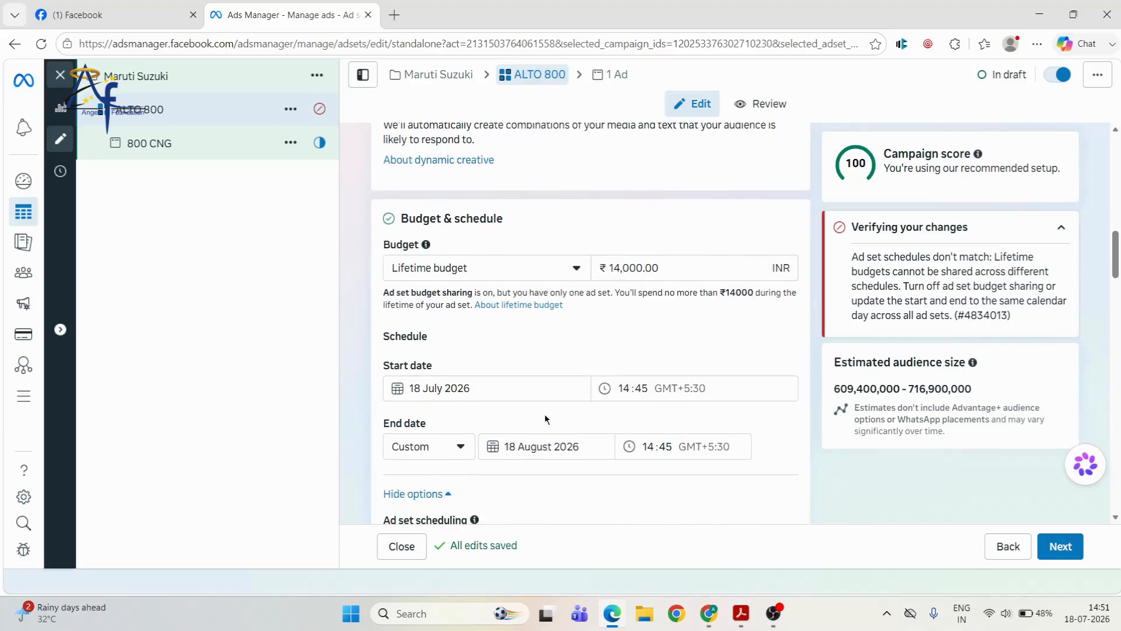
click(462, 454)
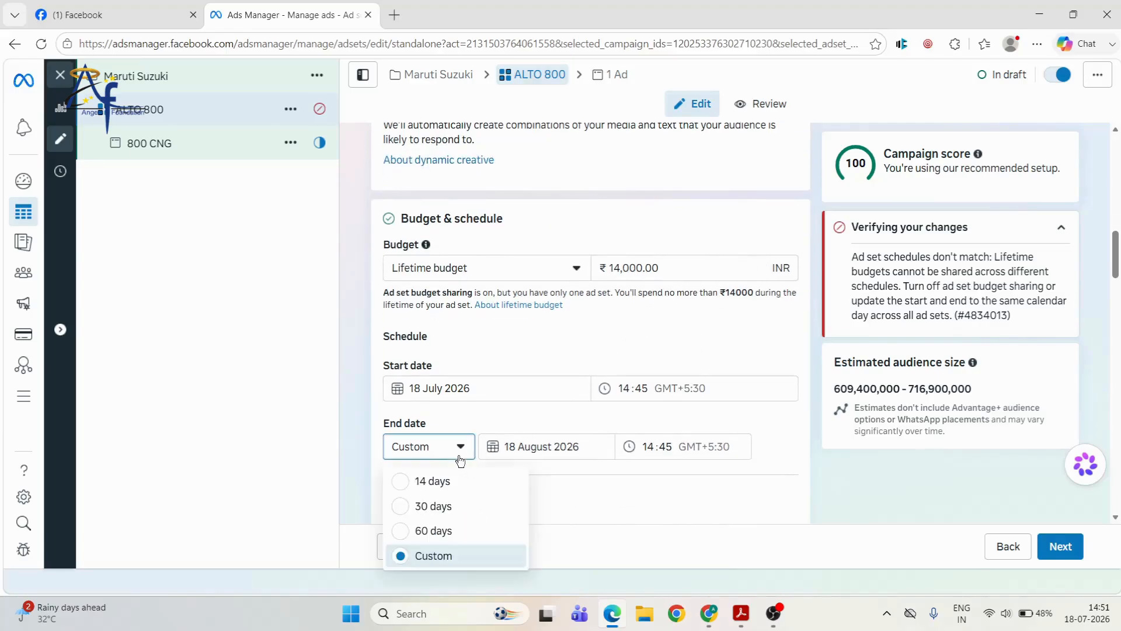
click(698, 346)
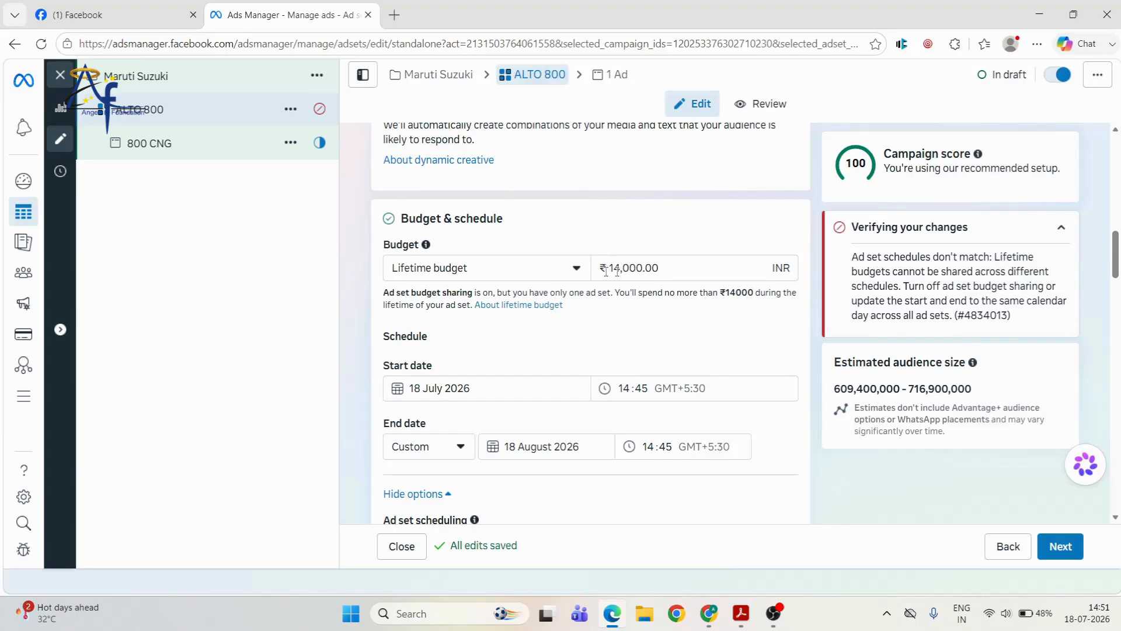
Switch the ad set's budget type back to Daily budget
click(573, 270)
click(642, 331)
click(569, 268)
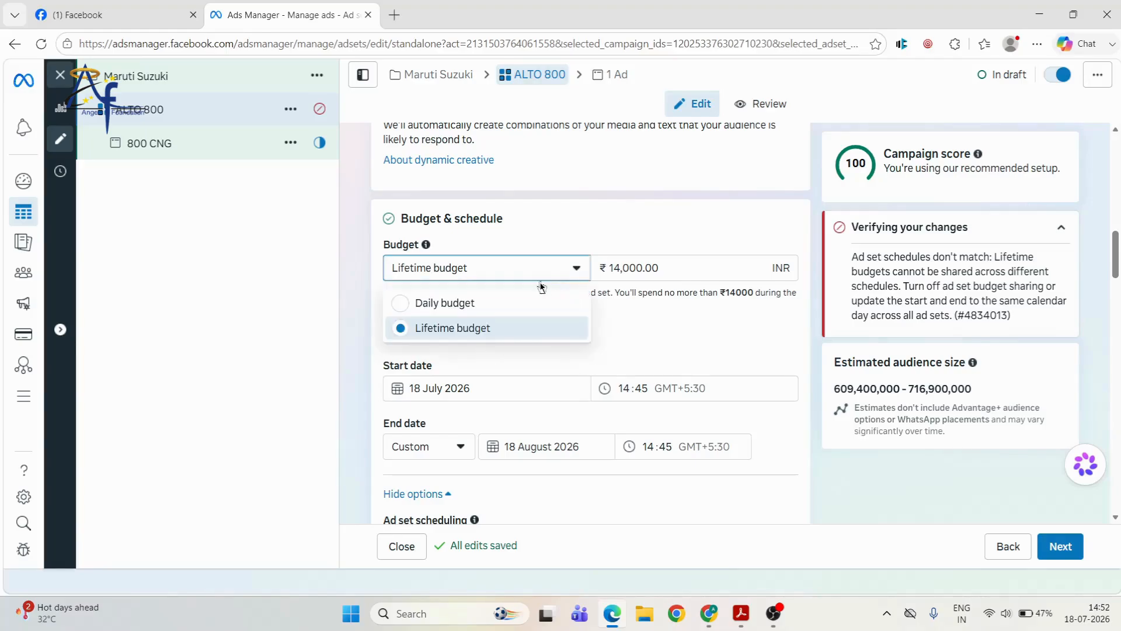
click(500, 303)
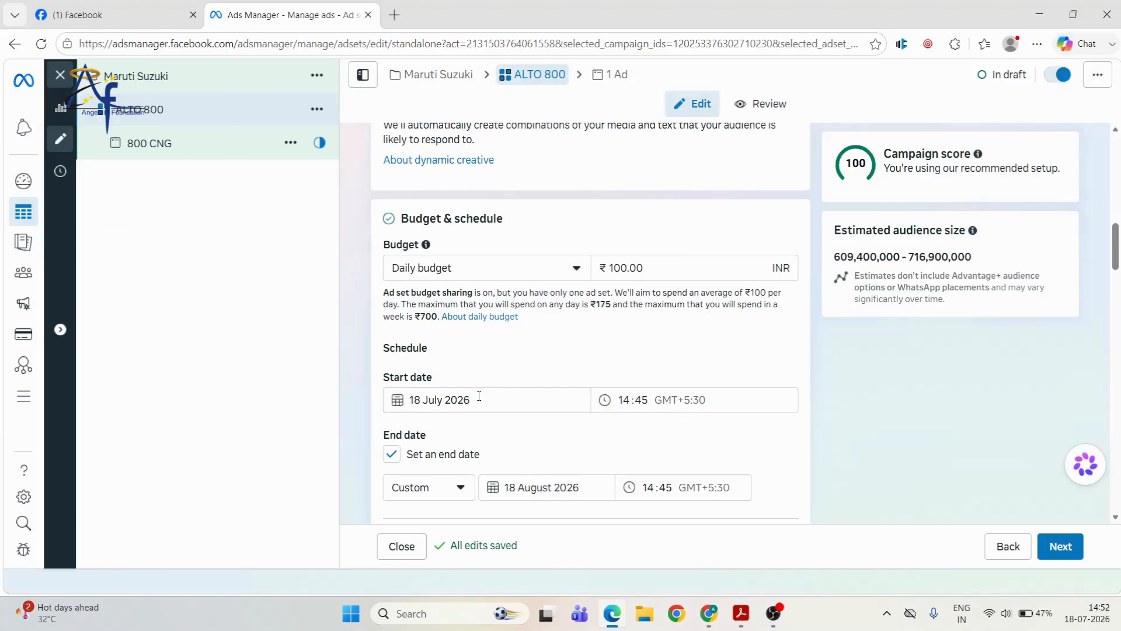
Set the ad set's start time on 18 July 2026 to 17:00
click(638, 399)
click(626, 399)
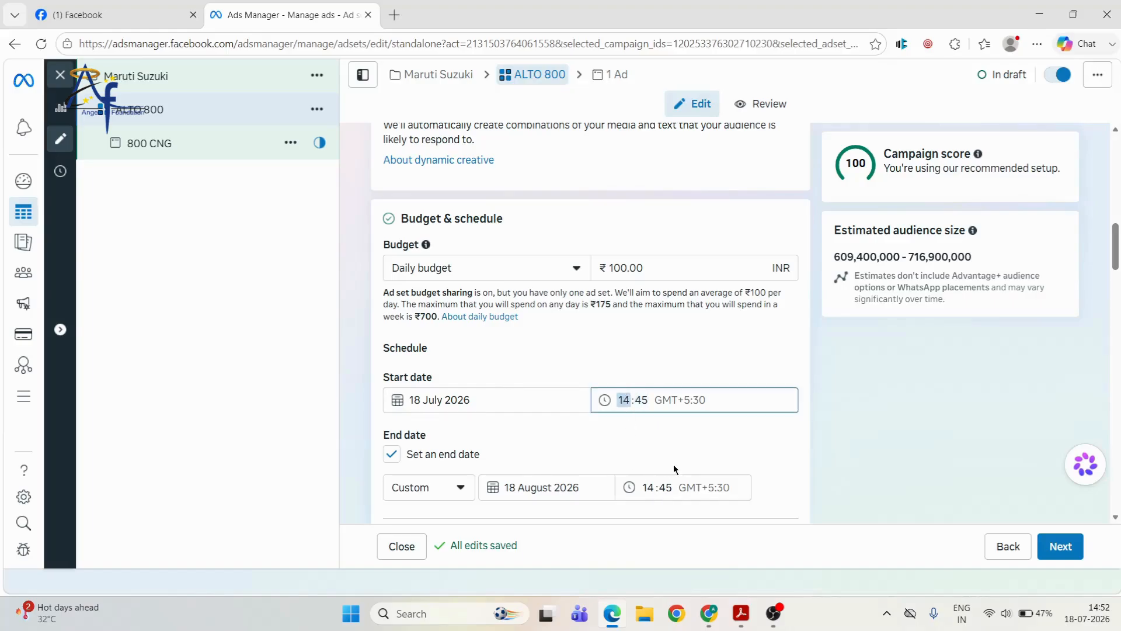
text(17)
key(Right)
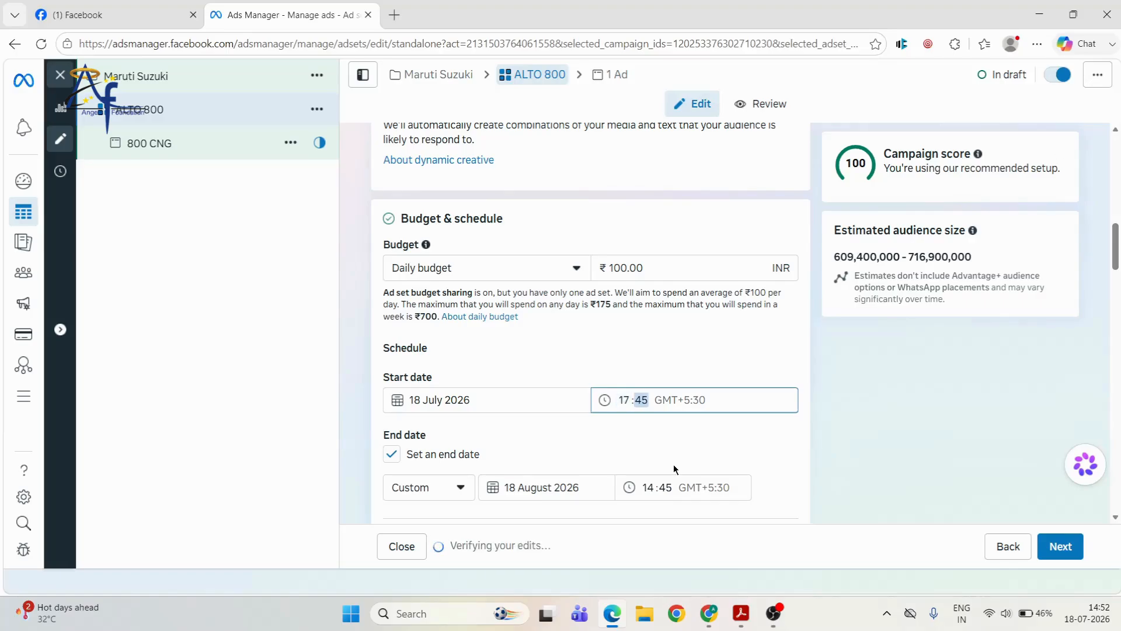
text(00)
click(633, 346)
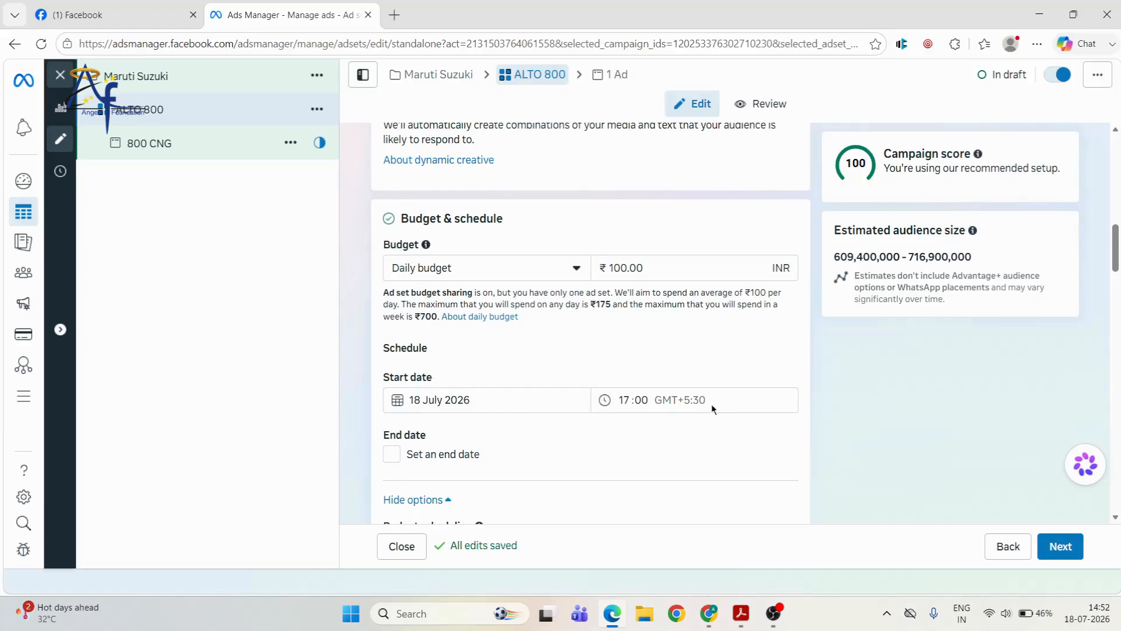
Enable an end date for the ad set, choose the Custom duration and set it to 22 July 2026
click(402, 463)
scroll(514, 409, down, 1)
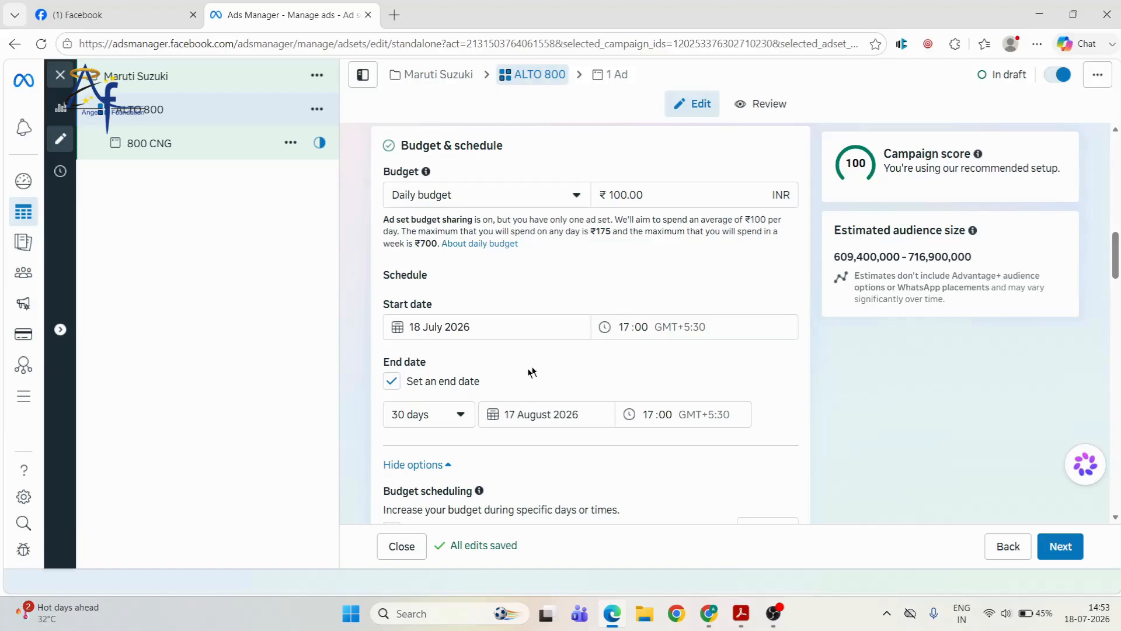
click(472, 416)
click(441, 449)
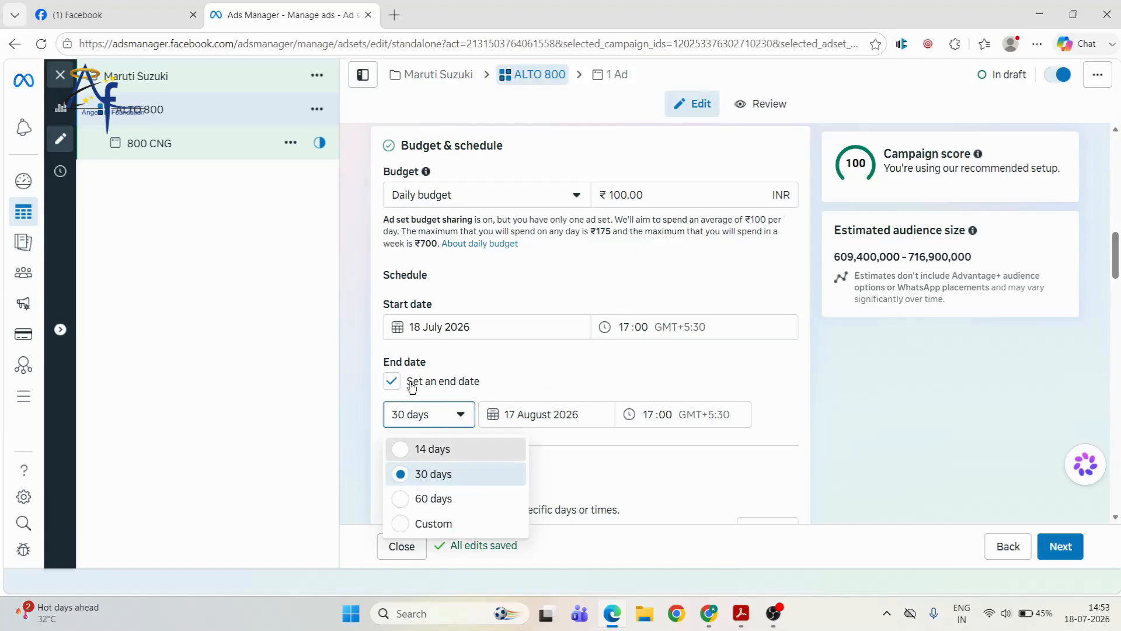
click(456, 414)
click(451, 525)
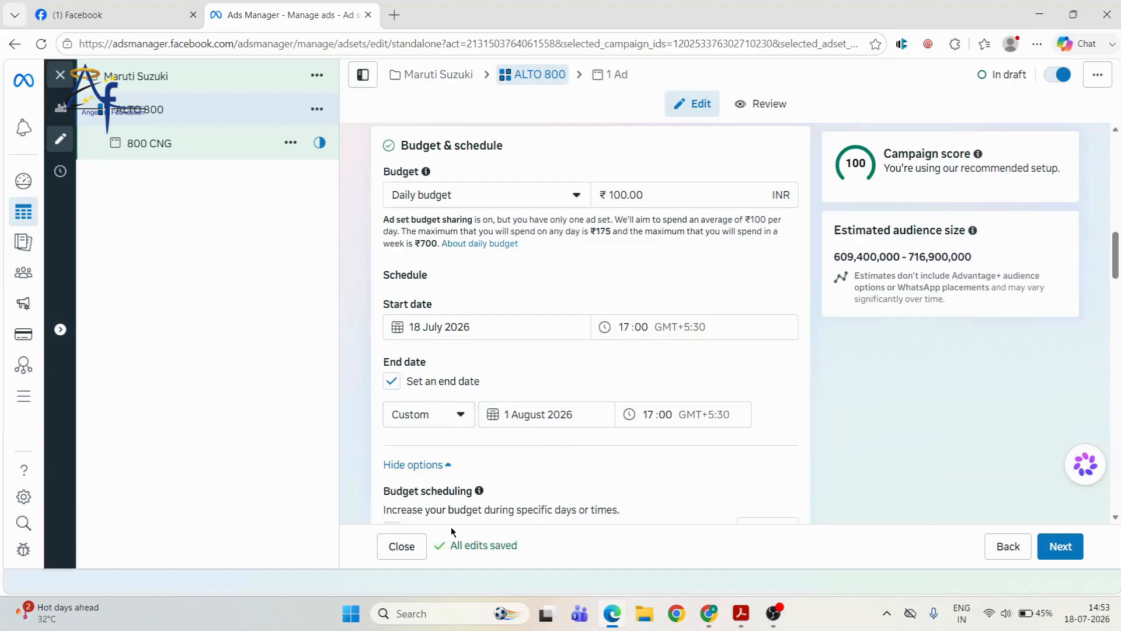
click(524, 416)
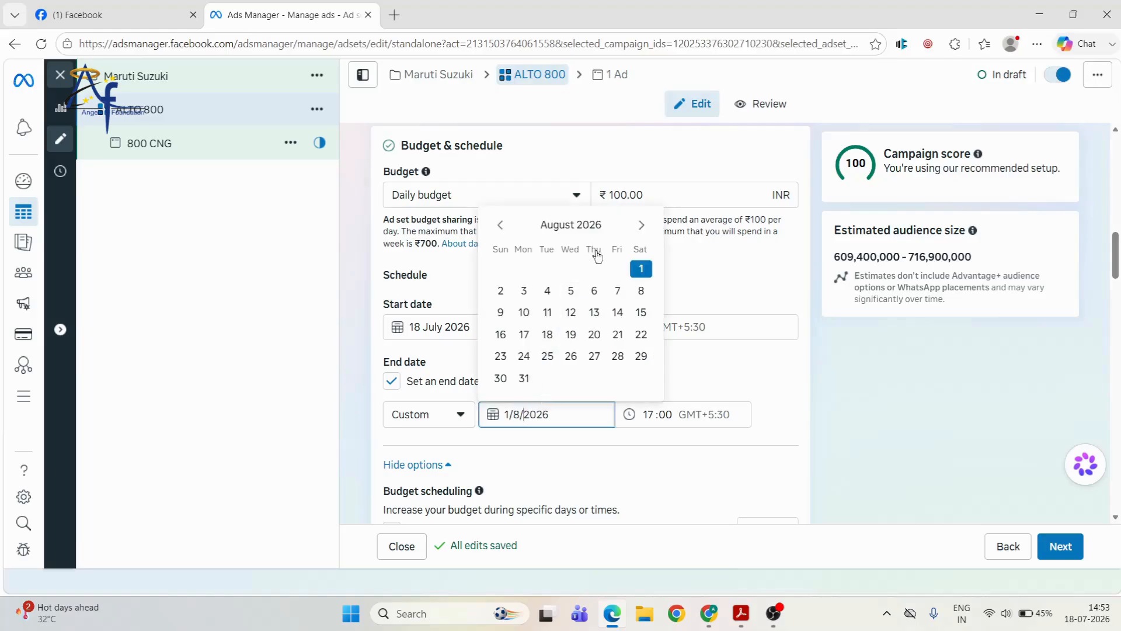
click(500, 225)
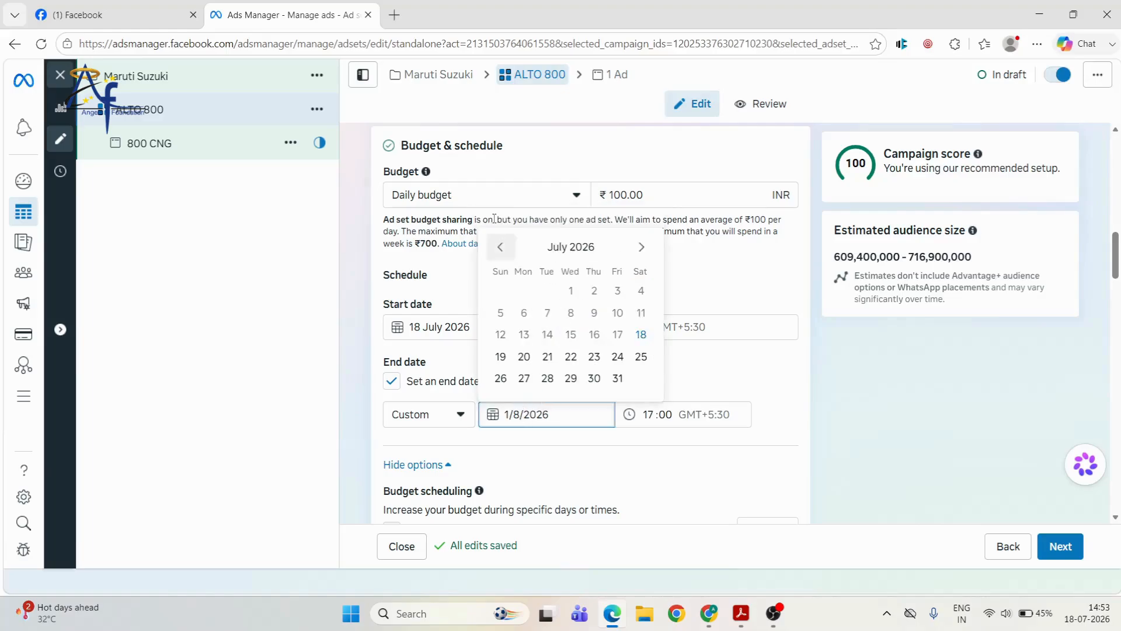
click(571, 358)
click(673, 440)
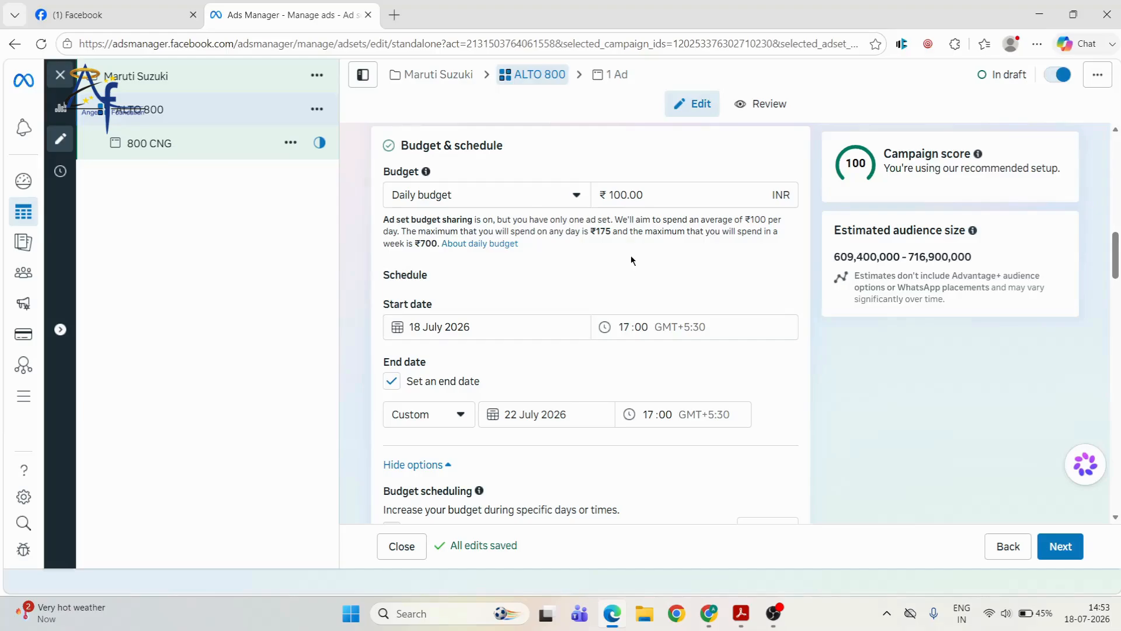
Set the ad set's daily budget to ₹120
scroll(631, 254, down, 1)
scroll(629, 253, up, 1)
click(646, 194)
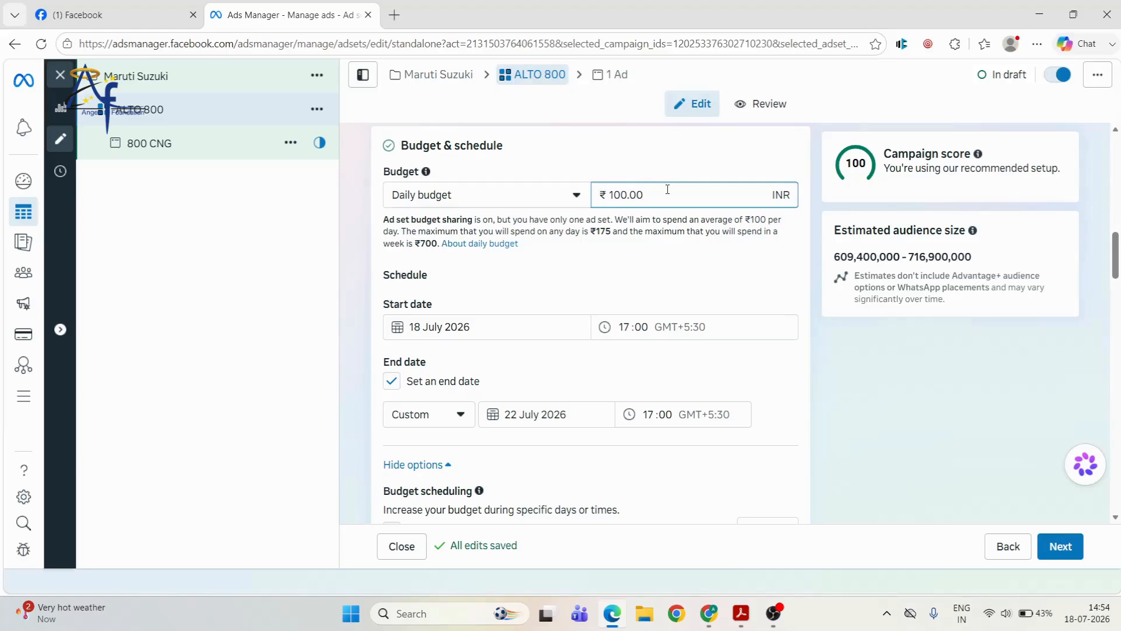
key(BackSpace)
key(BackSpace)
key(BackSpace)
key(BackSpace)
key(BackSpace)
text(20)
click(652, 274)
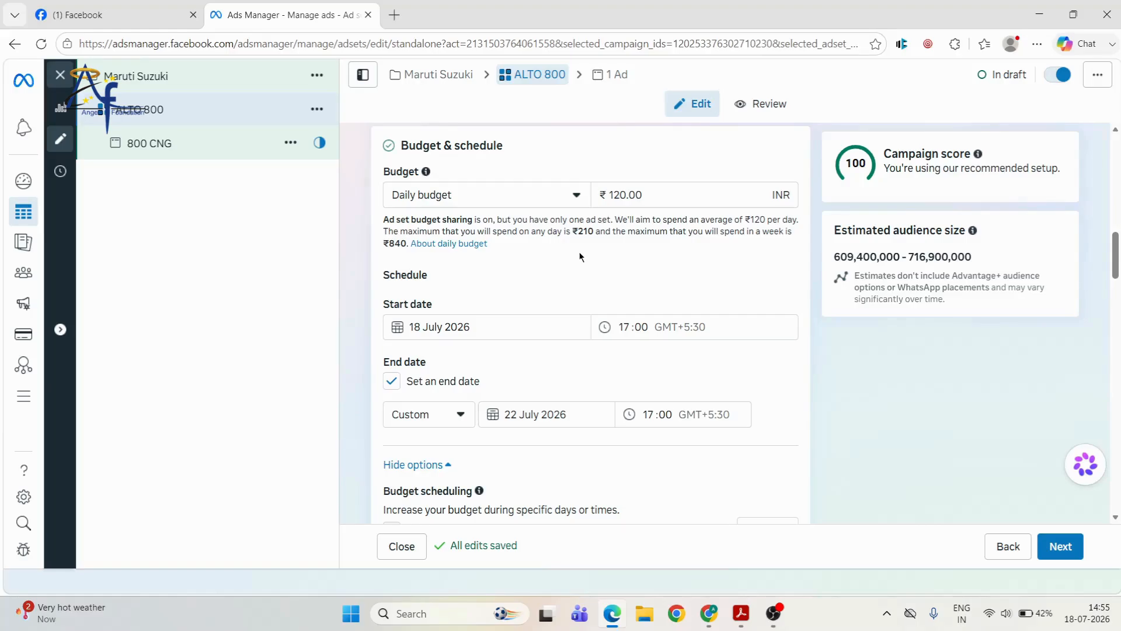
scroll(558, 251, down, 4)
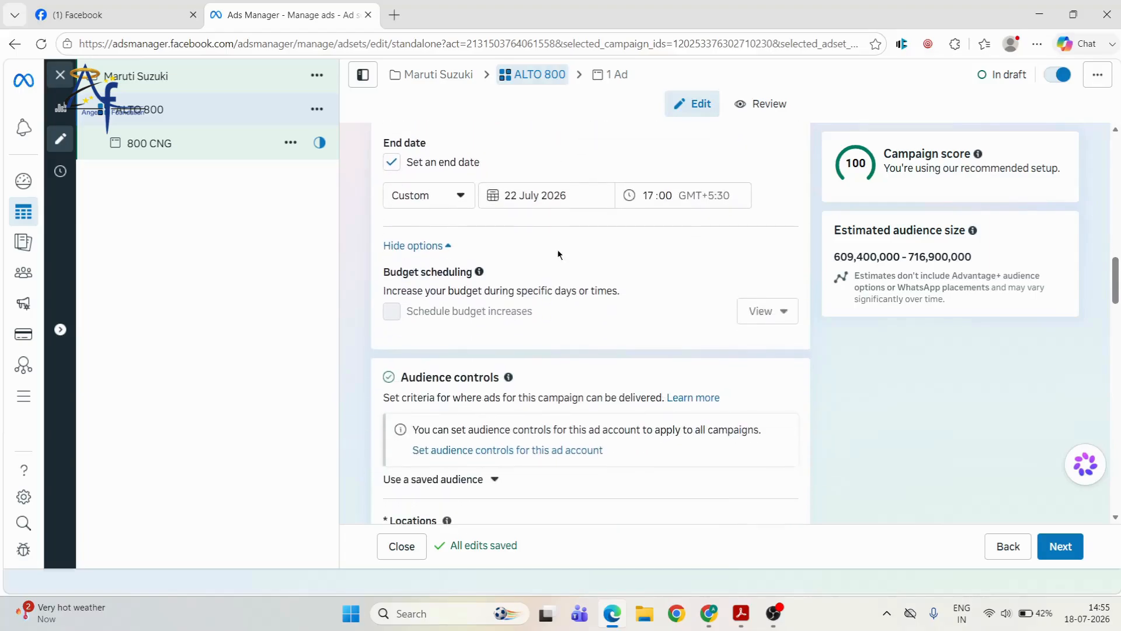
scroll(558, 254, down, 1)
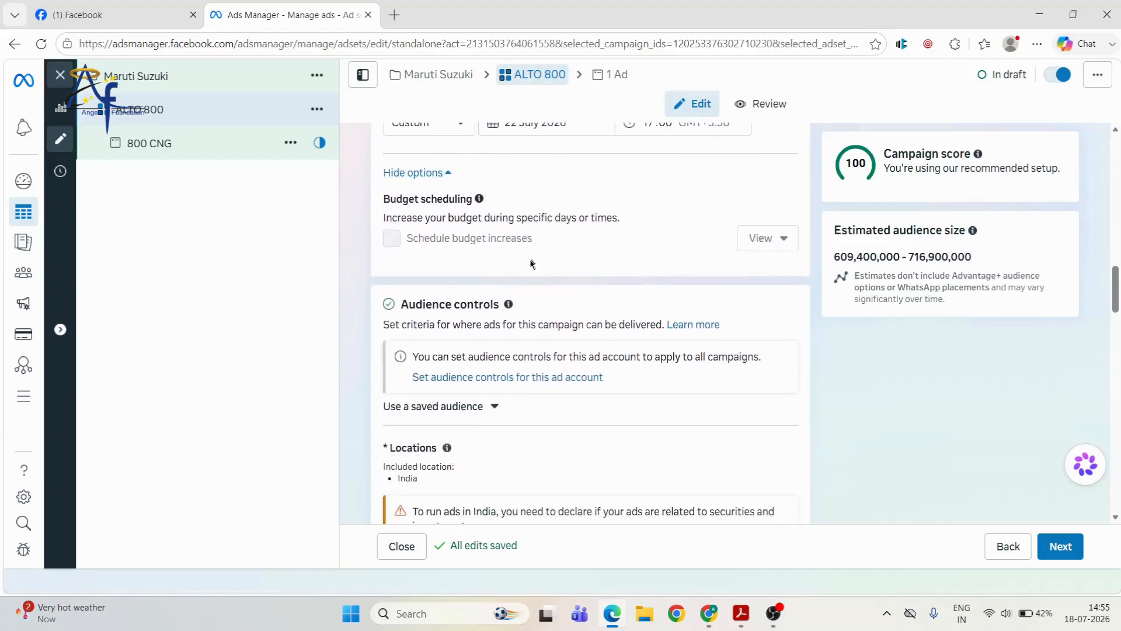
scroll(509, 302, down, 1)
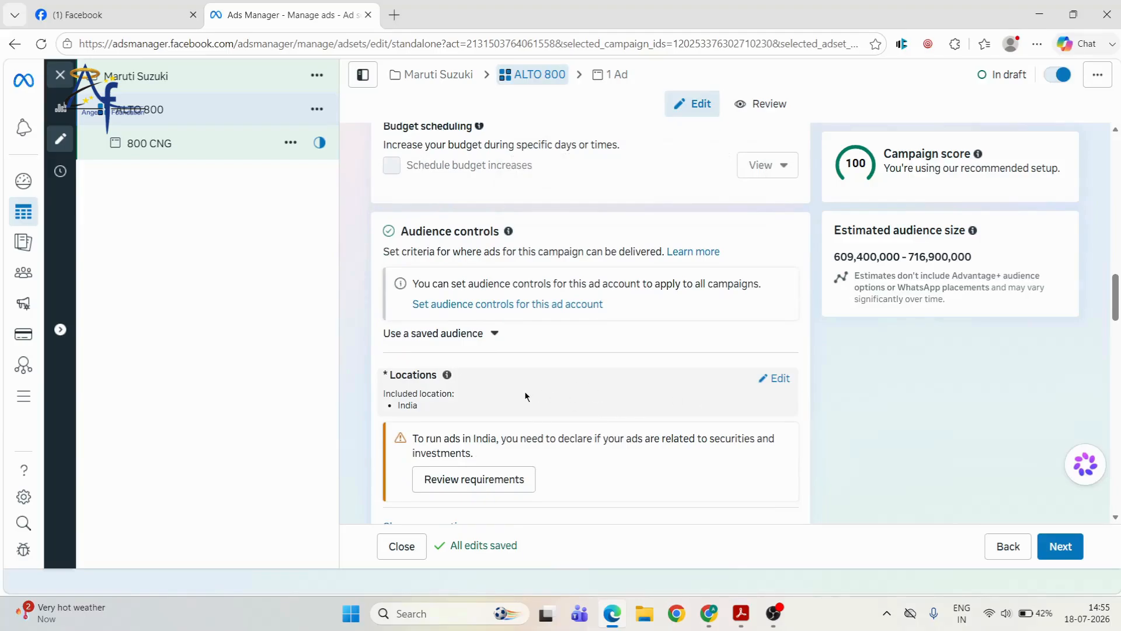
Switch to the Google Meet call, unmute the microphone and return to Ads Manager
click(709, 615)
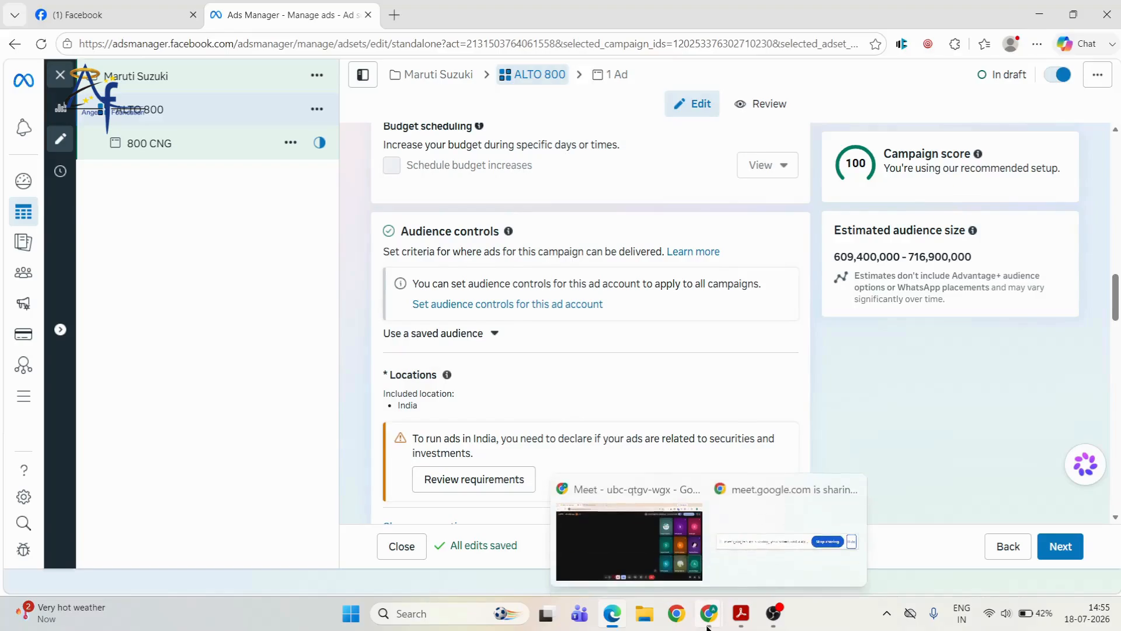
click(625, 546)
click(402, 571)
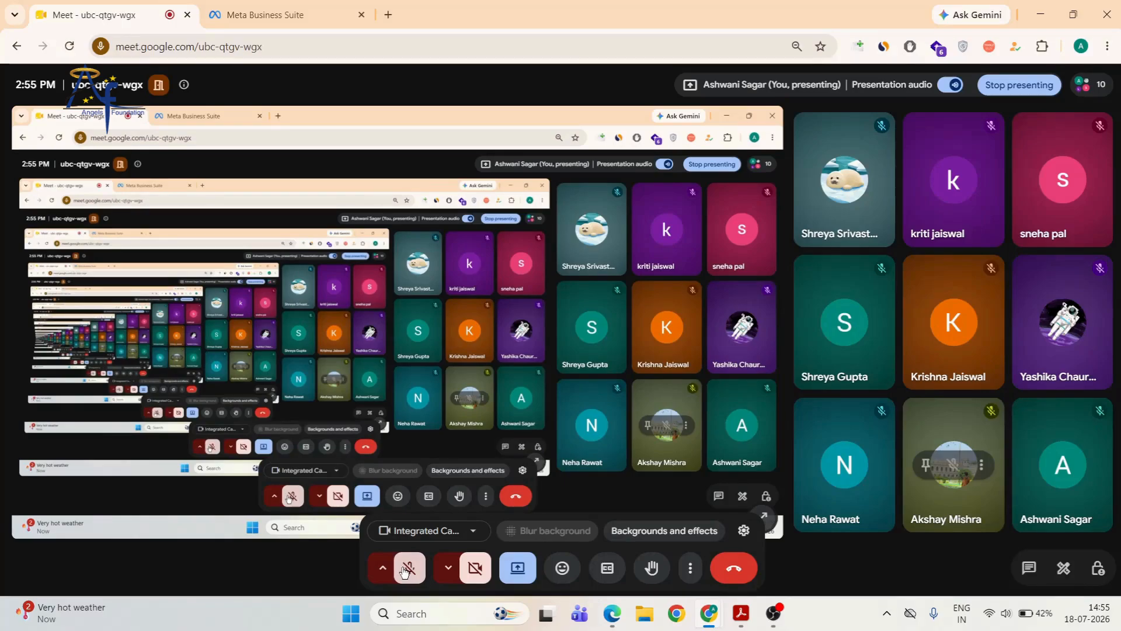
click(405, 572)
click(405, 571)
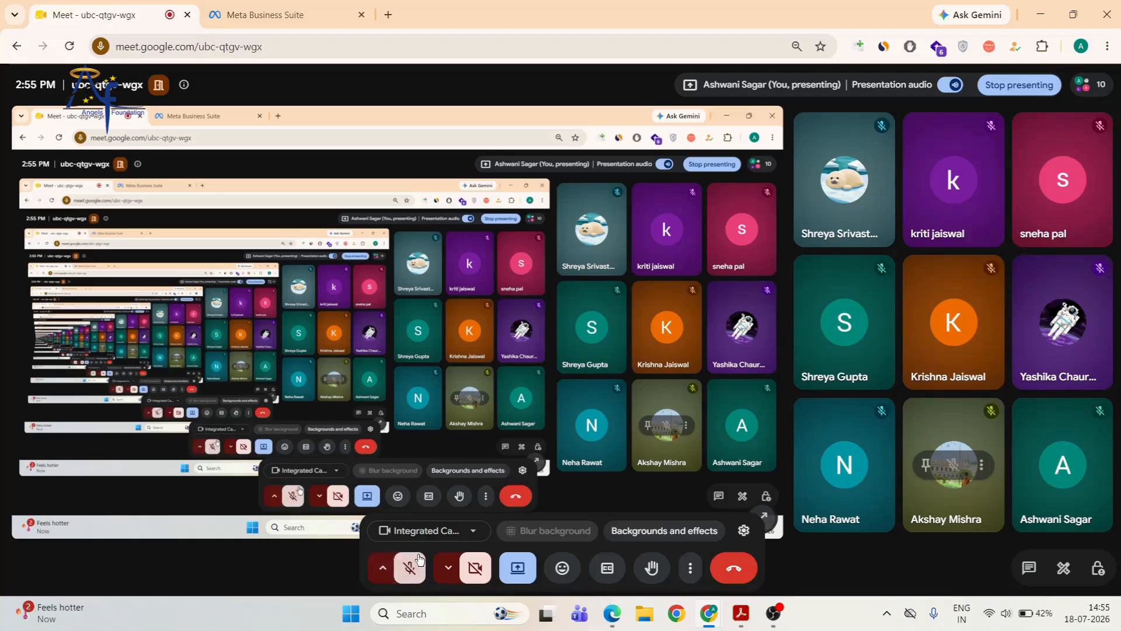
click(414, 564)
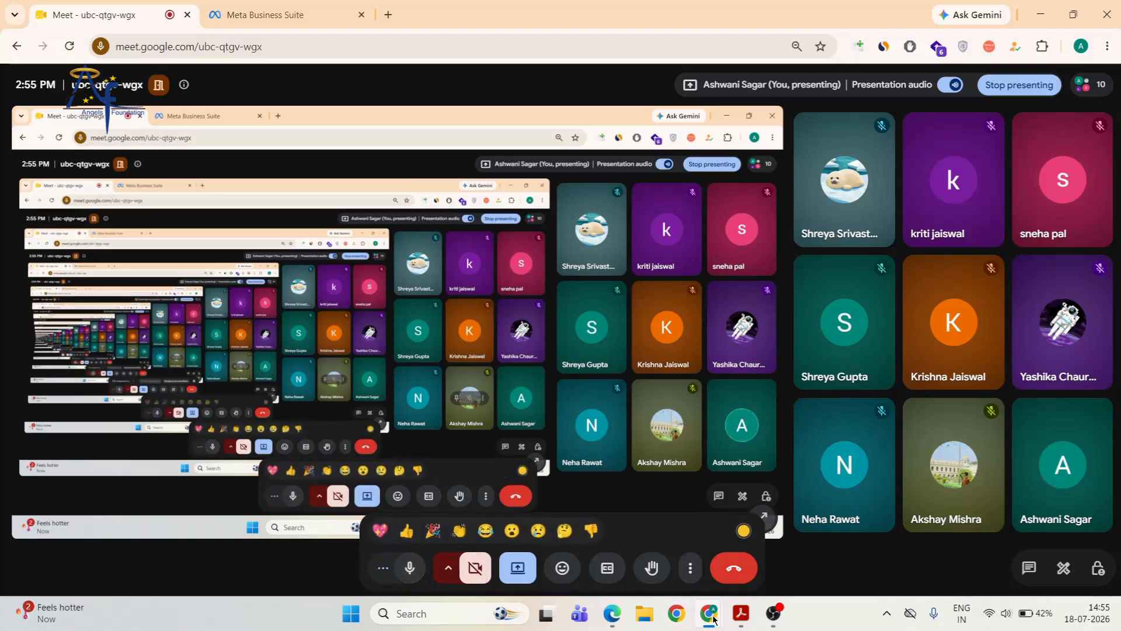
click(616, 608)
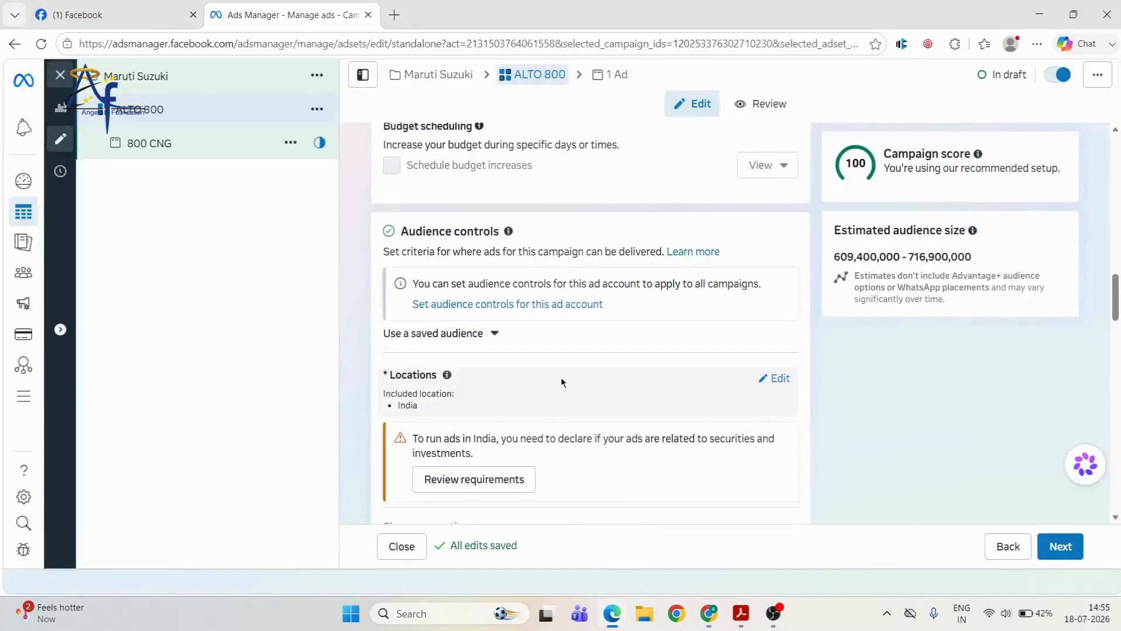
Examine the ad set's Audience controls section and its explanation, together with the budget and schedule settings
scroll(561, 376, up, 5)
scroll(573, 380, down, 2)
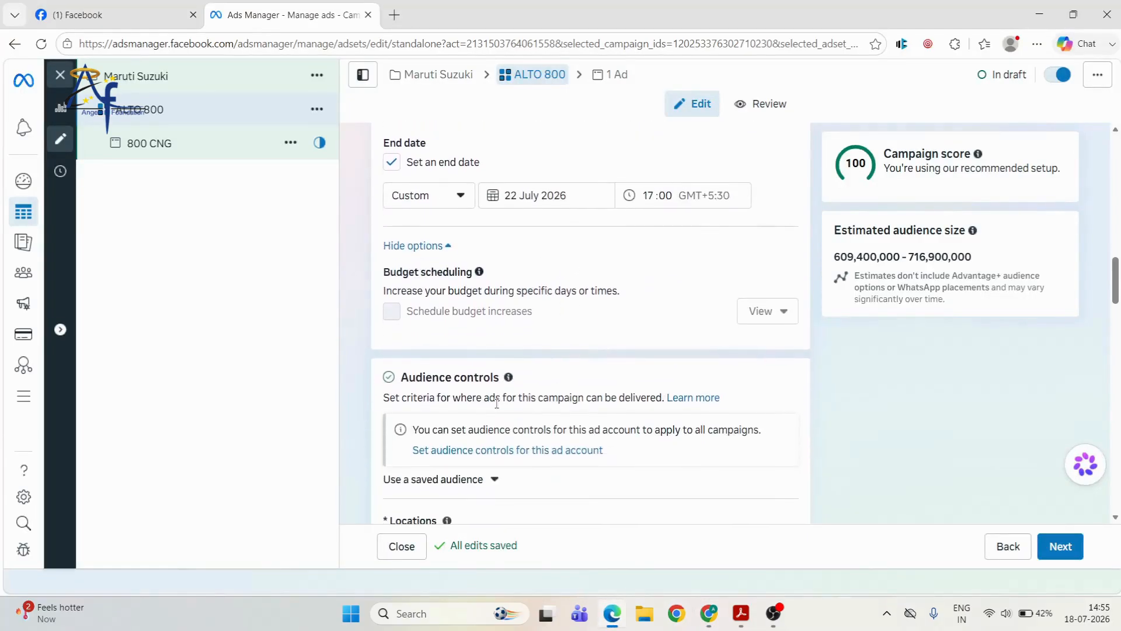
mouse_move(509, 378)
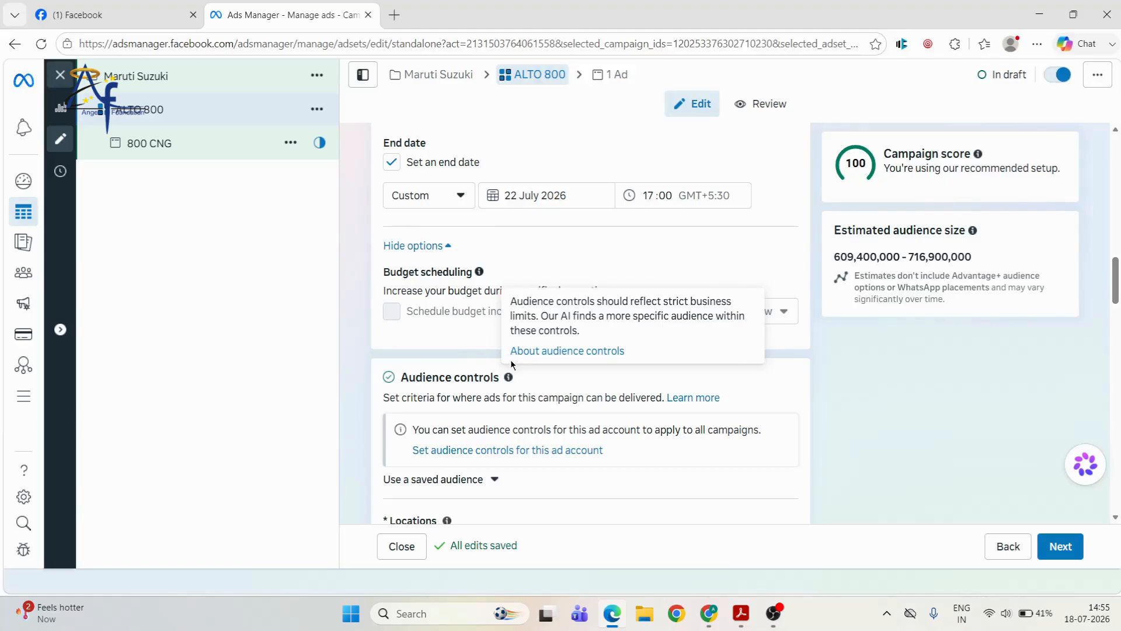
scroll(538, 385, down, 1)
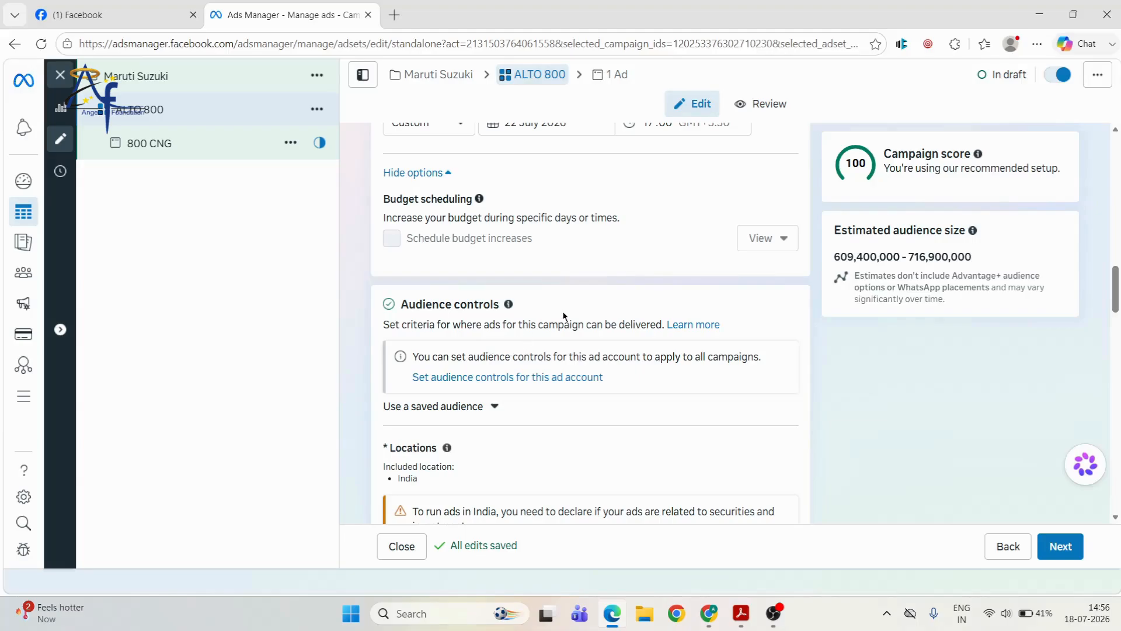
scroll(563, 314, up, 5)
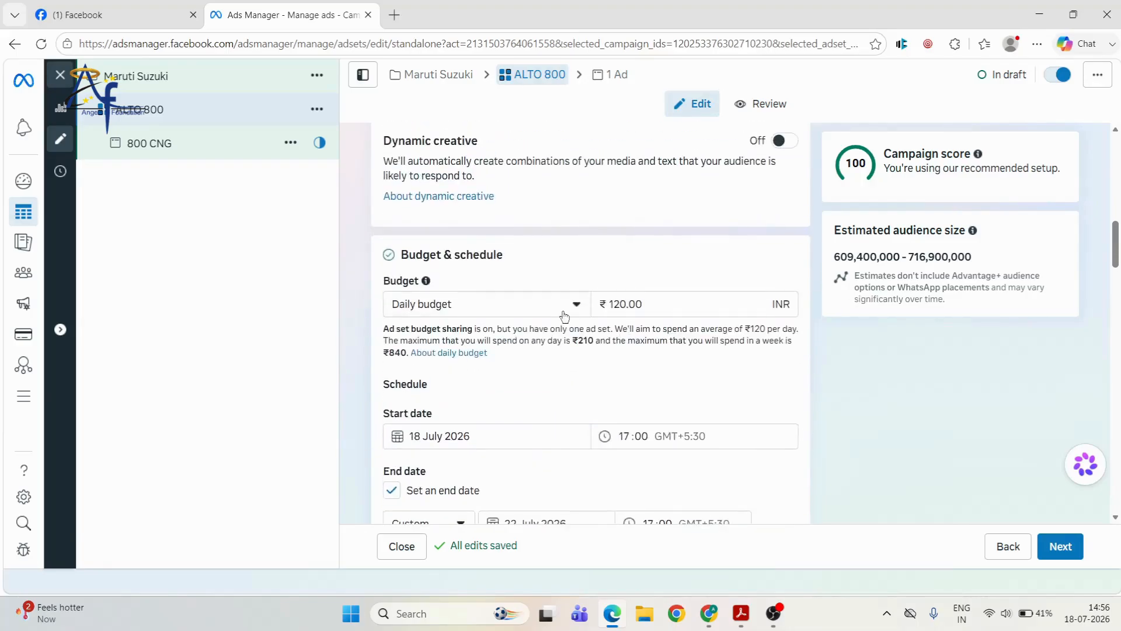
scroll(563, 314, down, 5)
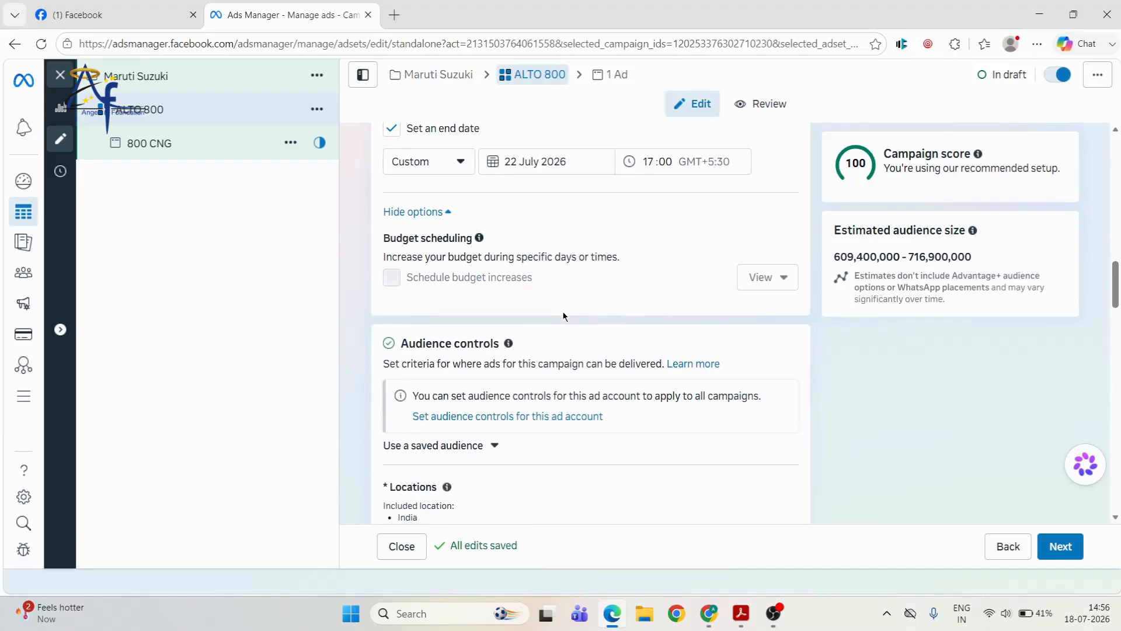
scroll(563, 315, down, 2)
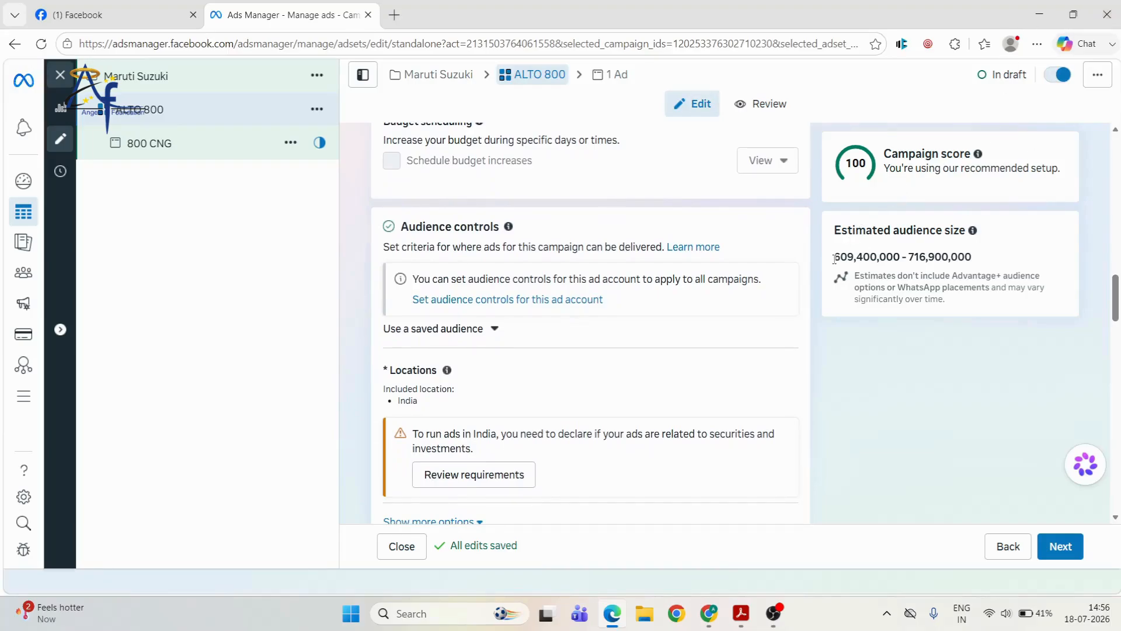
Highlight the estimated audience size range for the ad set and examine its lower figure
drag(835, 257, 973, 257)
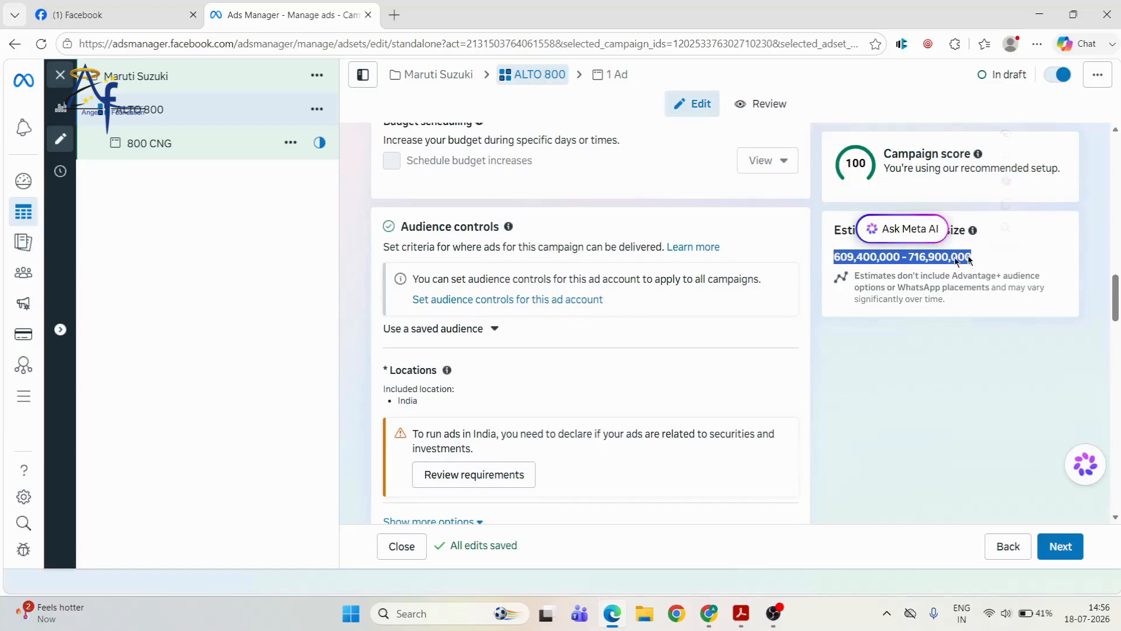
click(903, 260)
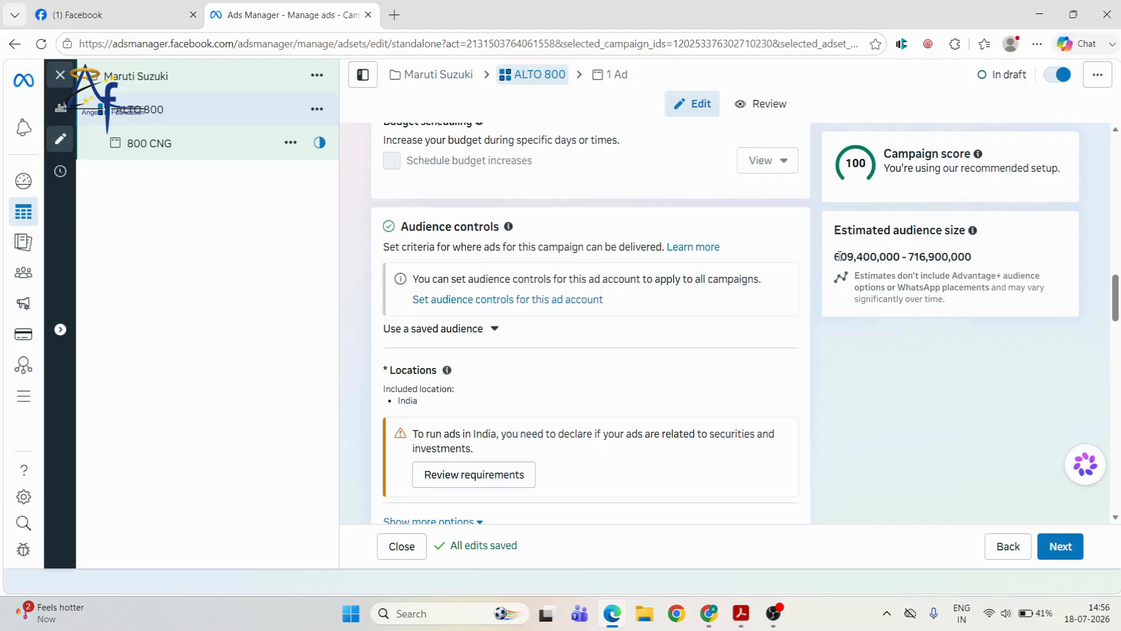
drag(836, 256, 972, 257)
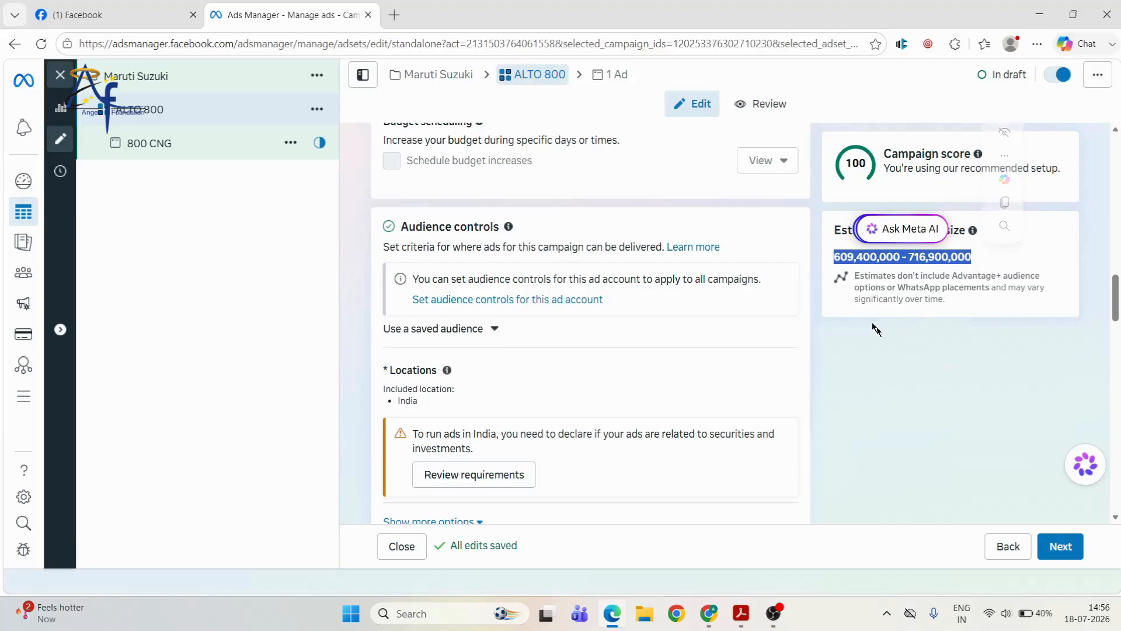
click(821, 257)
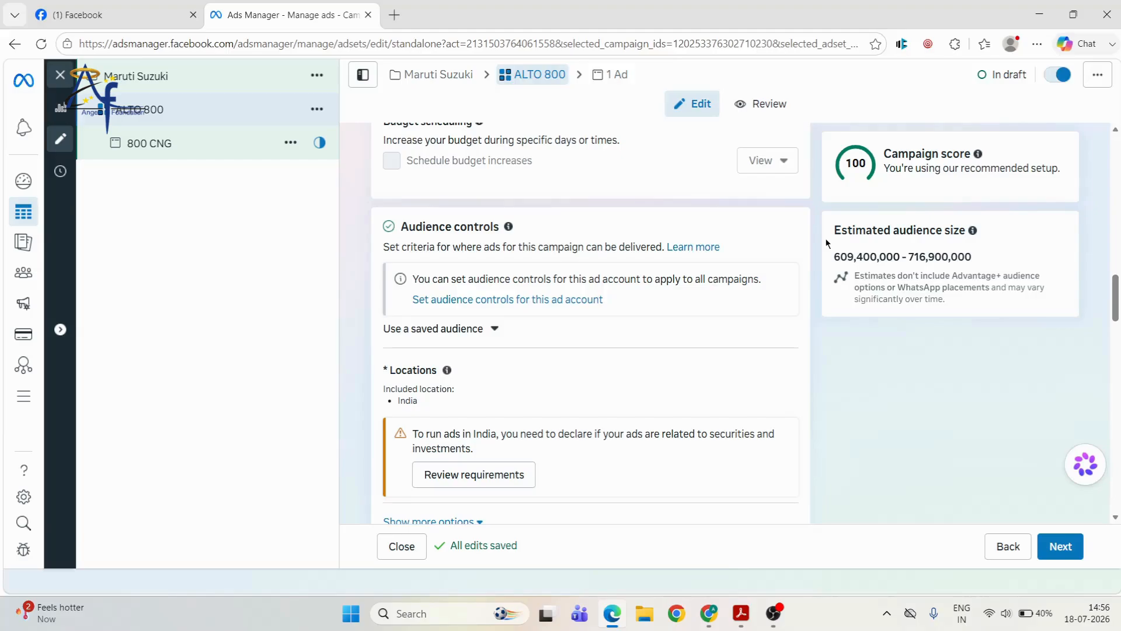
scroll(827, 243, up, 10)
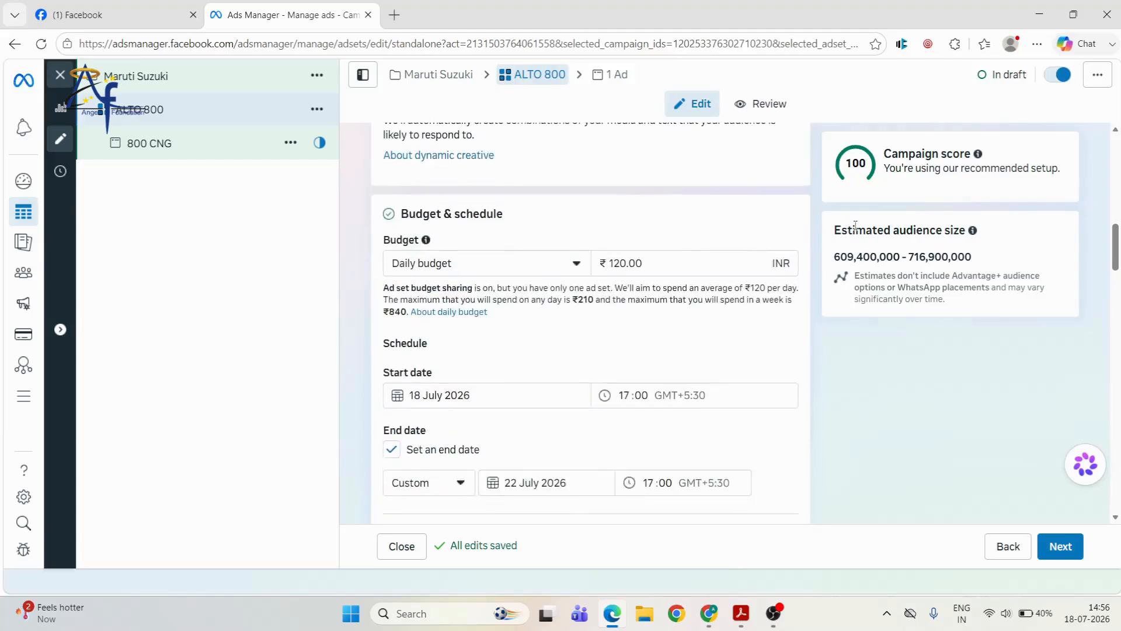
scroll(938, 220, down, 4)
drag(834, 257, 902, 257)
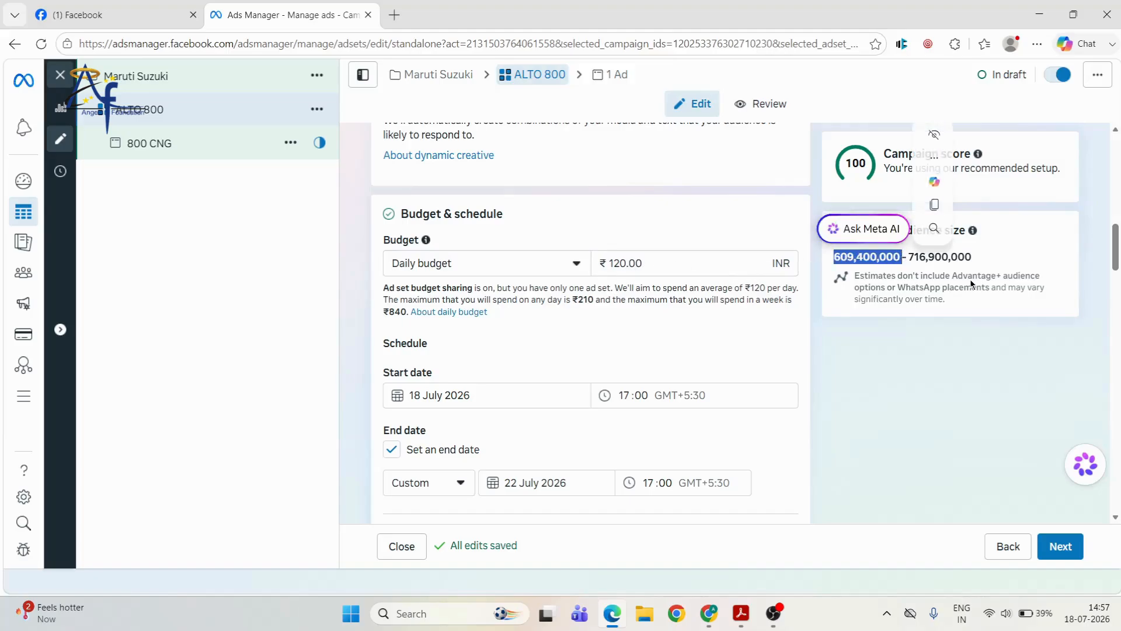
click(950, 355)
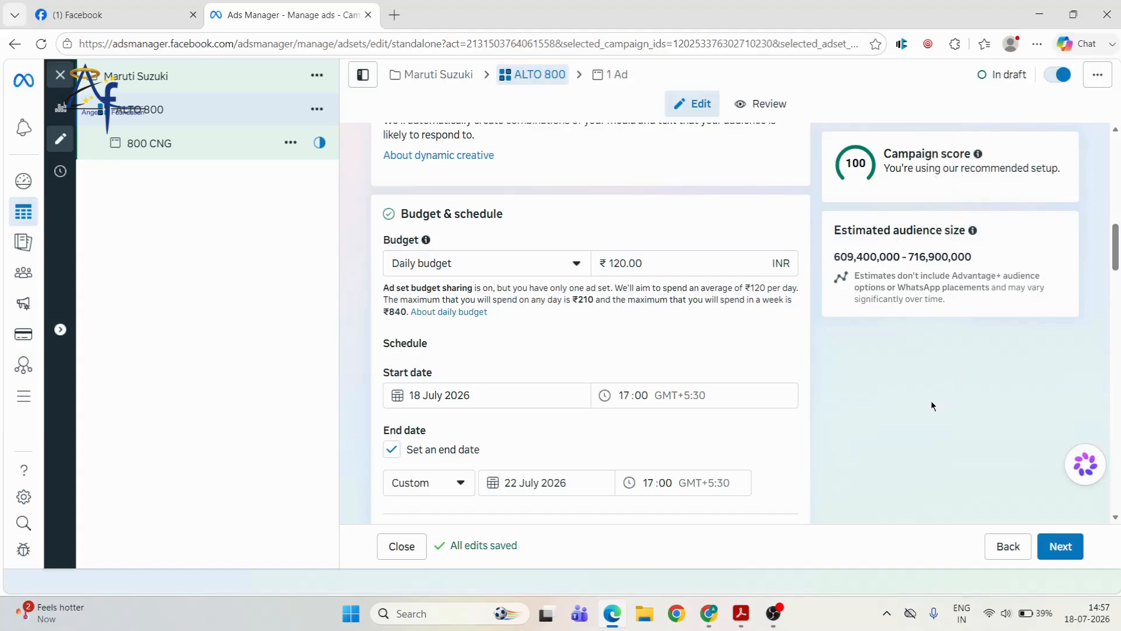
Edit the ad set's locations to include the city of Lucknow, Uttar Pradesh, India, instead of the whole country
scroll(923, 399, down, 6)
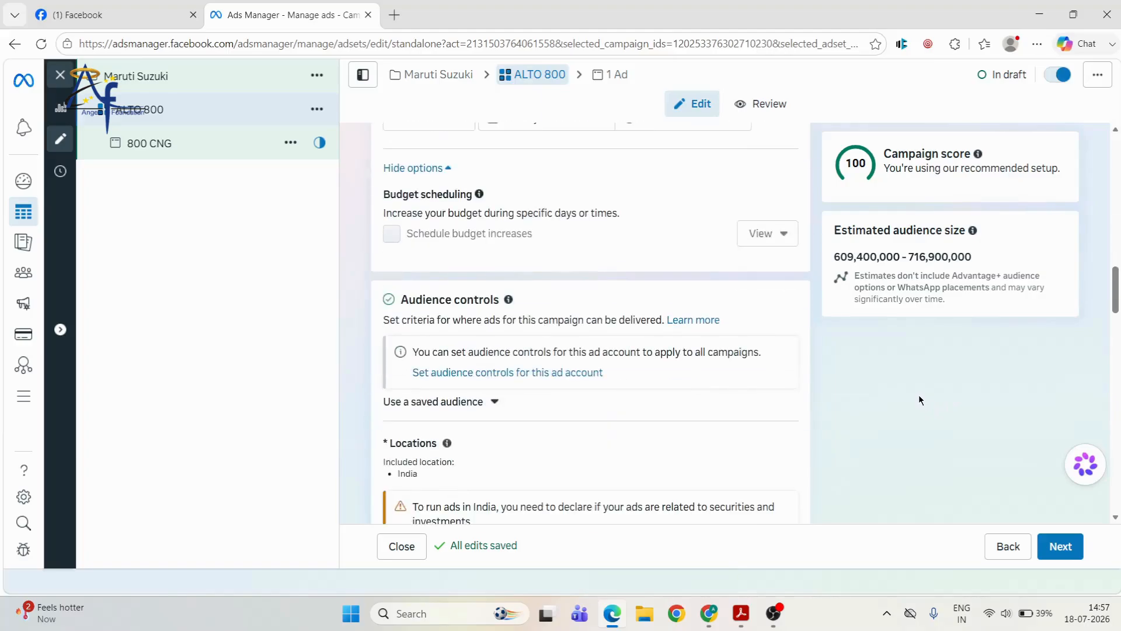
scroll(687, 382, down, 1)
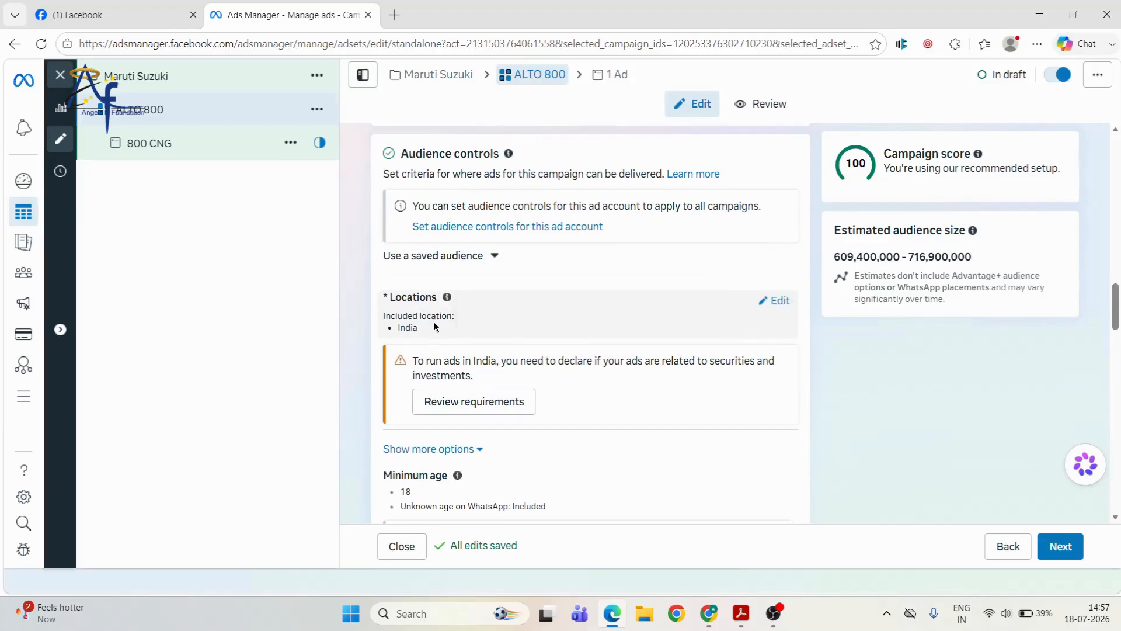
click(781, 300)
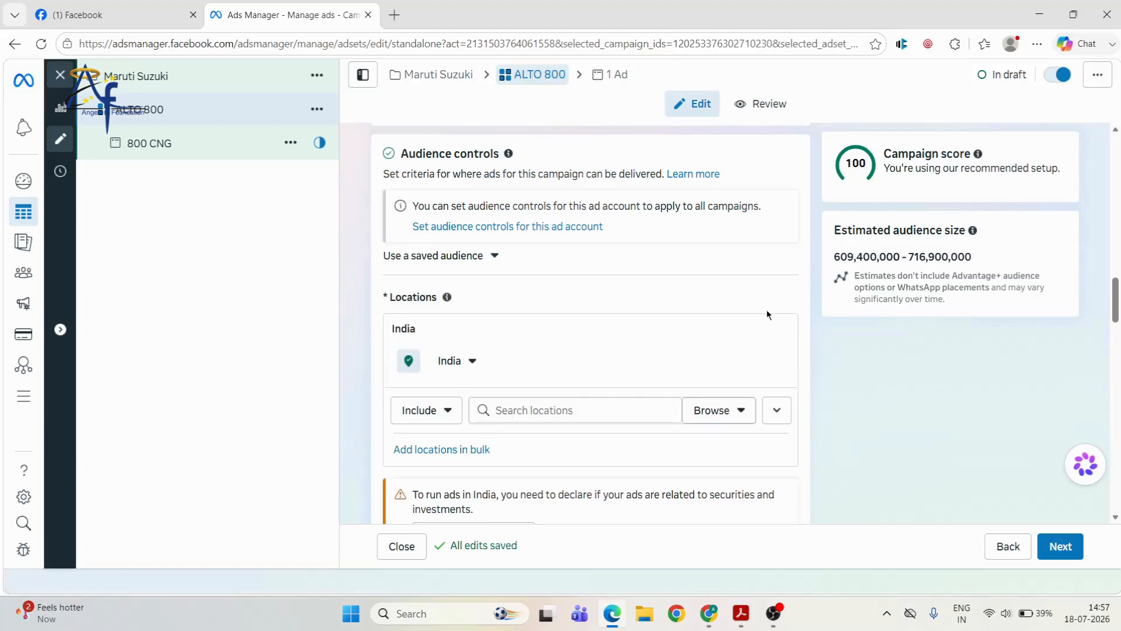
scroll(766, 309, down, 2)
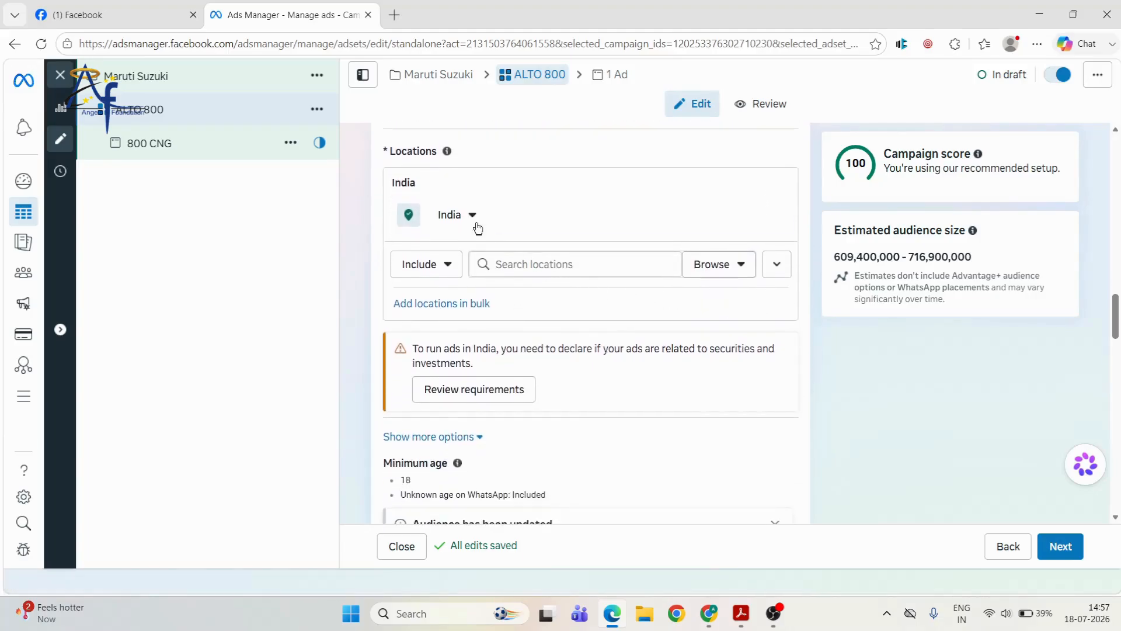
click(449, 266)
click(450, 267)
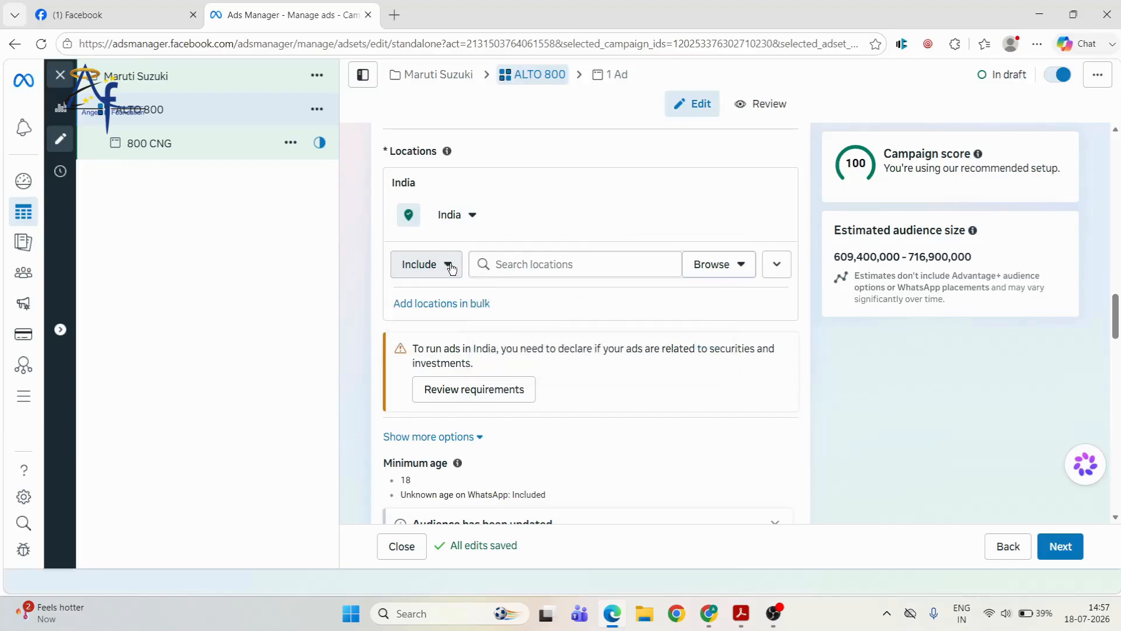
click(450, 266)
click(449, 267)
click(579, 266)
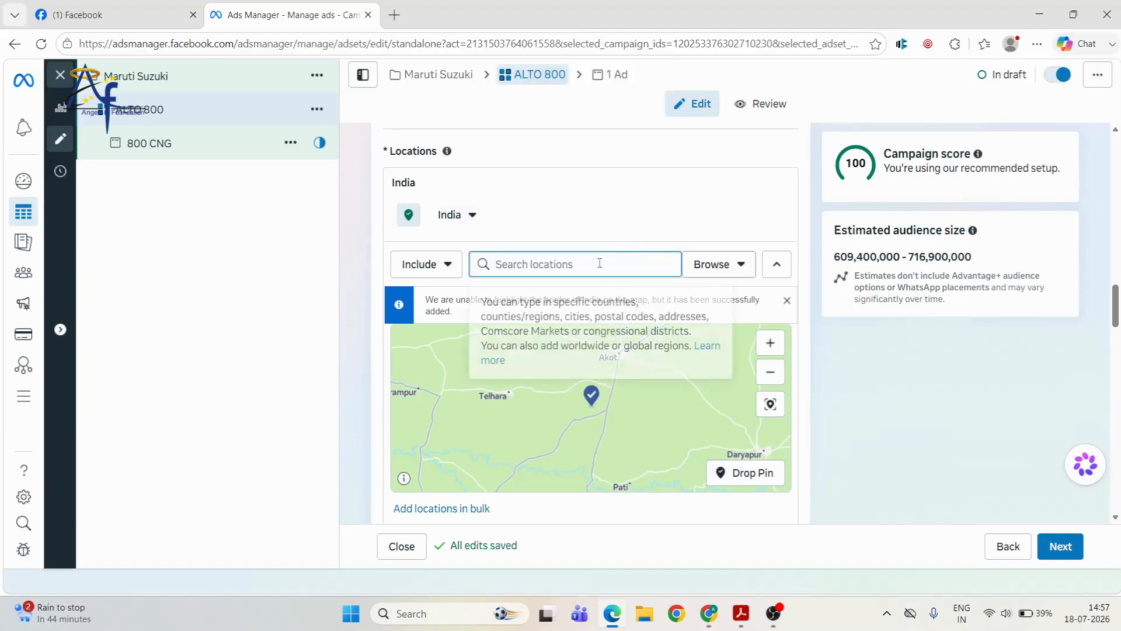
text(I)
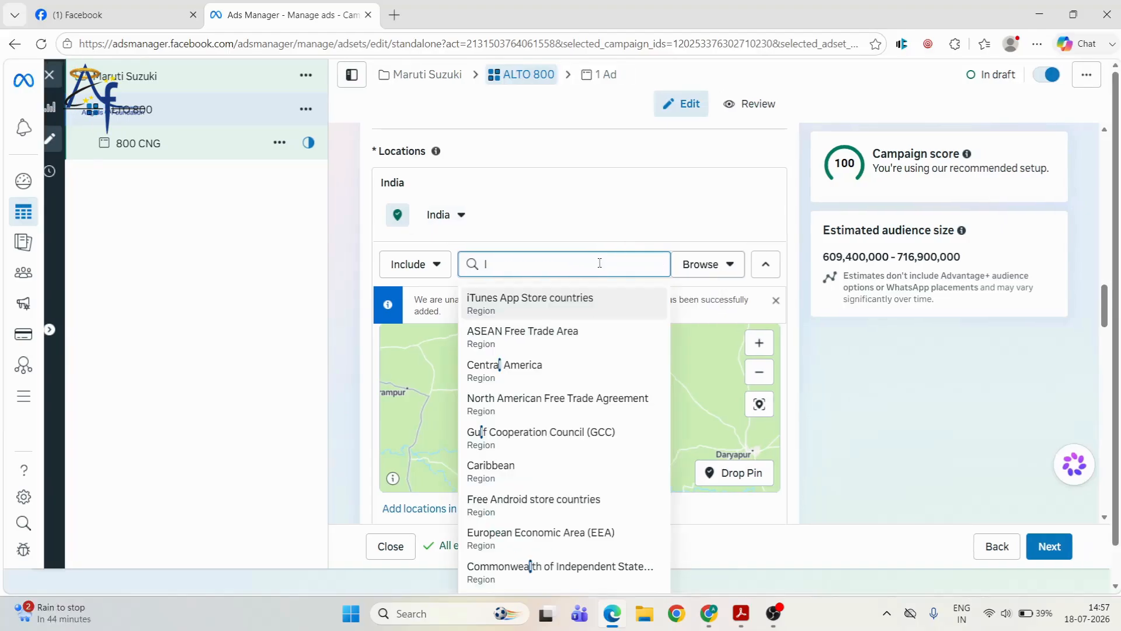
text(uck)
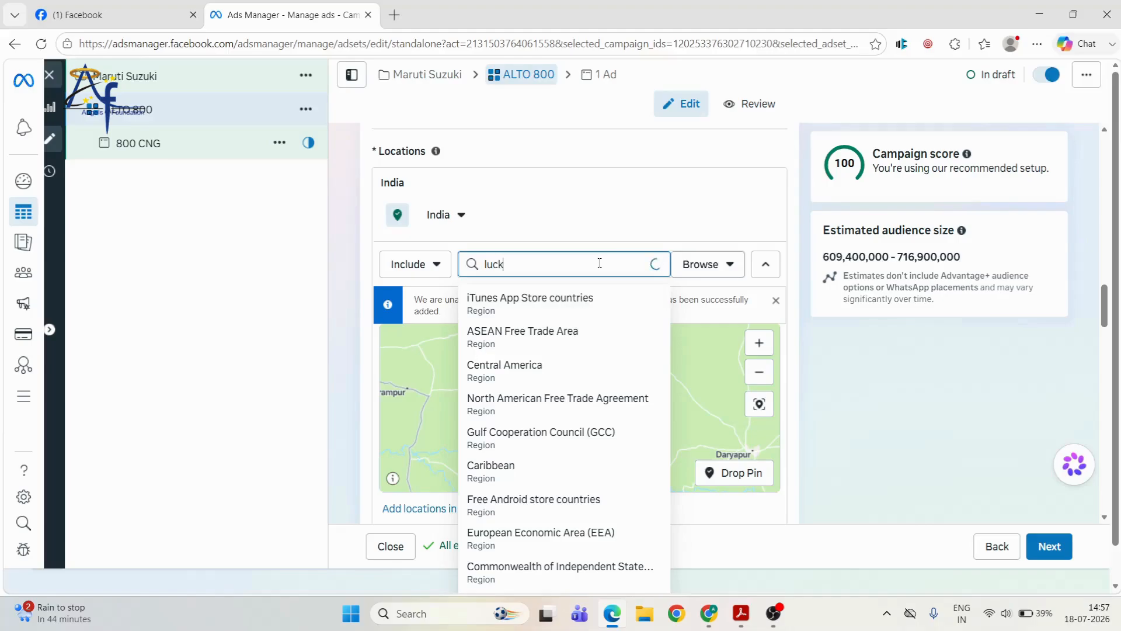
text(now)
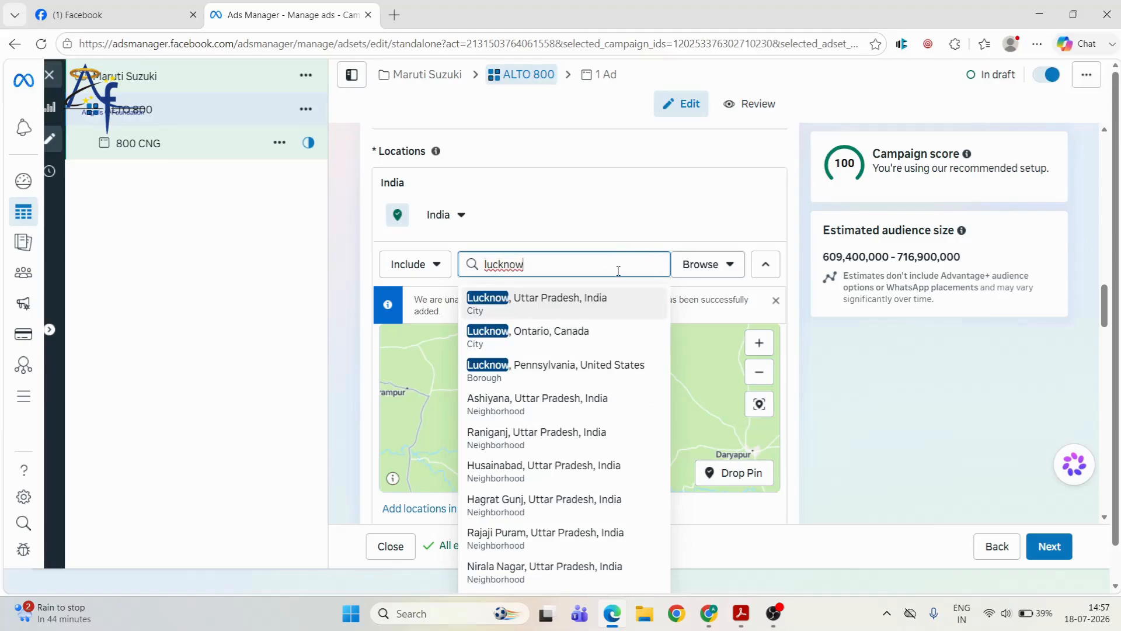
click(583, 305)
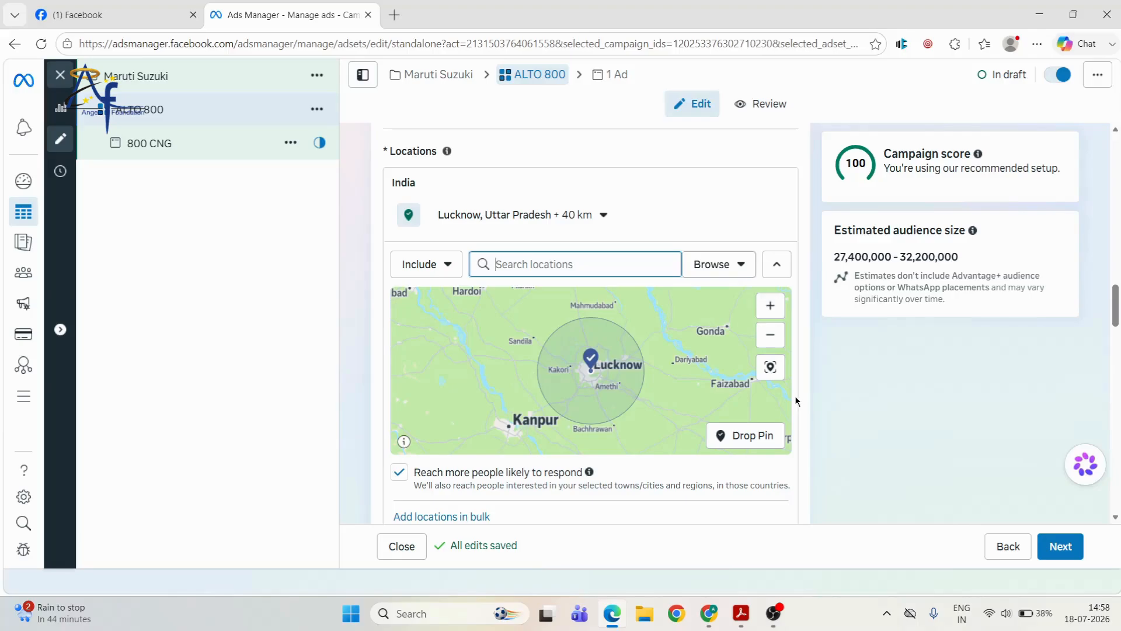
Exclude the Jankipuram, Uttar Pradesh, India neighborhood from the ad set's locations
click(453, 277)
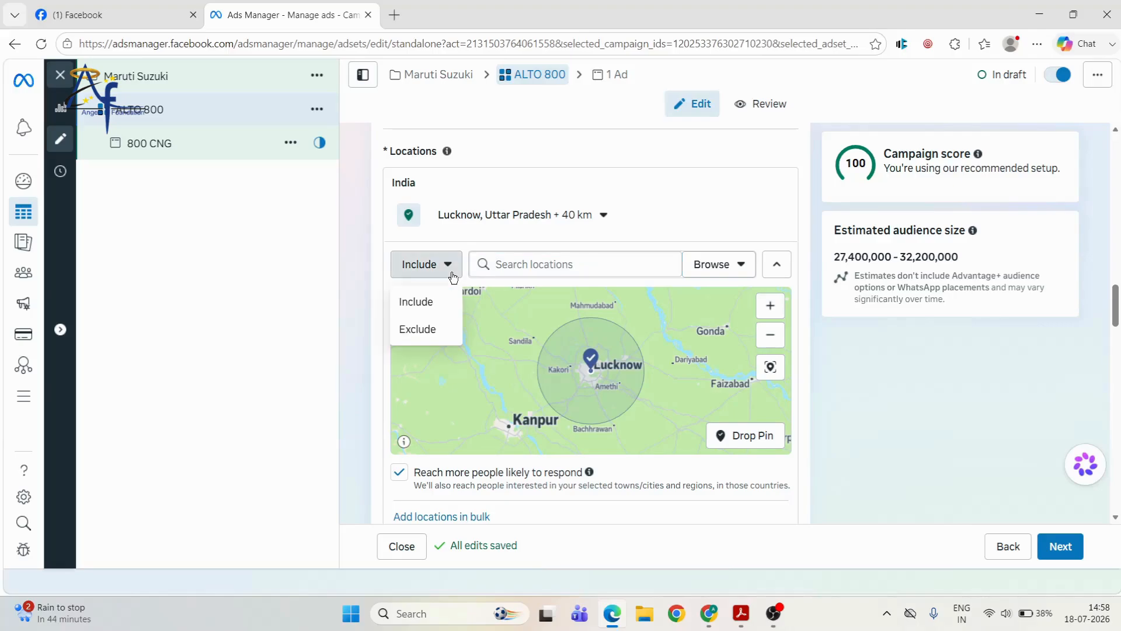
click(443, 327)
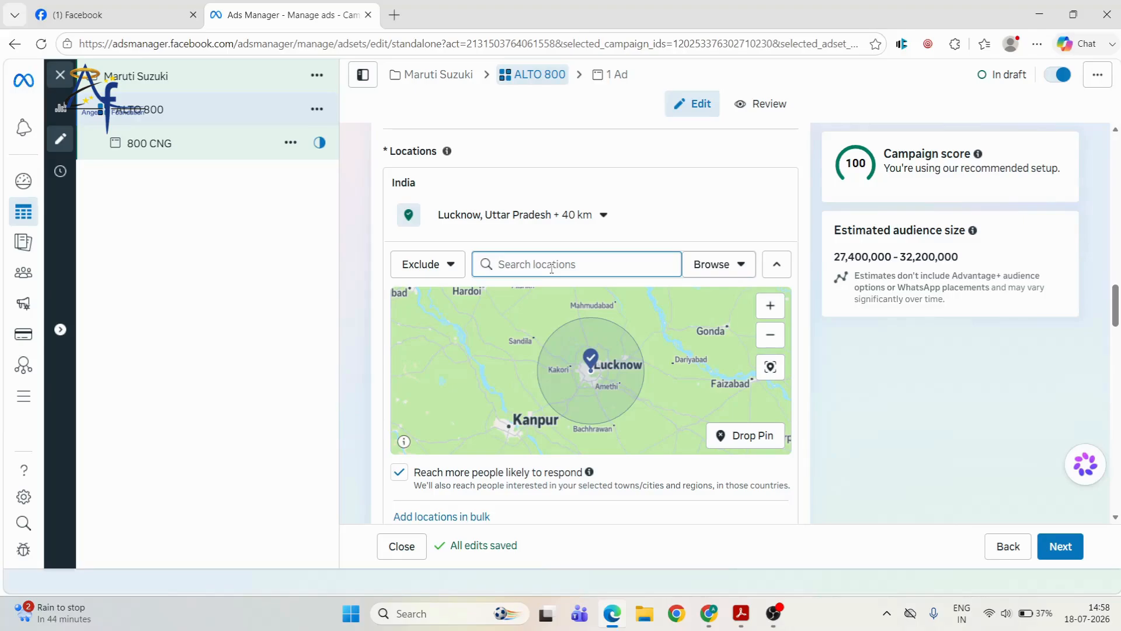
text(jankipuram)
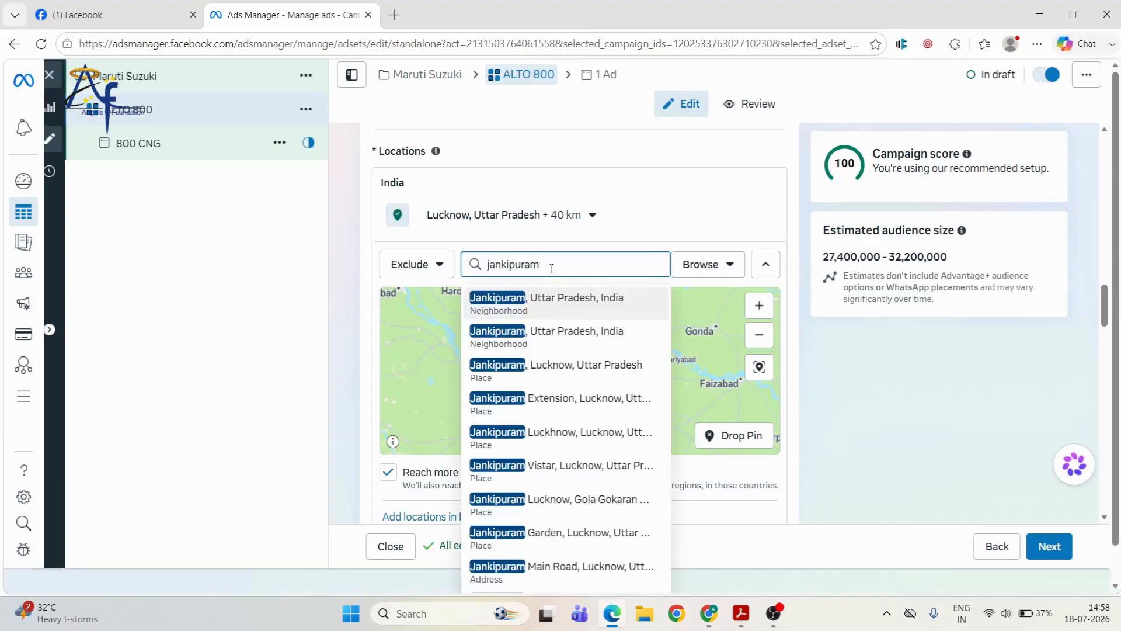
click(552, 308)
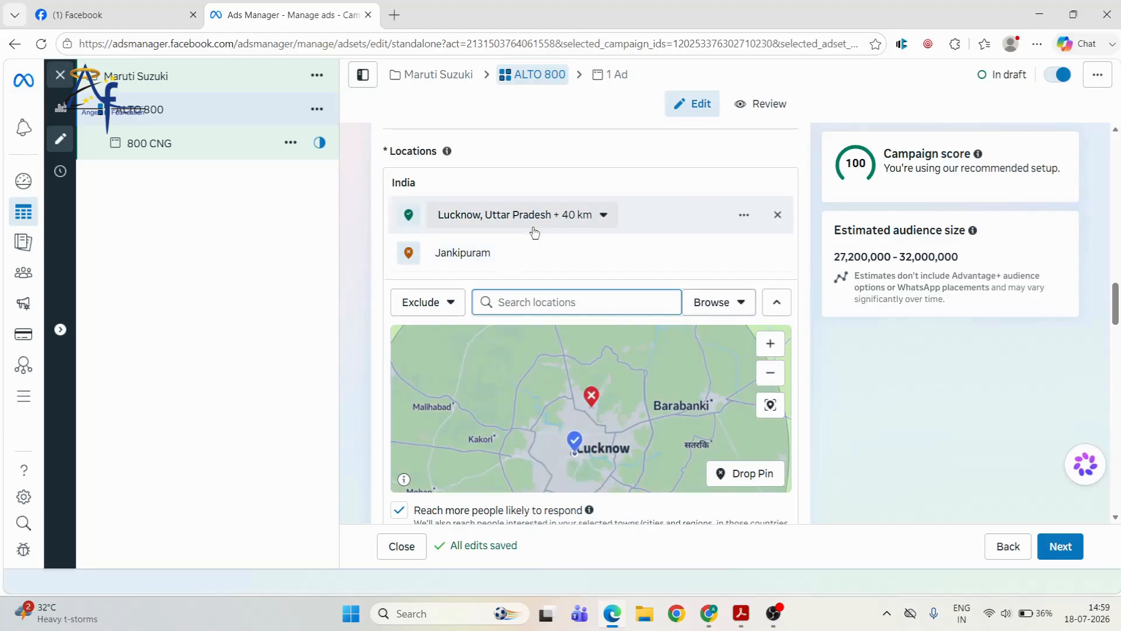
Set the ad set's minimum audience age to 25 in the audience controls
scroll(533, 232, down, 1)
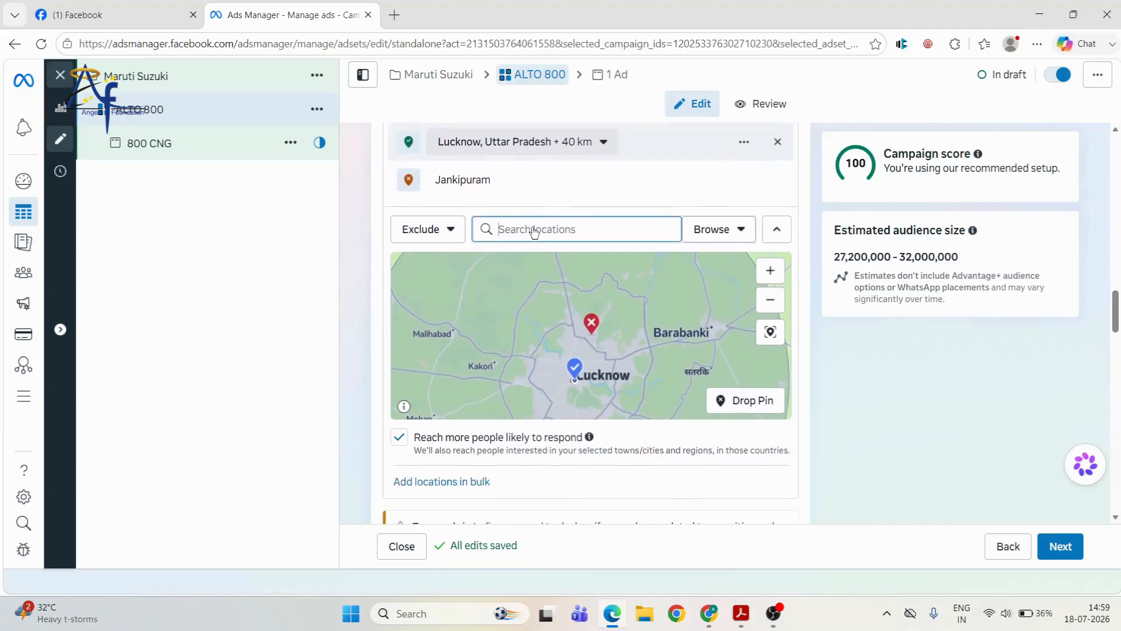
drag(1117, 306, 1117, 303)
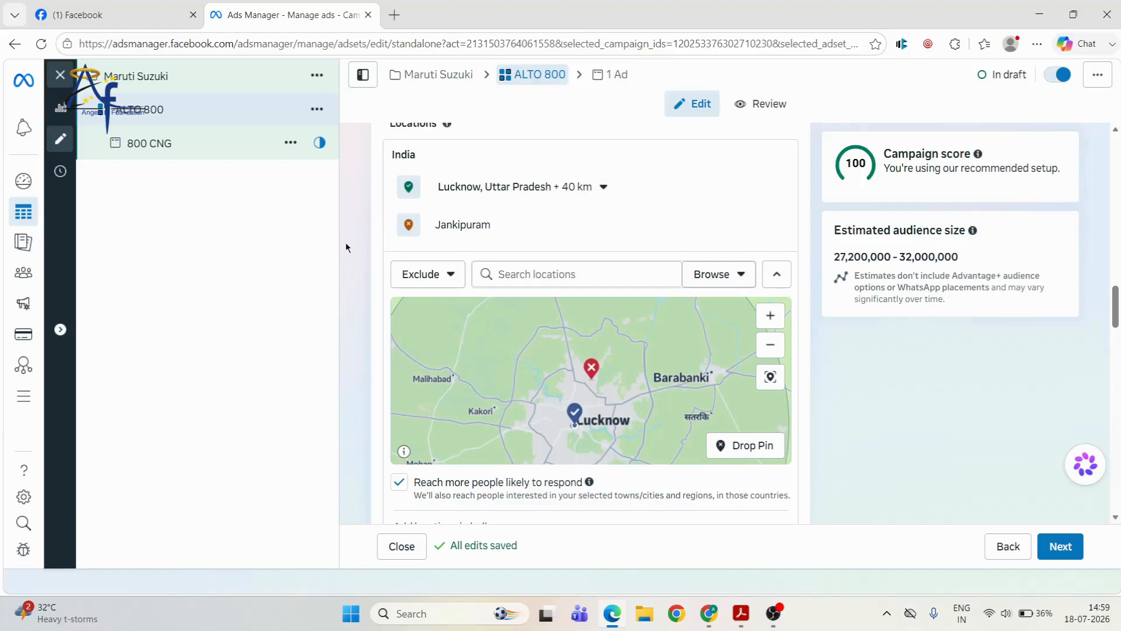
scroll(345, 241, down, 1)
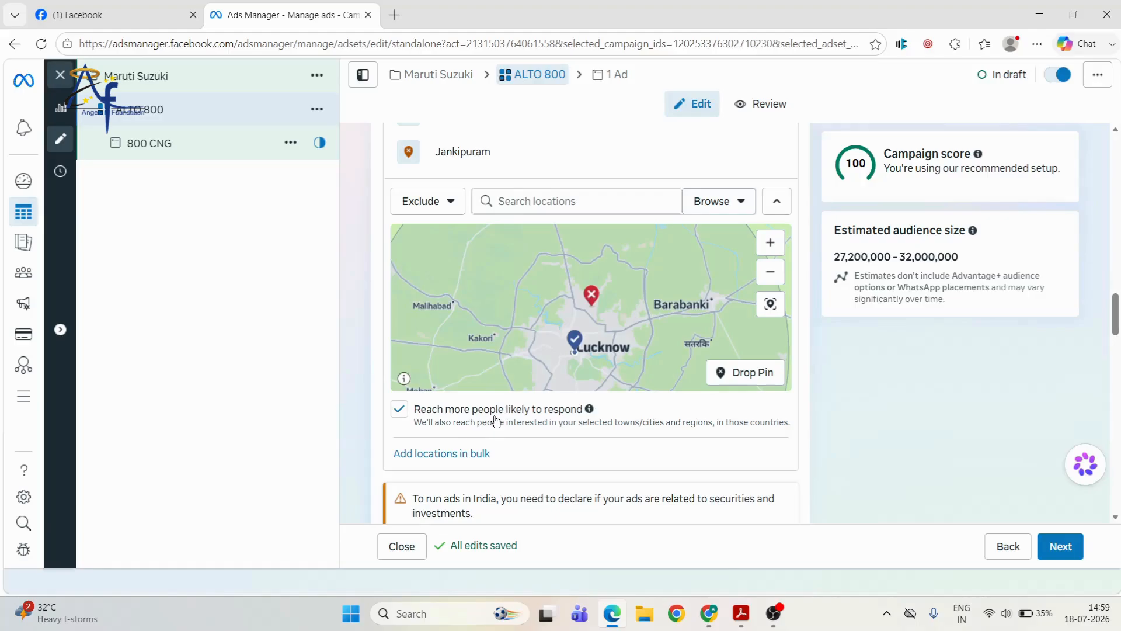
scroll(496, 420, down, 4)
scroll(511, 368, down, 1)
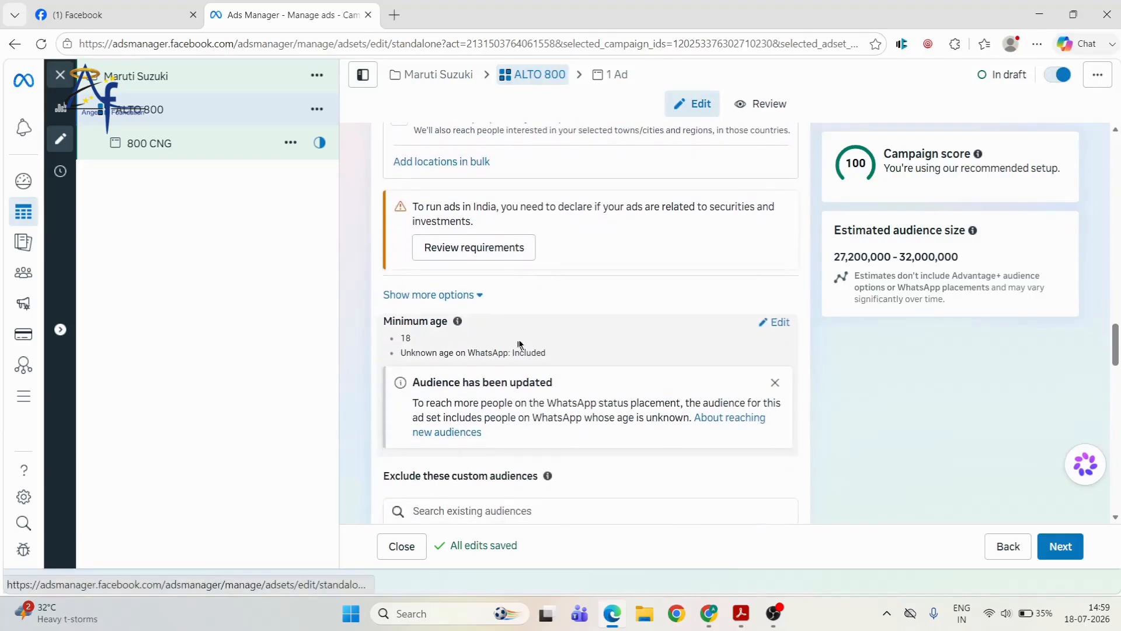
mouse_move(455, 327)
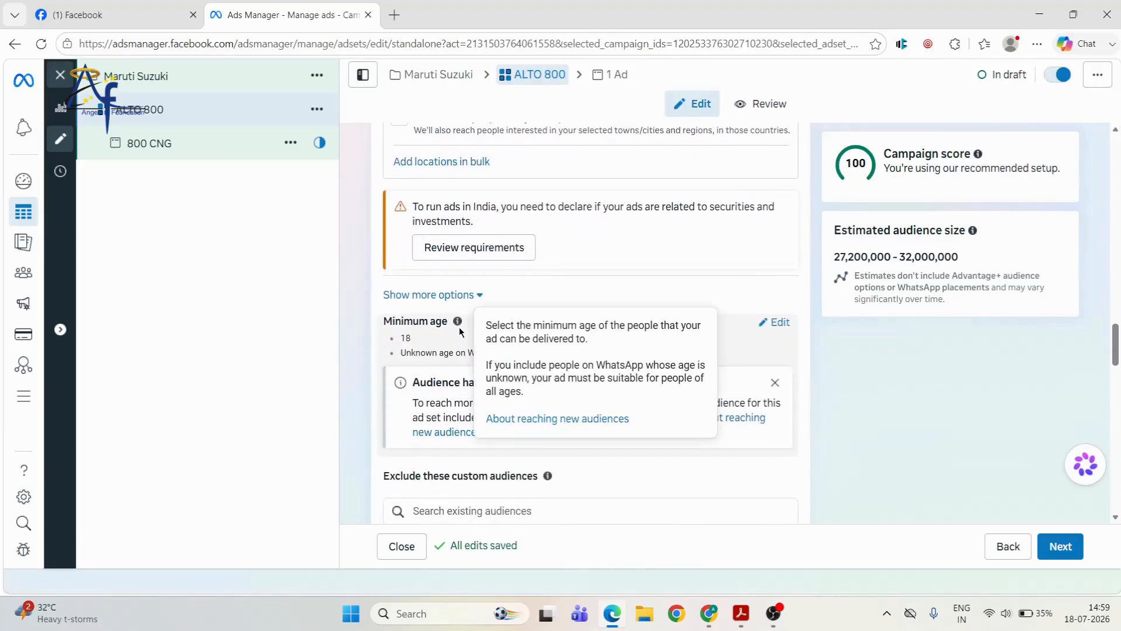
click(769, 327)
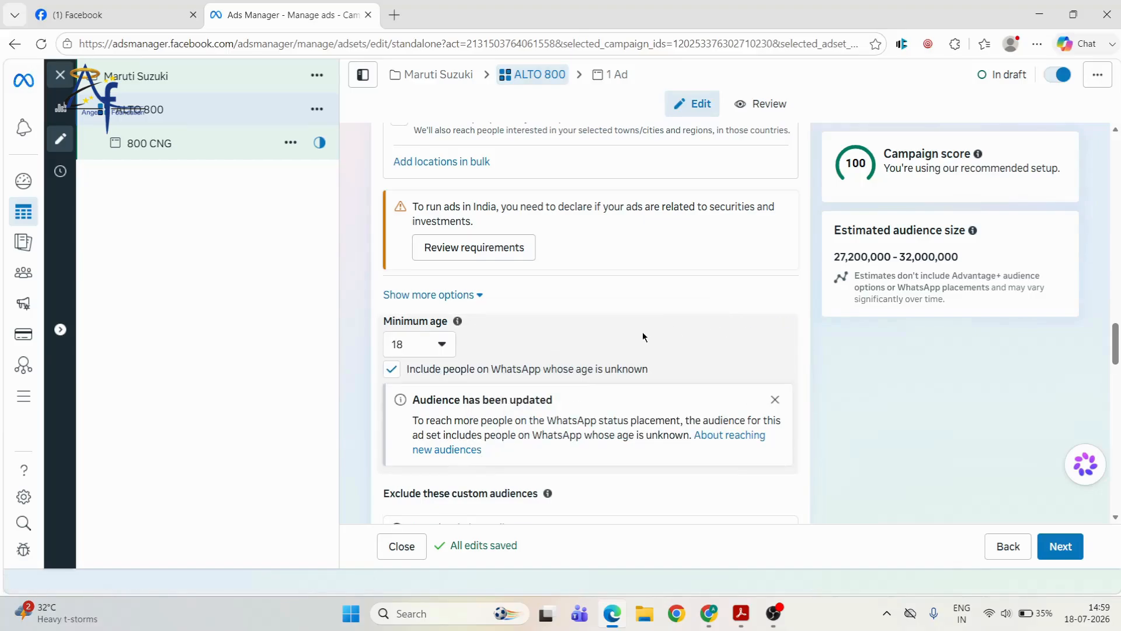
click(443, 348)
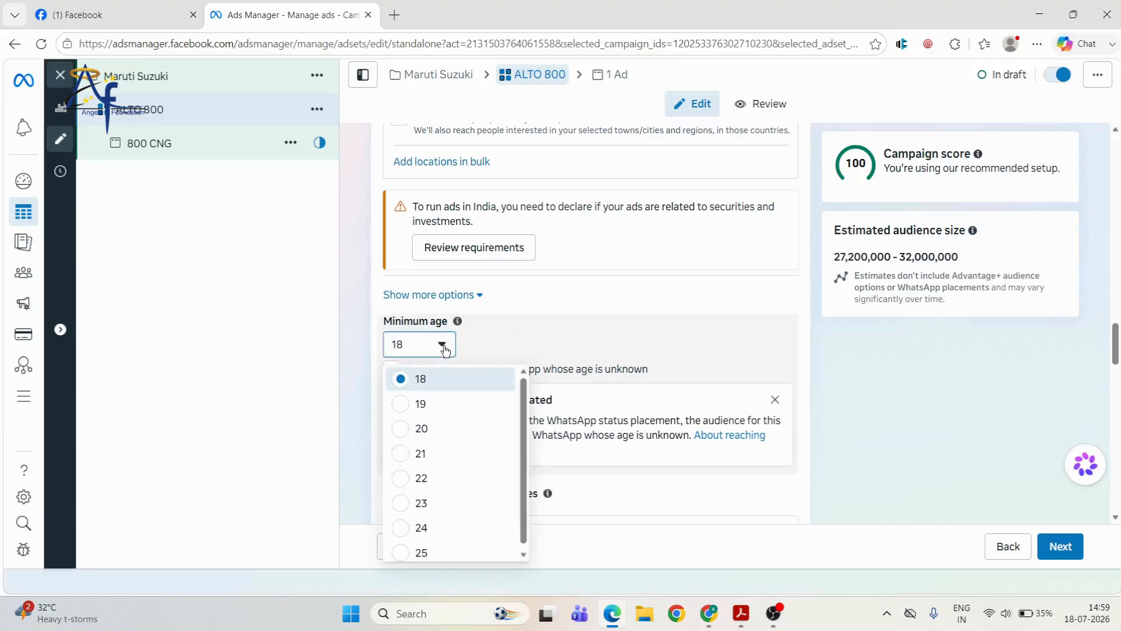
click(446, 348)
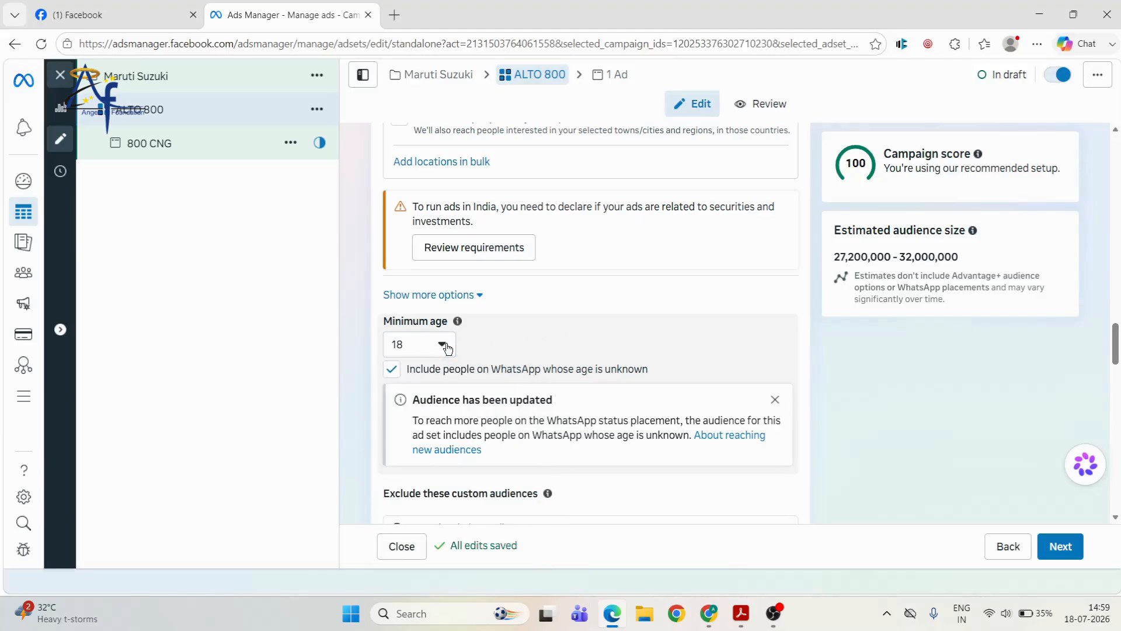
click(448, 348)
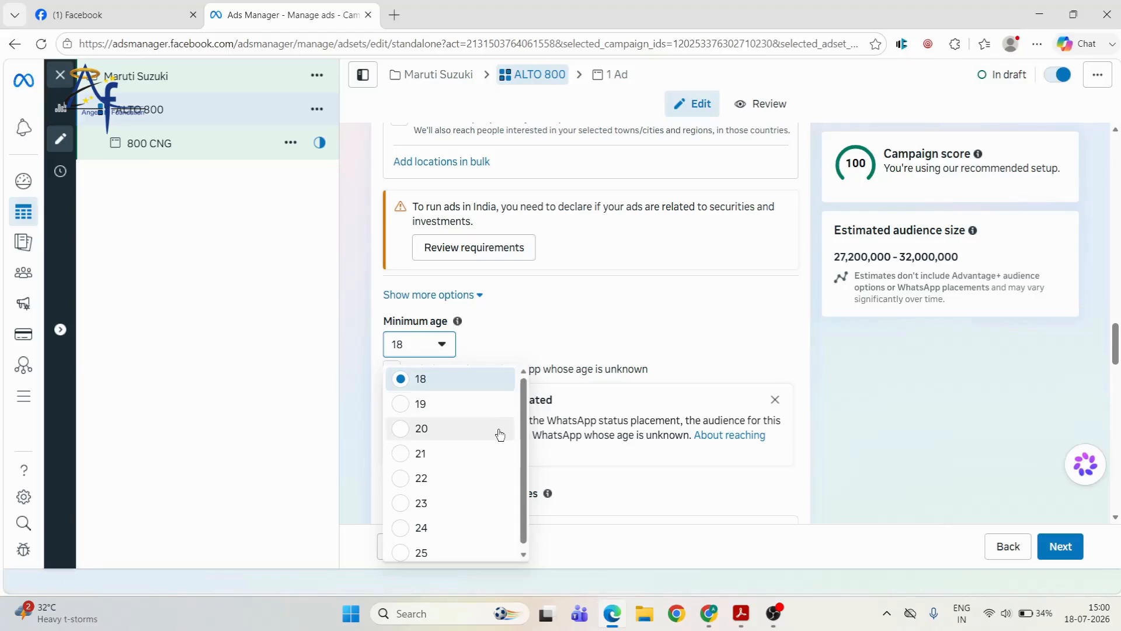
scroll(500, 434, down, 1)
scroll(487, 421, up, 1)
scroll(455, 378, down, 1)
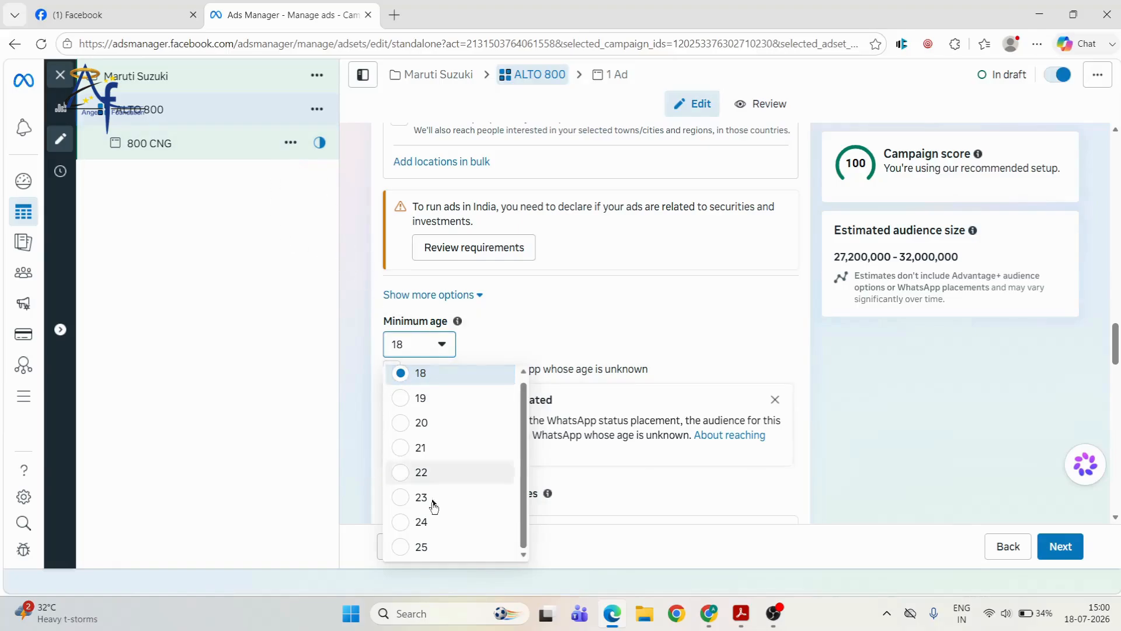
click(442, 543)
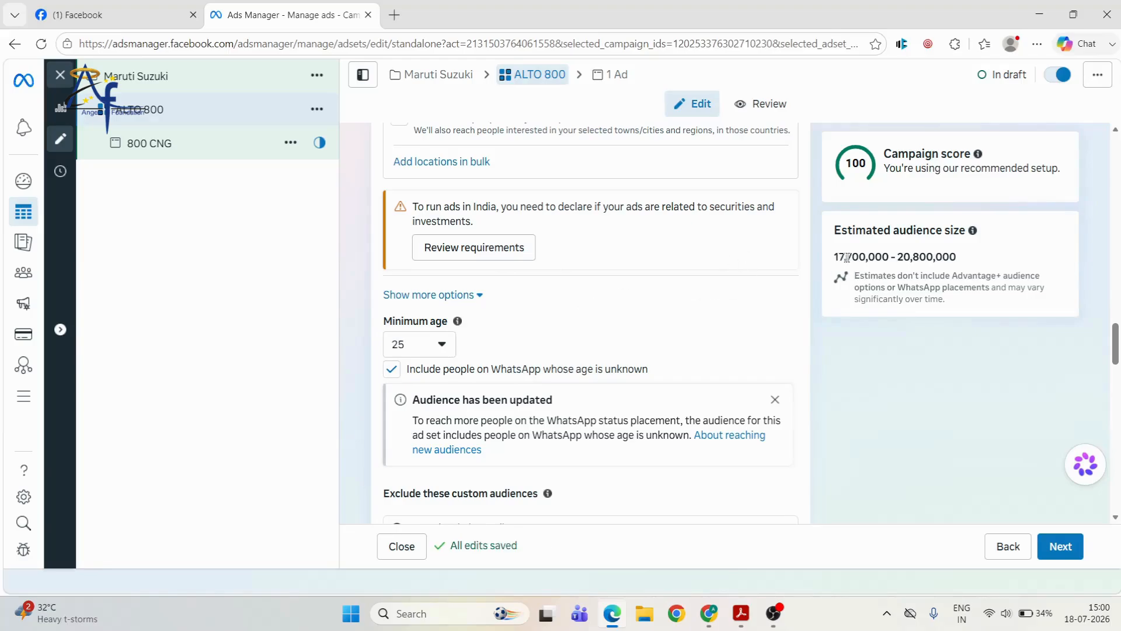
Review the ad set's daily budget and schedule alongside the estimated audience size, and return to the minimum age settings
scroll(738, 283, up, 10)
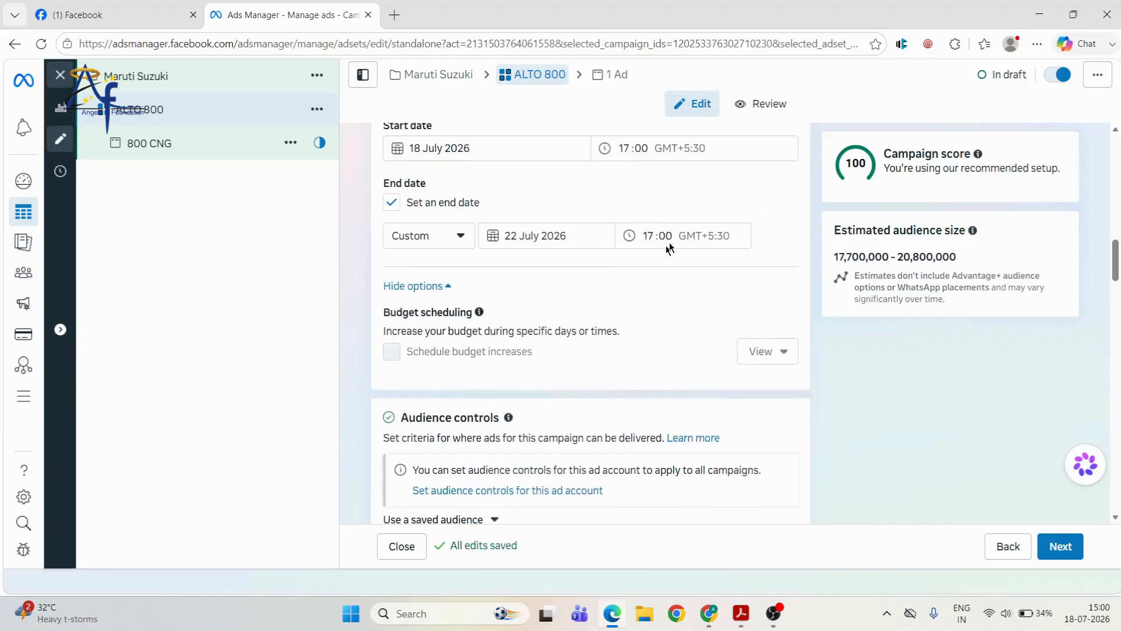
scroll(654, 210, up, 5)
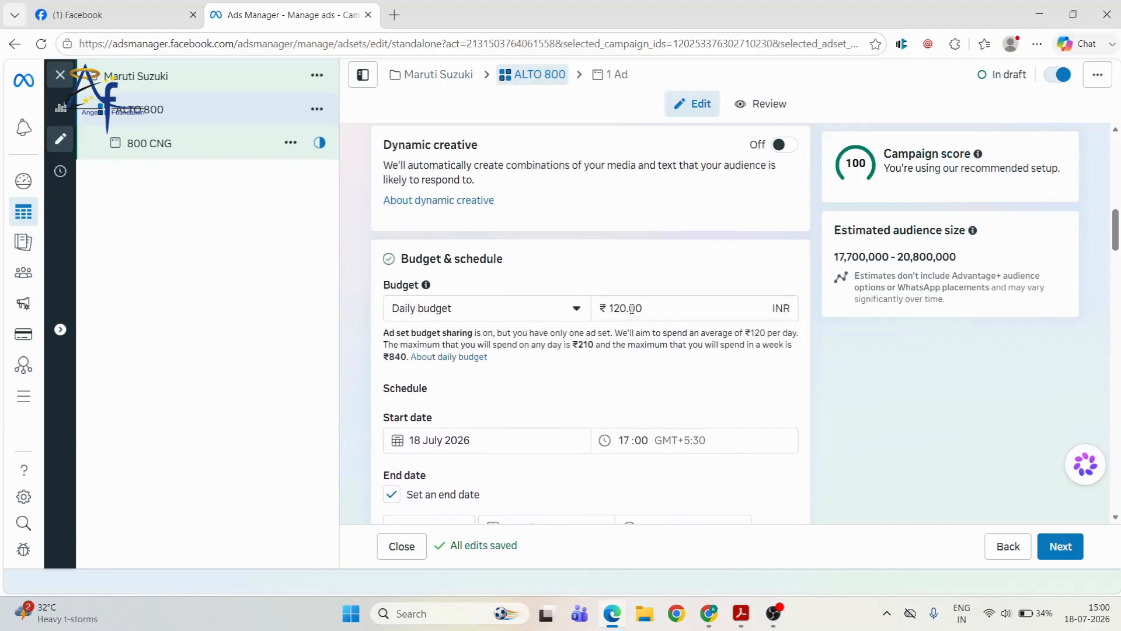
scroll(632, 308, down, 10)
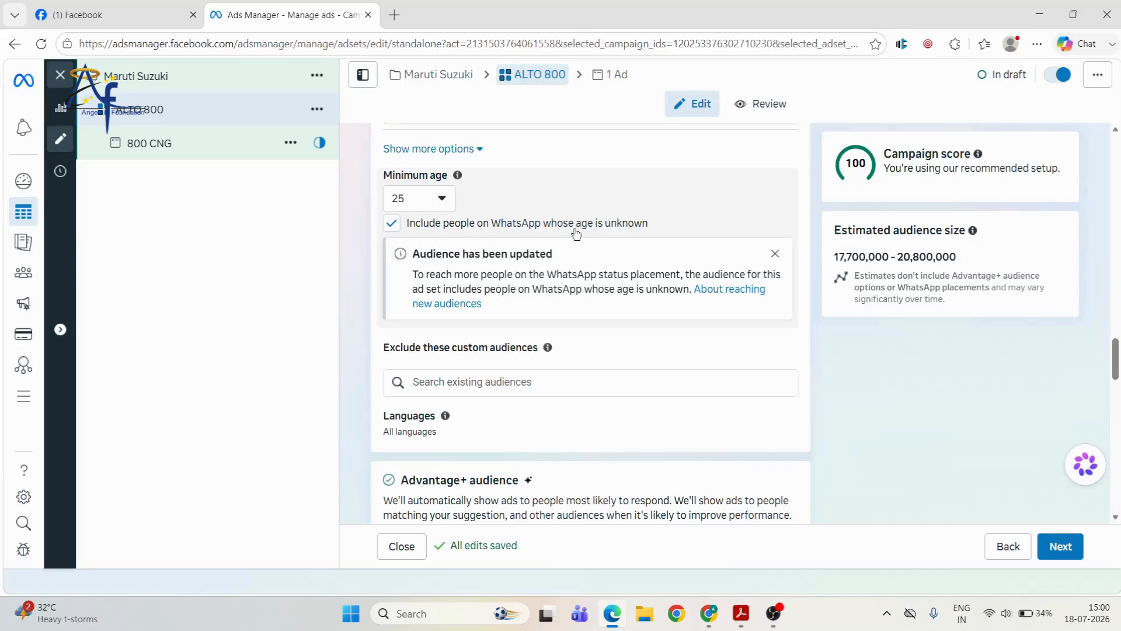
Add Hindi and Spanish to the Languages setting of the ALTO 800 ad set's audience controls
scroll(629, 232, up, 1)
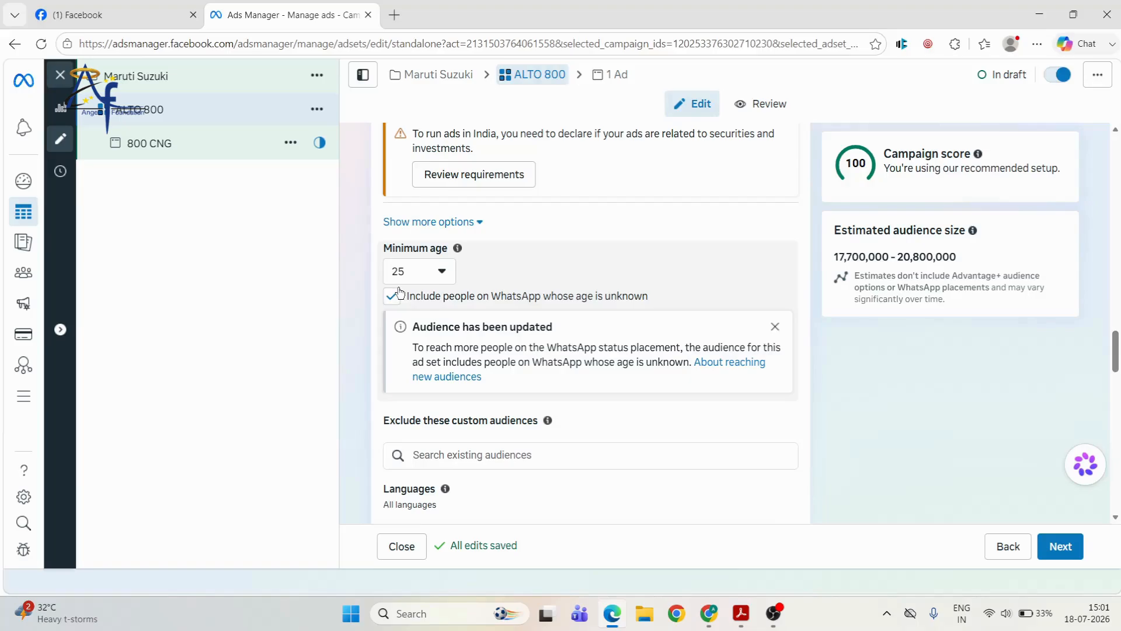
scroll(398, 291, down, 1)
scroll(435, 295, down, 1)
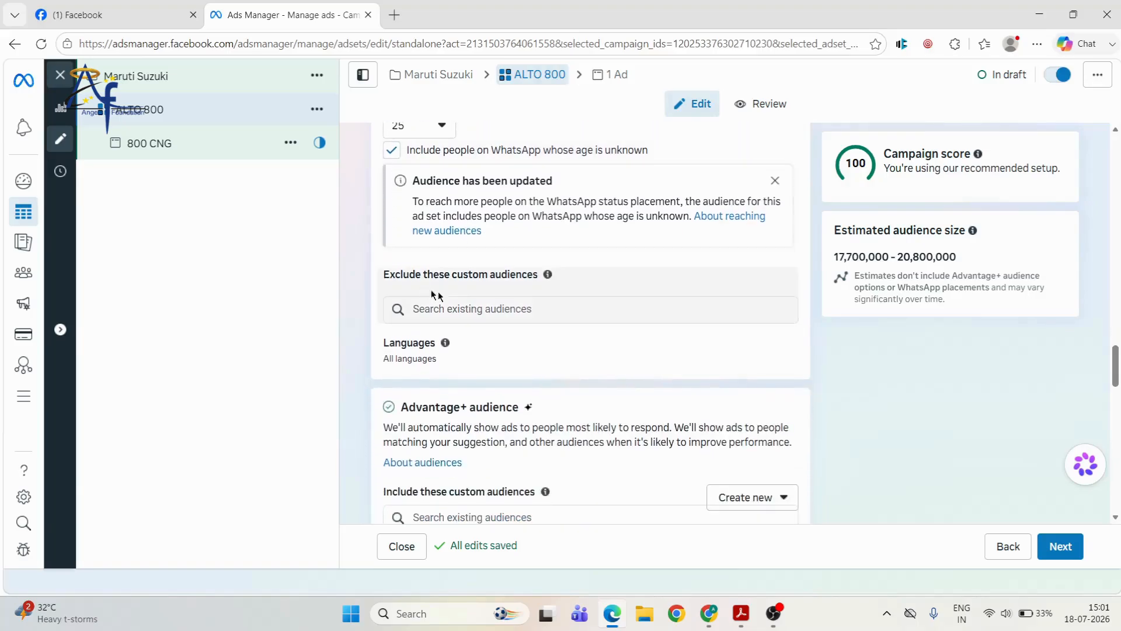
scroll(467, 300, down, 2)
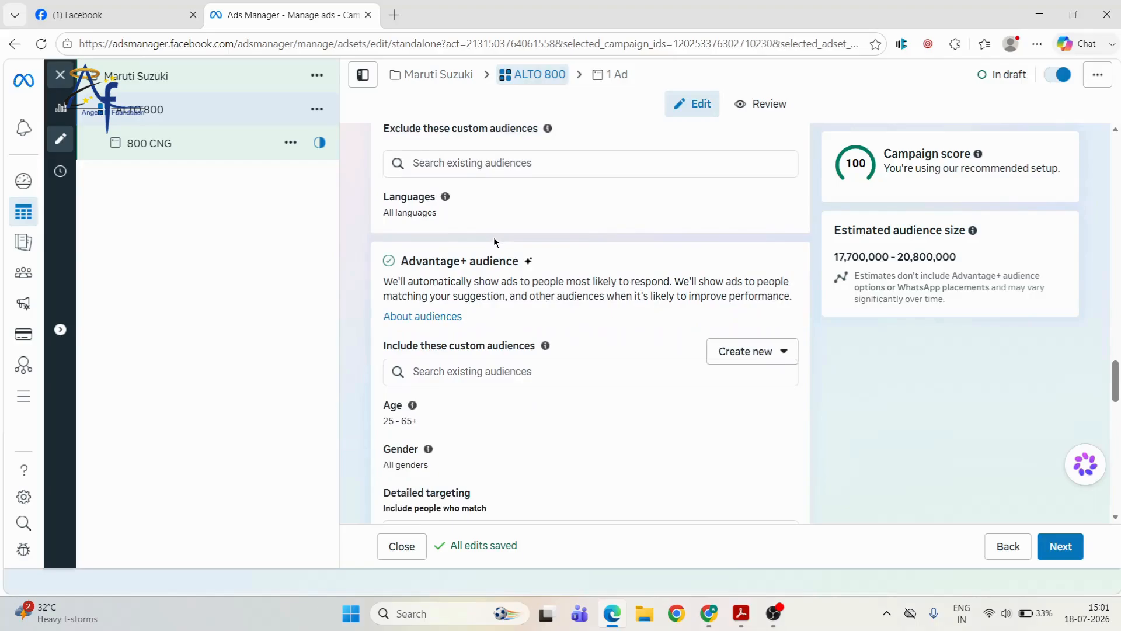
scroll(494, 236, down, 1)
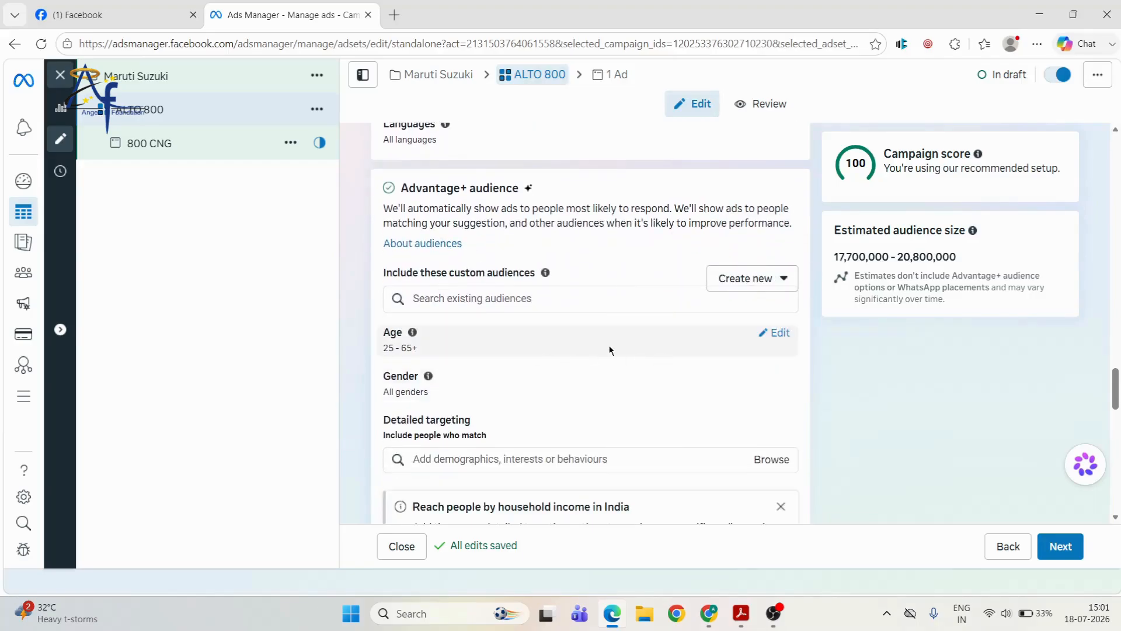
scroll(610, 347, down, 1)
scroll(584, 292, up, 3)
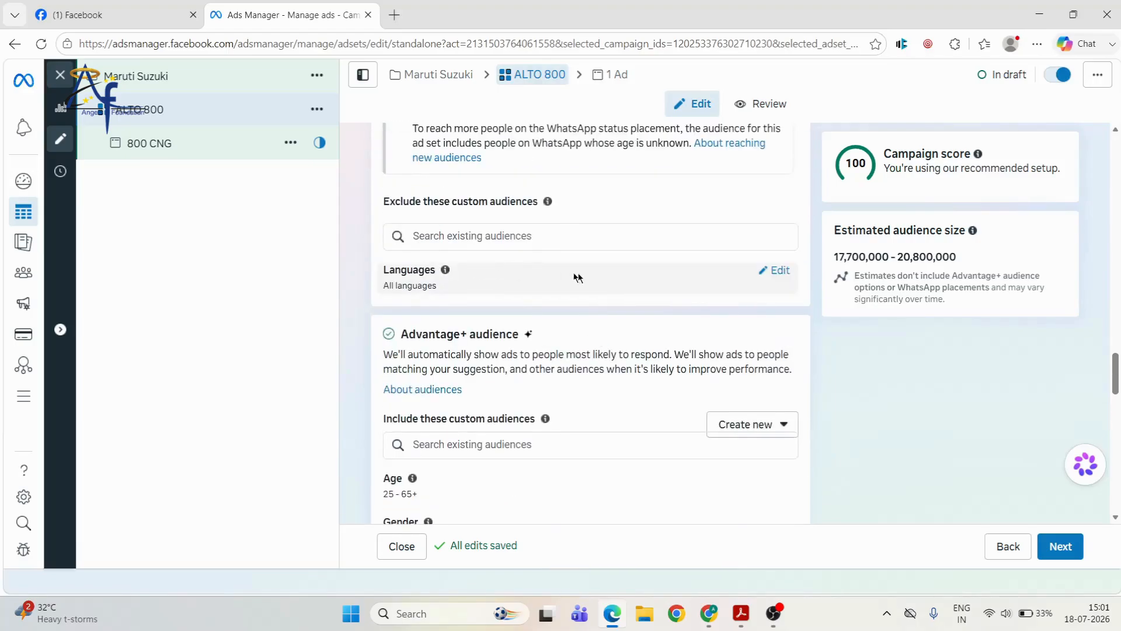
click(774, 270)
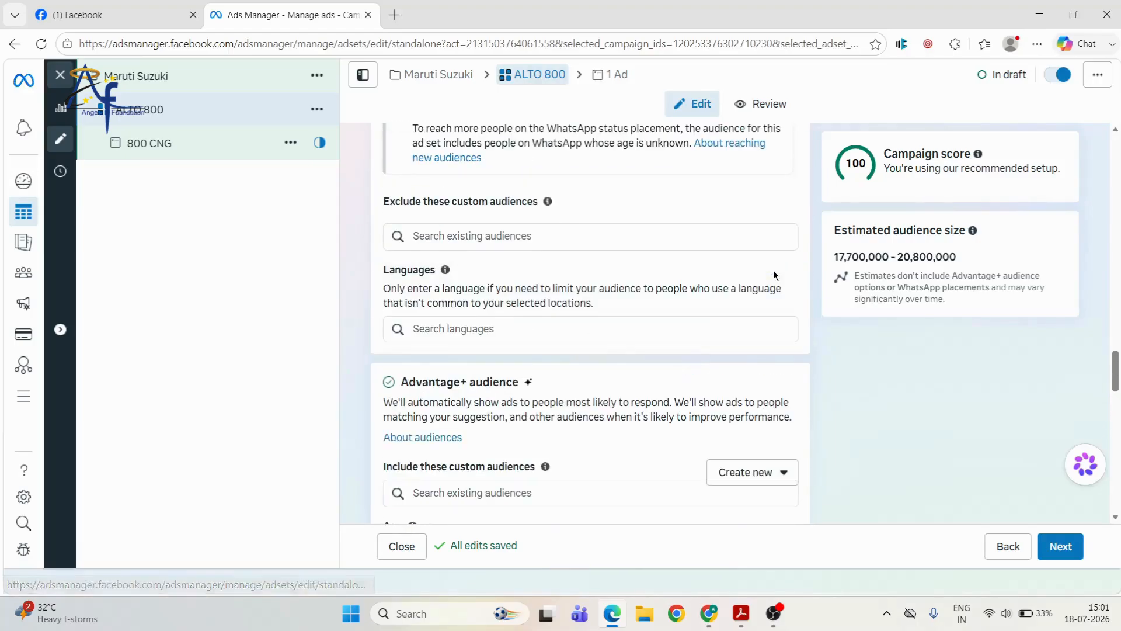
click(591, 326)
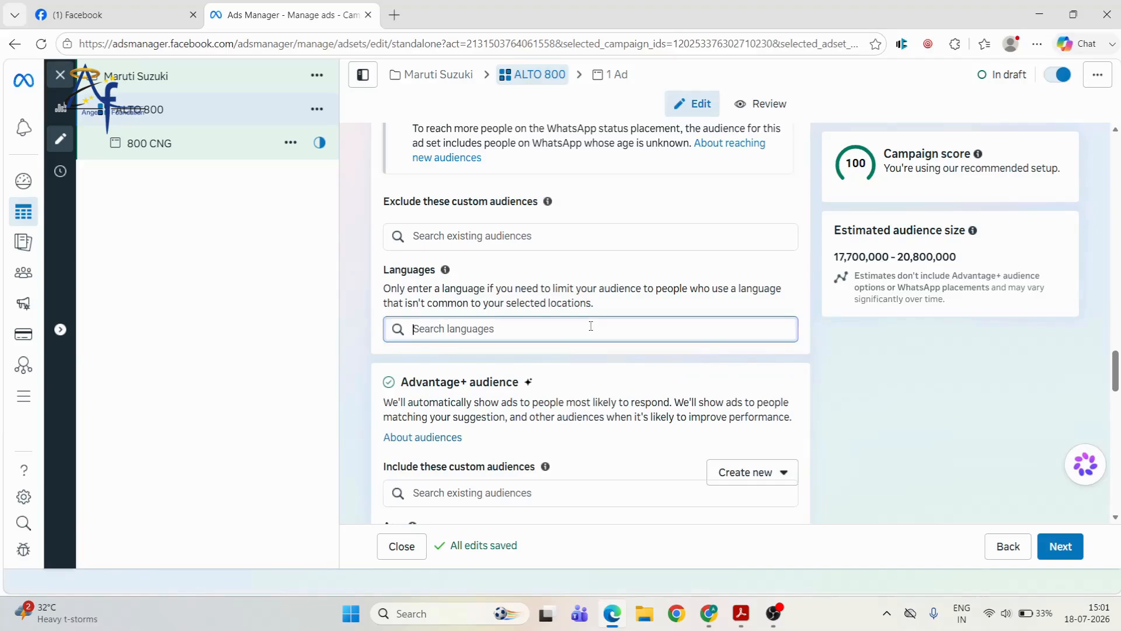
text(Hindi)
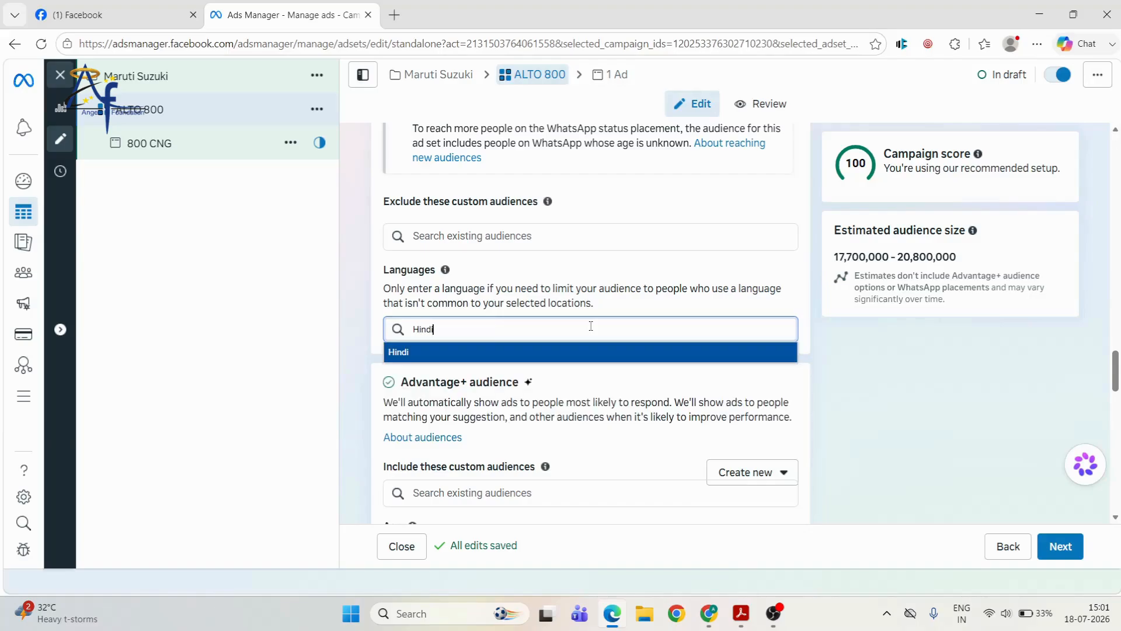
click(538, 353)
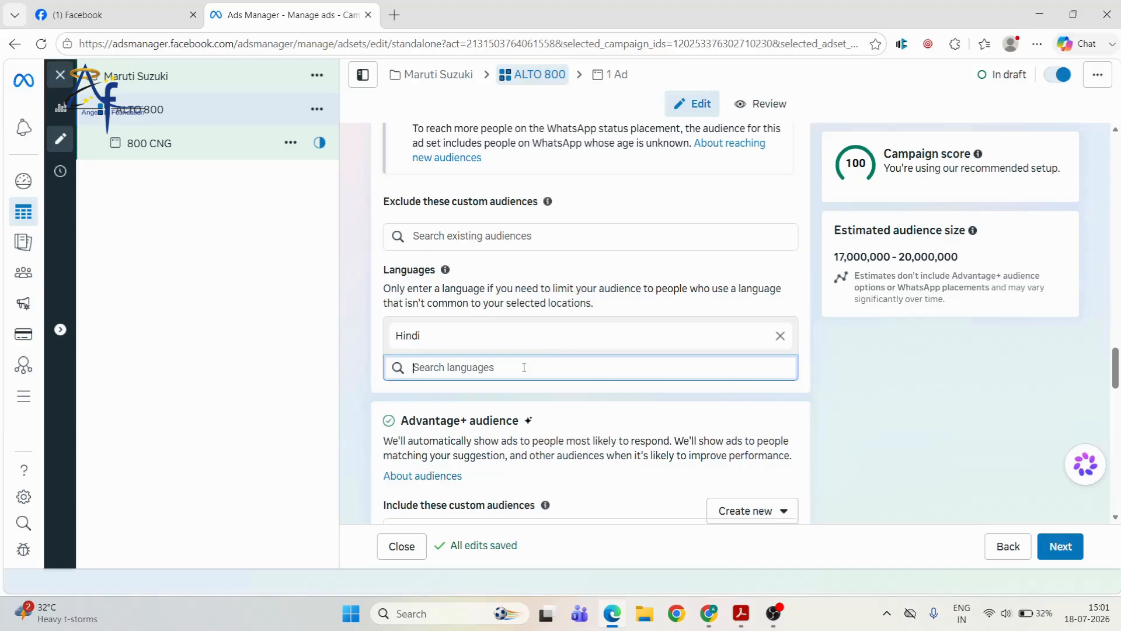
text(Spanish)
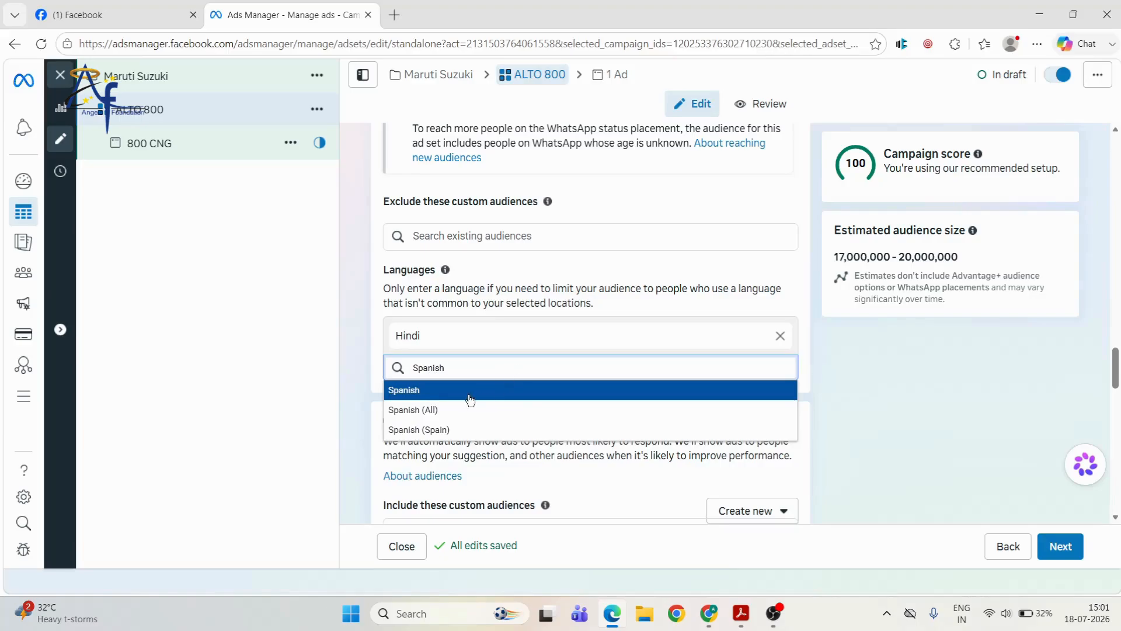
click(469, 395)
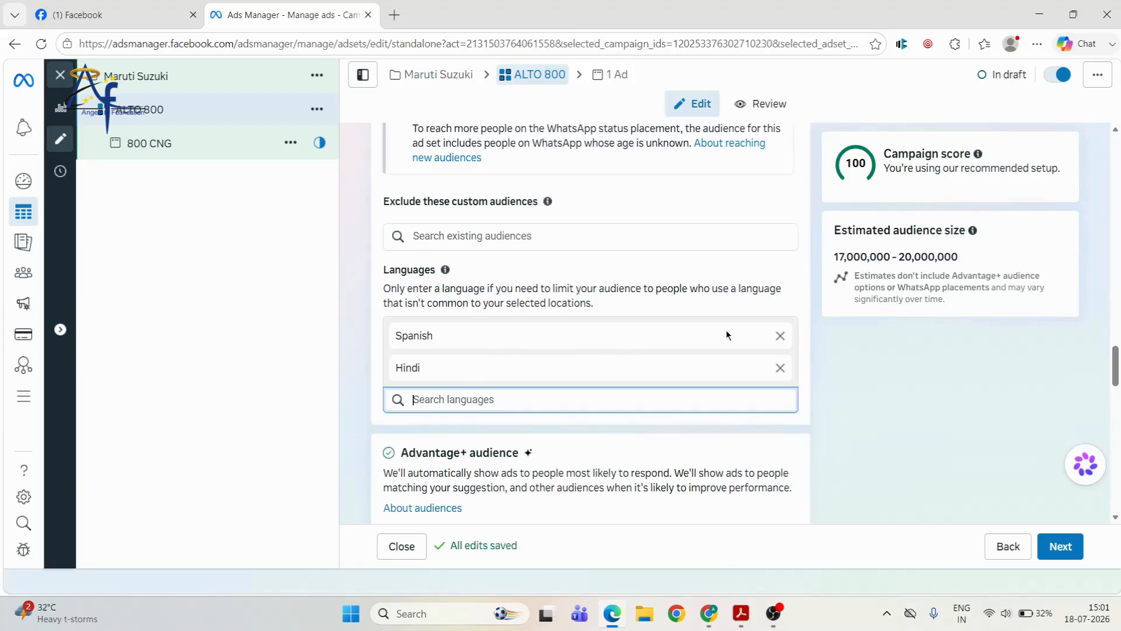
Remove Spanish and Hindi from the ad set's audience languages
click(781, 336)
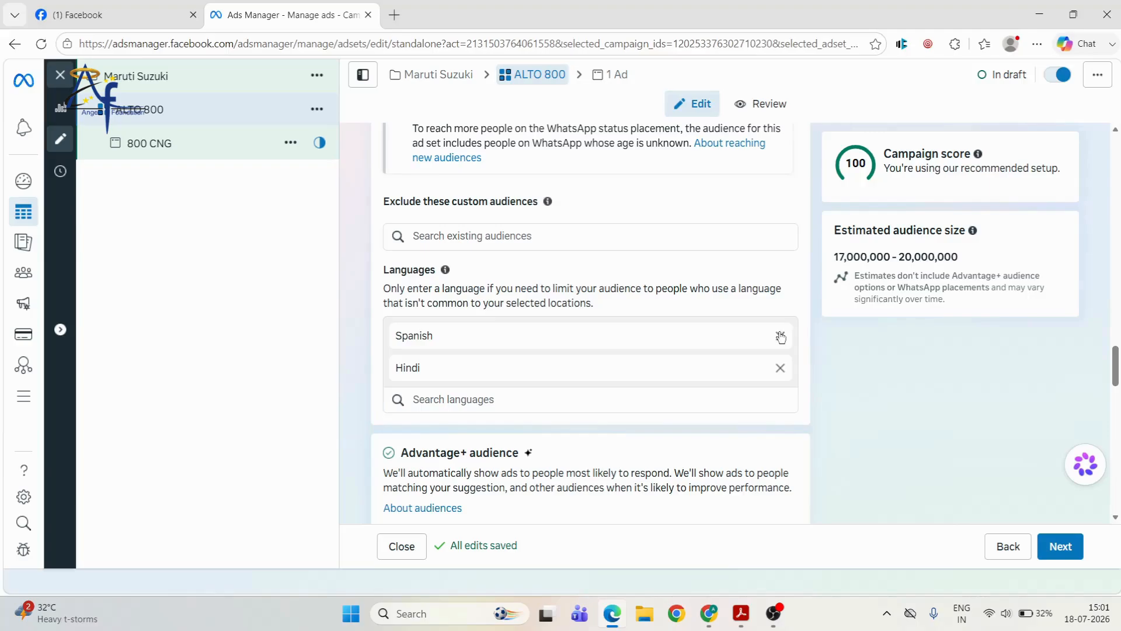
click(781, 337)
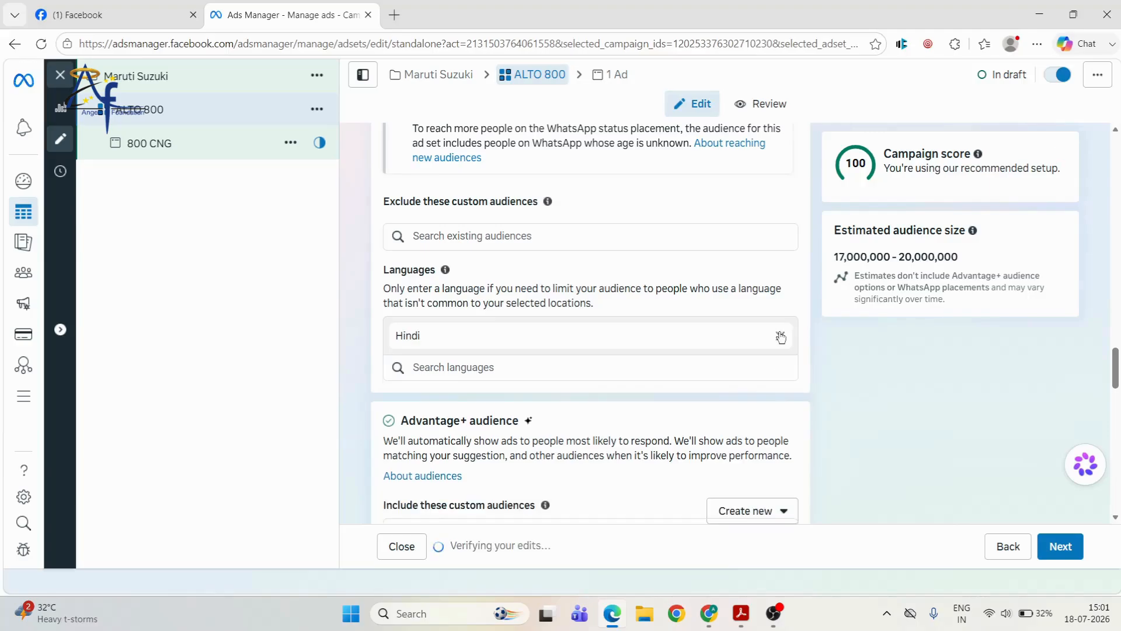
click(781, 337)
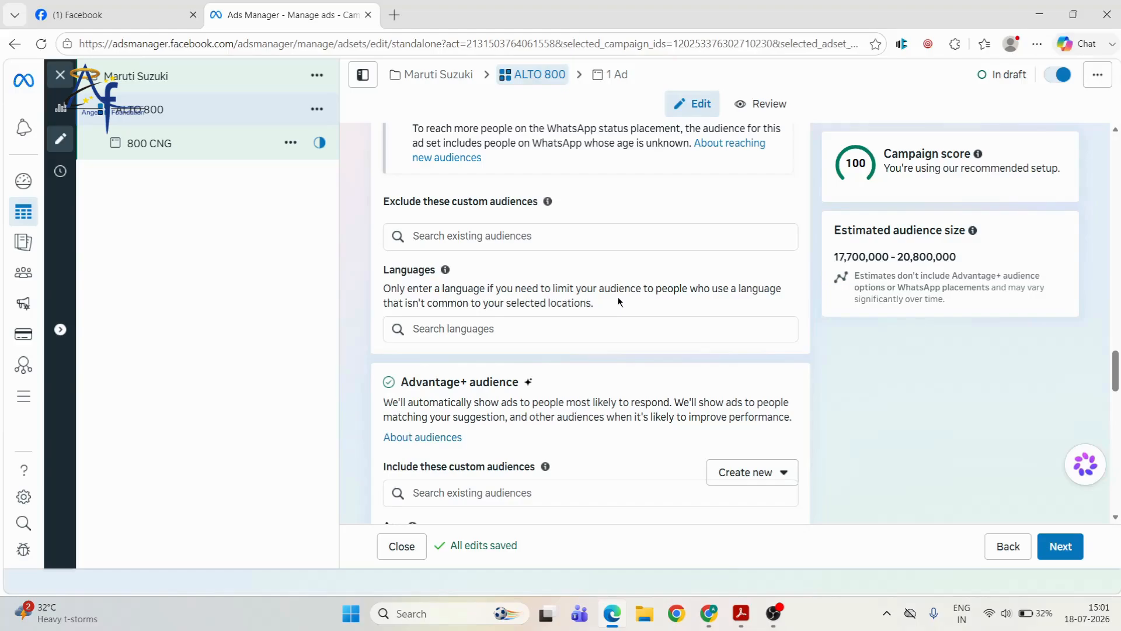
Review the ad set's locations, minimum age, exclusions, languages and Advantage+ audience settings
scroll(618, 297, up, 10)
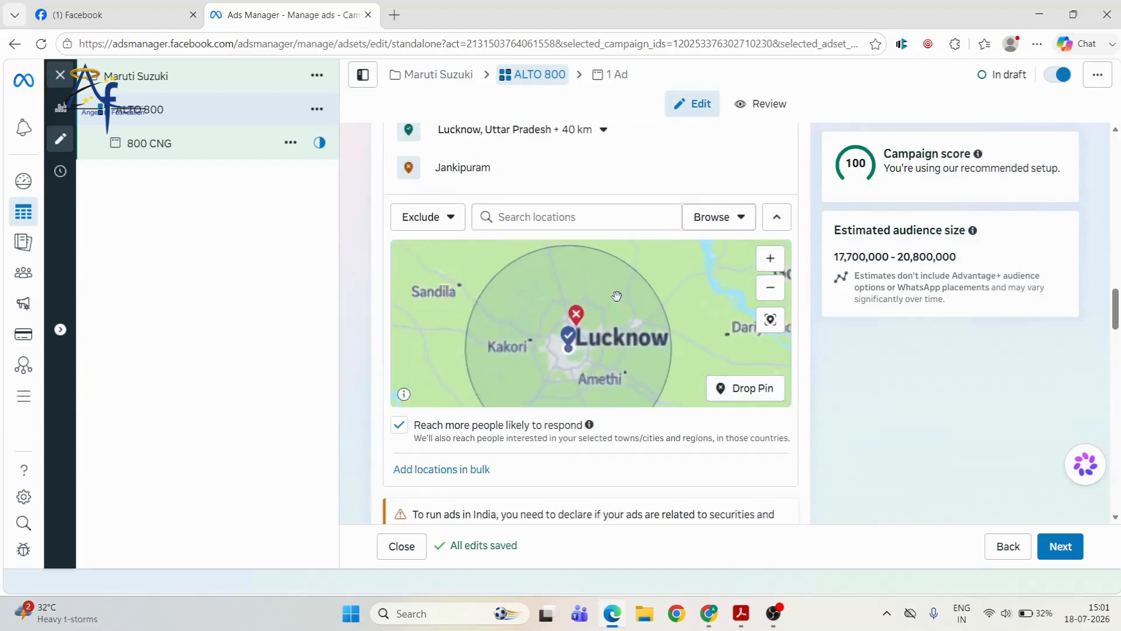
scroll(618, 296, down, 1)
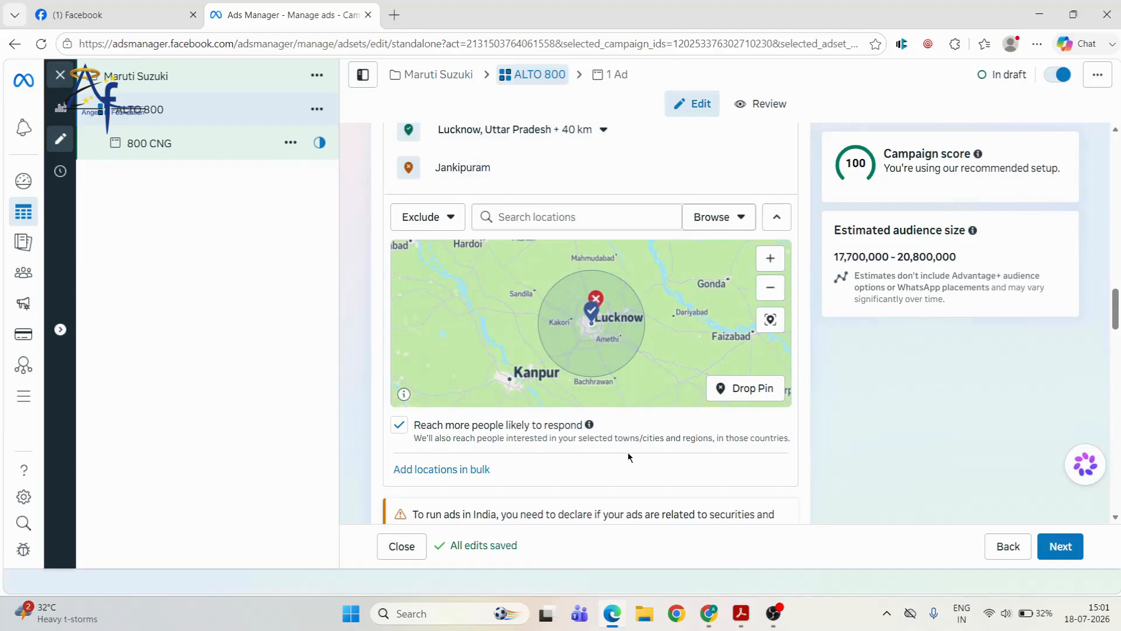
scroll(628, 456, down, 10)
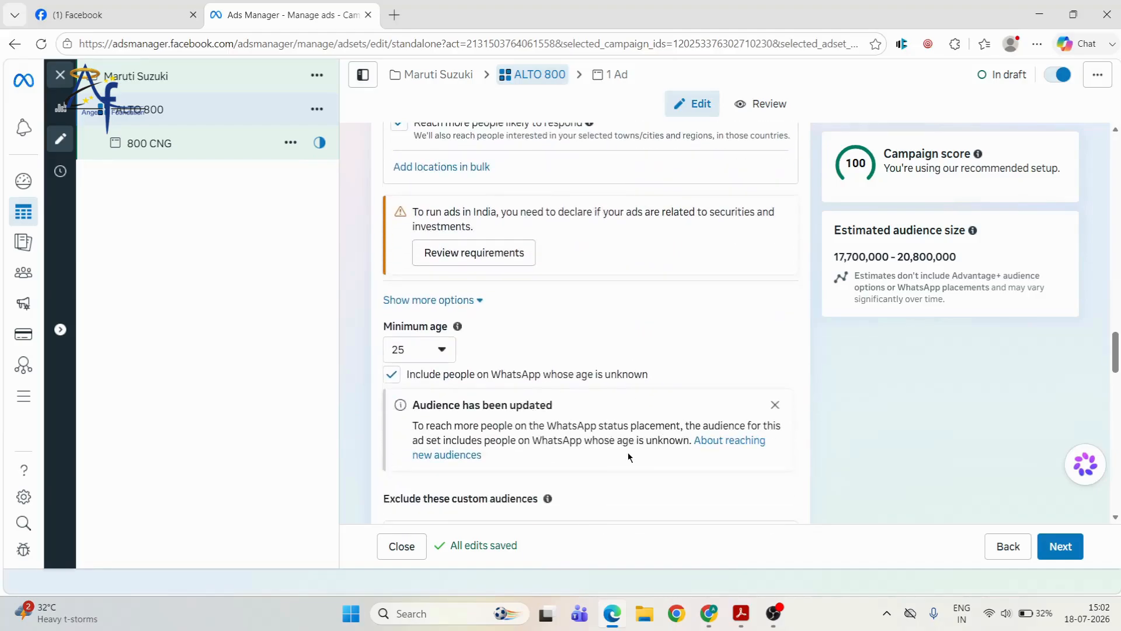
scroll(628, 452, down, 2)
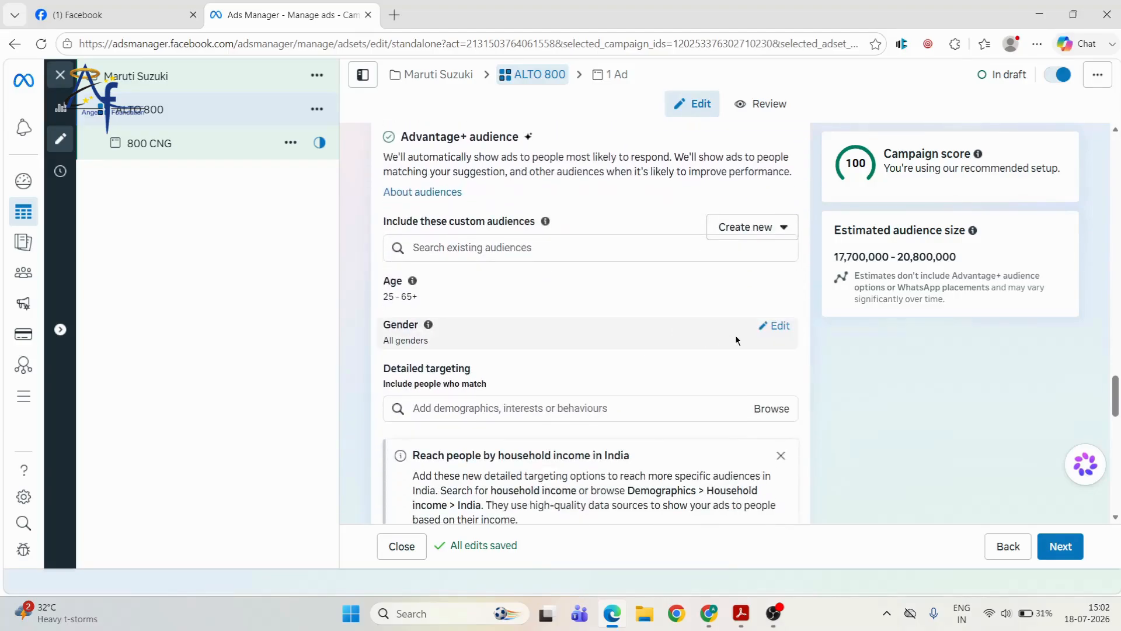
scroll(730, 299, up, 3)
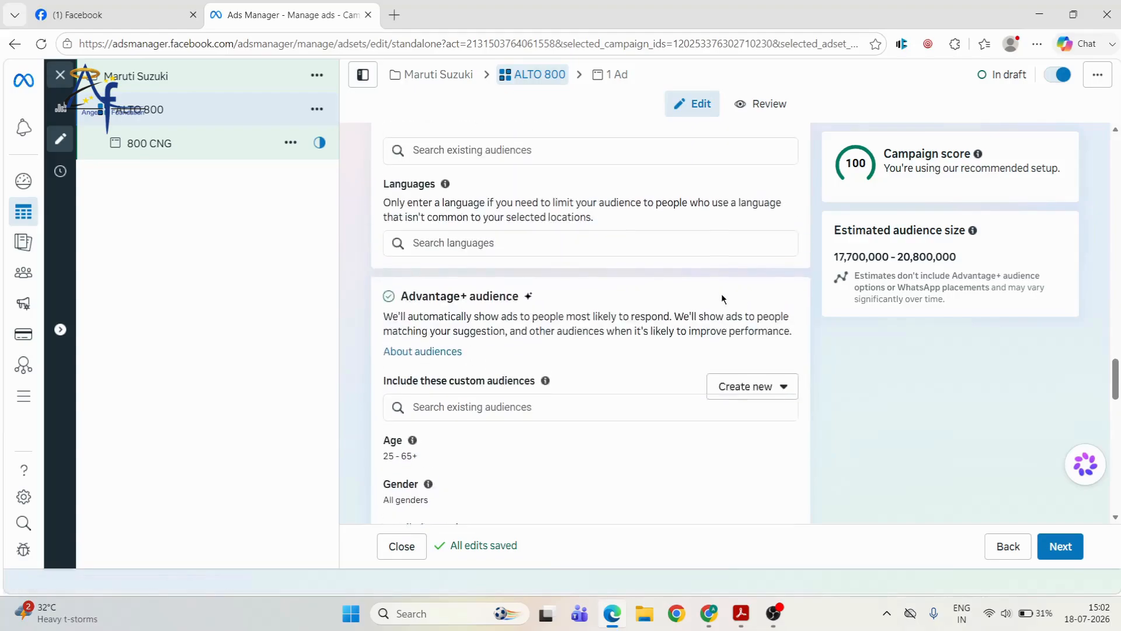
scroll(722, 299, up, 1)
scroll(622, 334, down, 1)
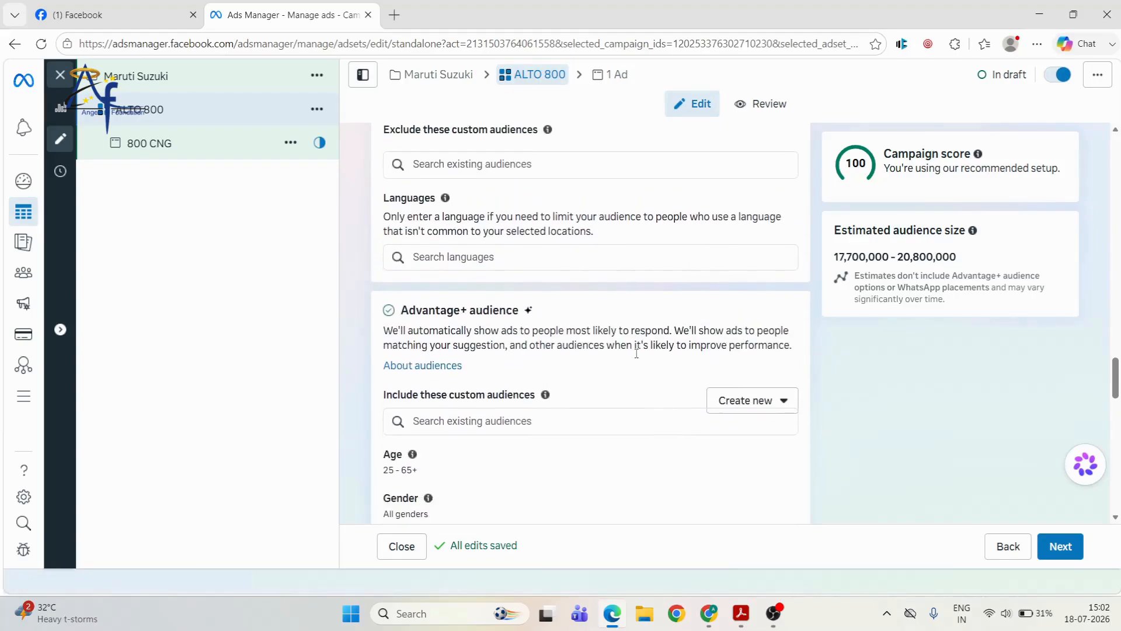
scroll(637, 353, down, 2)
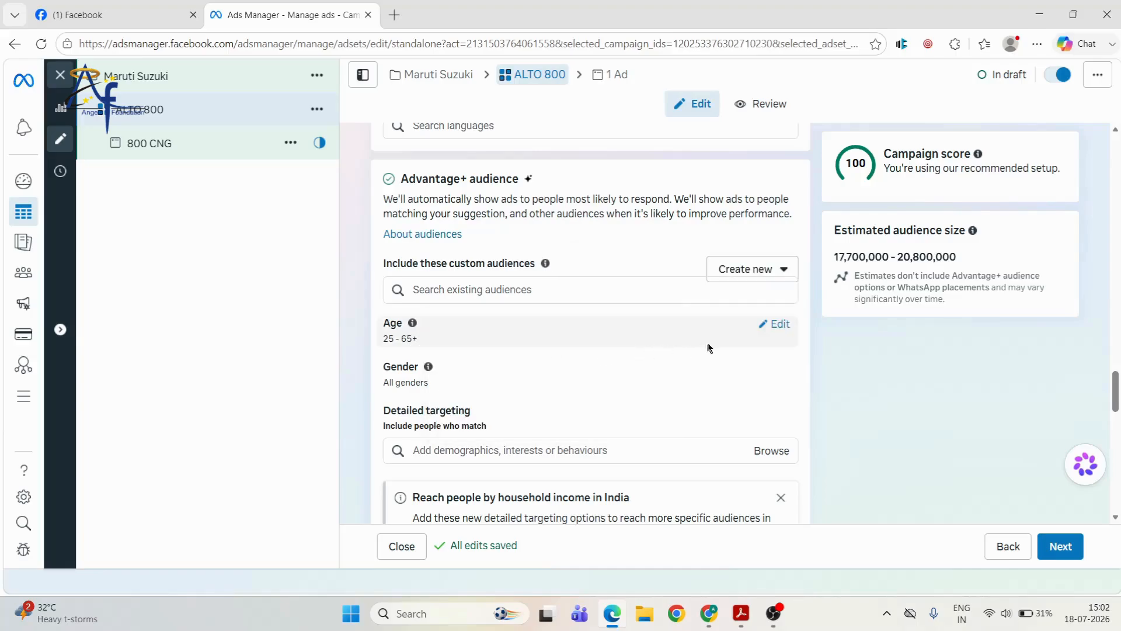
scroll(474, 270, up, 3)
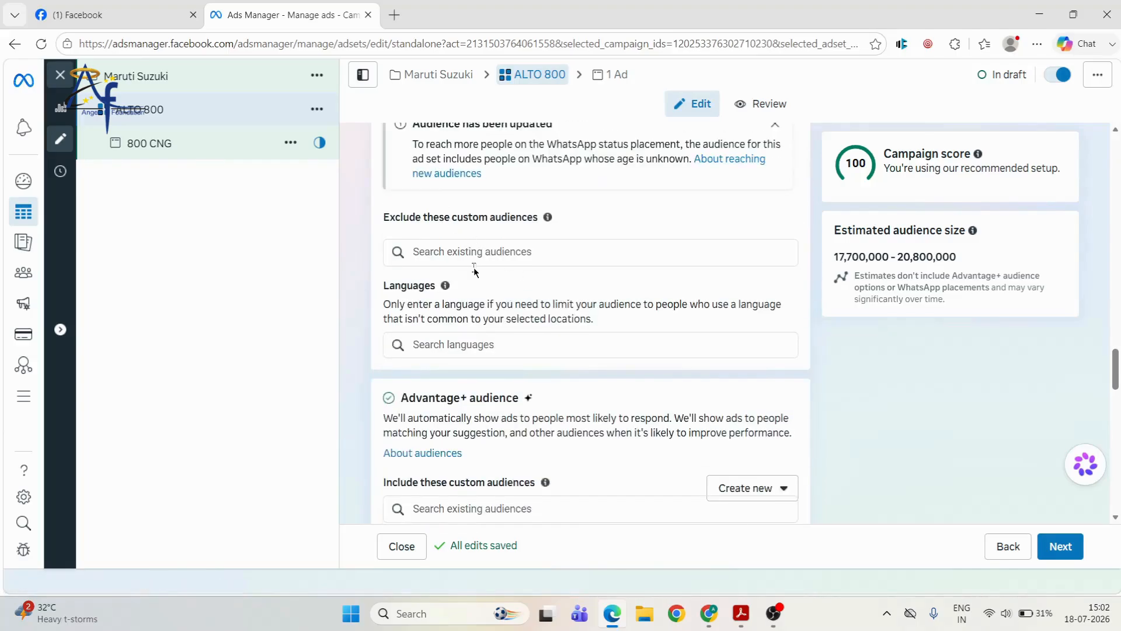
Edit the age range in the Advantage+ audience section and set its lower limit to 30
scroll(474, 270, down, 4)
click(766, 252)
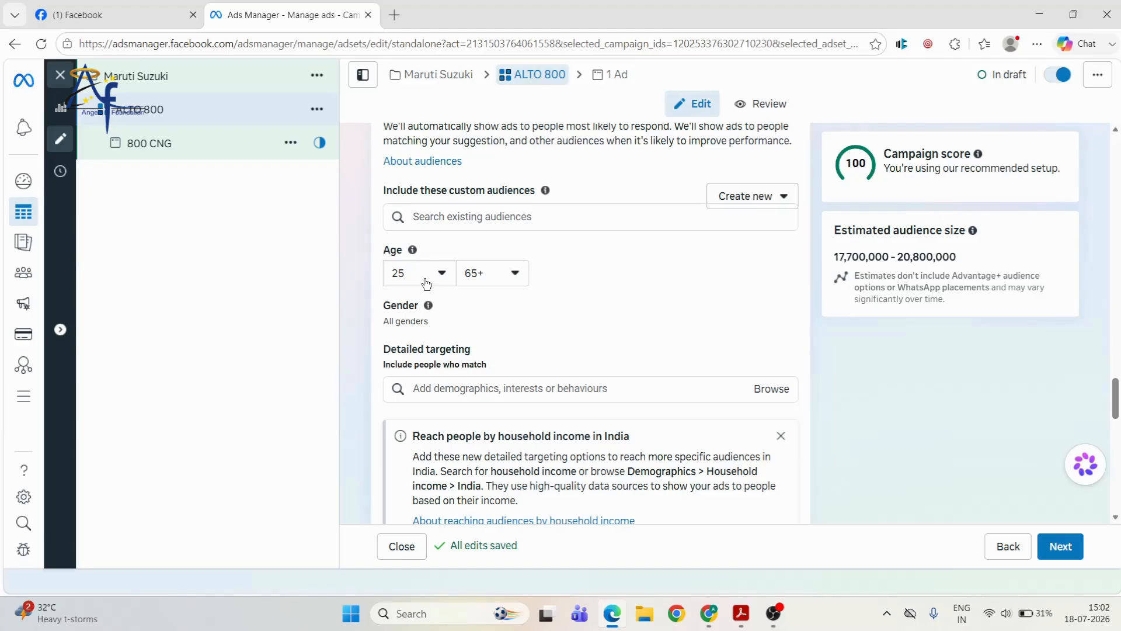
click(450, 282)
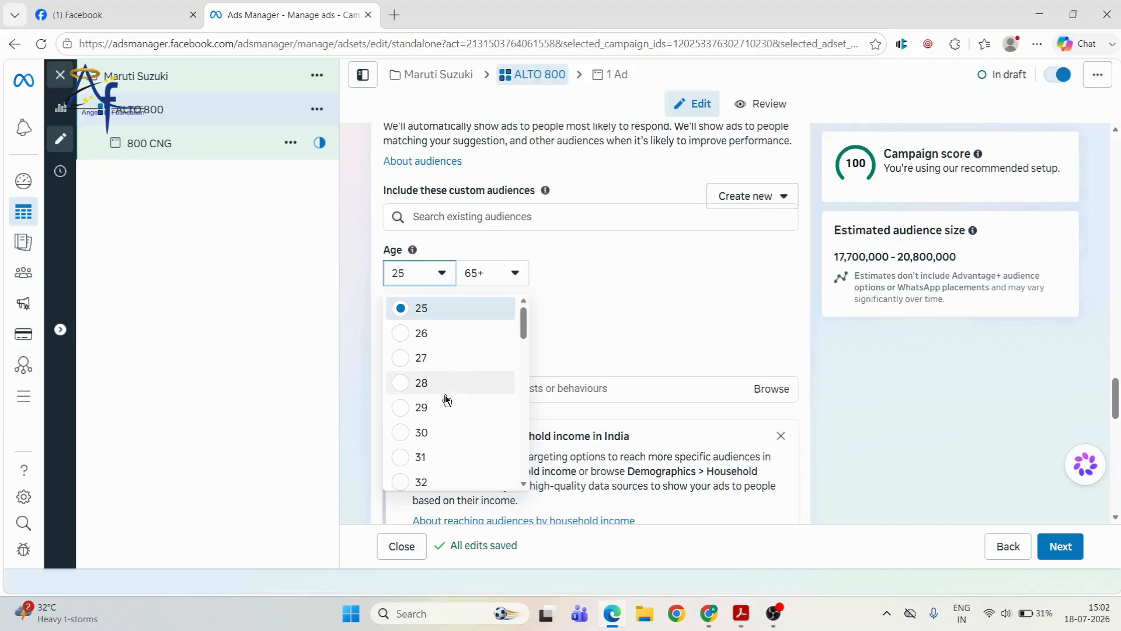
click(445, 427)
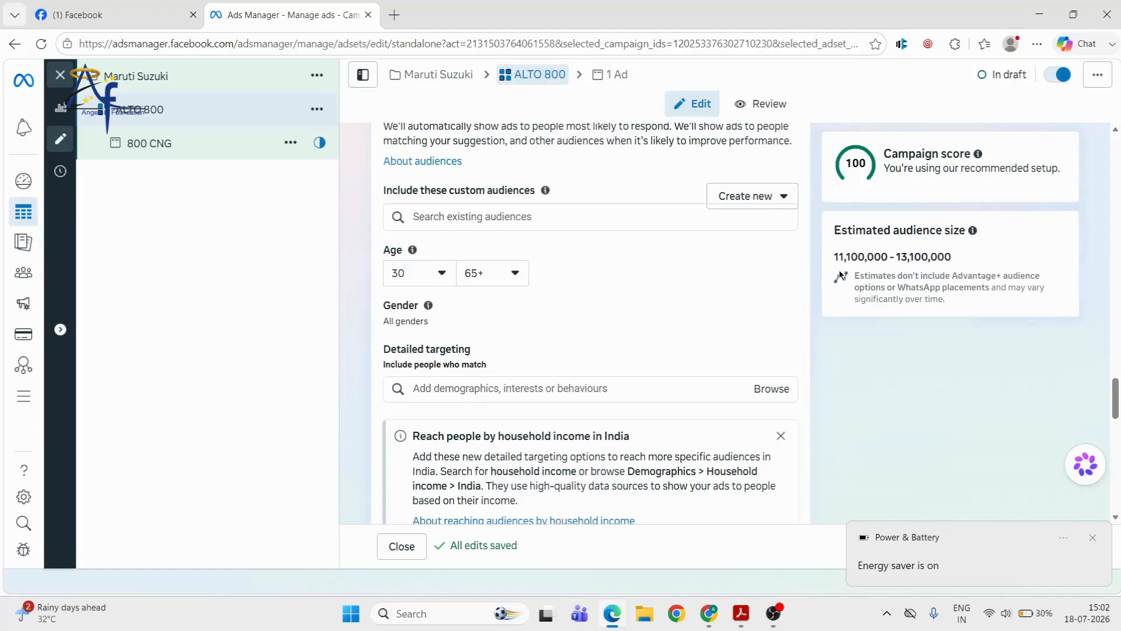
Switch to the Google Meet call to unmute the microphone, and return to Ads Manager
click(709, 613)
click(628, 556)
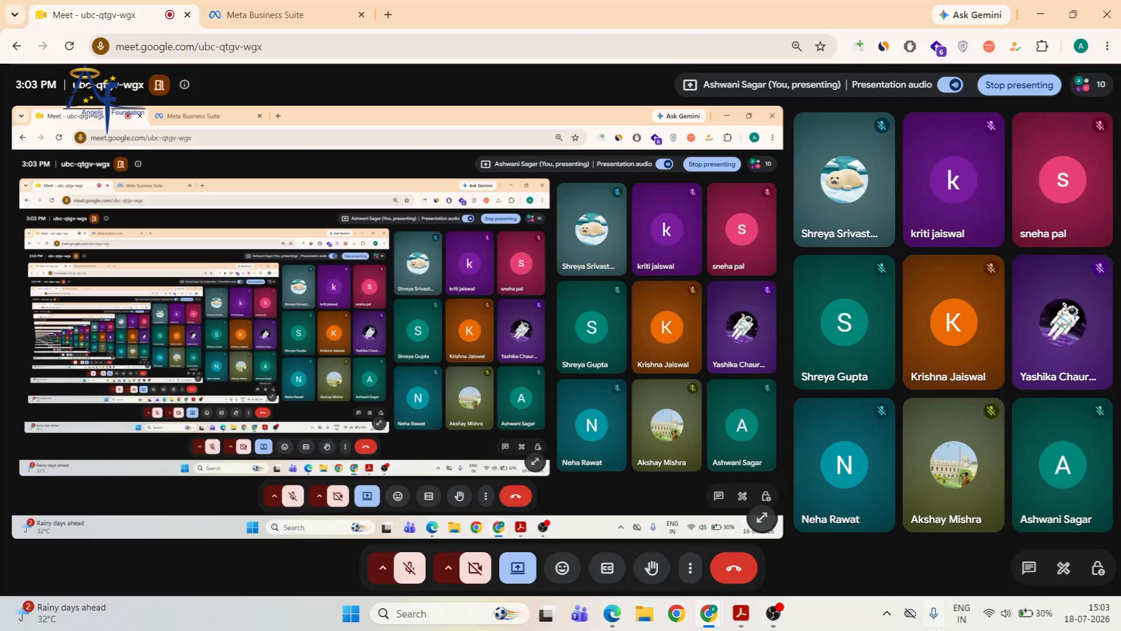
key(XF86MonBrightnessUp)
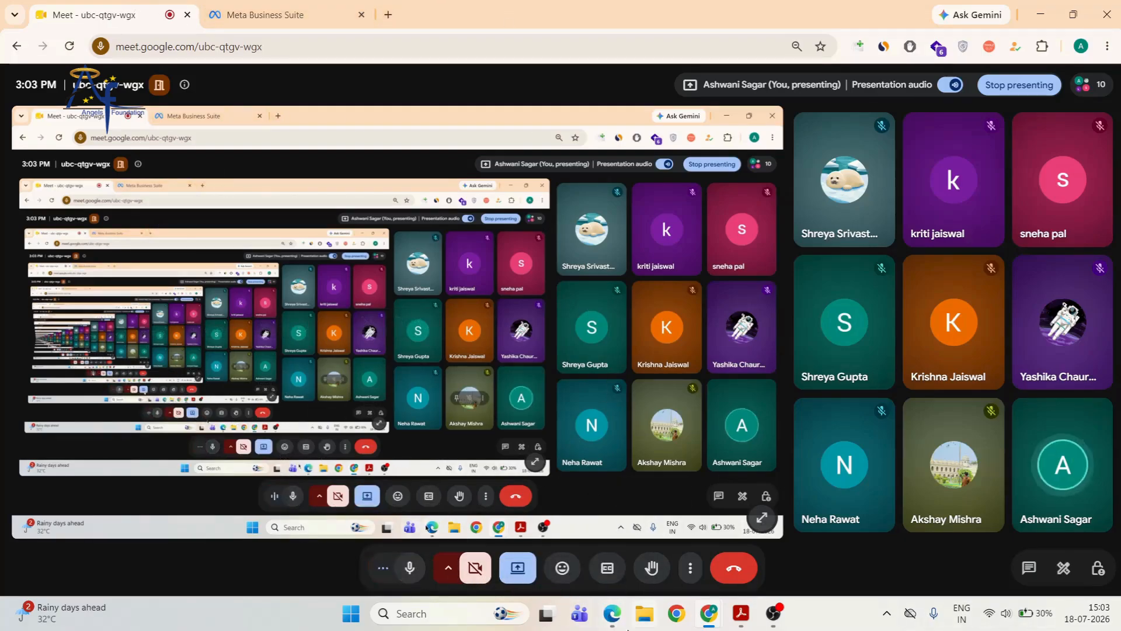
click(613, 621)
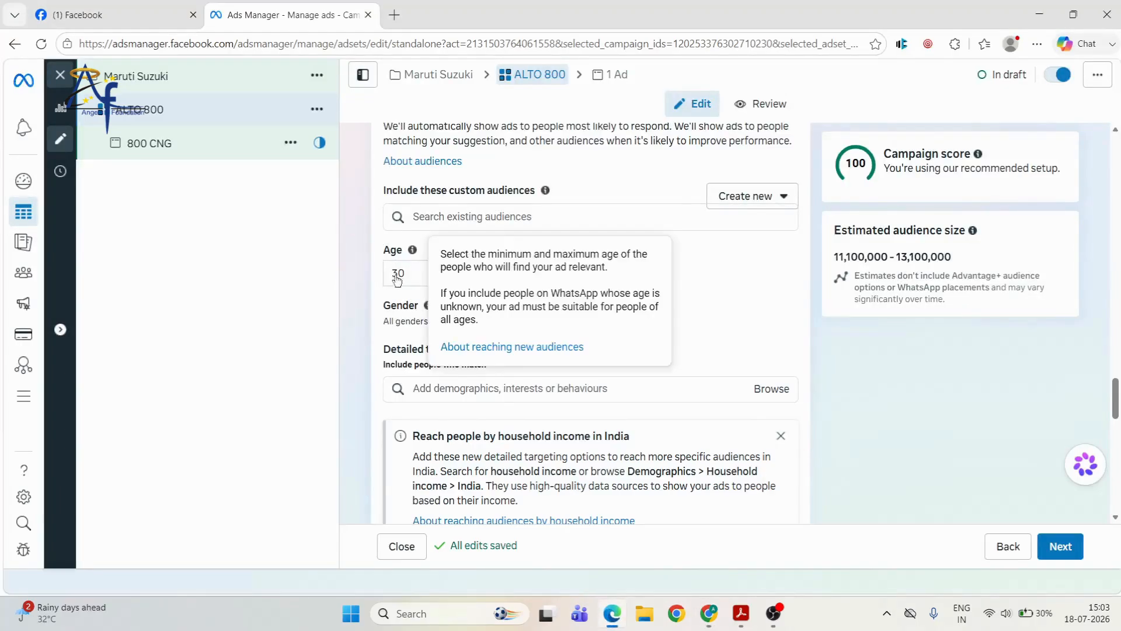
Try 64 as the upper age limit of the Advantage+ audience and set it back to 65+
click(426, 269)
click(429, 274)
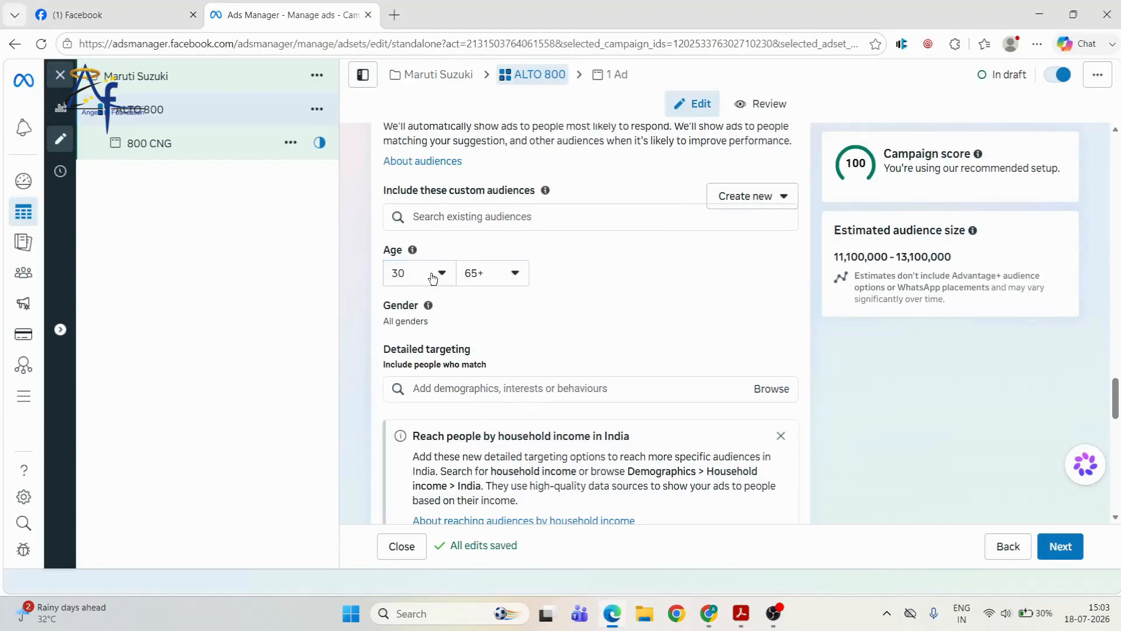
click(491, 275)
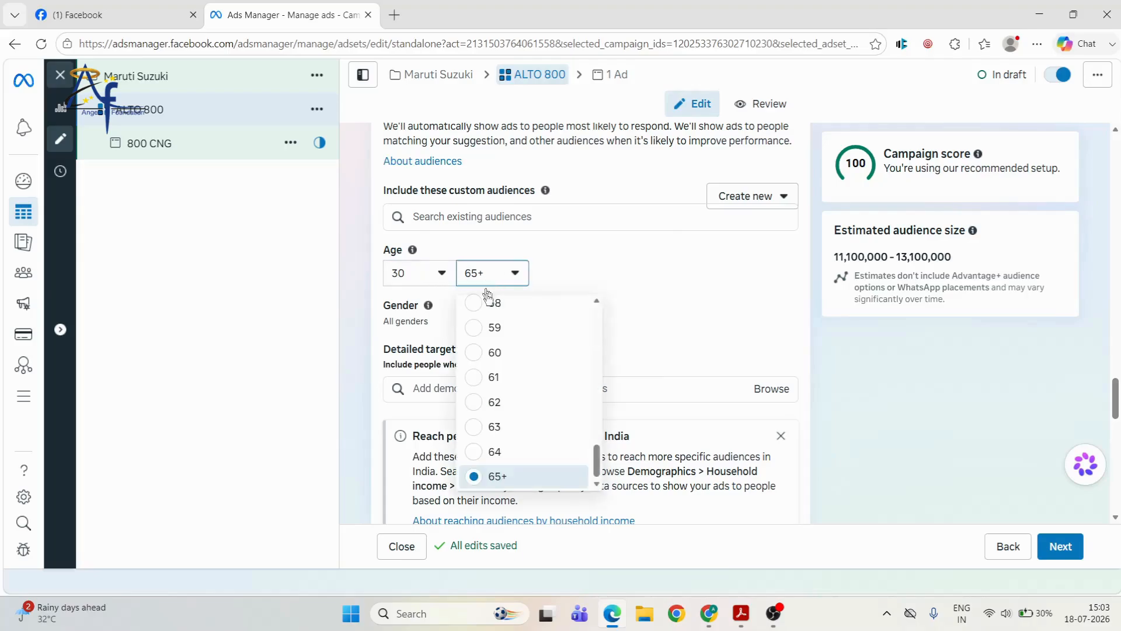
click(517, 476)
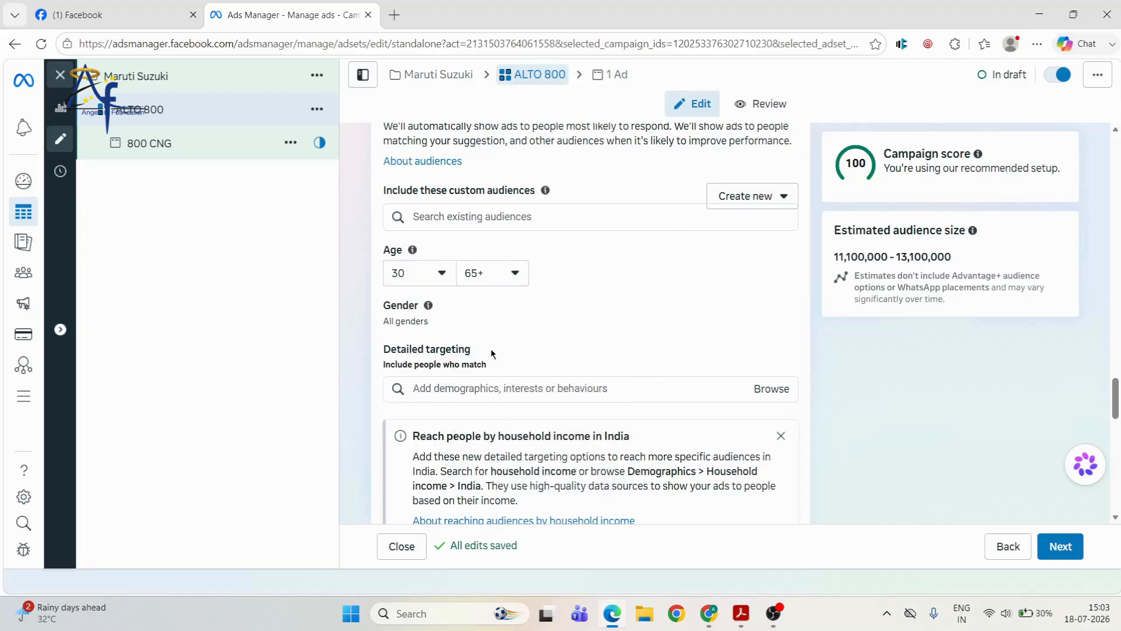
click(498, 285)
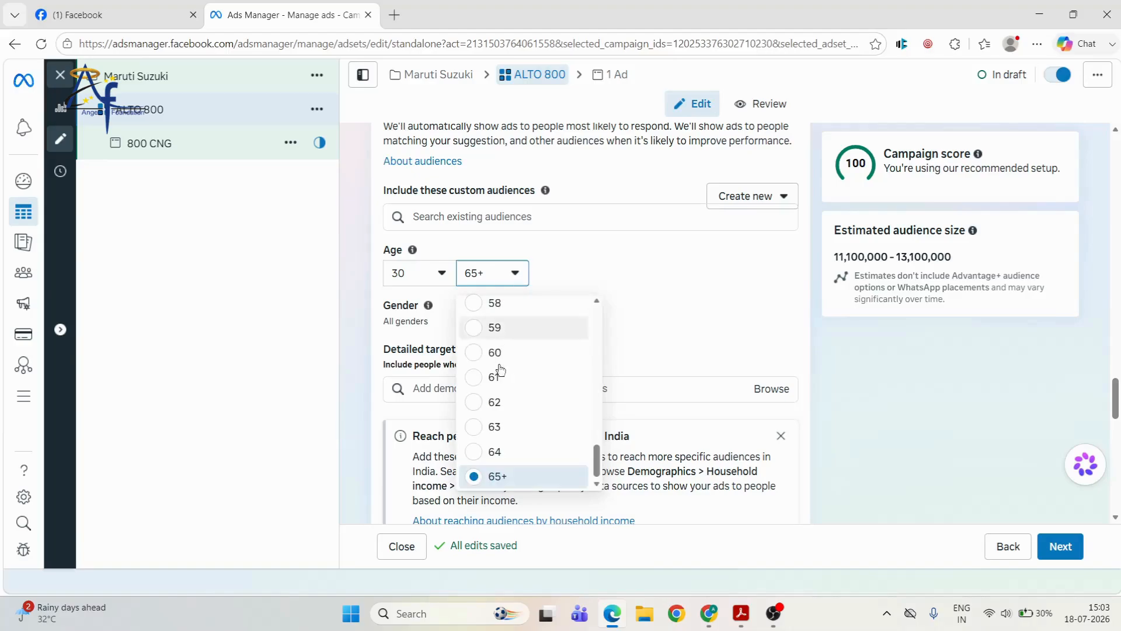
click(454, 328)
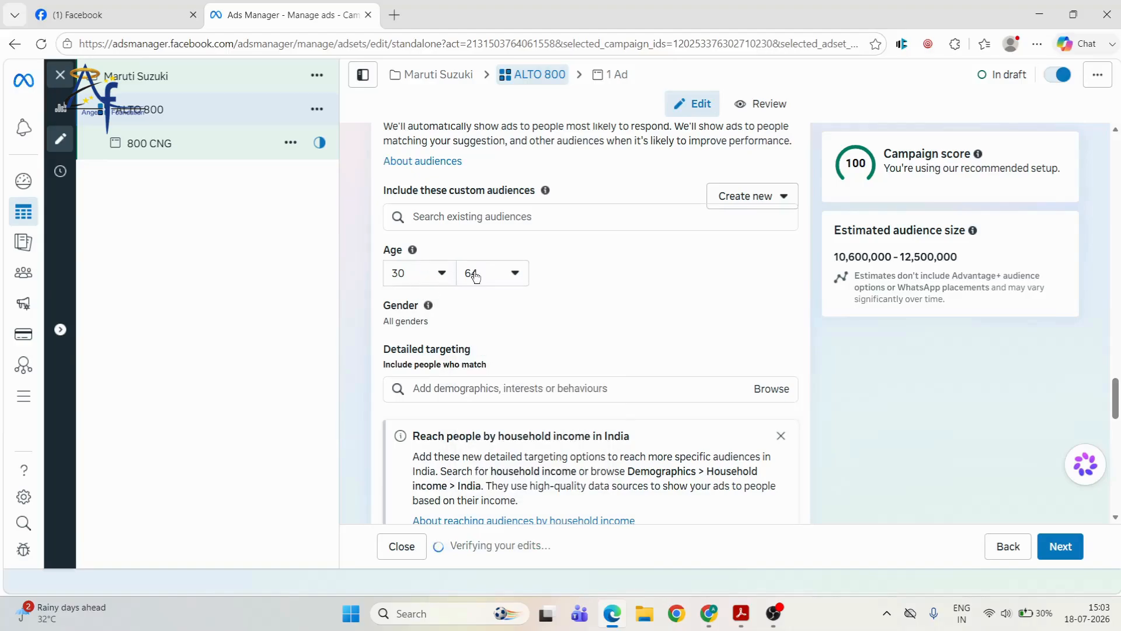
click(497, 276)
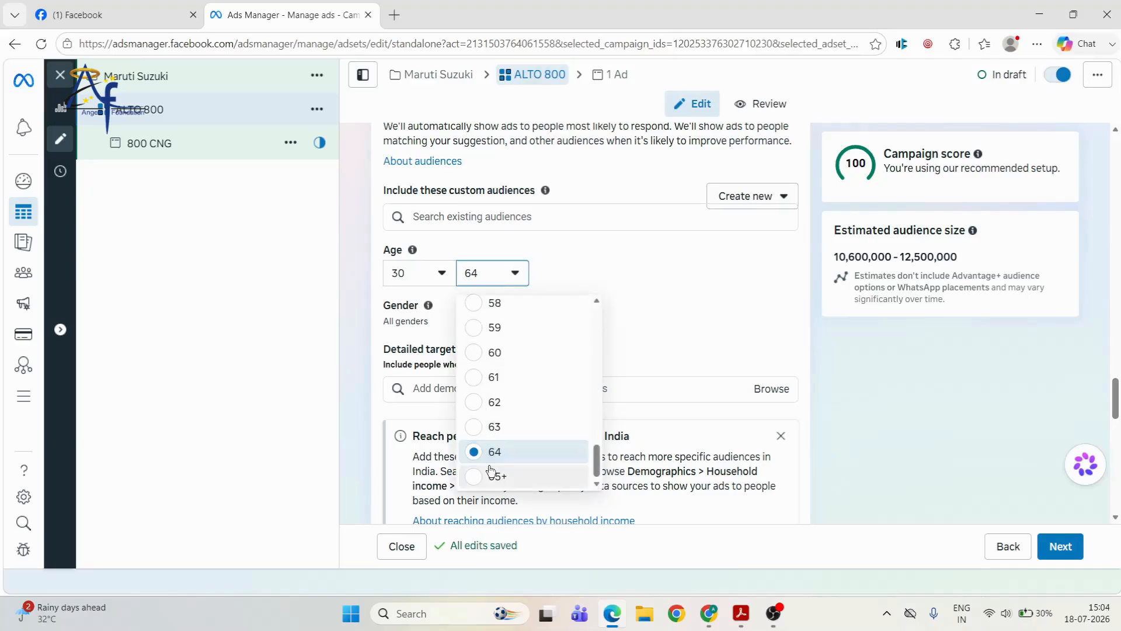
click(613, 297)
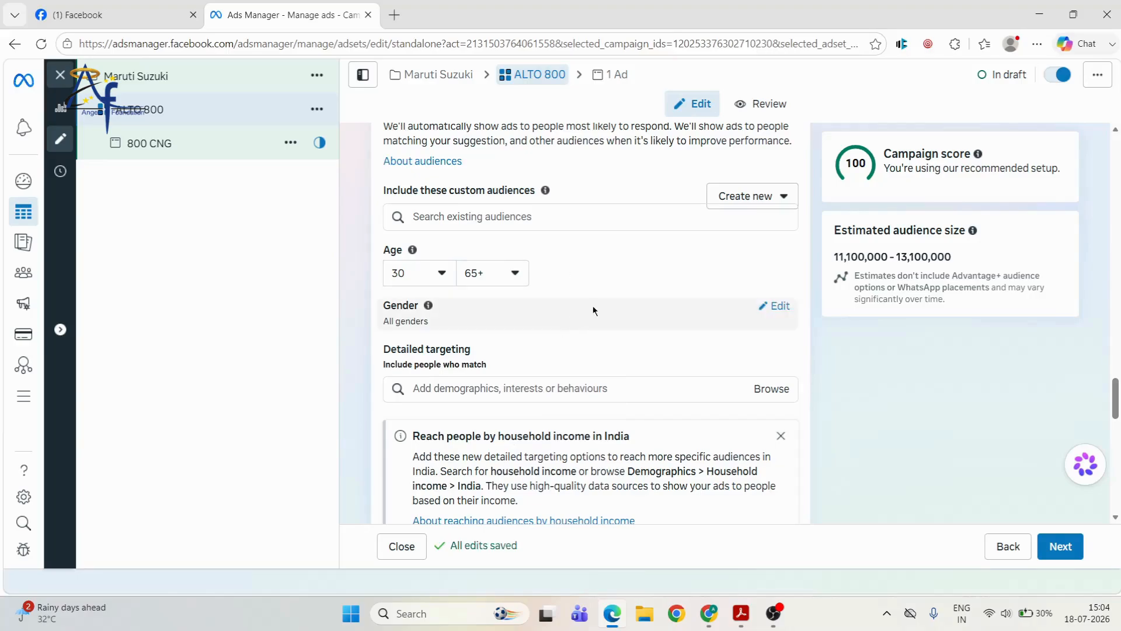
Open the gender setting for editing, search the detailed targeting for bikes and add the Bicycle (vehicle) interest
click(777, 307)
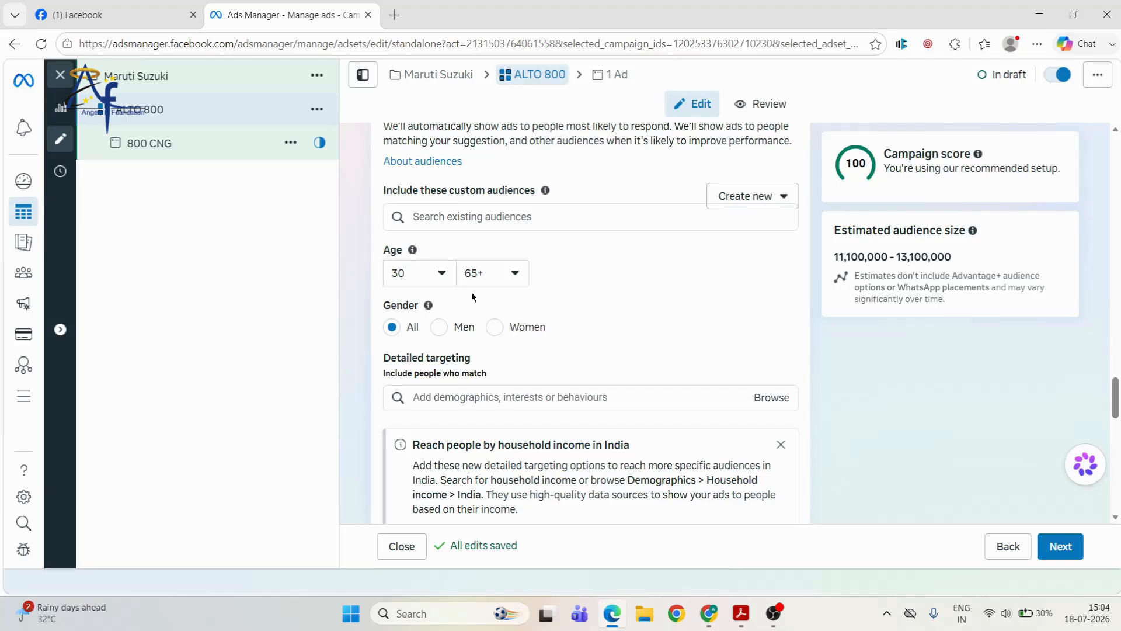
scroll(448, 374, down, 2)
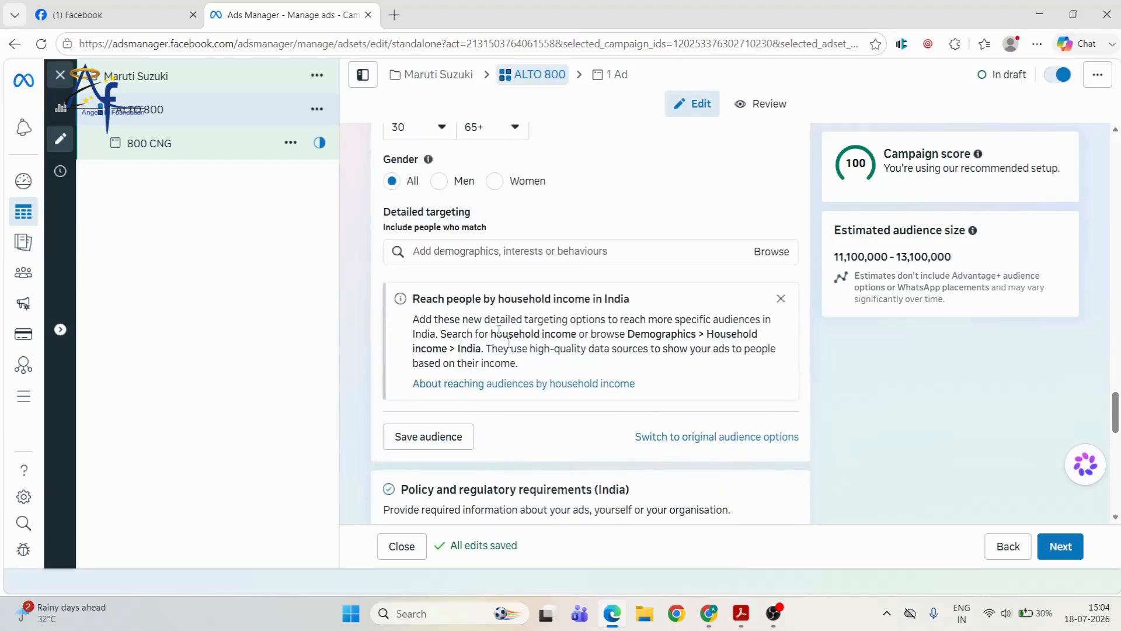
click(506, 254)
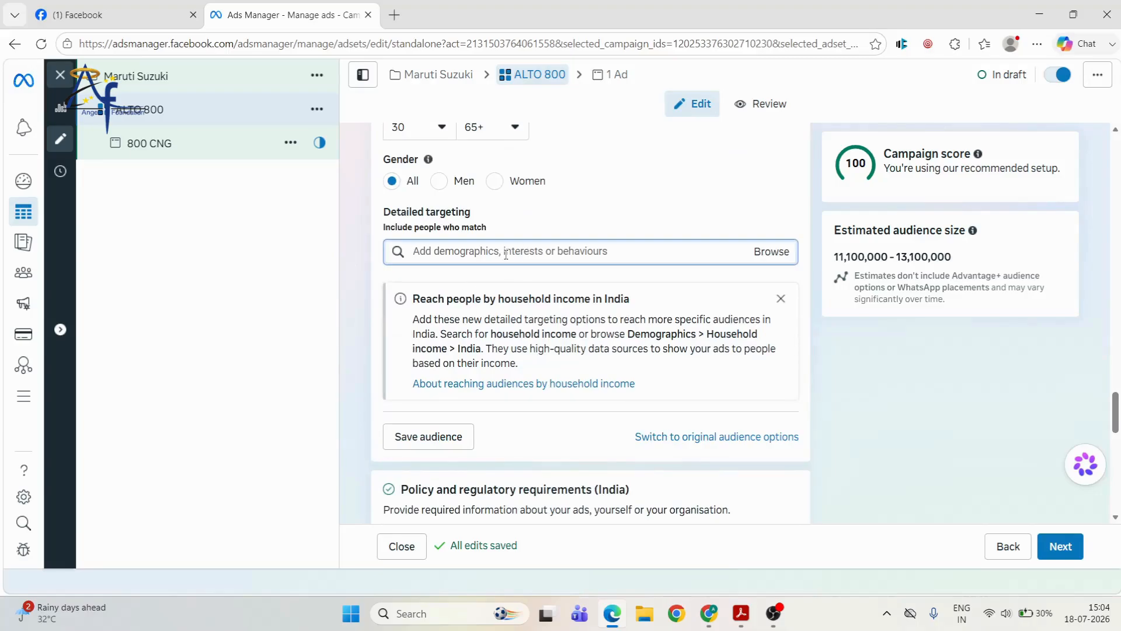
scroll(506, 254, up, 1)
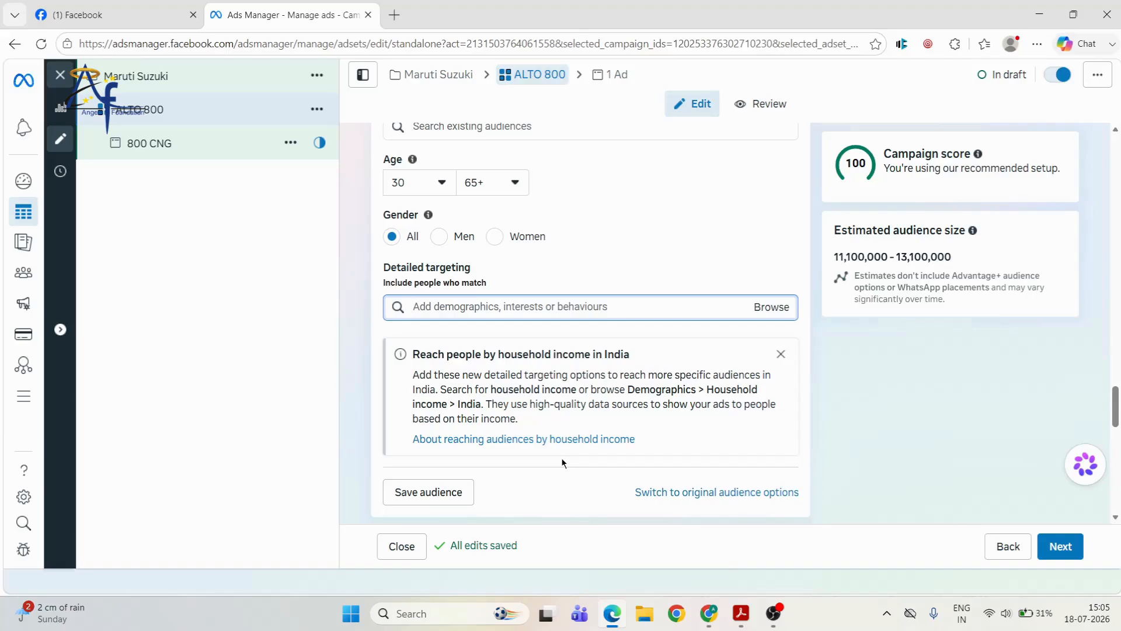
text(bikes)
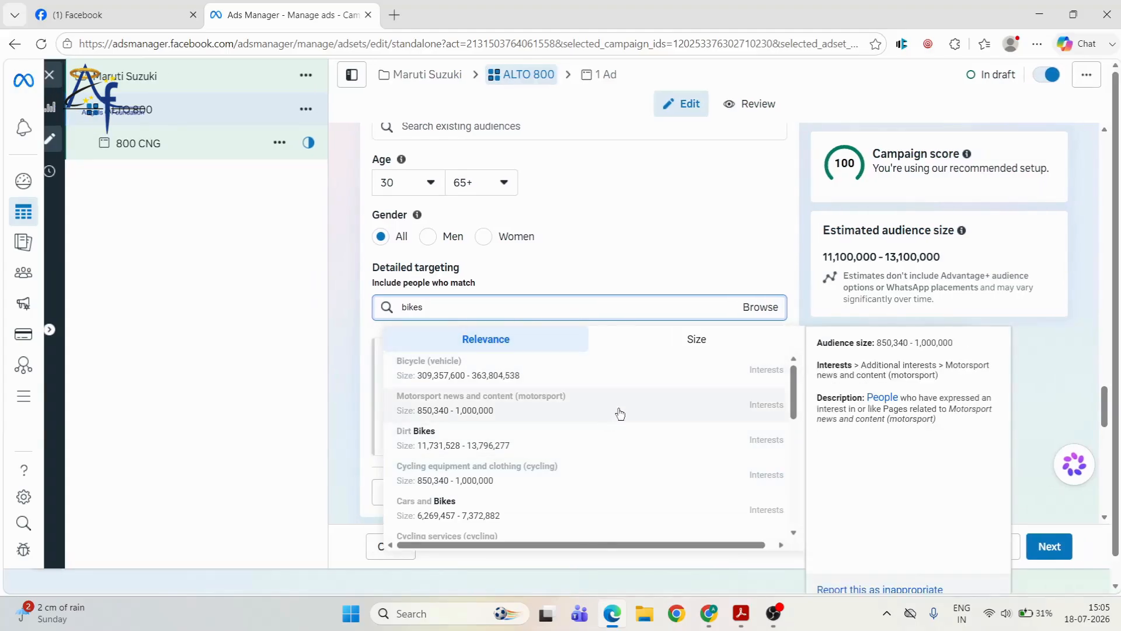
click(604, 362)
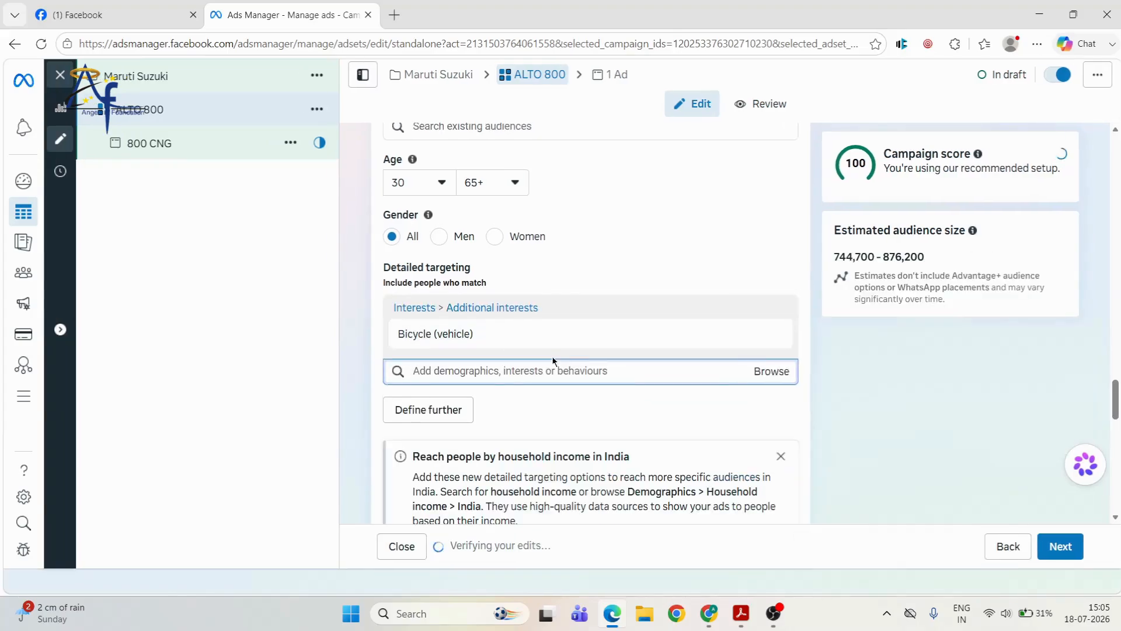
Add the Automobiles (vehicles) interest and the Cars employer to the detailed targeting, and remove Bicycle (vehicle)
text(Car)
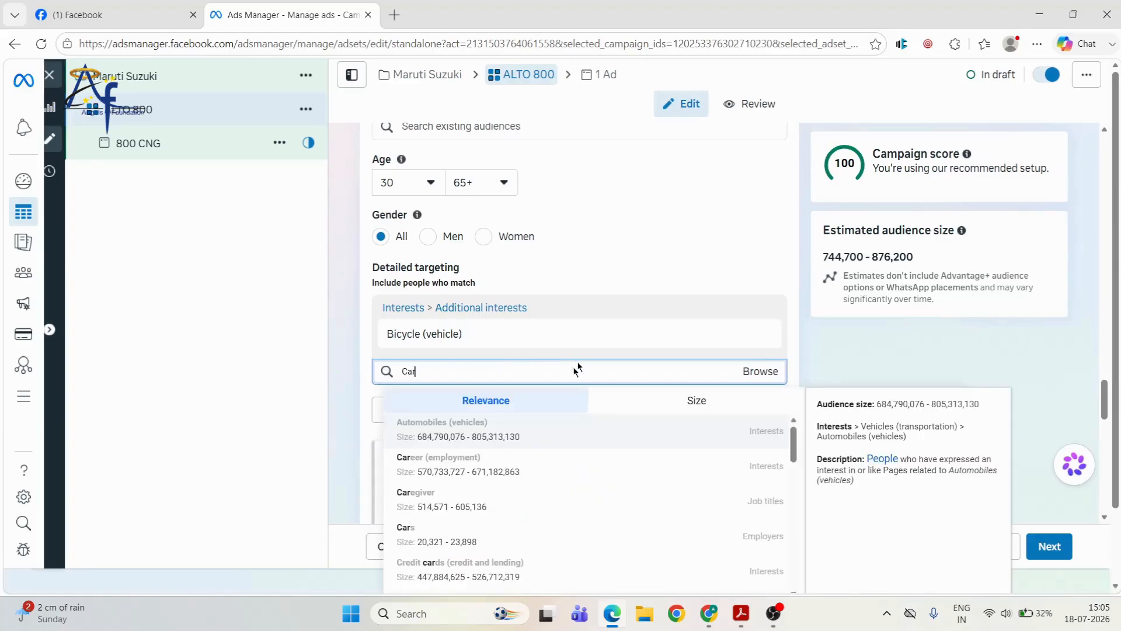
click(530, 433)
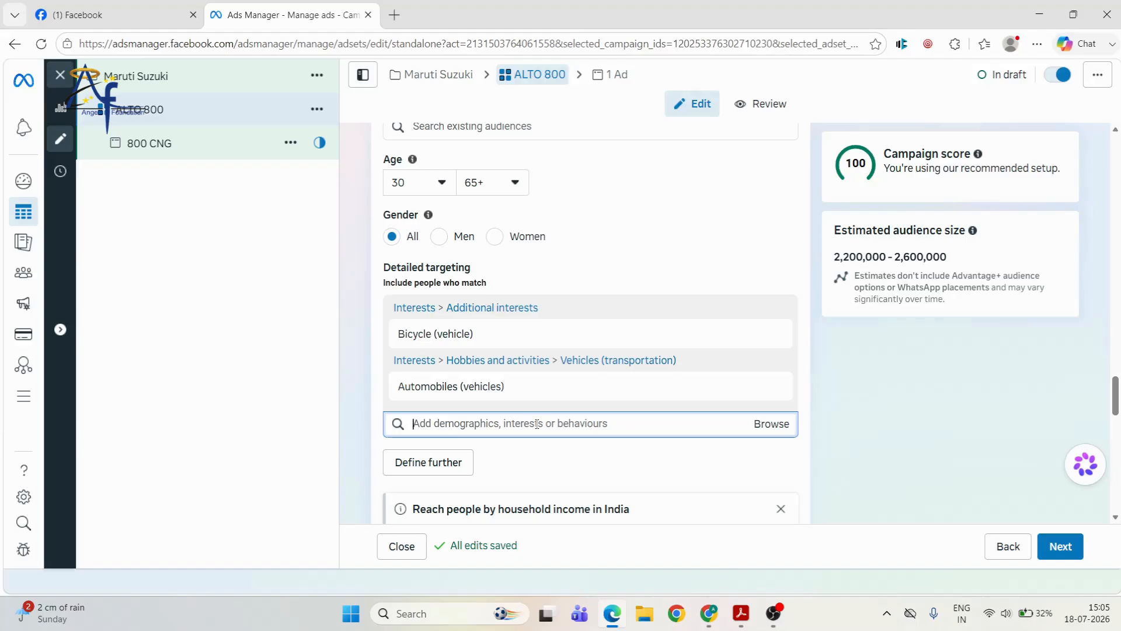
text(car)
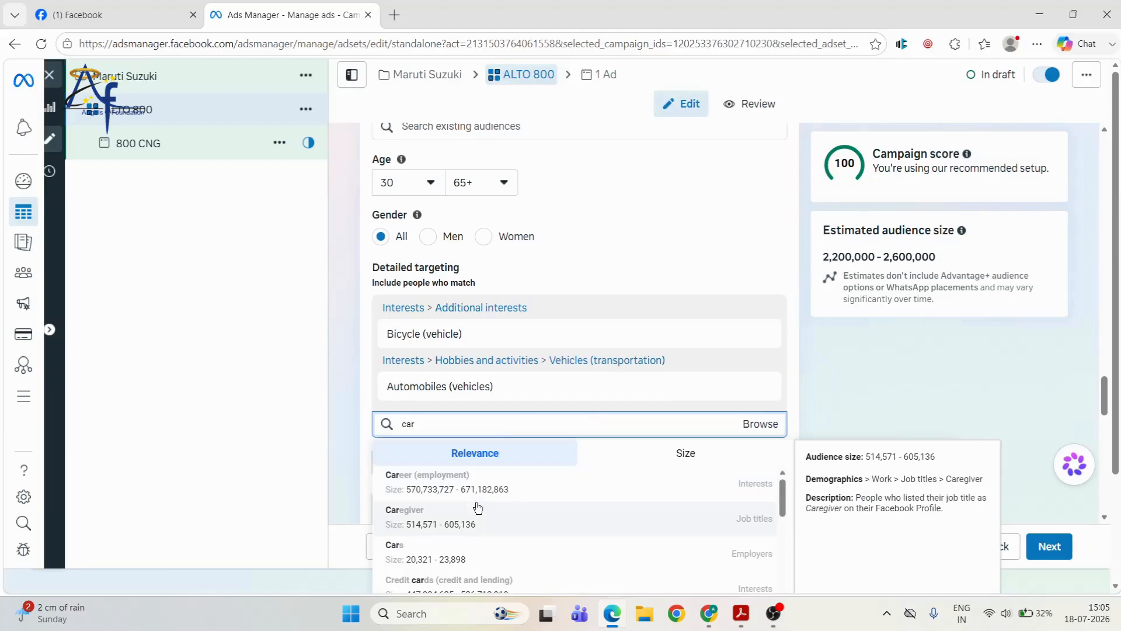
click(488, 552)
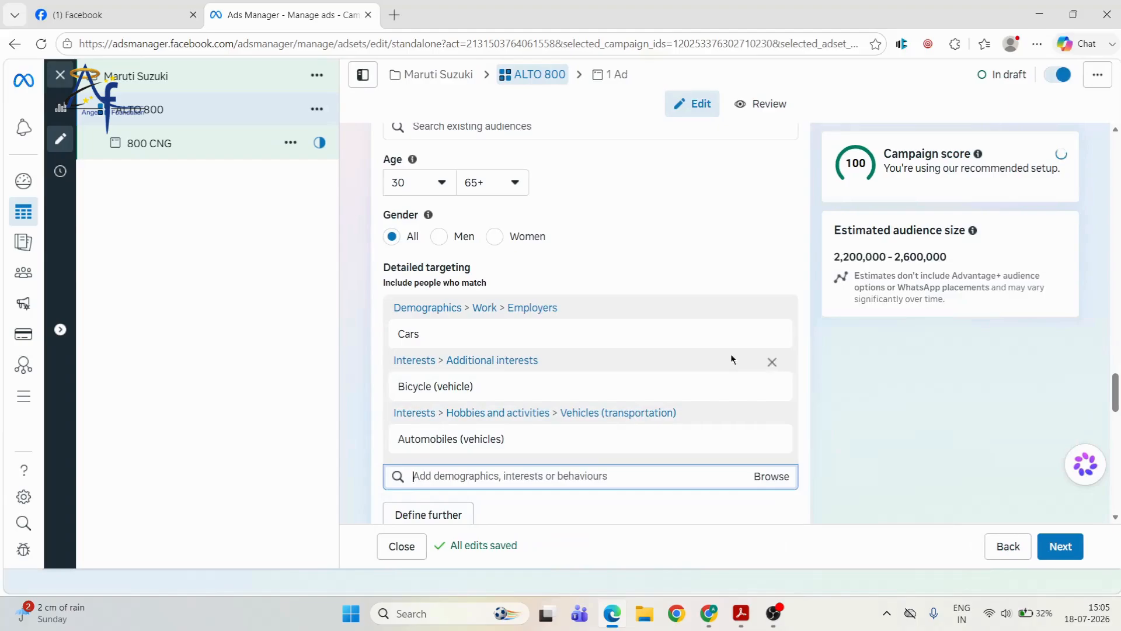
scroll(730, 269, down, 2)
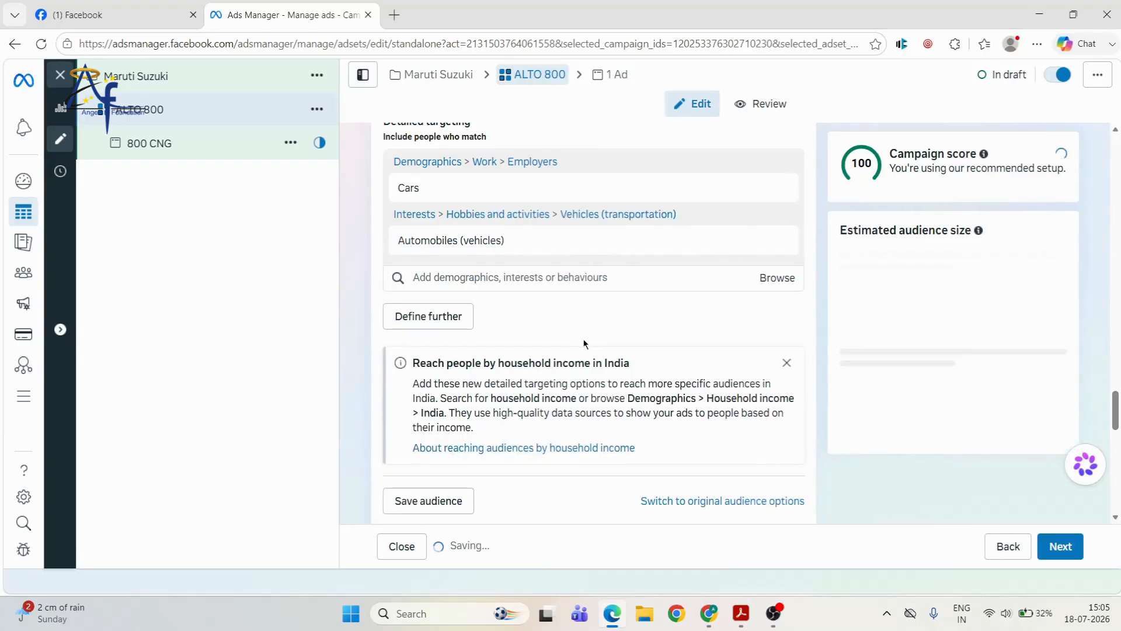
Add the SUVs (vehicles), Sedan (automobile) and Maruti Suzuki interests to the detailed targeting
click(517, 276)
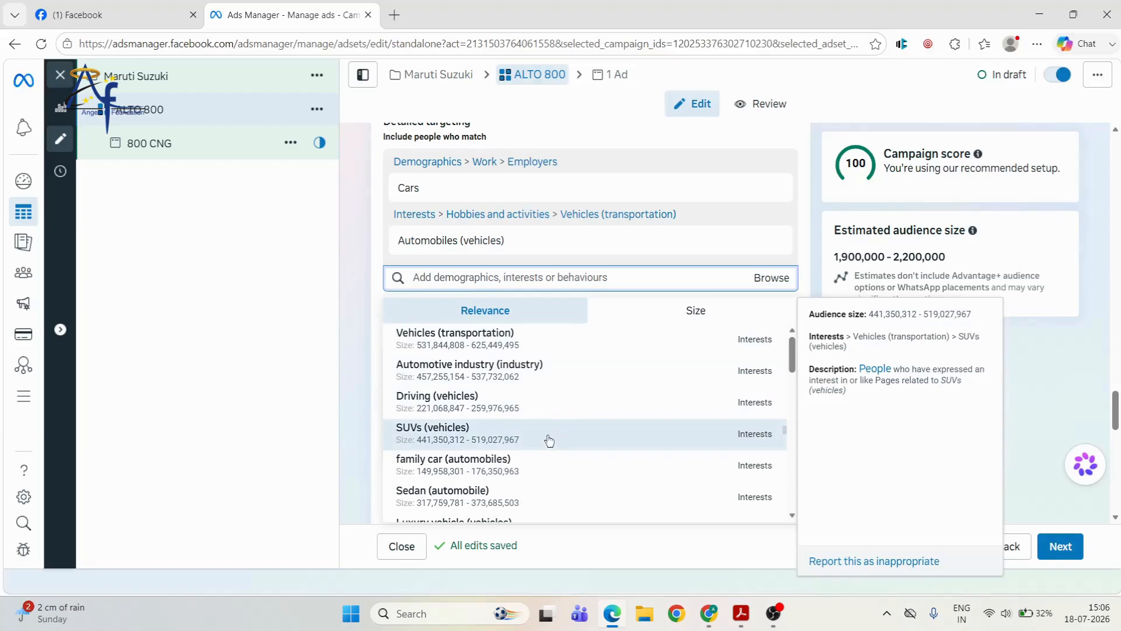
click(549, 441)
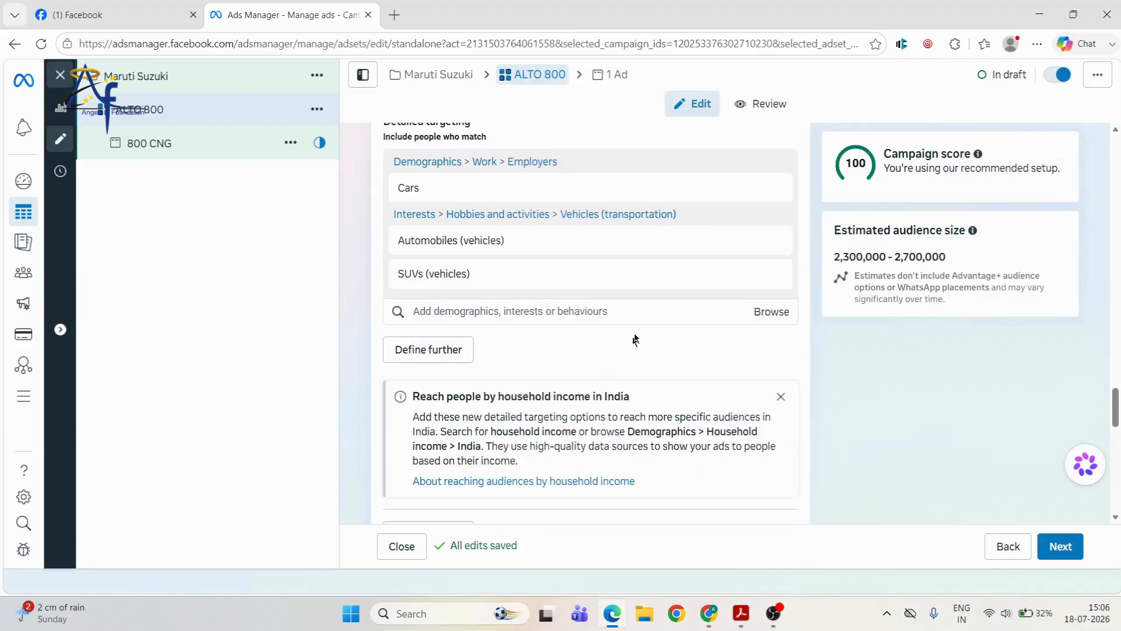
click(557, 311)
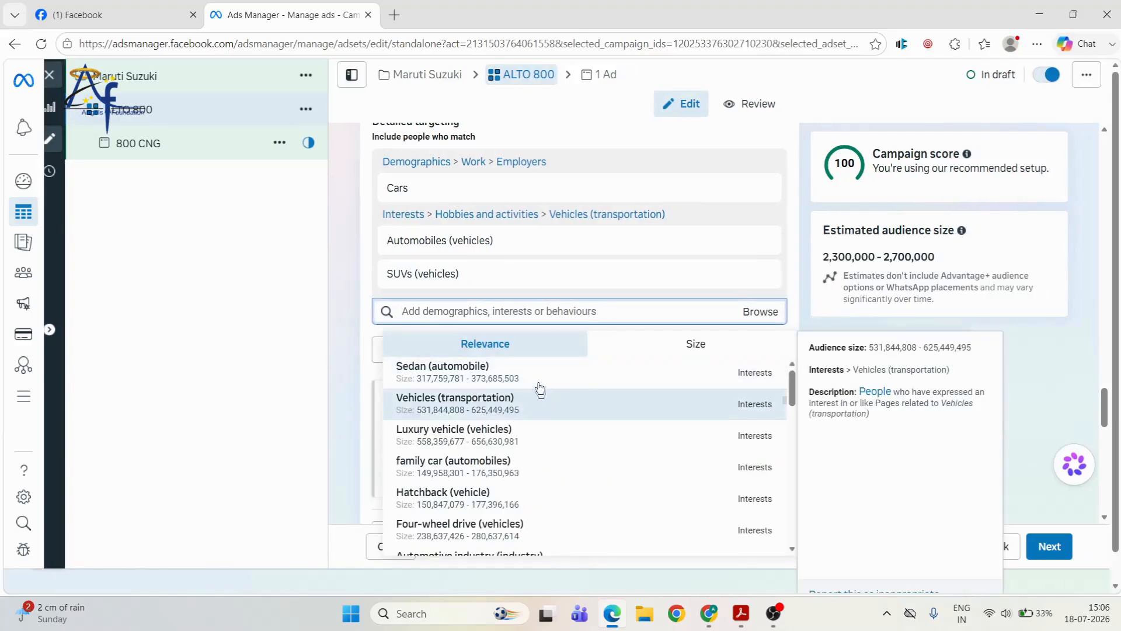
click(538, 377)
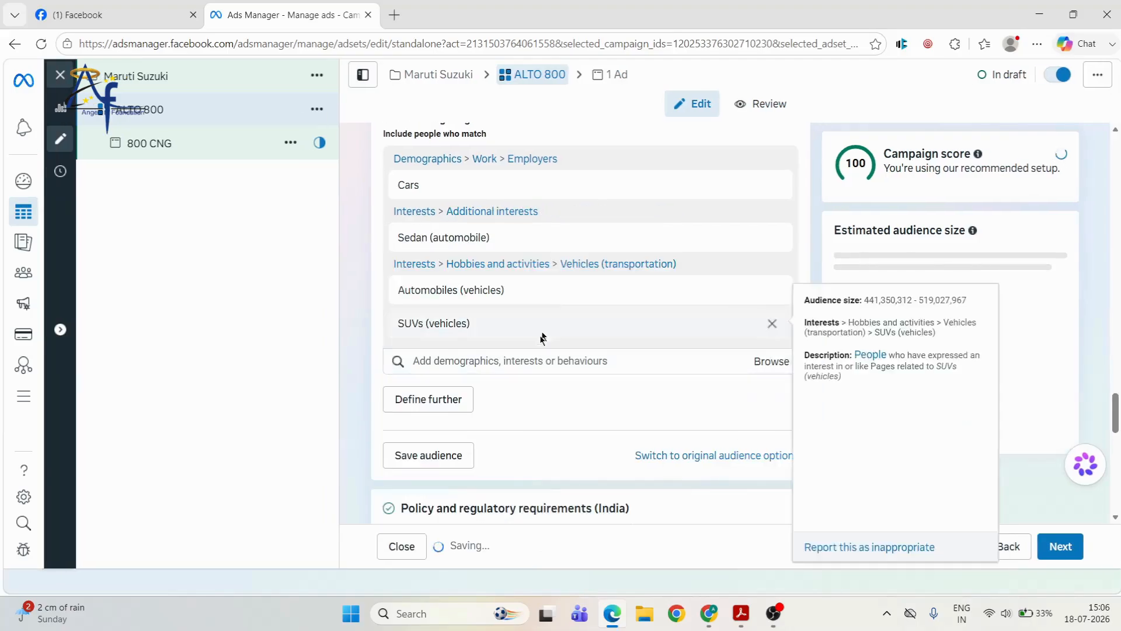
click(534, 361)
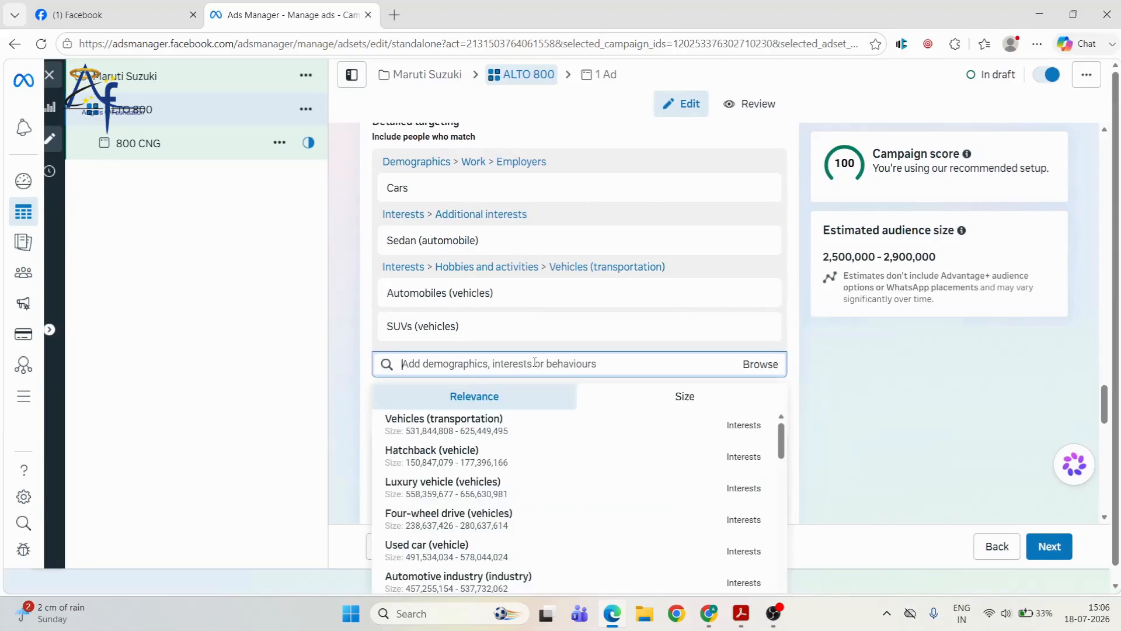
text(maruti)
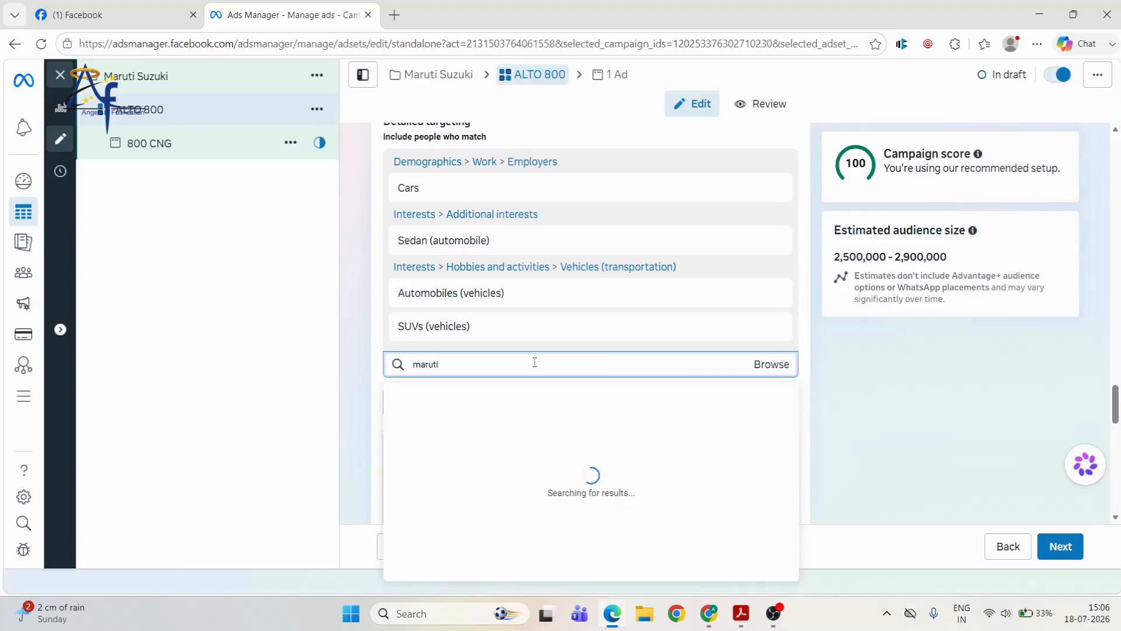
click(503, 421)
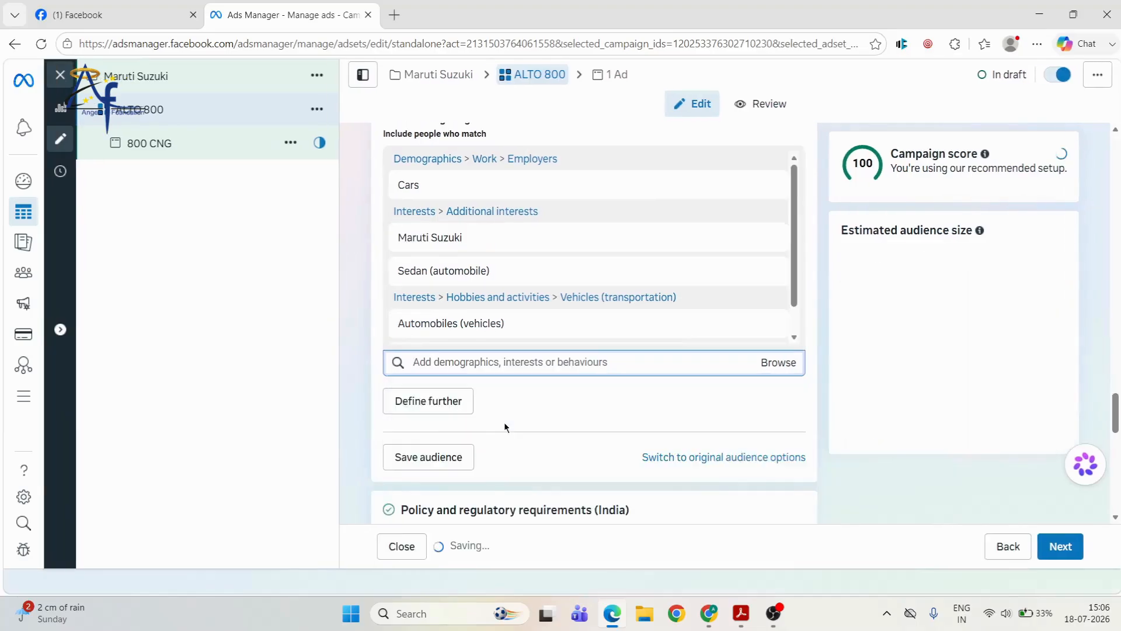
Review the chosen detailed targeting entries and the audience details of each, from the Cars employer to SUVs (vehicles)
click(772, 350)
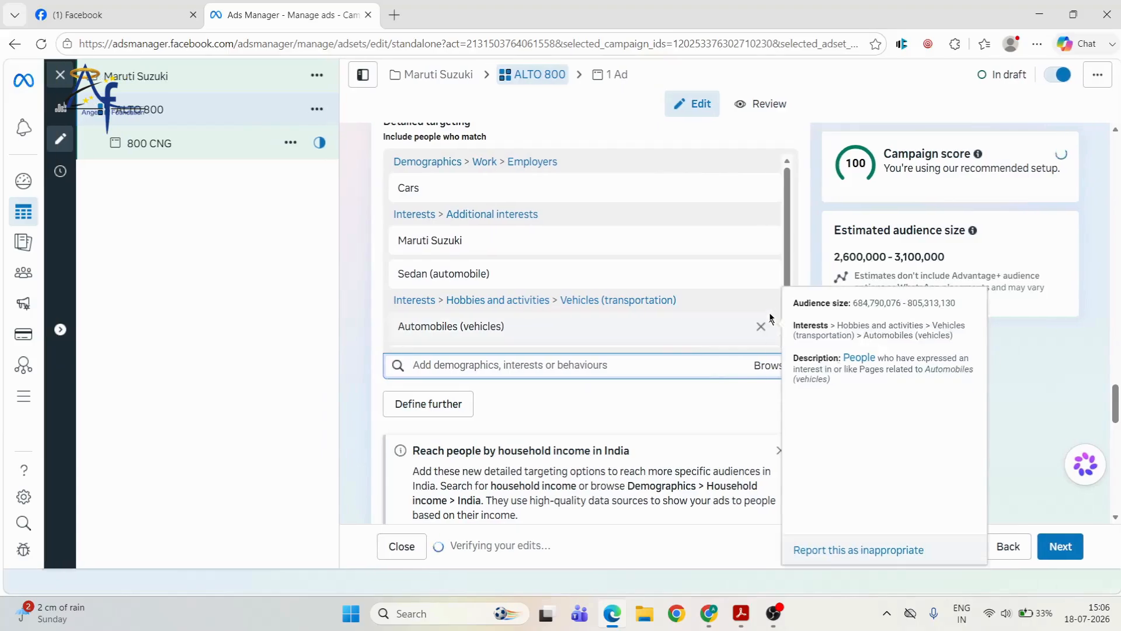
scroll(793, 259, down, 1)
scroll(794, 258, up, 1)
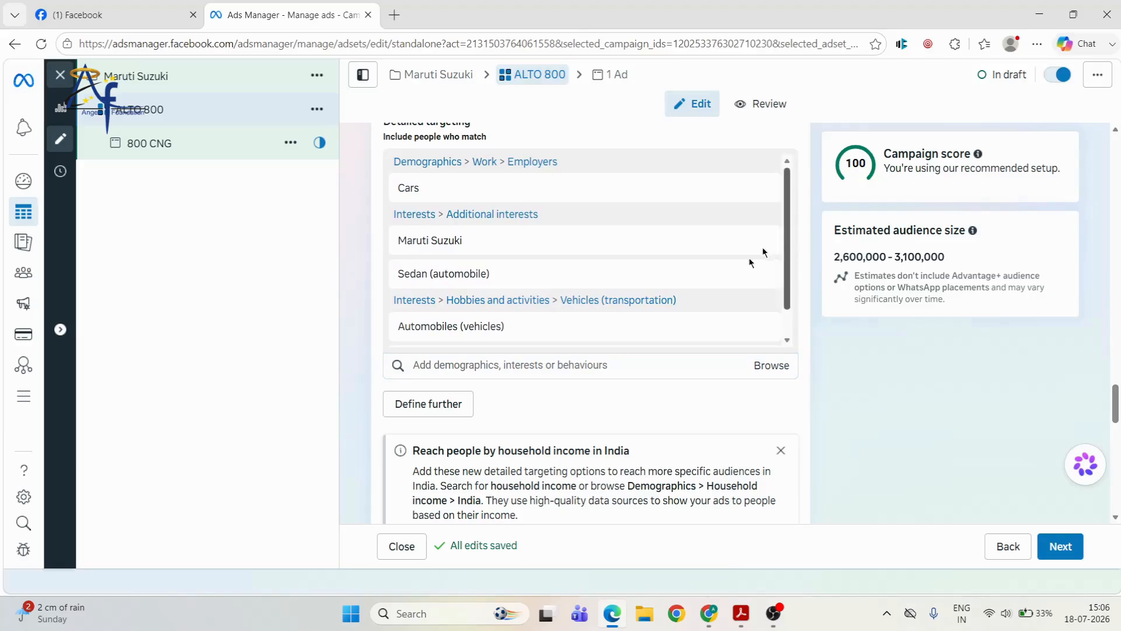
mouse_move(518, 244)
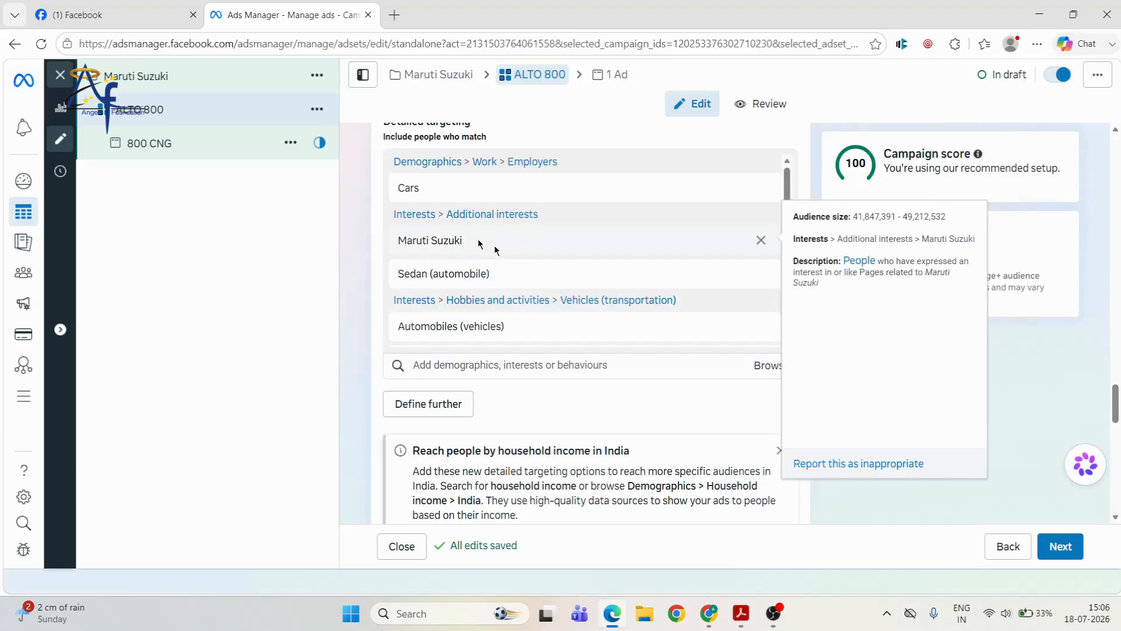
mouse_move(424, 178)
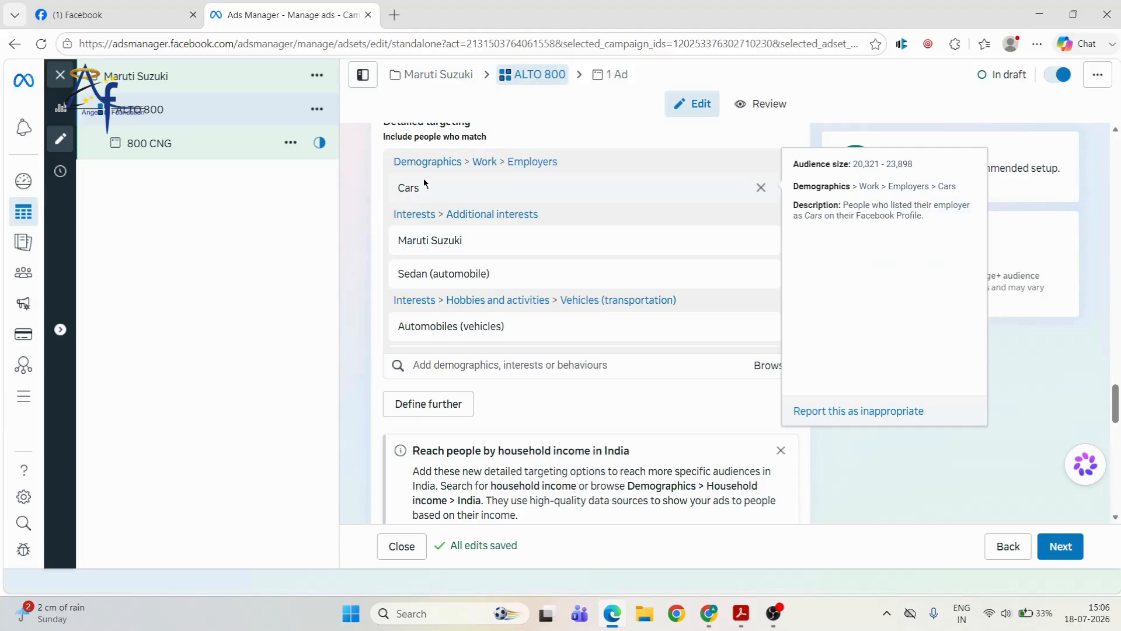
mouse_move(441, 243)
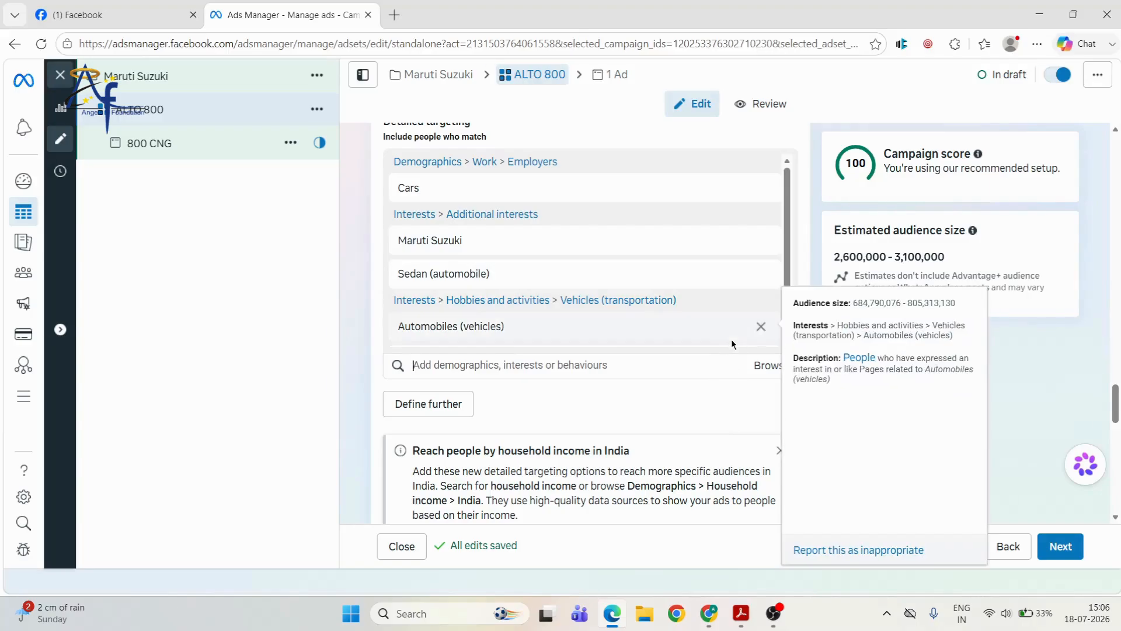
mouse_move(540, 275)
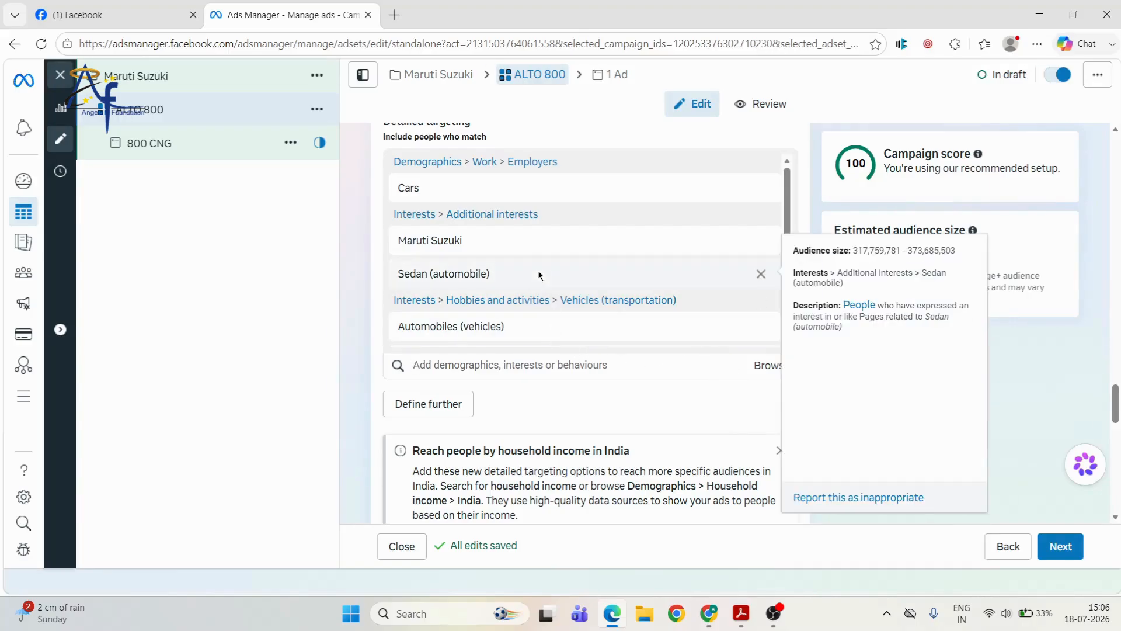
scroll(538, 270, down, 1)
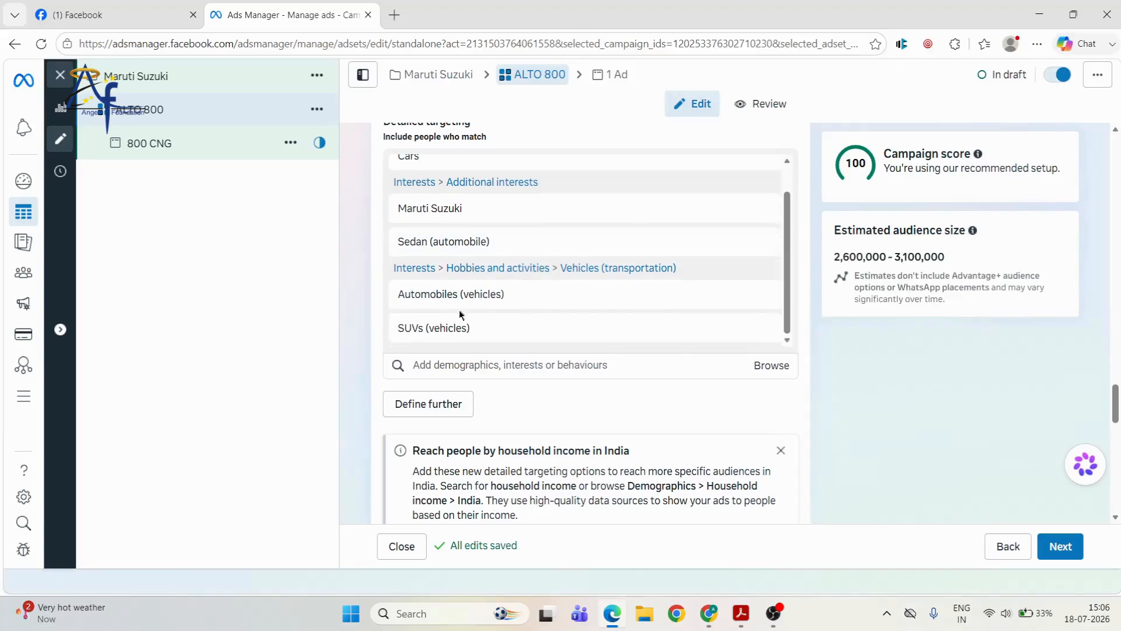
mouse_move(468, 328)
scroll(693, 335, up, 1)
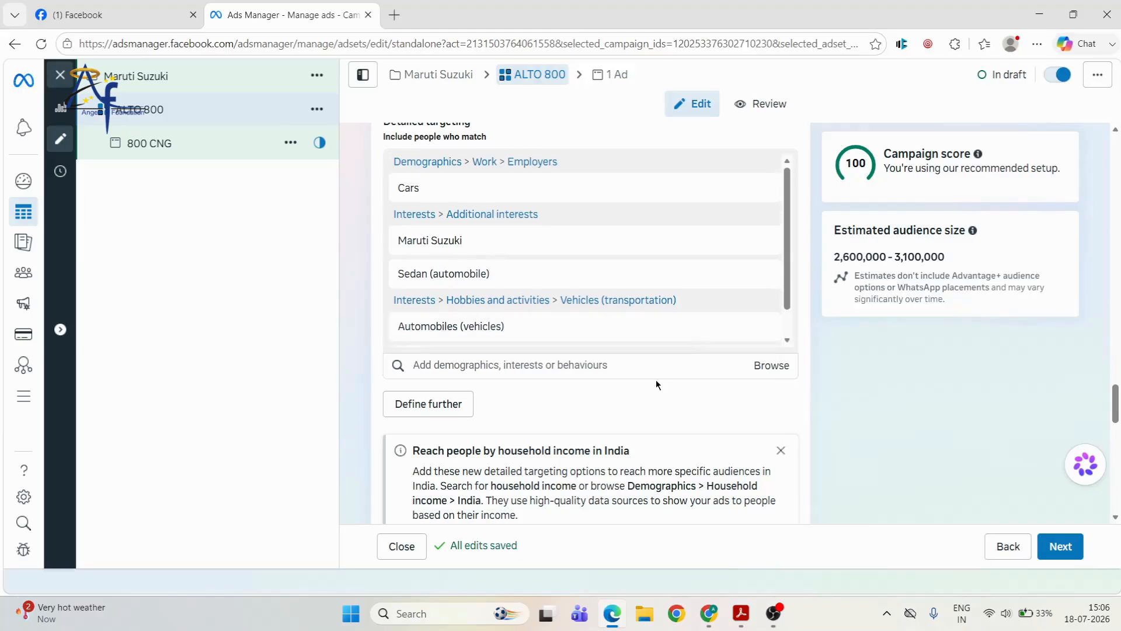
Search the detailed targeting options for alto 800 and clear the search text
click(655, 365)
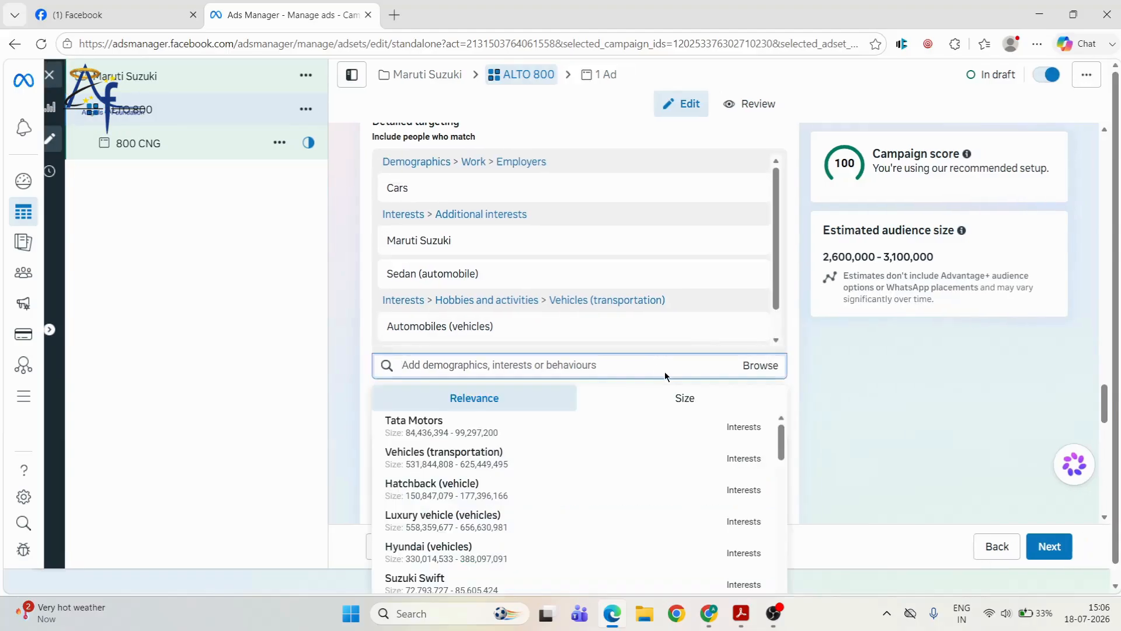
mouse_move(645, 335)
text(alto)
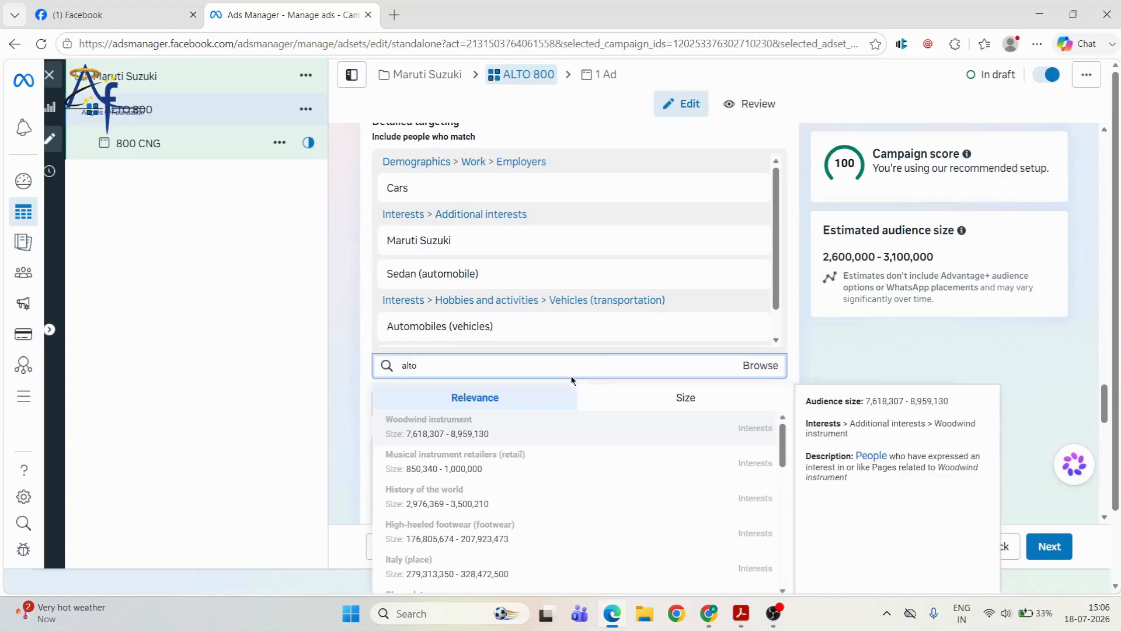
text( 800)
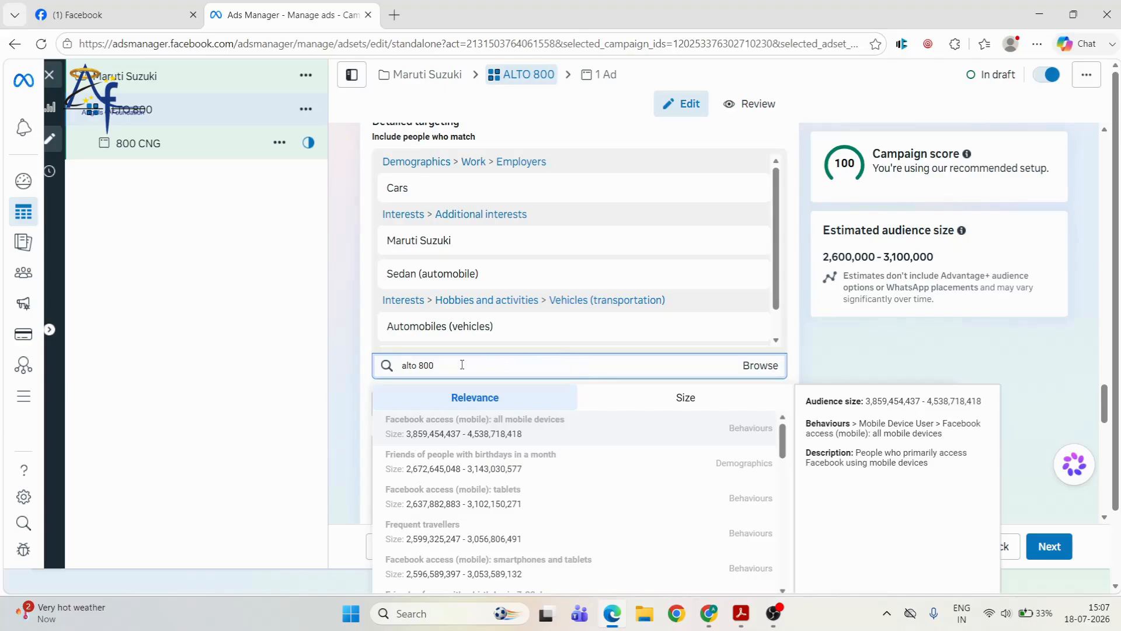
drag(462, 365, 382, 369)
key(BackSpace)
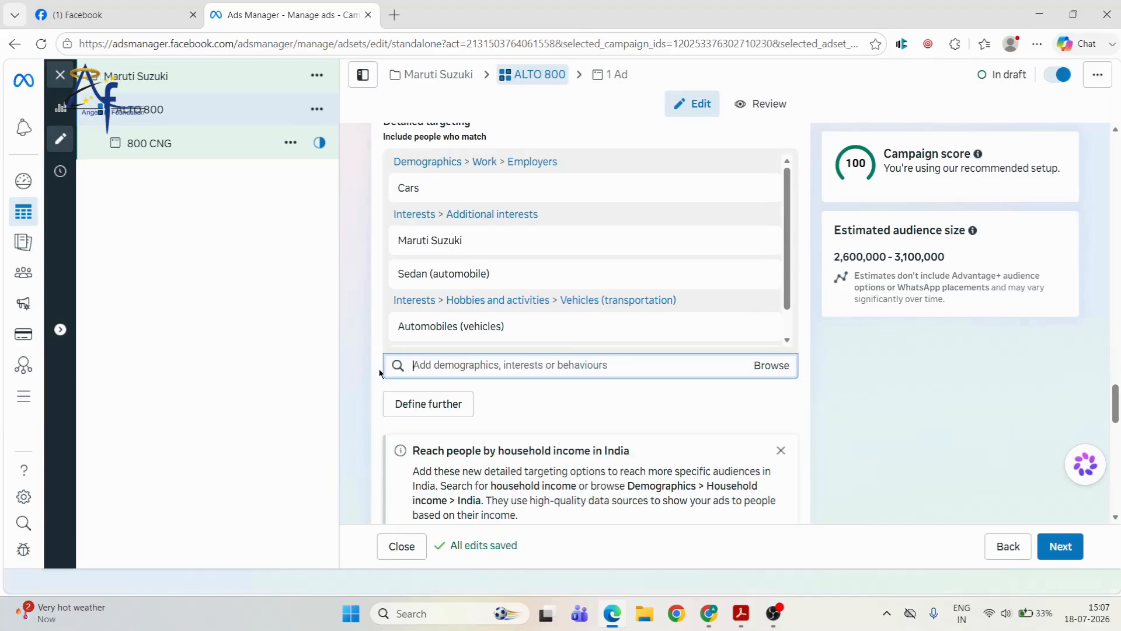
Search the detailed targeting options for maruti suziki 800, correct the search to maruti suzuki, and close the suggestions
text(maruti)
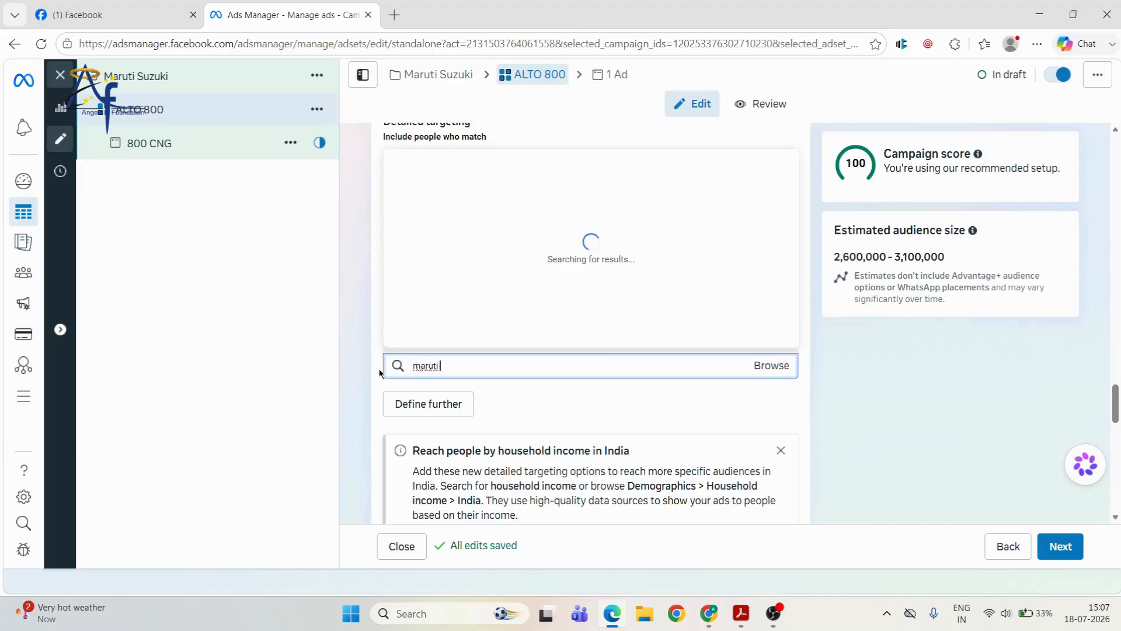
text( suziki 800)
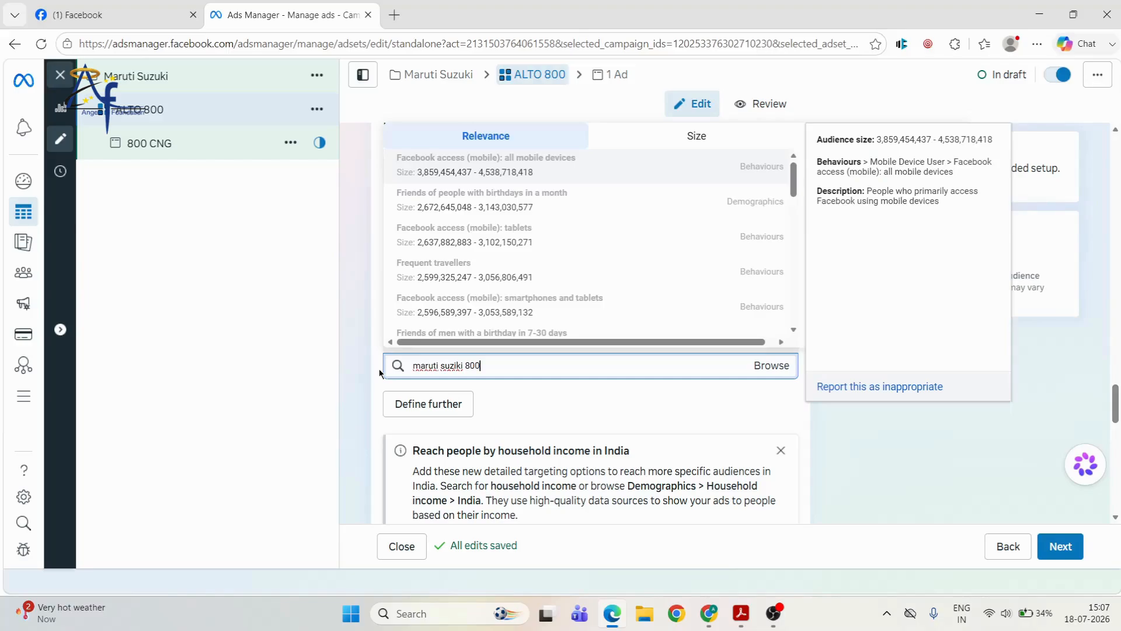
key(BackSpace)
key(BackSpace)
key(BackSpace)
key(BackSpace)
key(BackSpace)
key(BackSpace)
key(BackSpace)
text(uki)
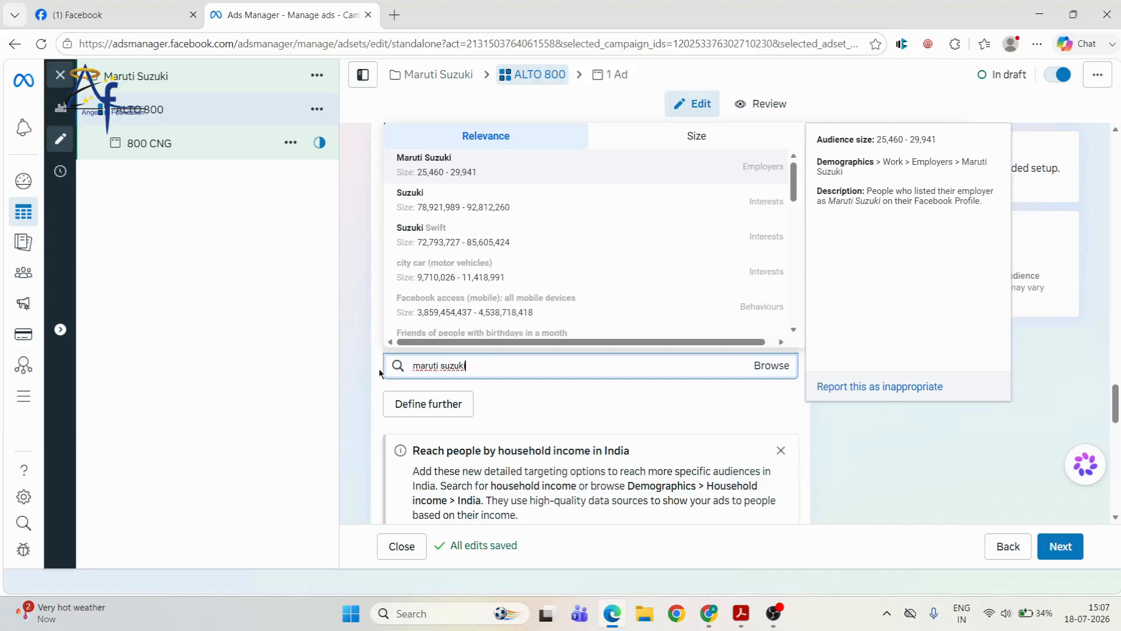
key(Return)
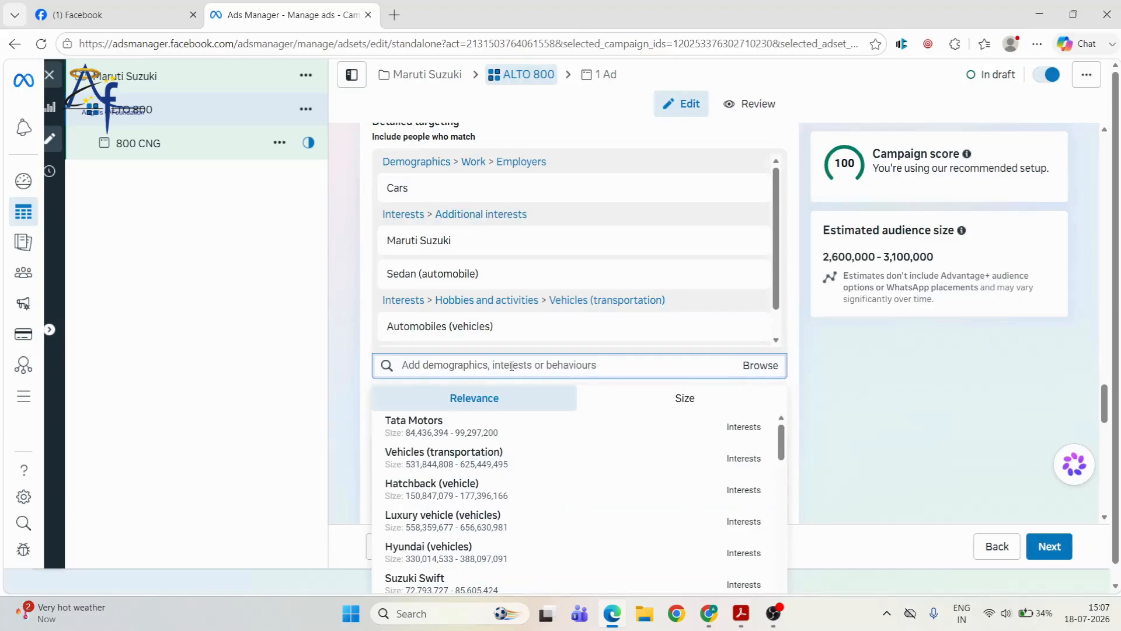
click(343, 305)
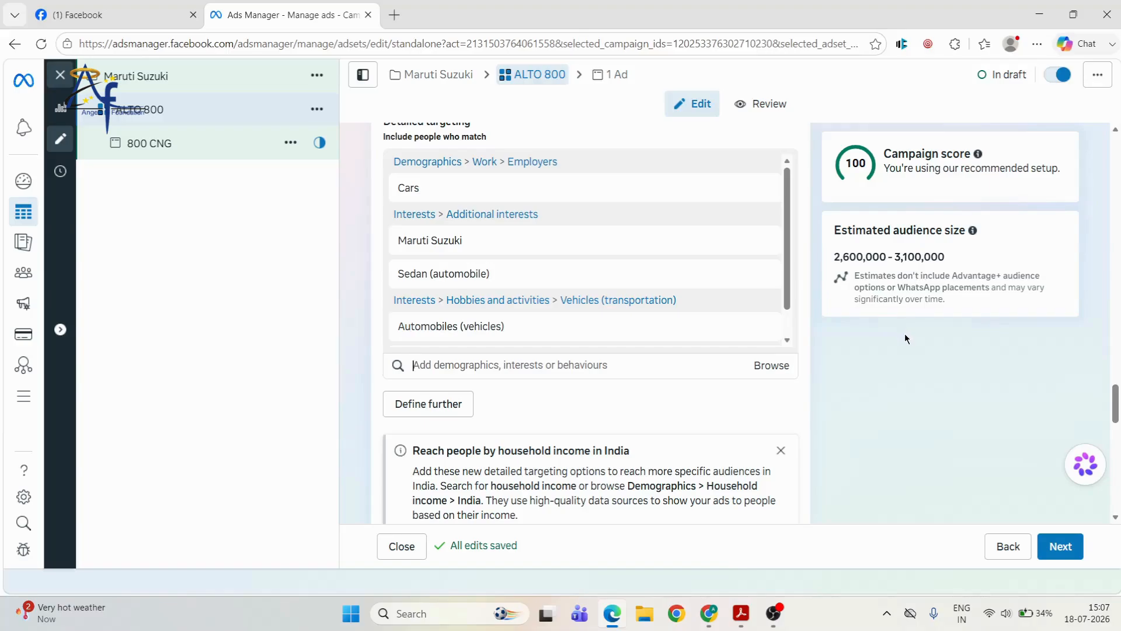
Examine the estimated audience size of the ad set against the chosen detailed targeting entries
drag(952, 257, 834, 260)
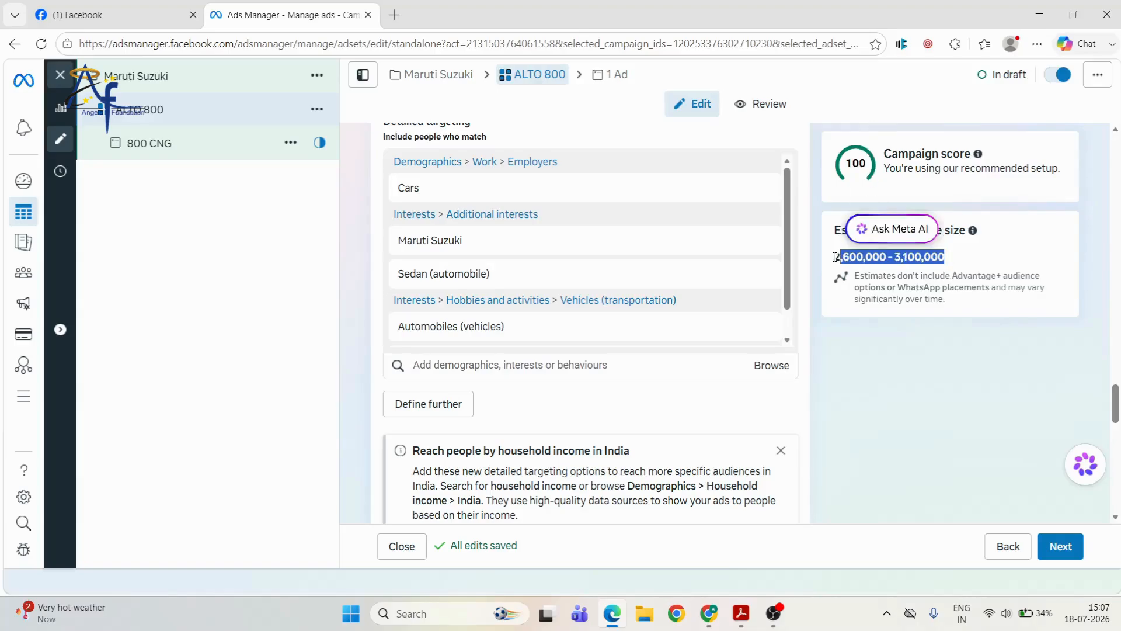
click(896, 358)
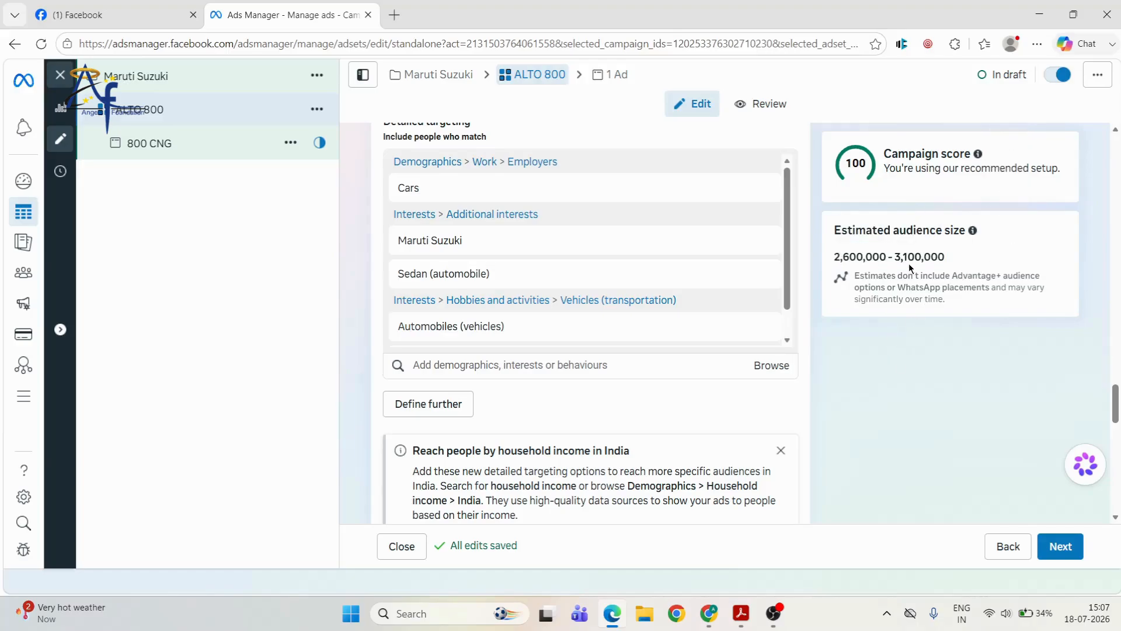
drag(835, 255, 876, 267)
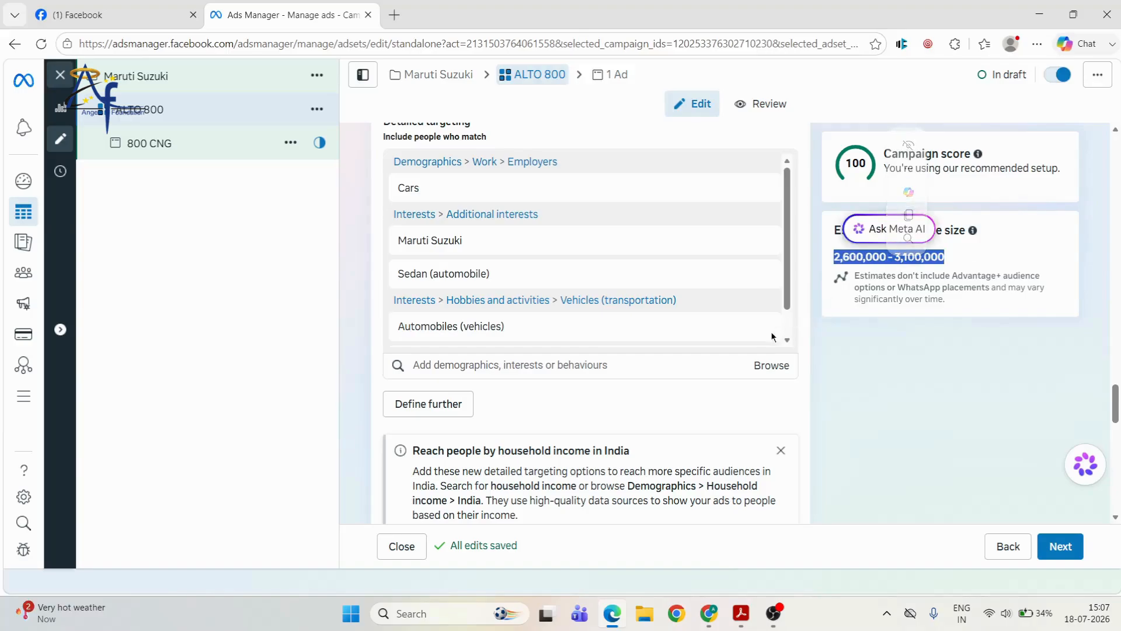
click(507, 299)
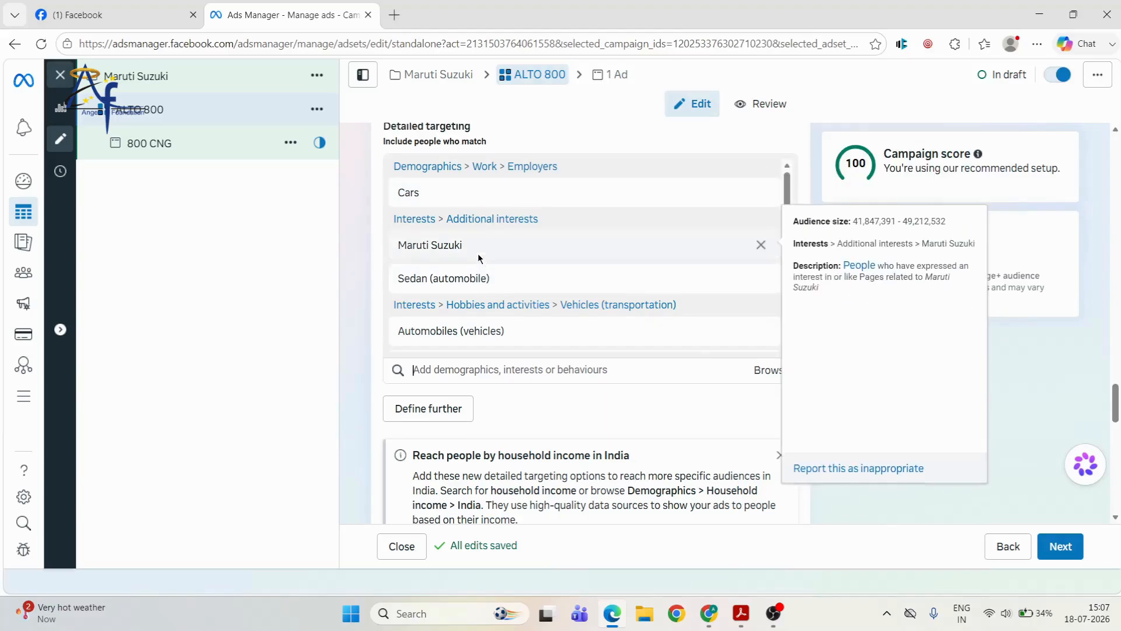
scroll(478, 258, up, 1)
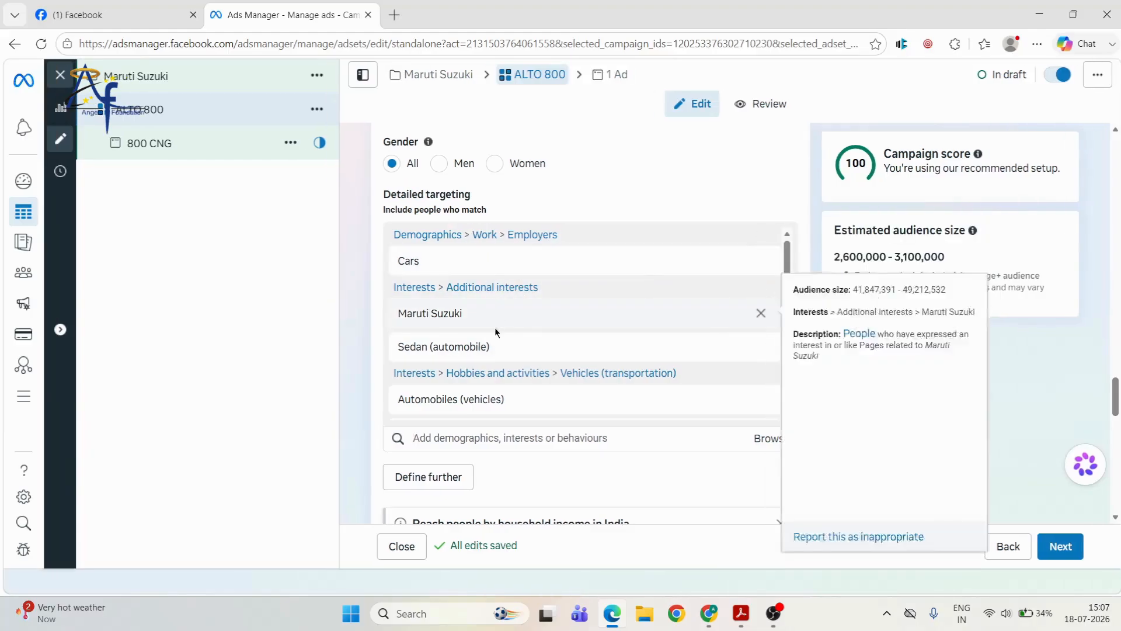
scroll(511, 348, down, 1)
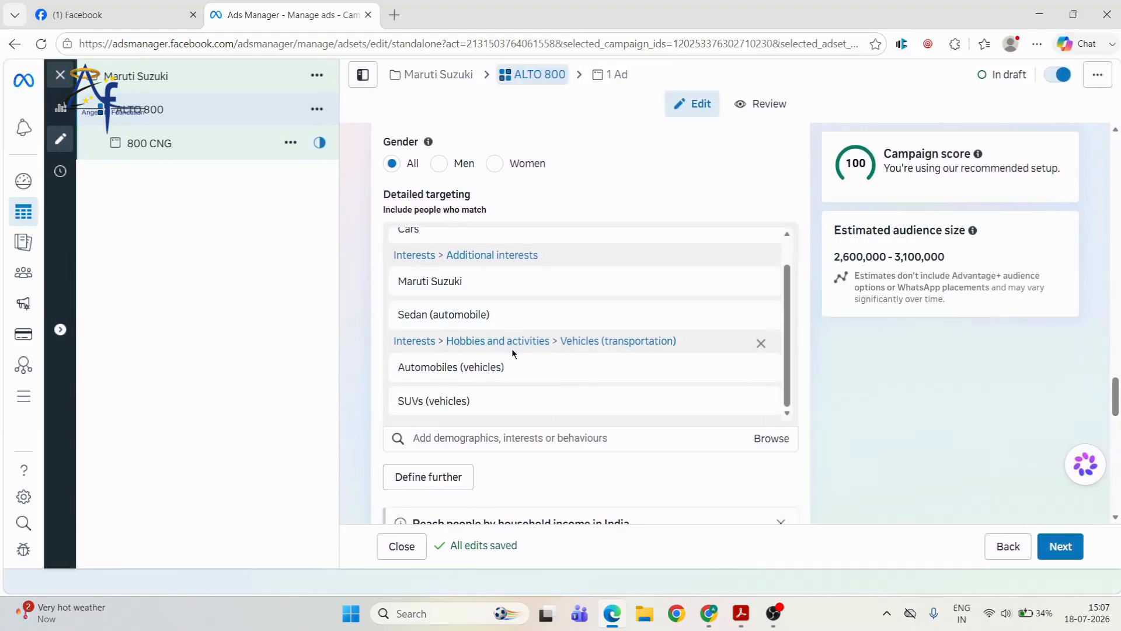
Review the rest of the ad set settings, from household income reach and policy requirements to placements and placement value rules
scroll(512, 348, down, 5)
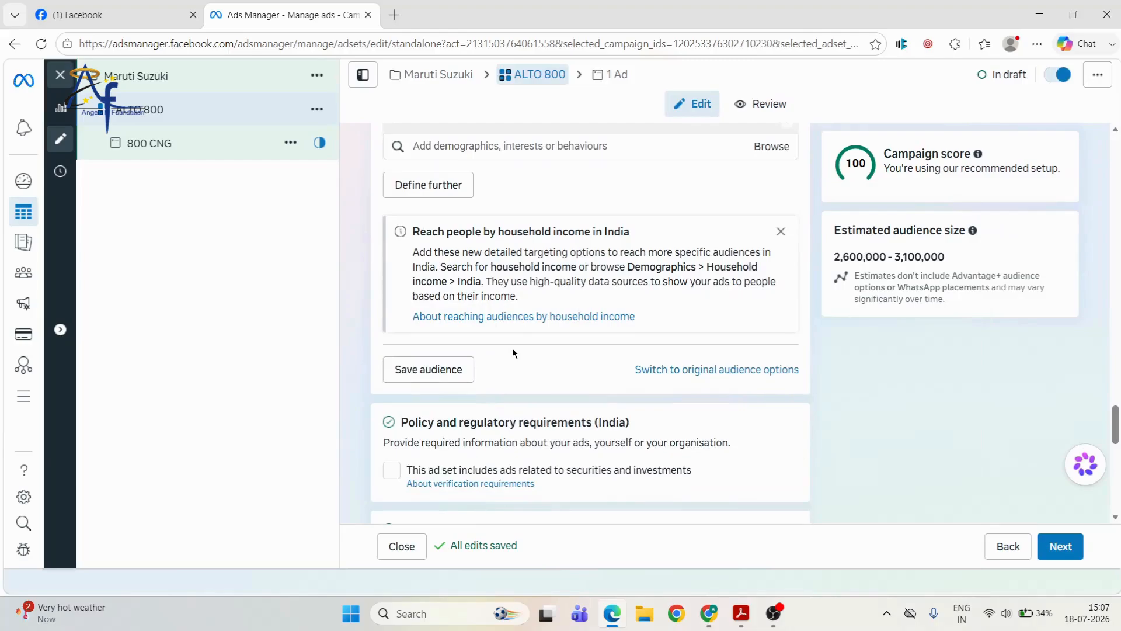
scroll(513, 348, down, 1)
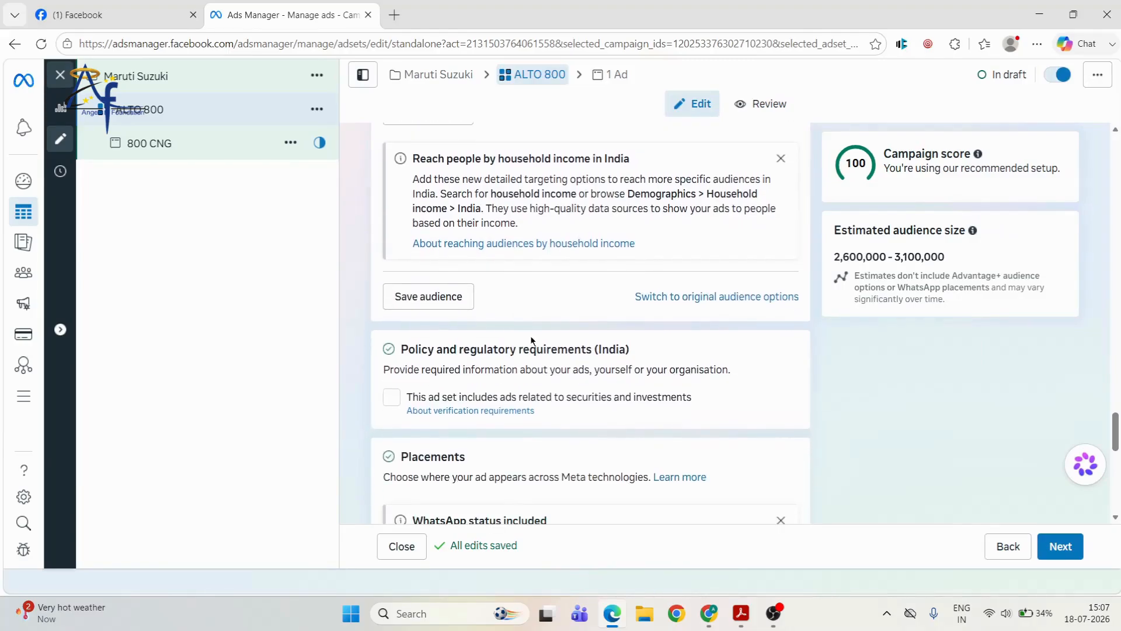
scroll(540, 322, up, 2)
scroll(549, 310, down, 5)
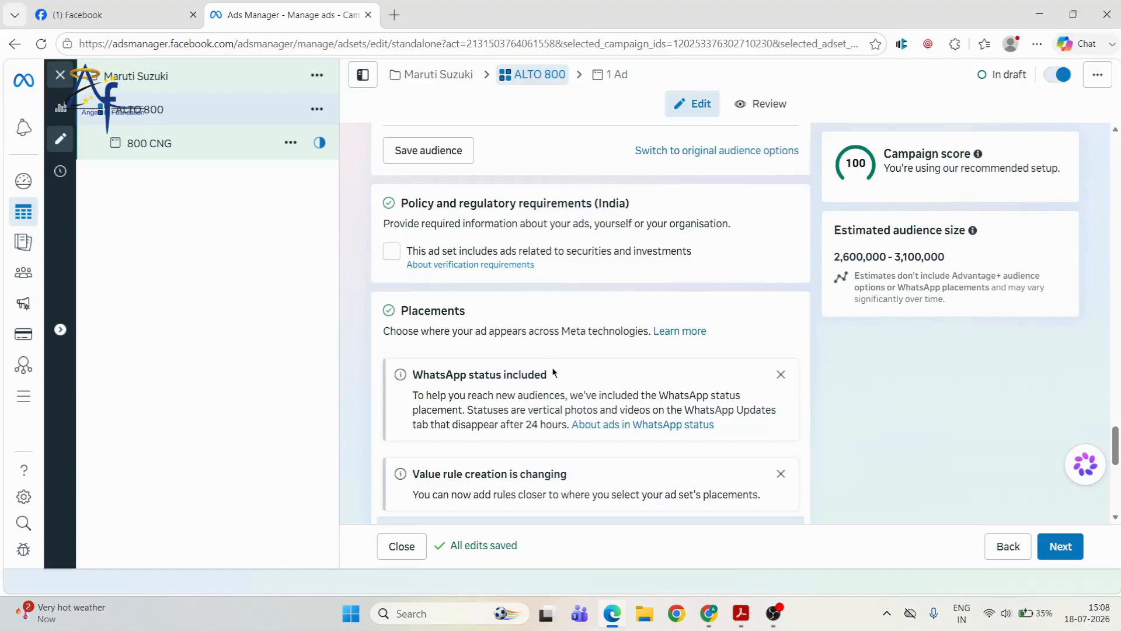
scroll(557, 367, down, 1)
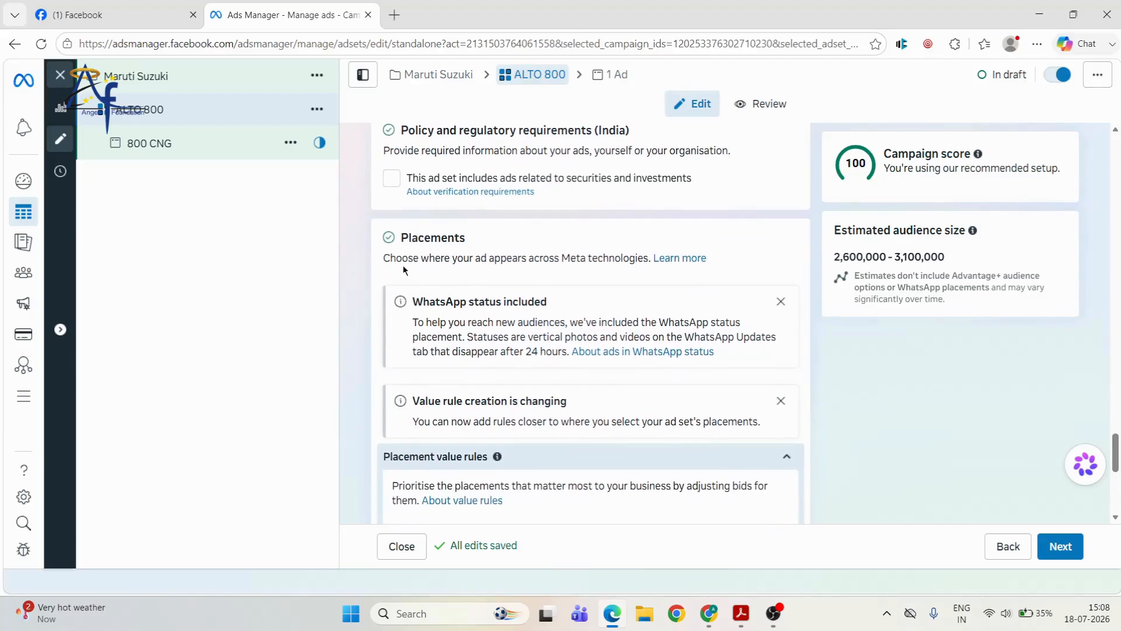
scroll(404, 265, down, 2)
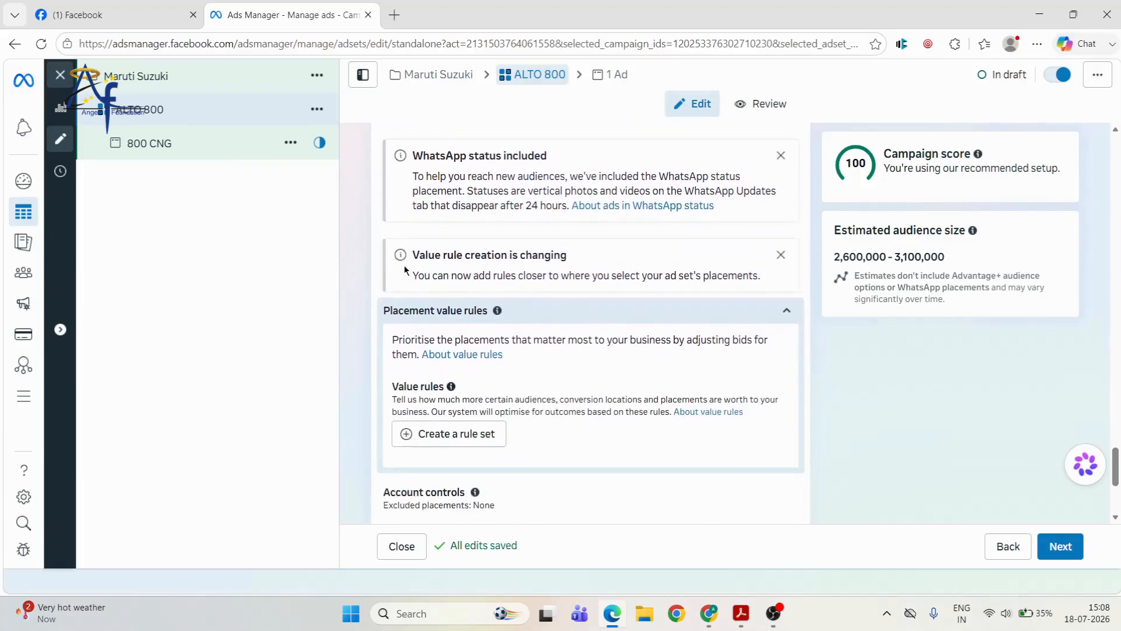
scroll(404, 265, up, 1)
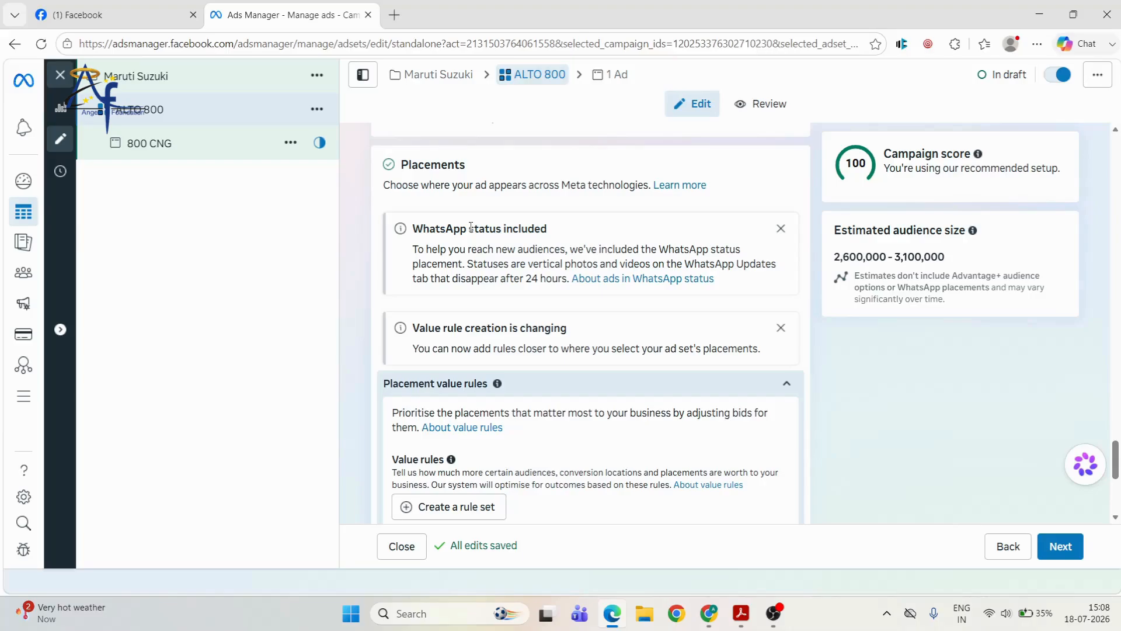
scroll(471, 228, down, 3)
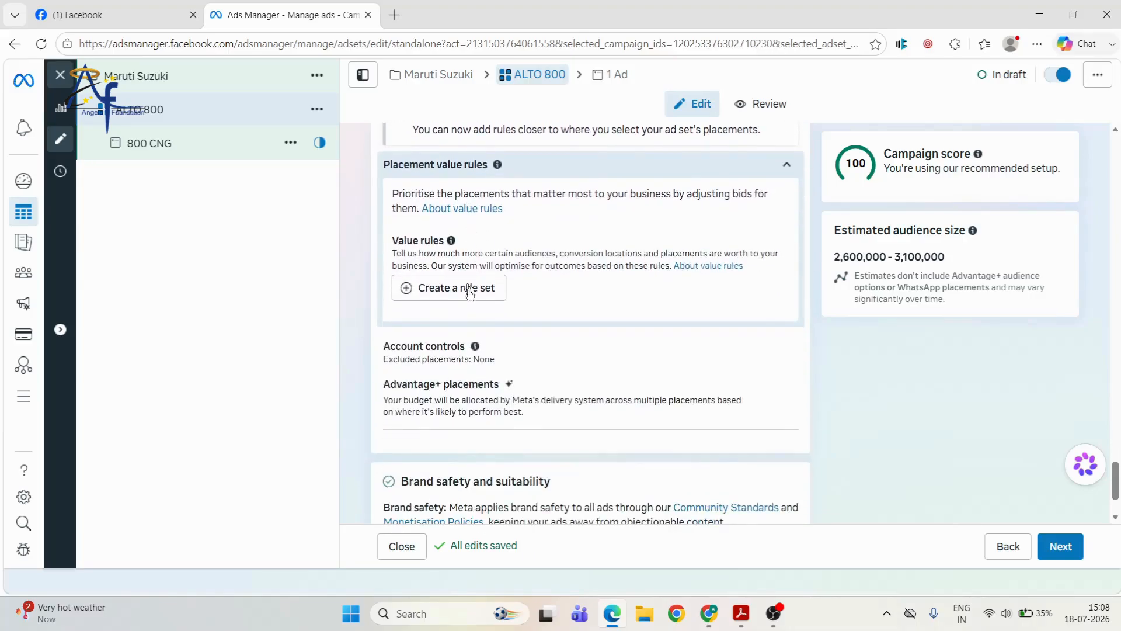
scroll(472, 302, down, 1)
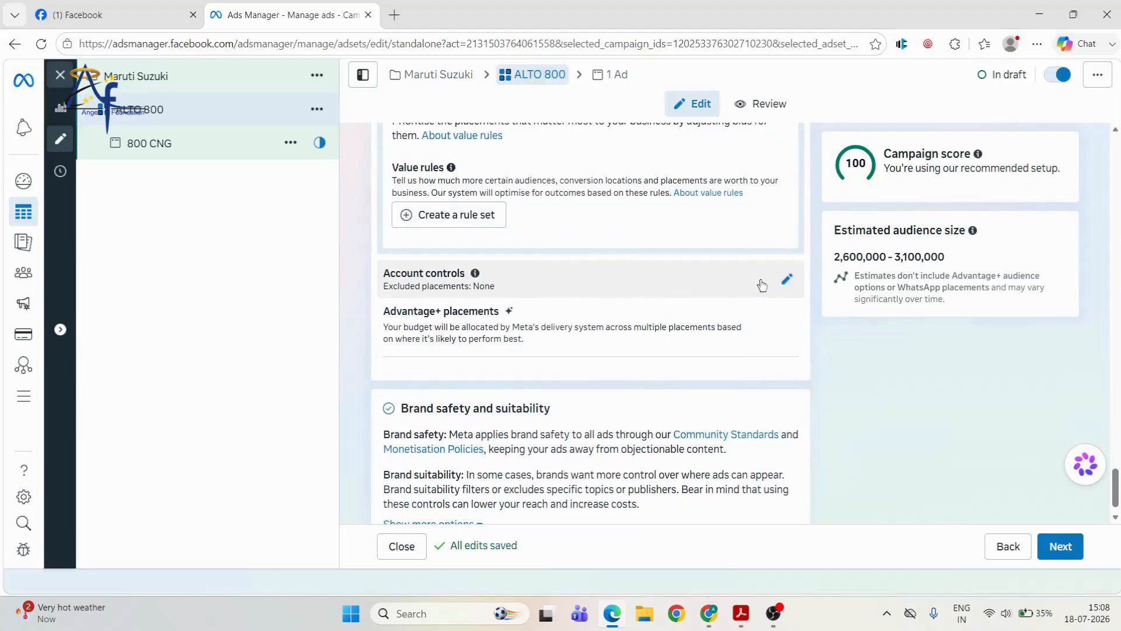
View the ad account's placement controls under the account controls and close them without changes
click(786, 283)
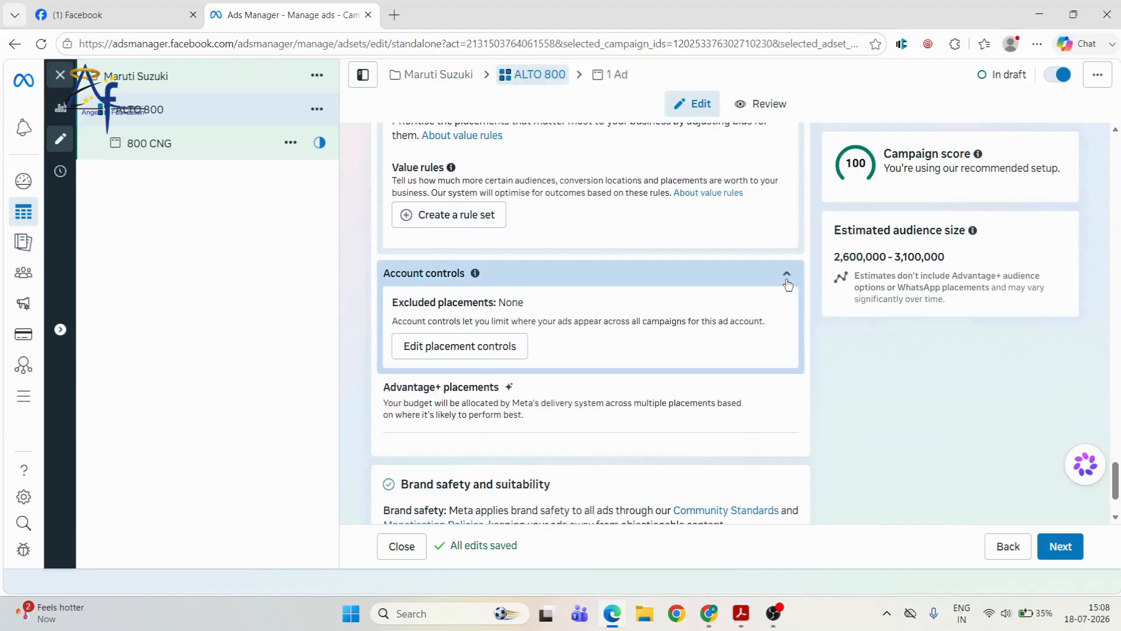
click(499, 353)
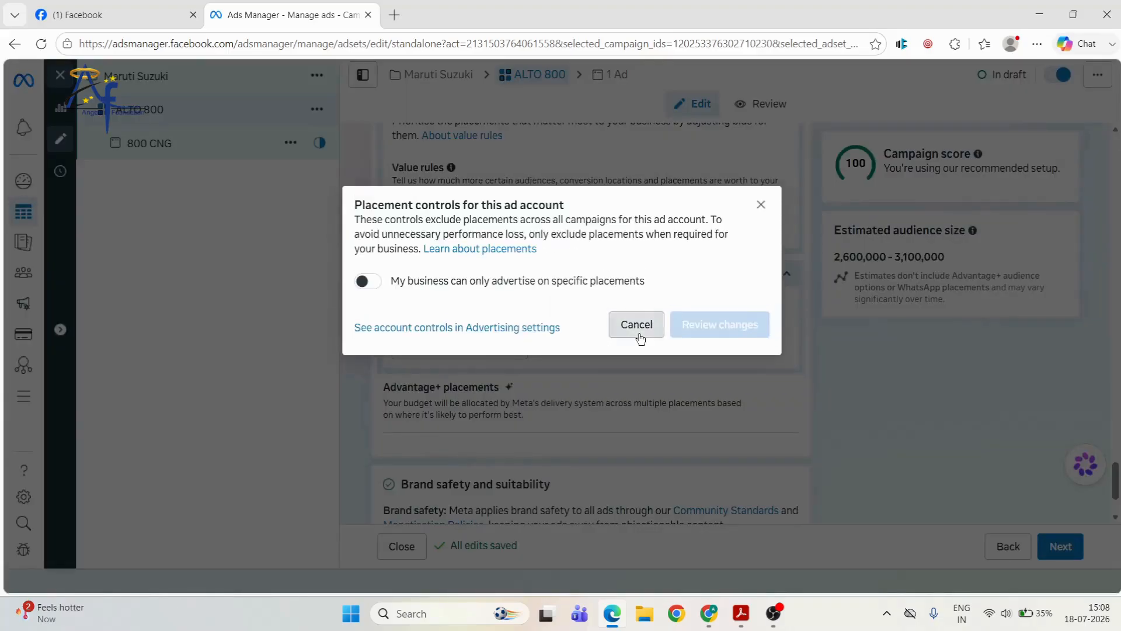
click(638, 330)
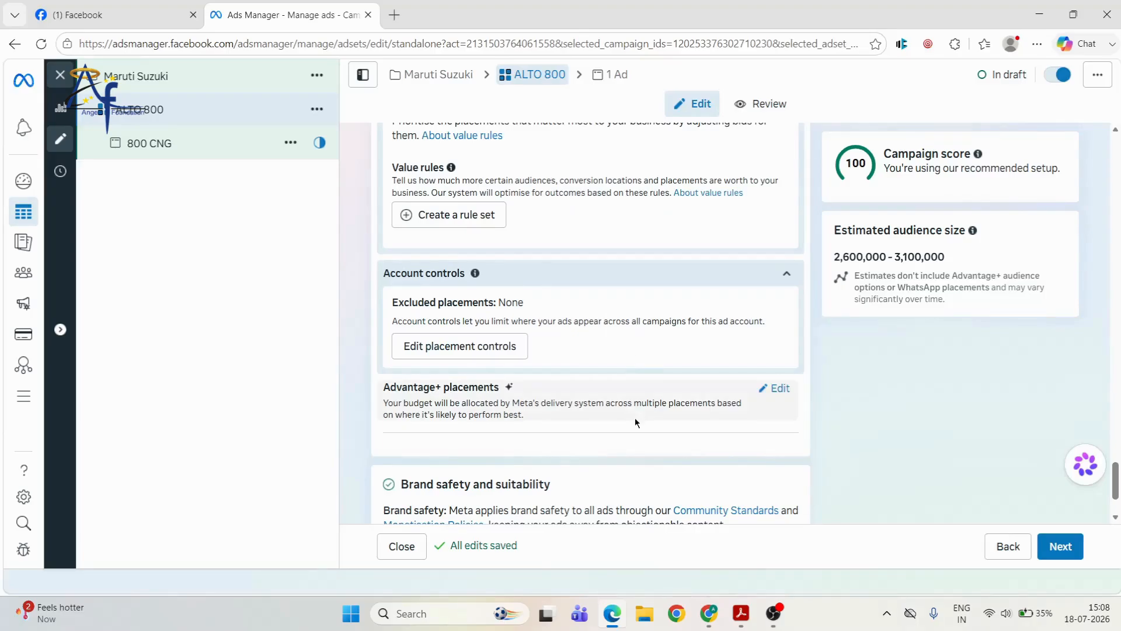
Continue from the ad set to the 800 CNG ad and turn on its ad preview
scroll(636, 419, down, 2)
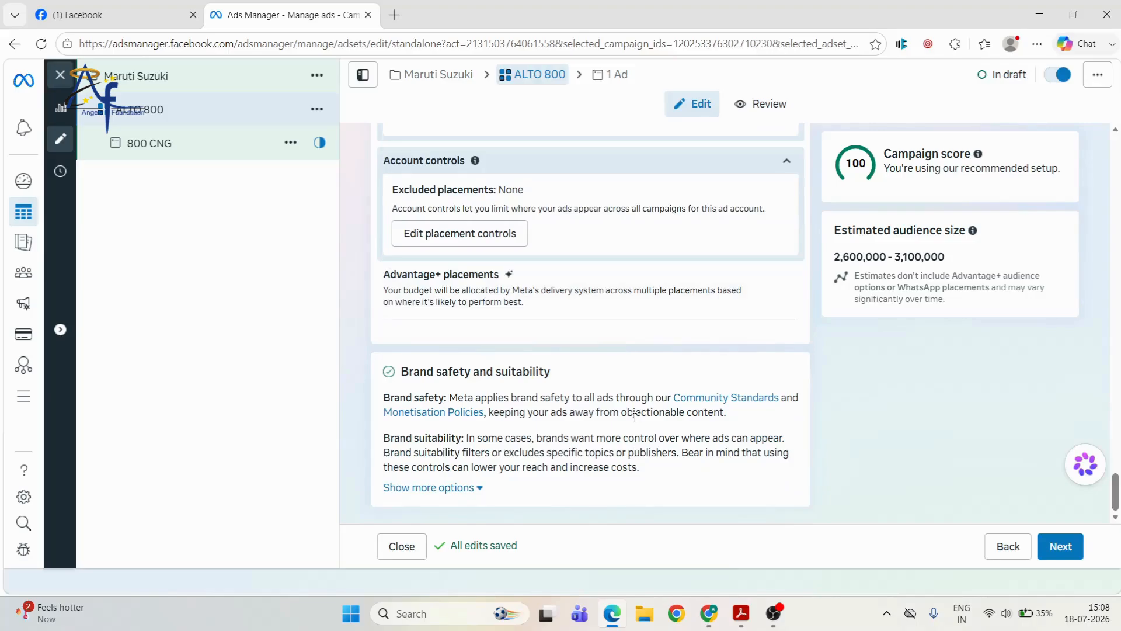
click(1067, 554)
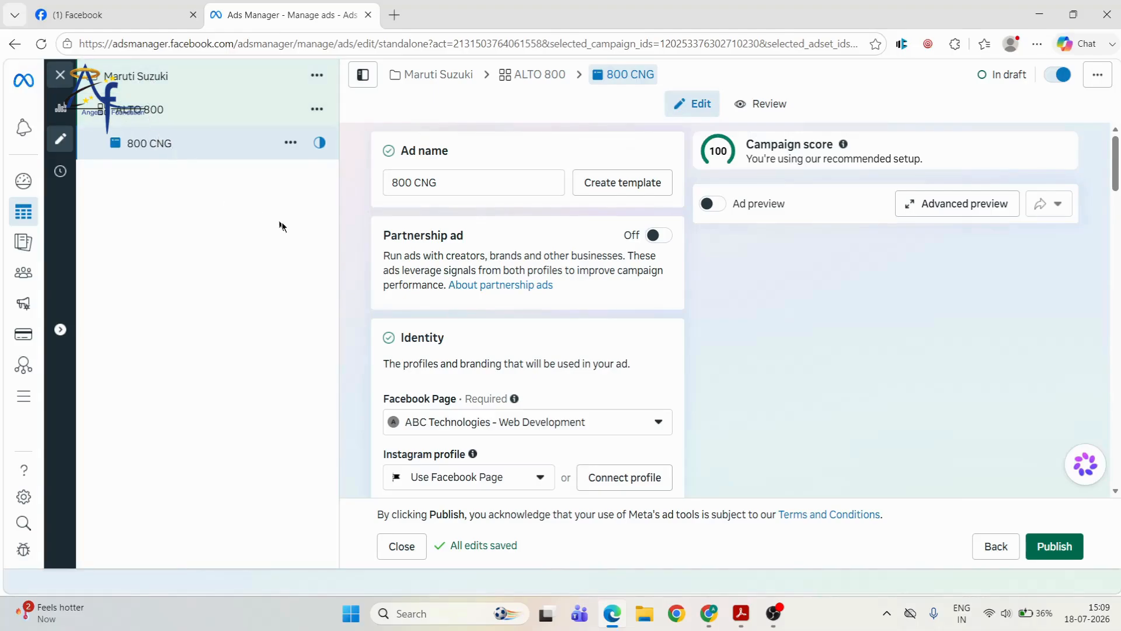
click(723, 205)
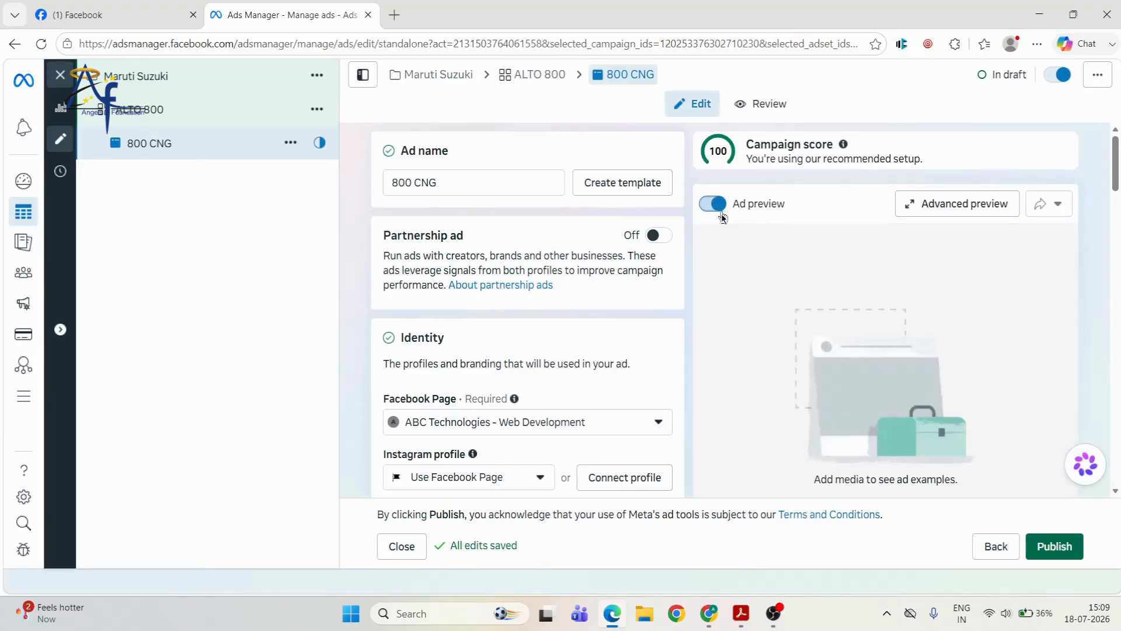
scroll(857, 387, down, 2)
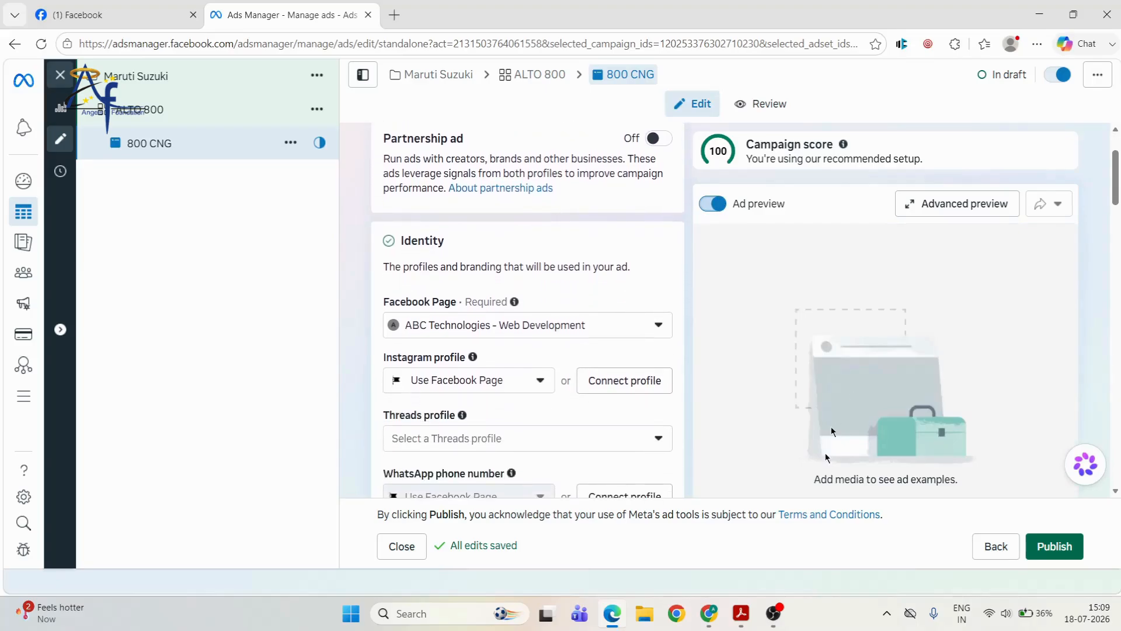
scroll(622, 259, up, 2)
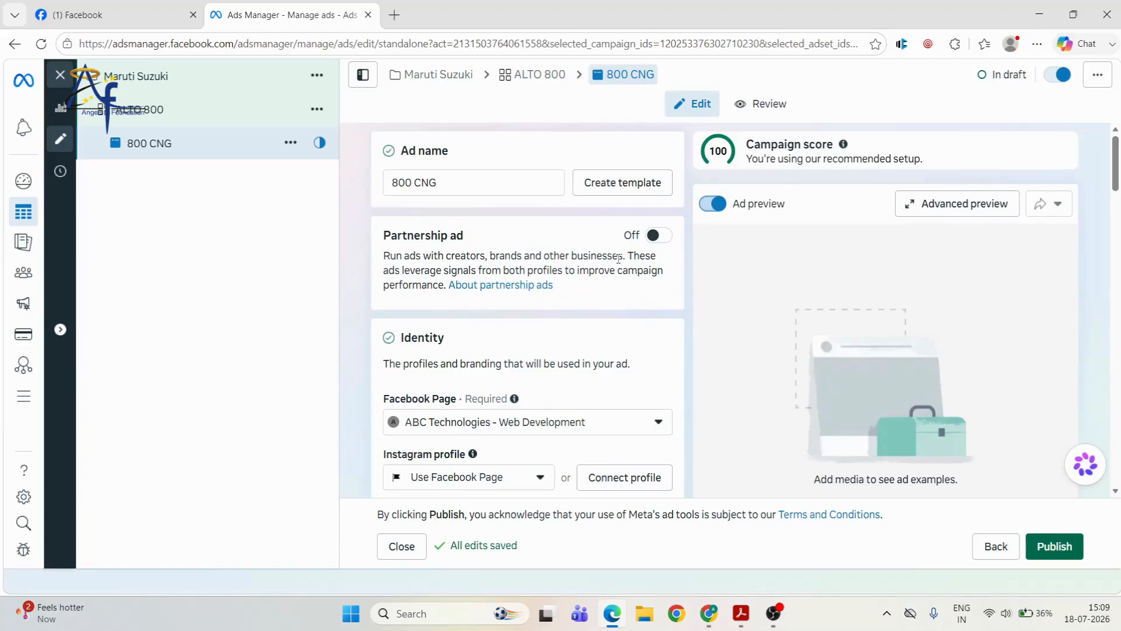
Review the ad's identity settings, including the available Facebook Page and Threads profile choices and the WhatsApp phone number field
scroll(618, 258, down, 2)
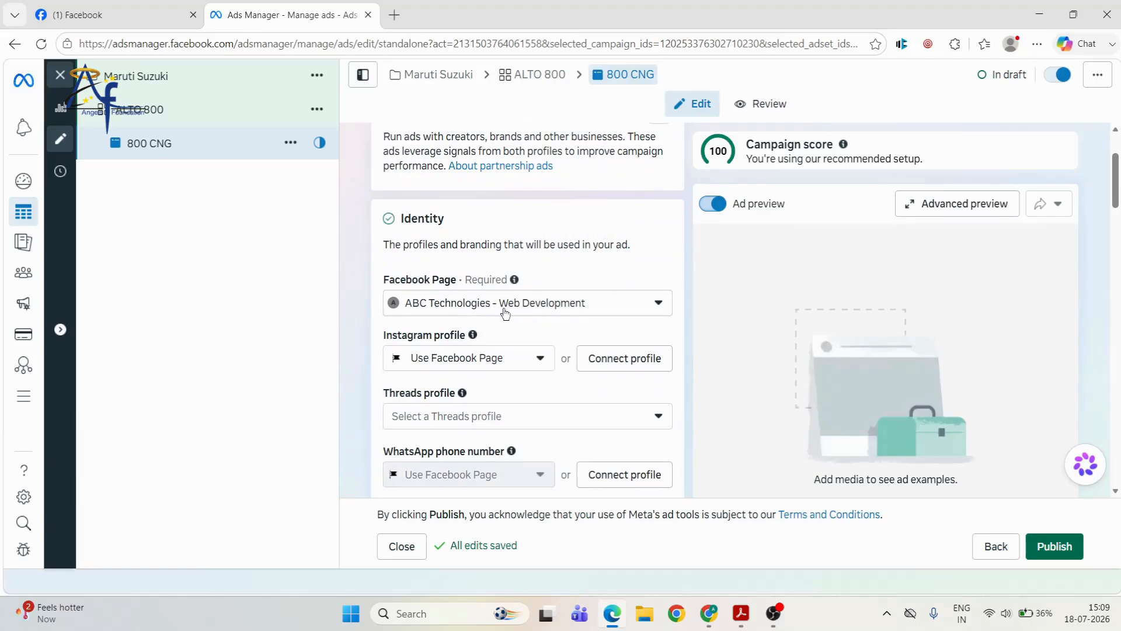
click(506, 314)
click(506, 314)
scroll(525, 382, down, 1)
click(553, 381)
click(555, 384)
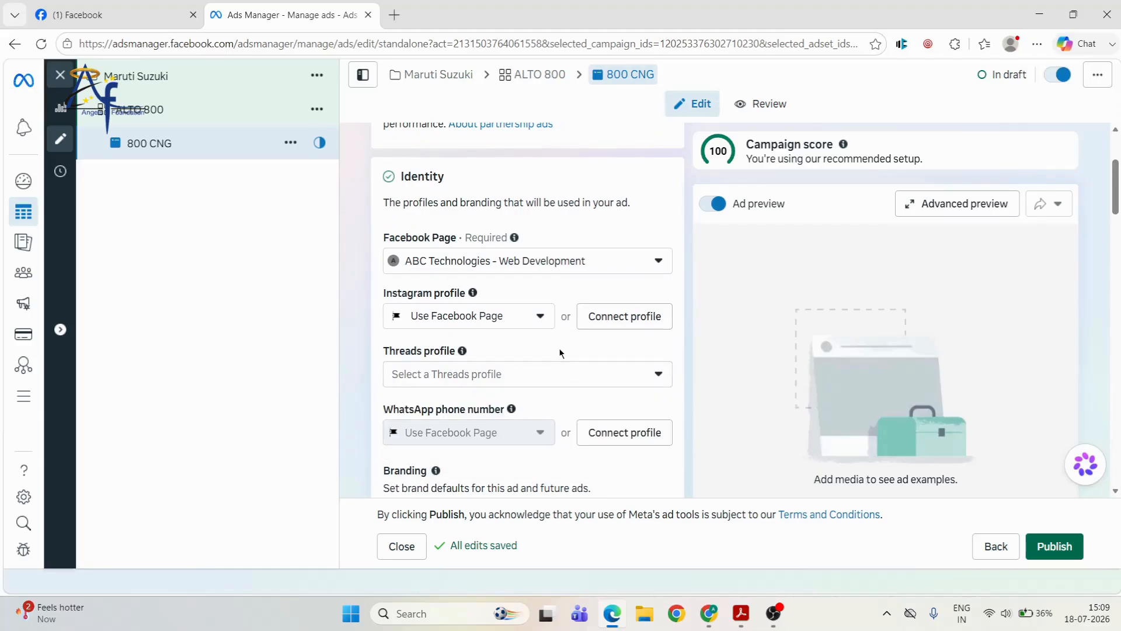
scroll(559, 348, down, 2)
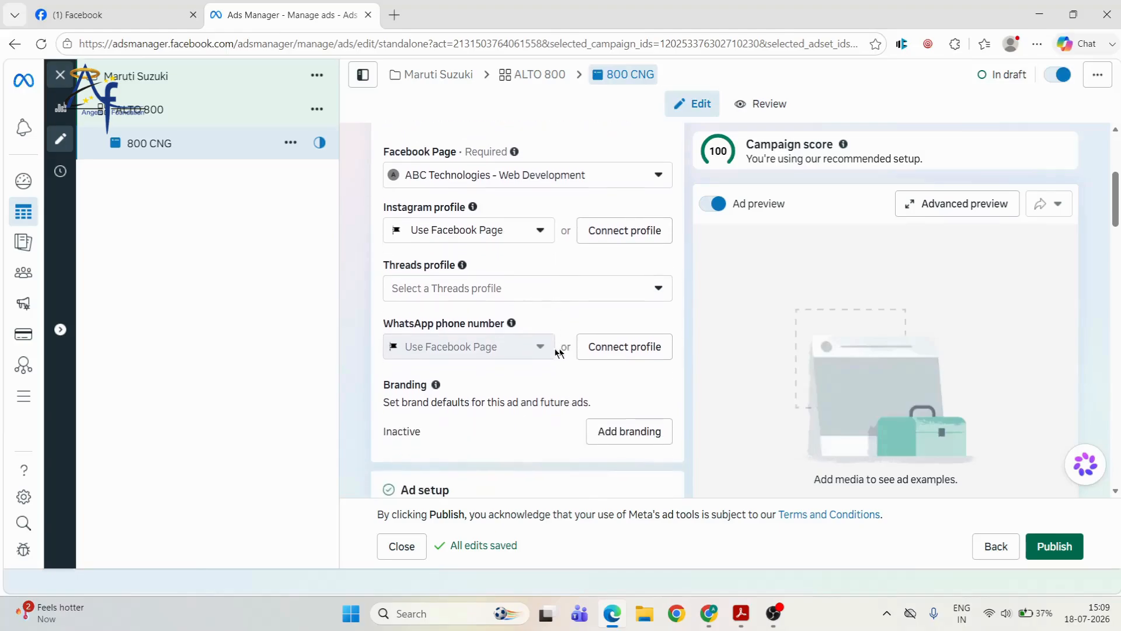
mouse_move(517, 346)
scroll(531, 370, up, 1)
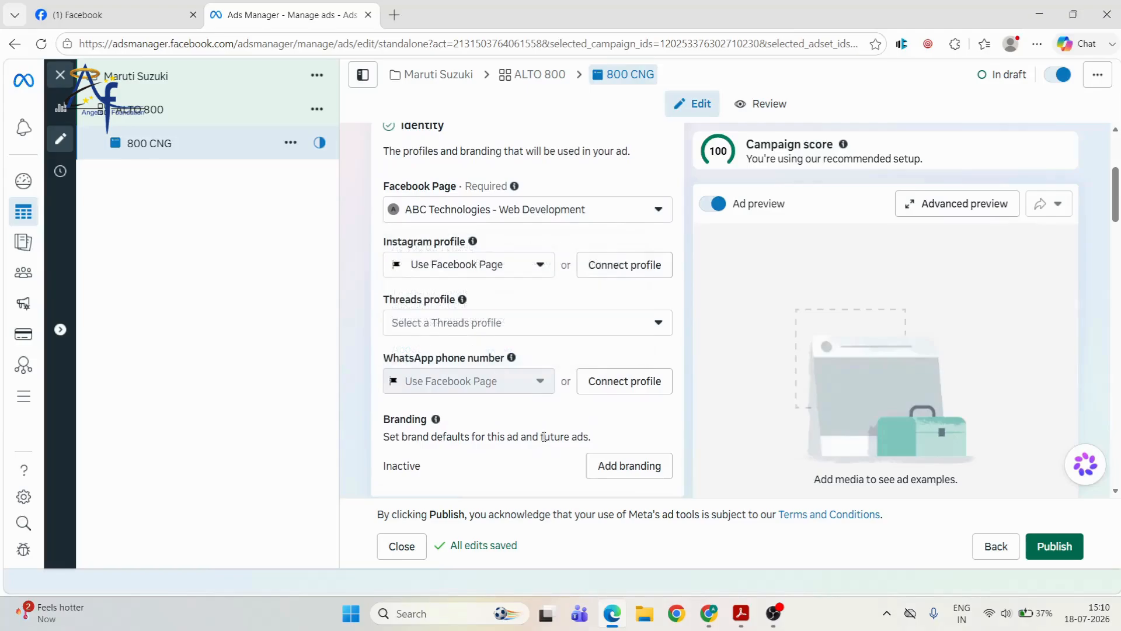
scroll(544, 436, down, 1)
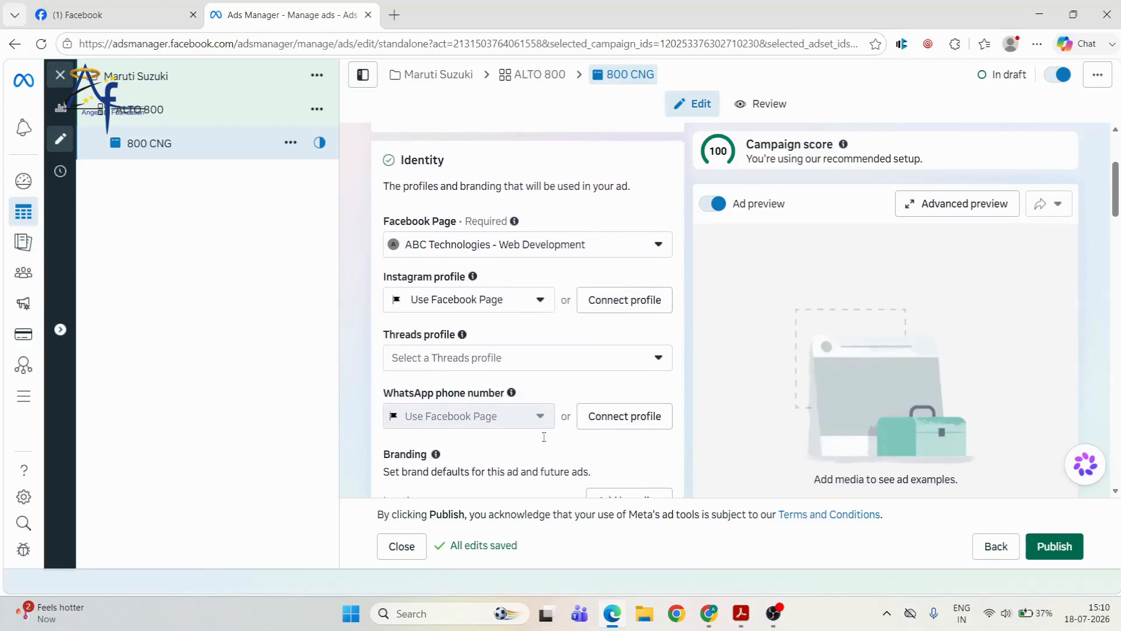
Postpone the suggestion to turn ads into a shopping experience in the ad setup with Remind me later
scroll(544, 436, down, 2)
scroll(544, 437, down, 2)
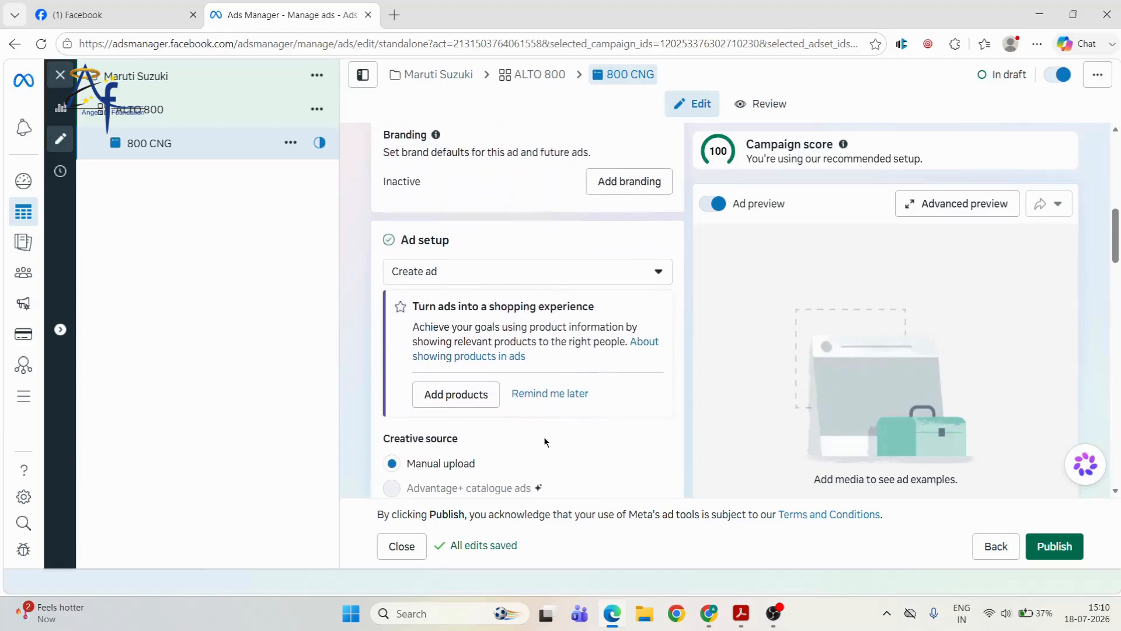
scroll(544, 436, down, 1)
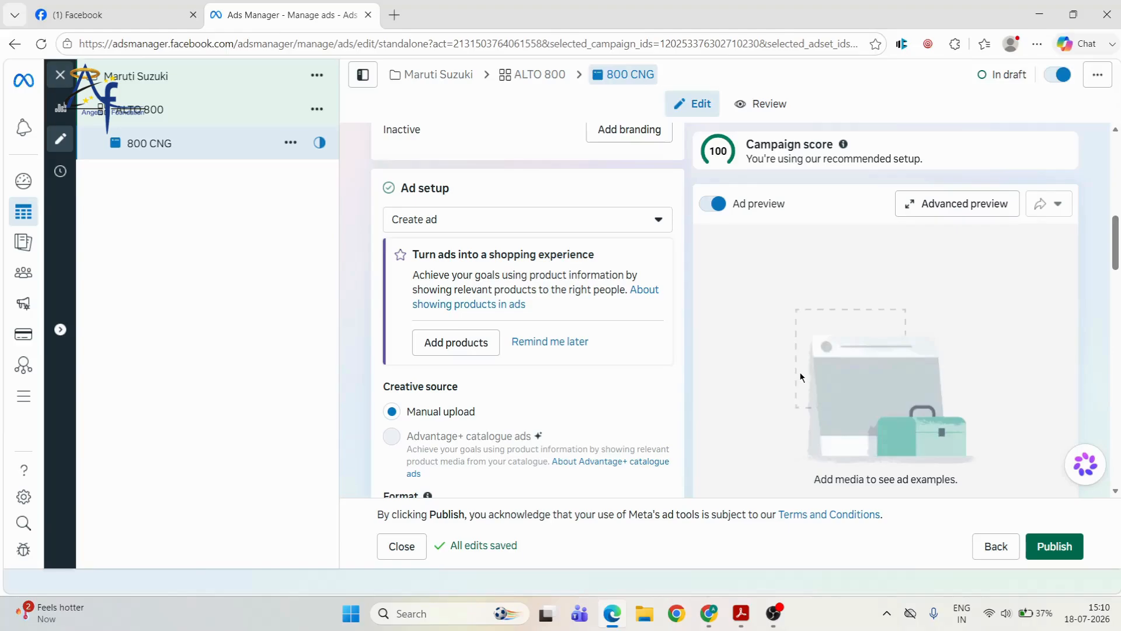
click(578, 342)
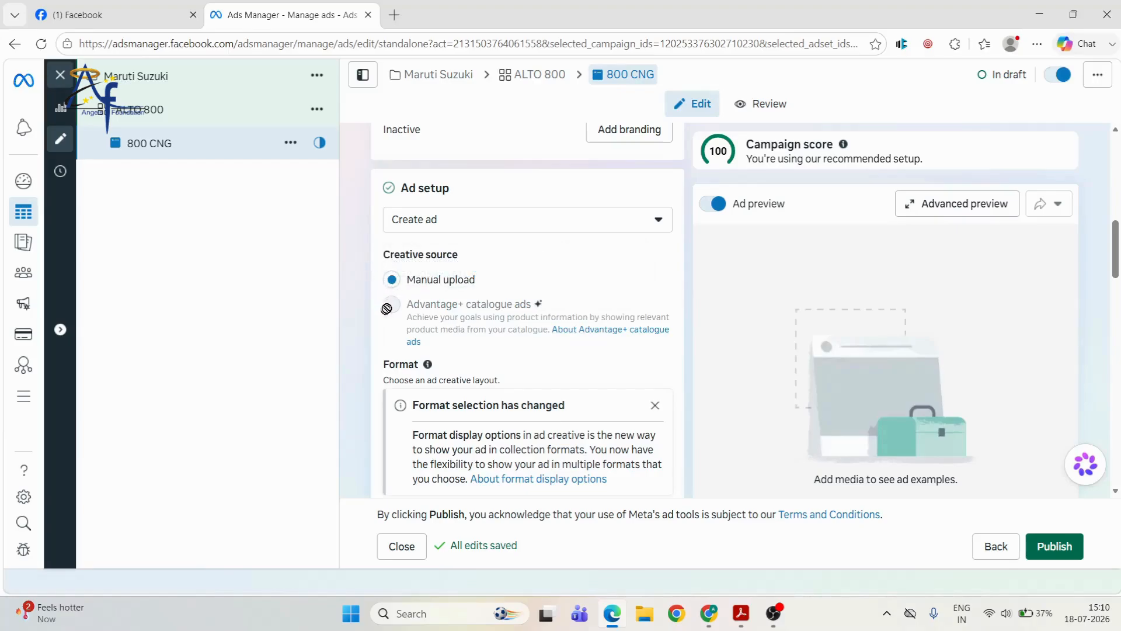
Check the creative source options with Manual upload kept, and dismiss the notice that format selection has changed
mouse_move(393, 293)
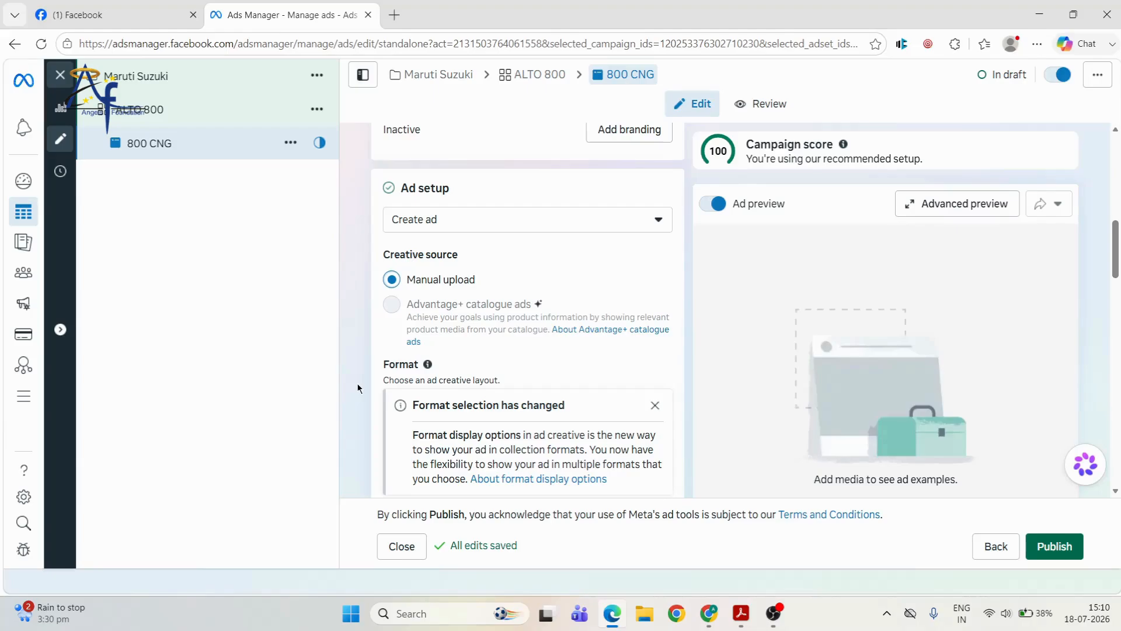
scroll(358, 388, down, 2)
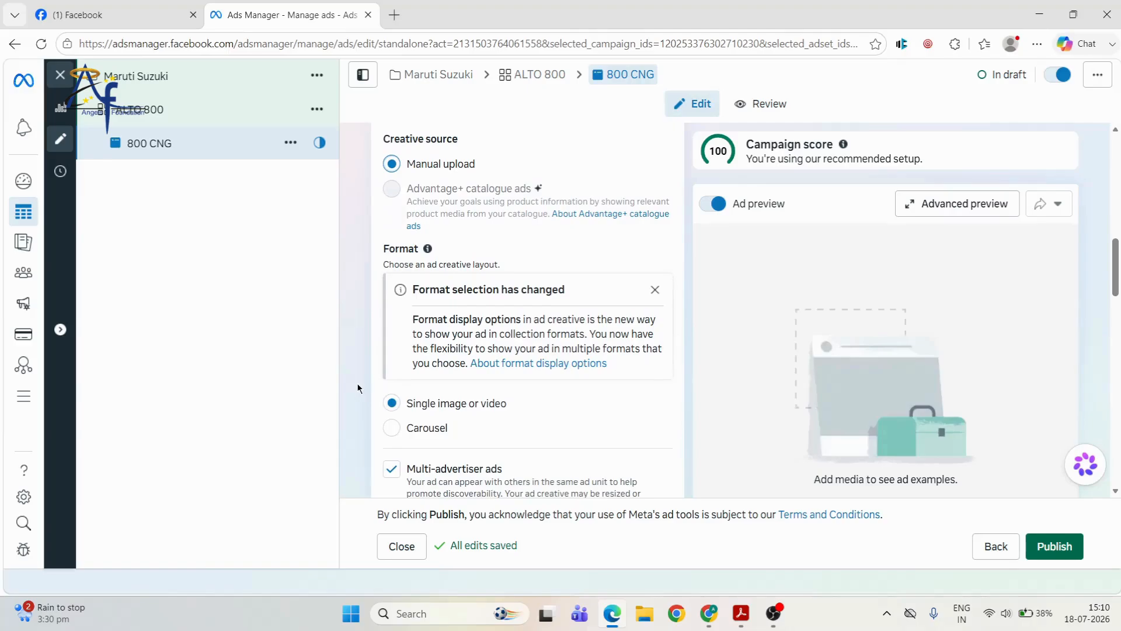
scroll(358, 388, up, 1)
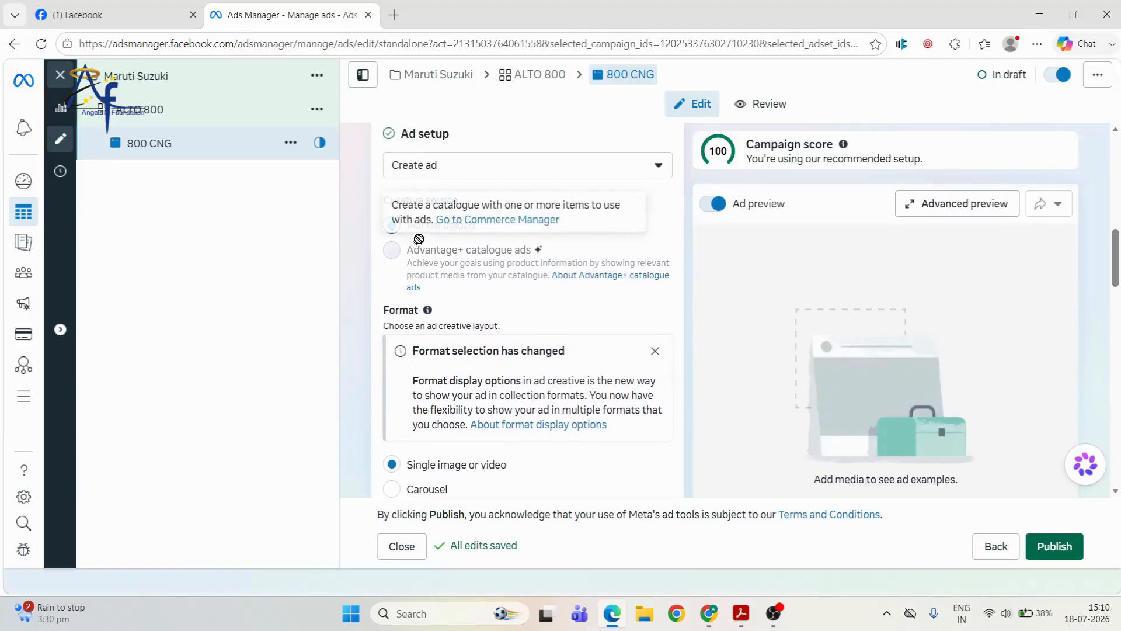
scroll(369, 351, down, 2)
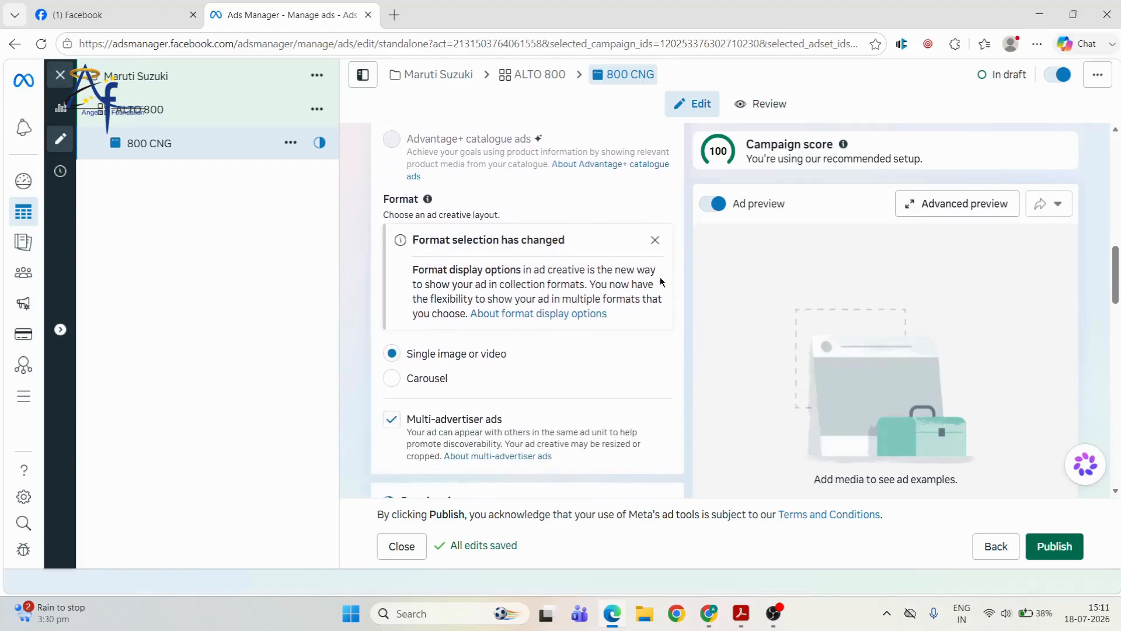
click(655, 243)
scroll(576, 245, up, 2)
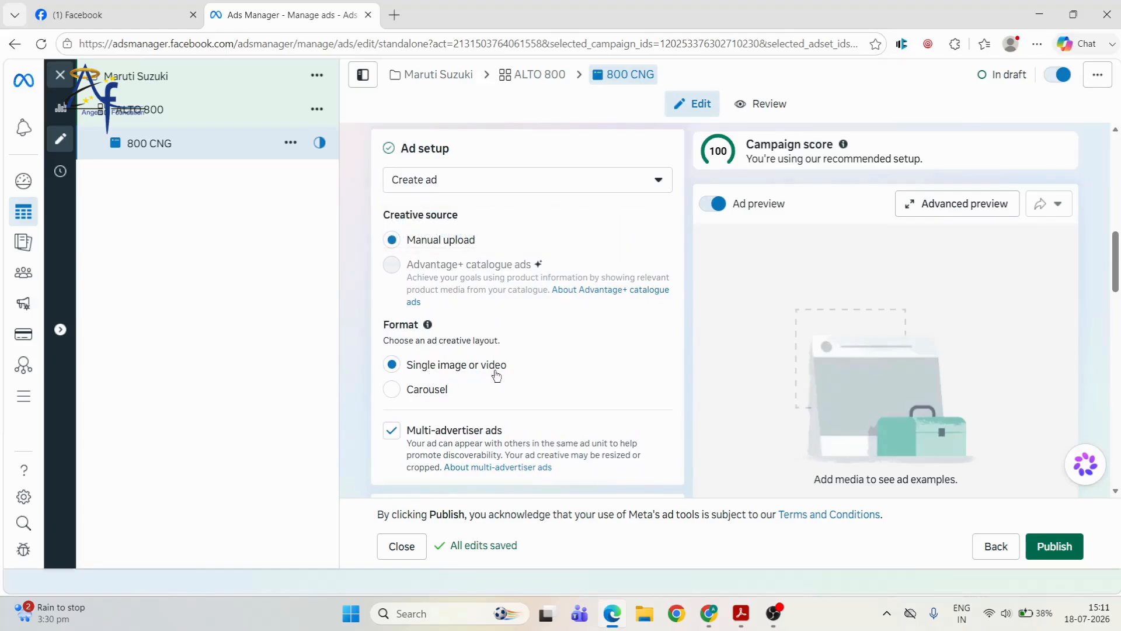
Try the Carousel format for the ad and return to Single image or video
click(430, 401)
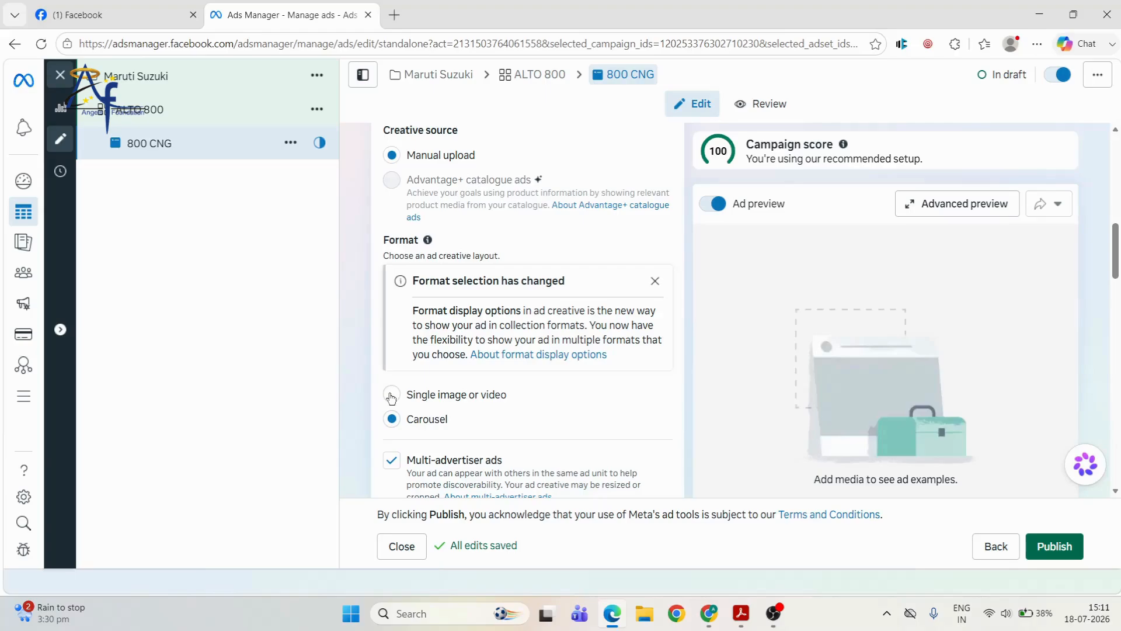
click(391, 395)
click(392, 419)
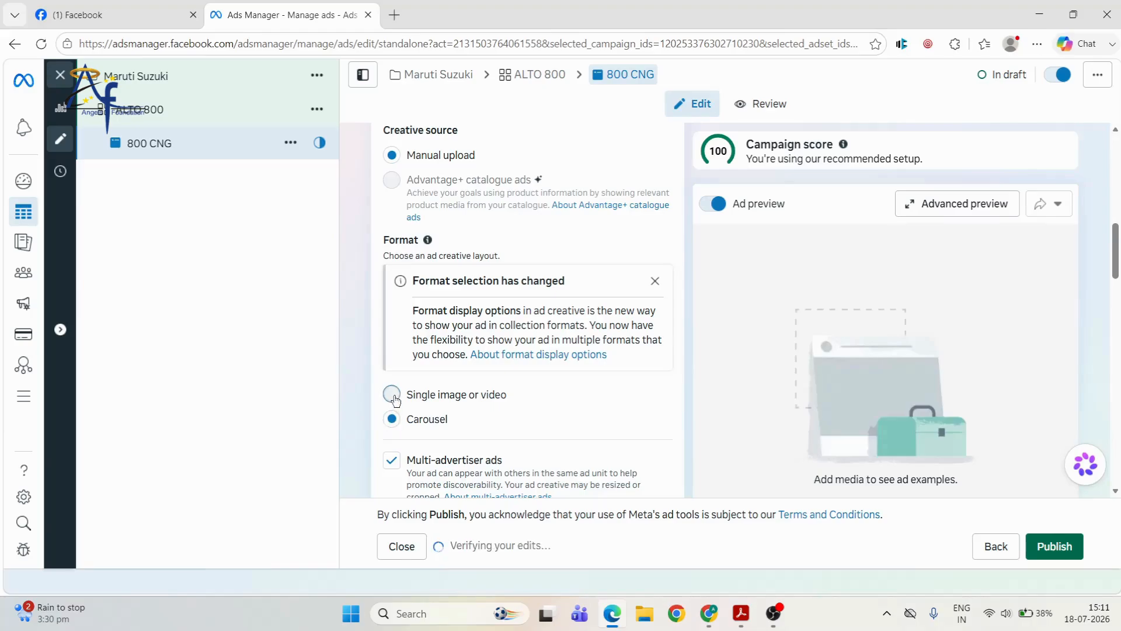
click(393, 397)
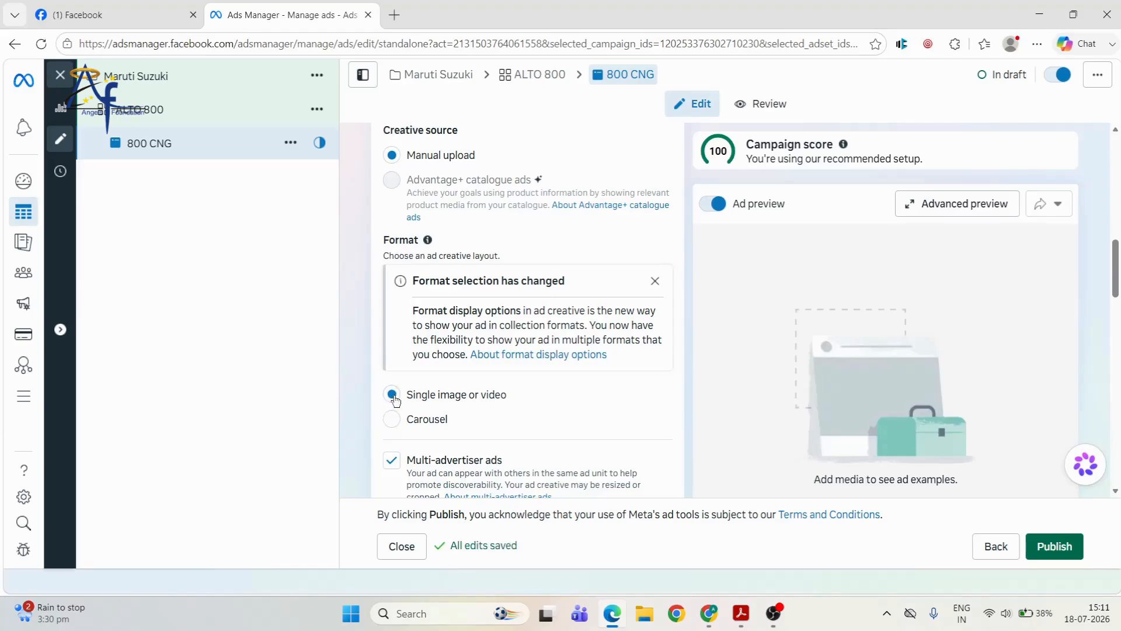
scroll(534, 408, down, 2)
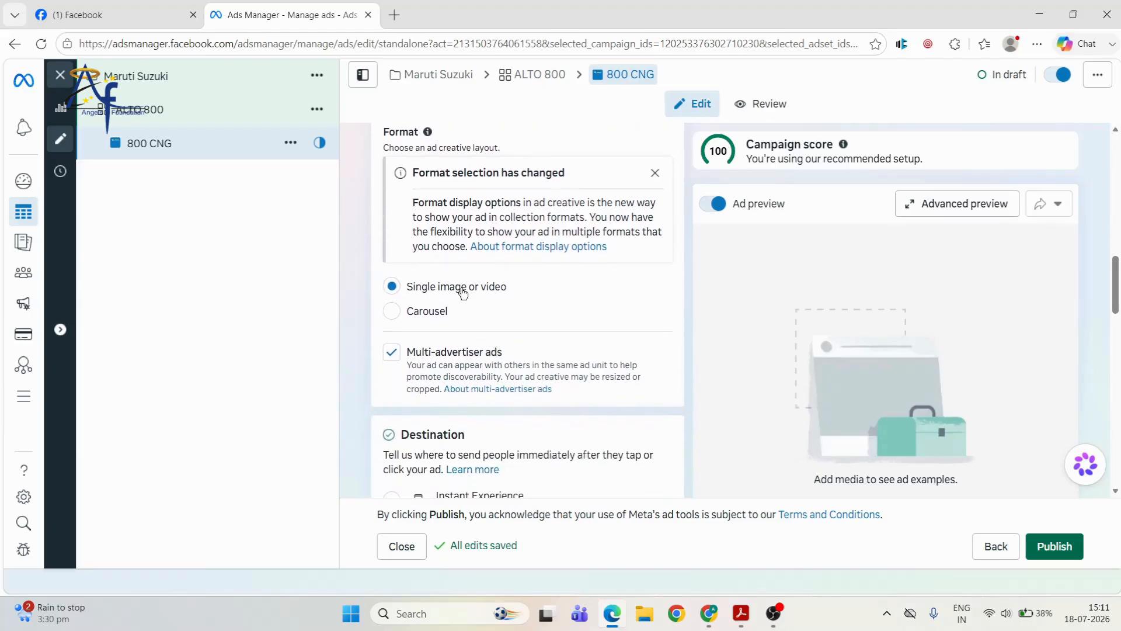
scroll(463, 292, up, 2)
scroll(463, 292, down, 3)
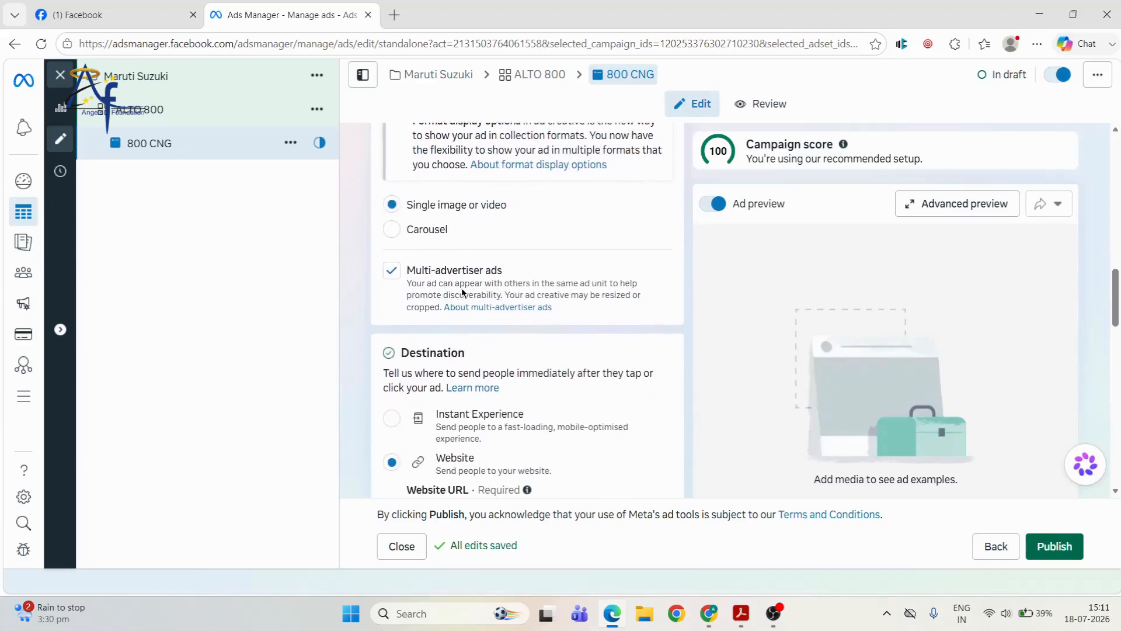
scroll(462, 292, down, 5)
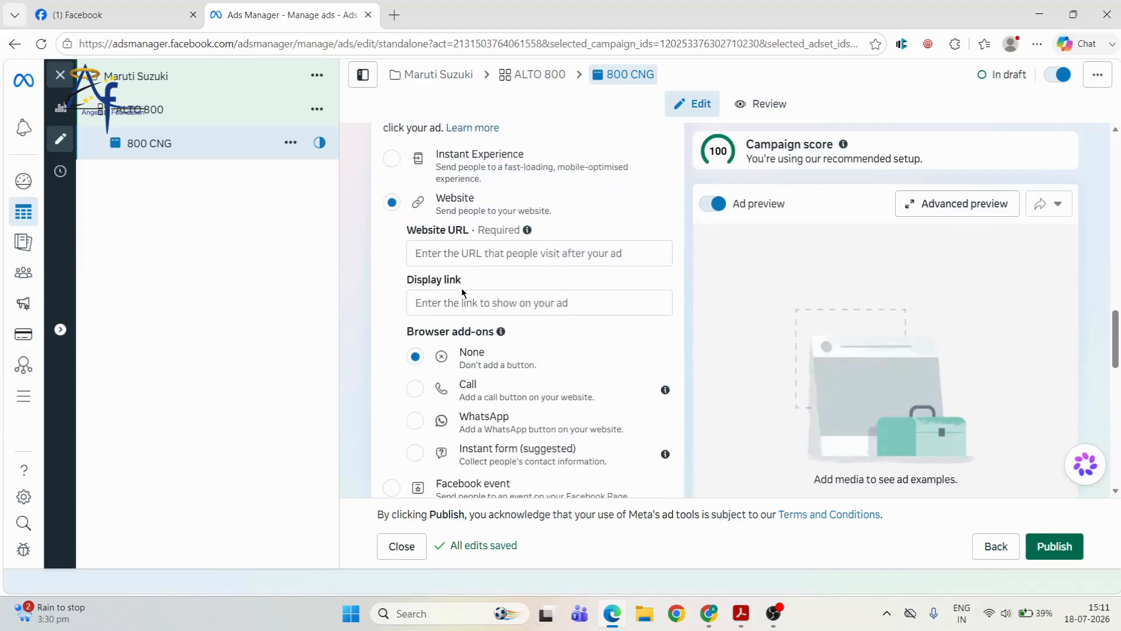
scroll(461, 287, up, 3)
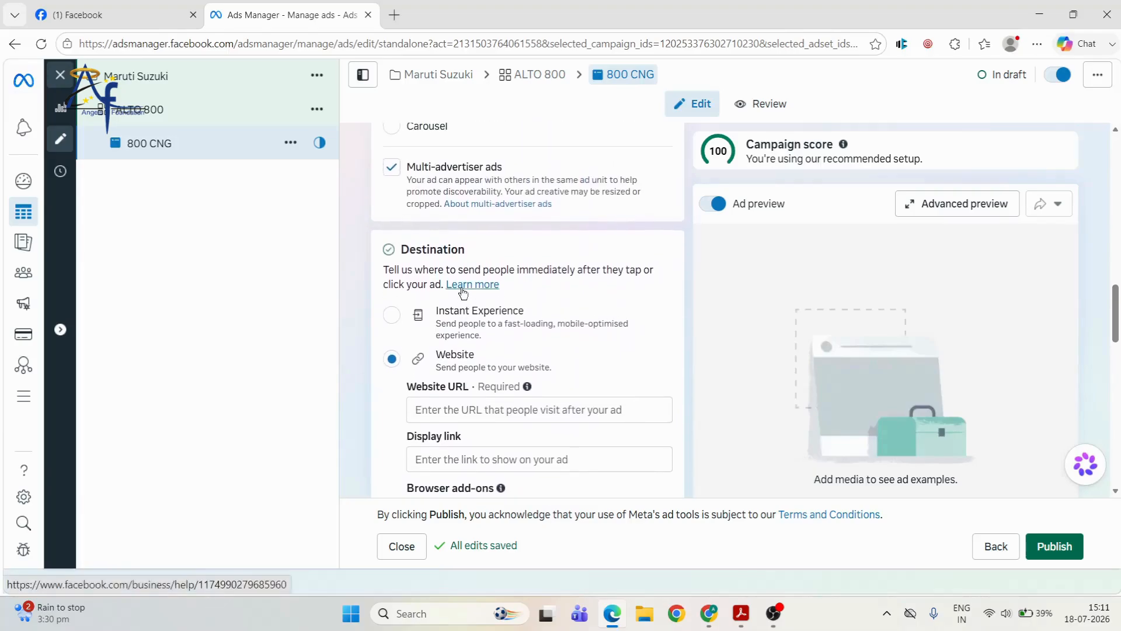
click(488, 408)
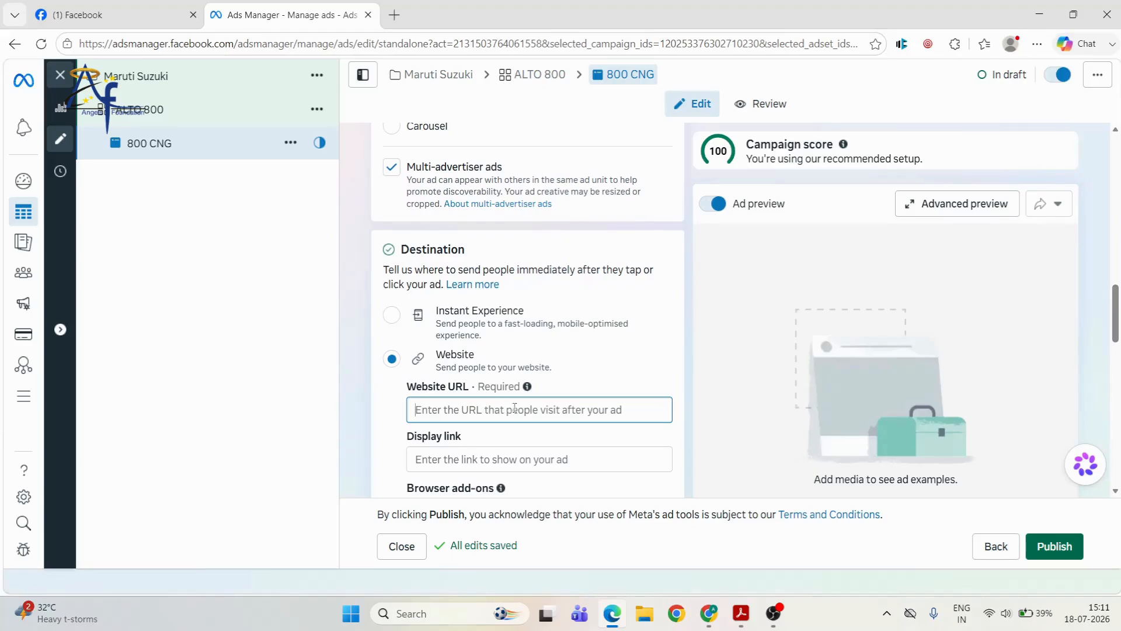
scroll(525, 404, down, 1)
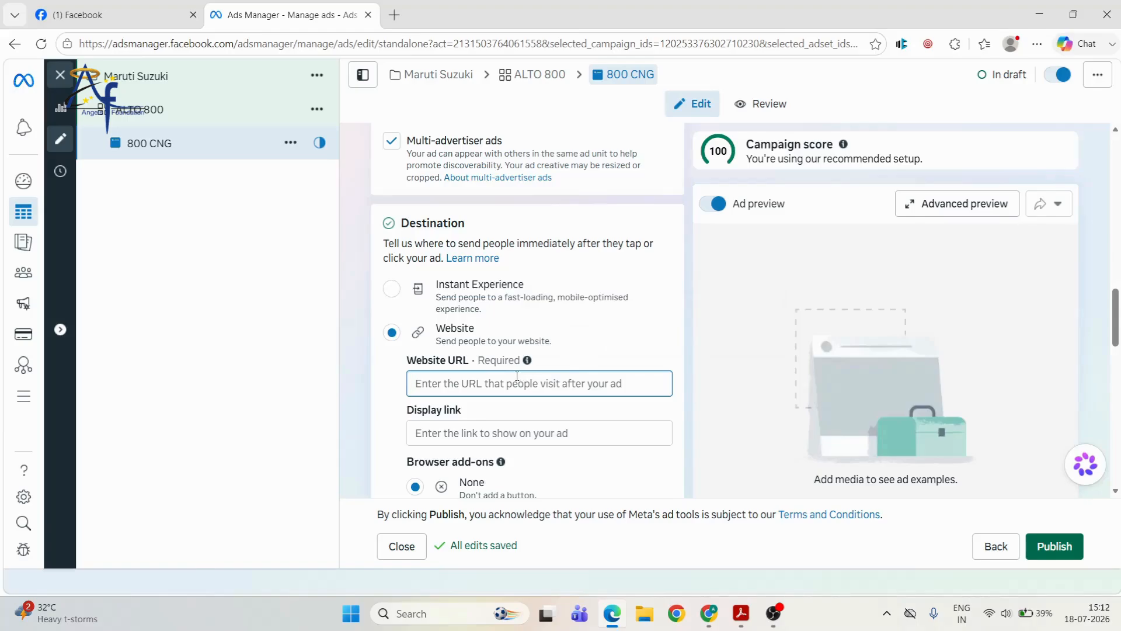
text(www.a)
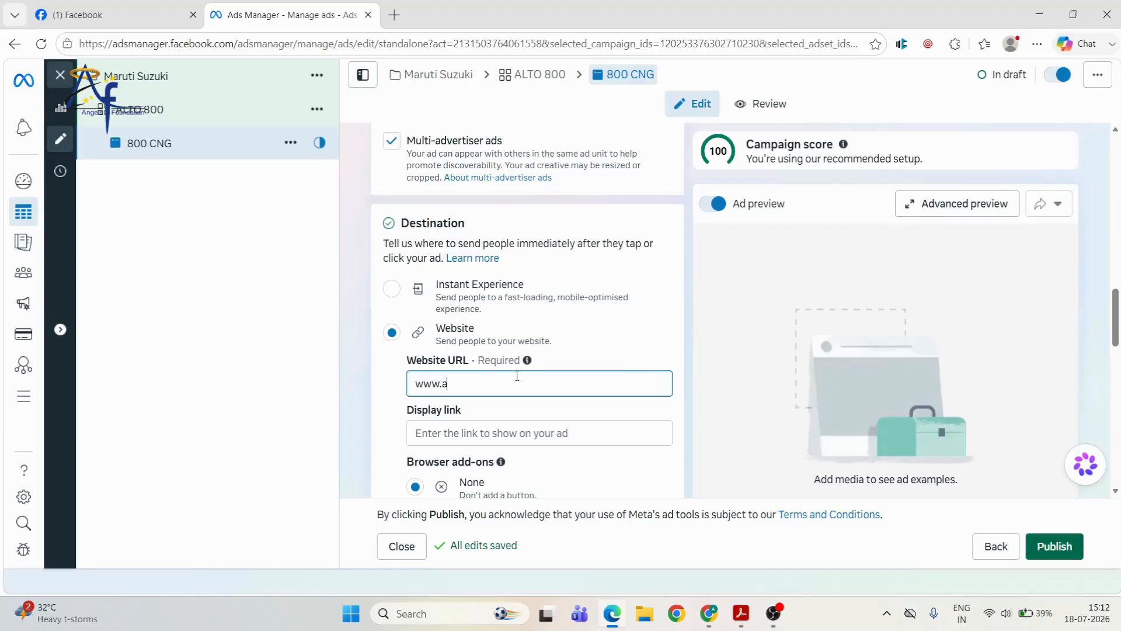
text(bcd.com)
click(542, 407)
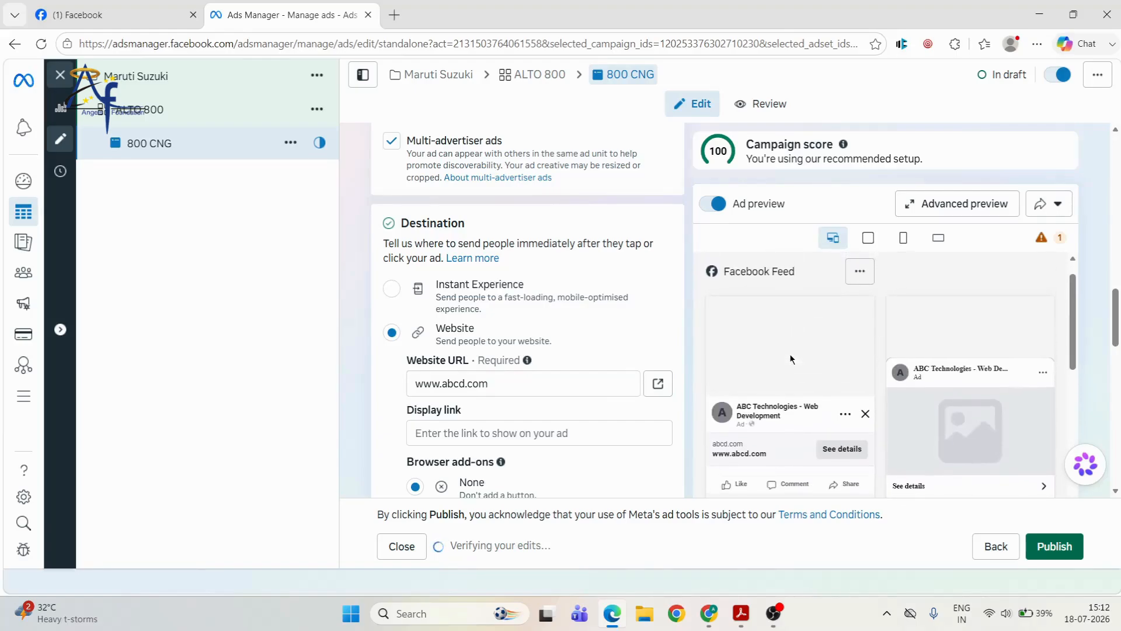
Examine the ad preview across placements, along with the browser add-ons and the remaining destination options
scroll(791, 359, down, 1)
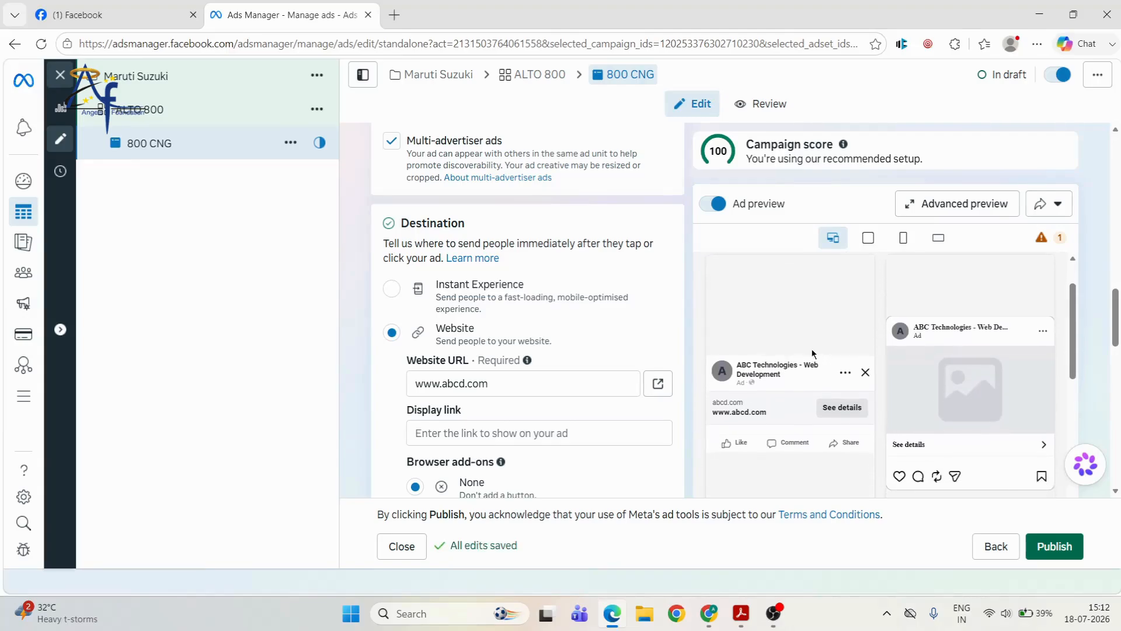
key(ctrl+plus)
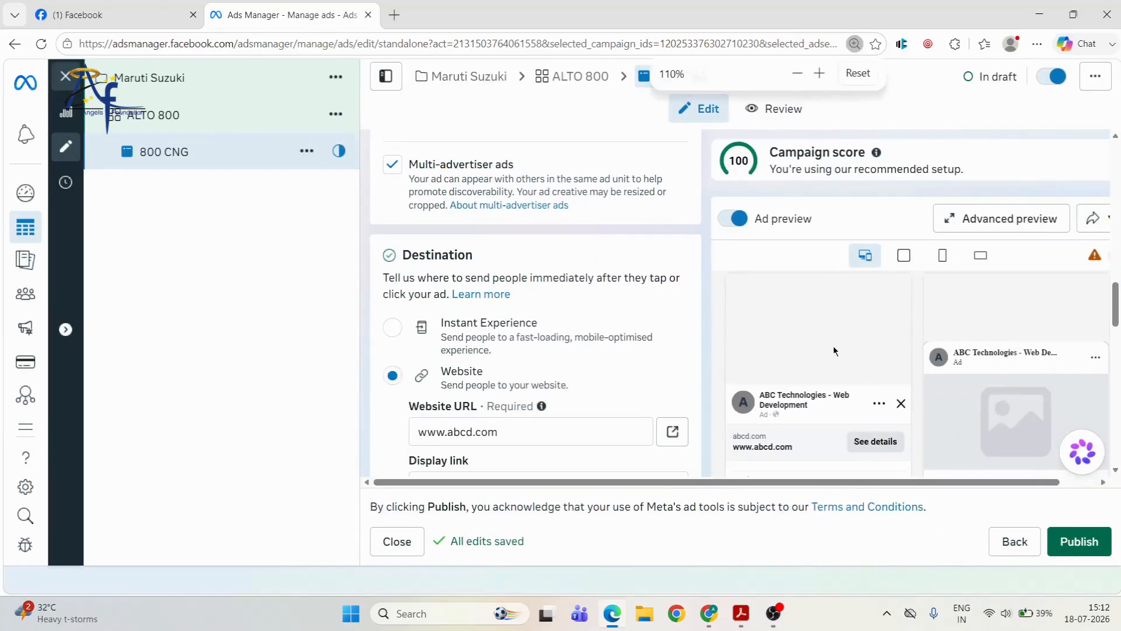
scroll(832, 346, down, 3)
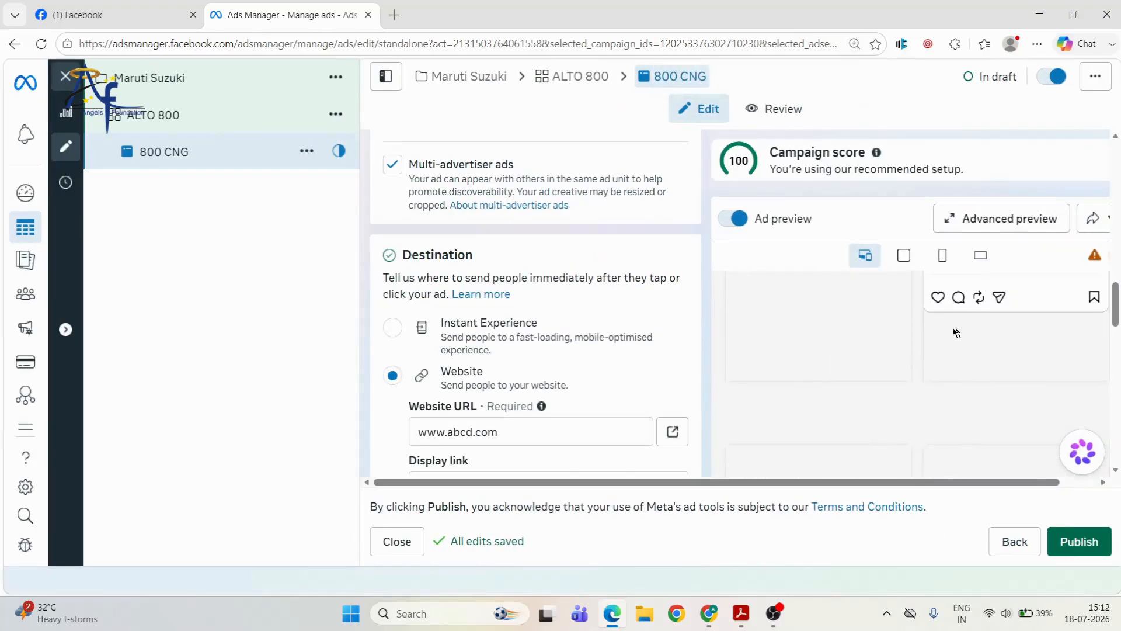
scroll(929, 329, up, 1)
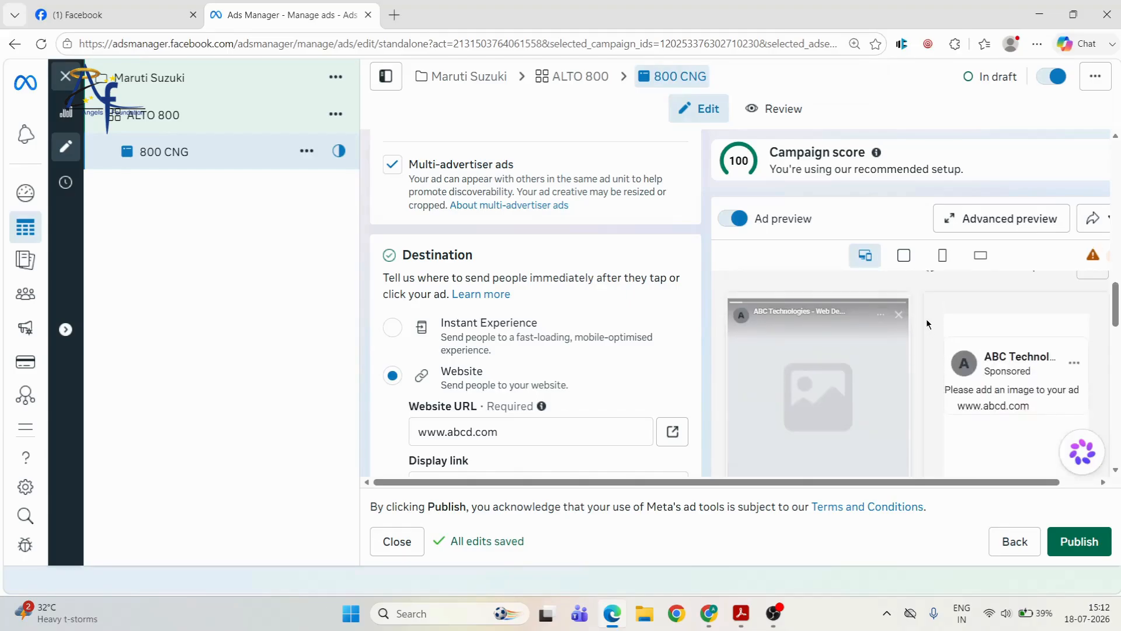
key(ctrl+minus)
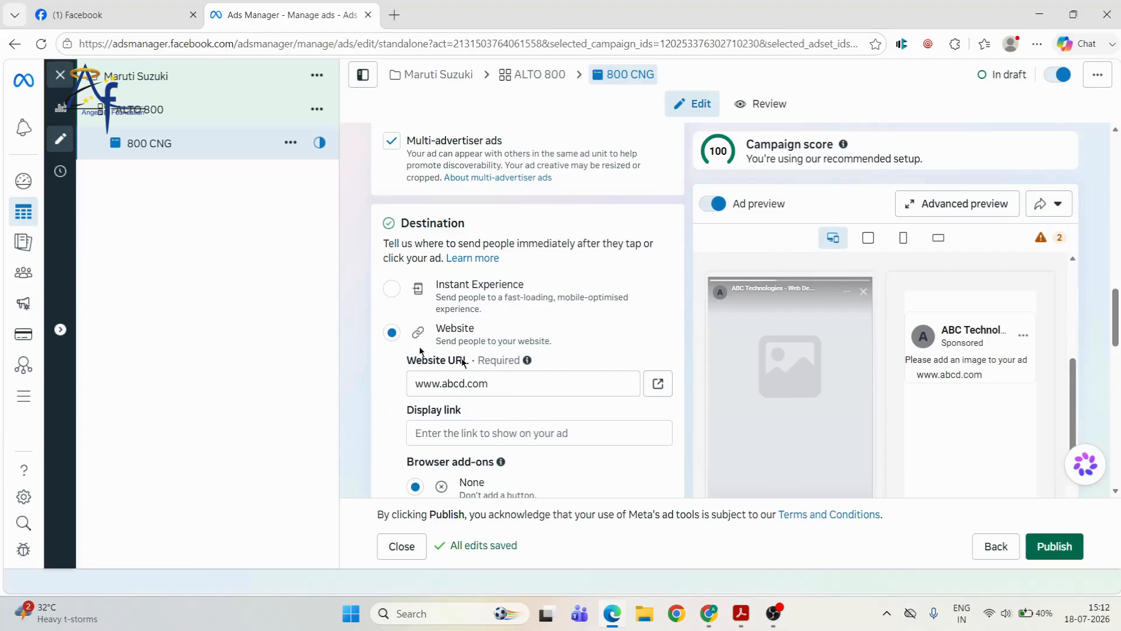
scroll(423, 333, down, 1)
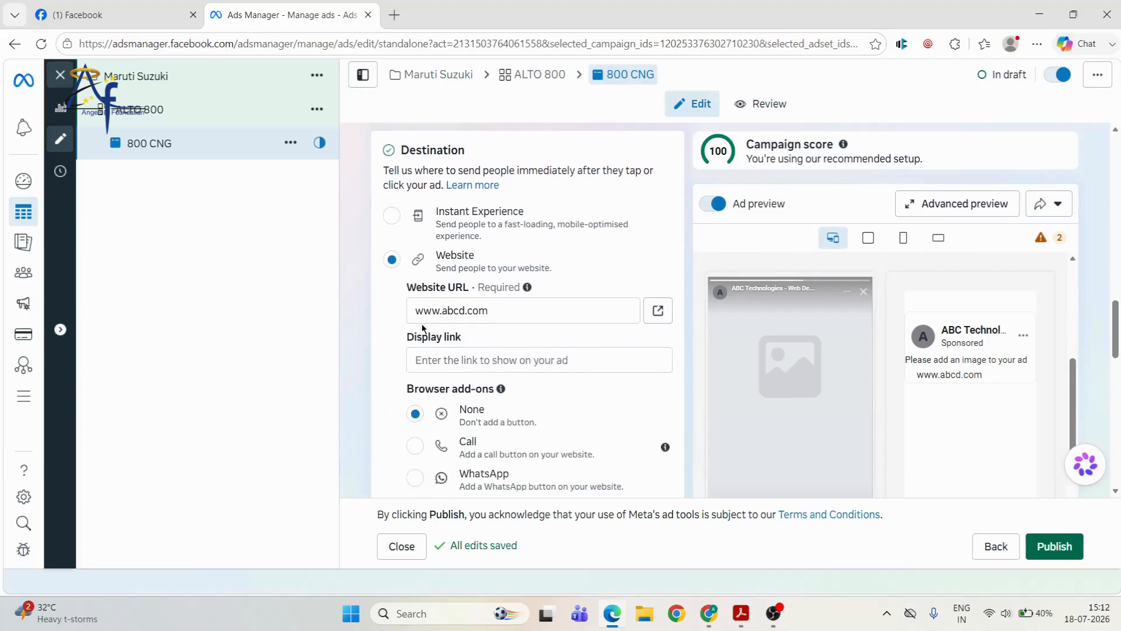
scroll(424, 328, down, 1)
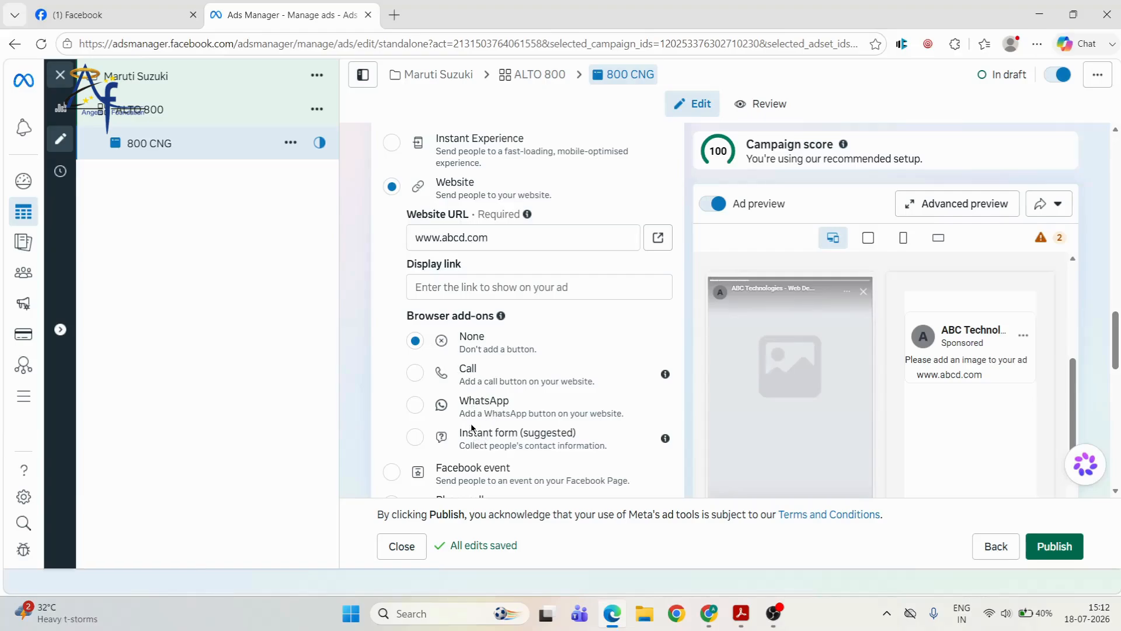
scroll(470, 420, down, 1)
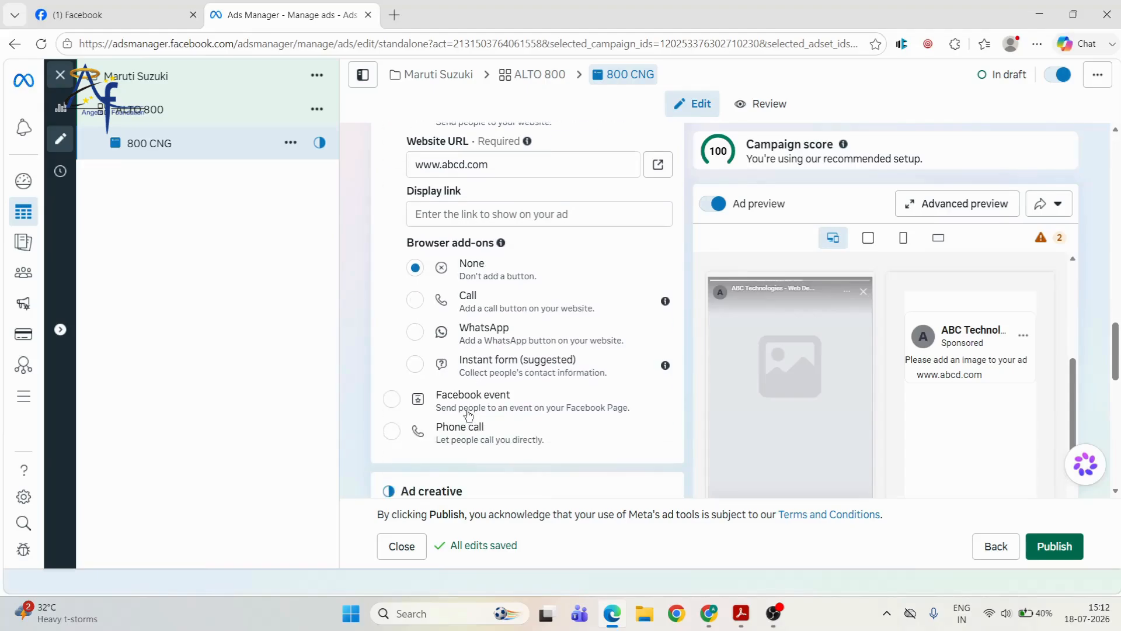
scroll(467, 414, down, 2)
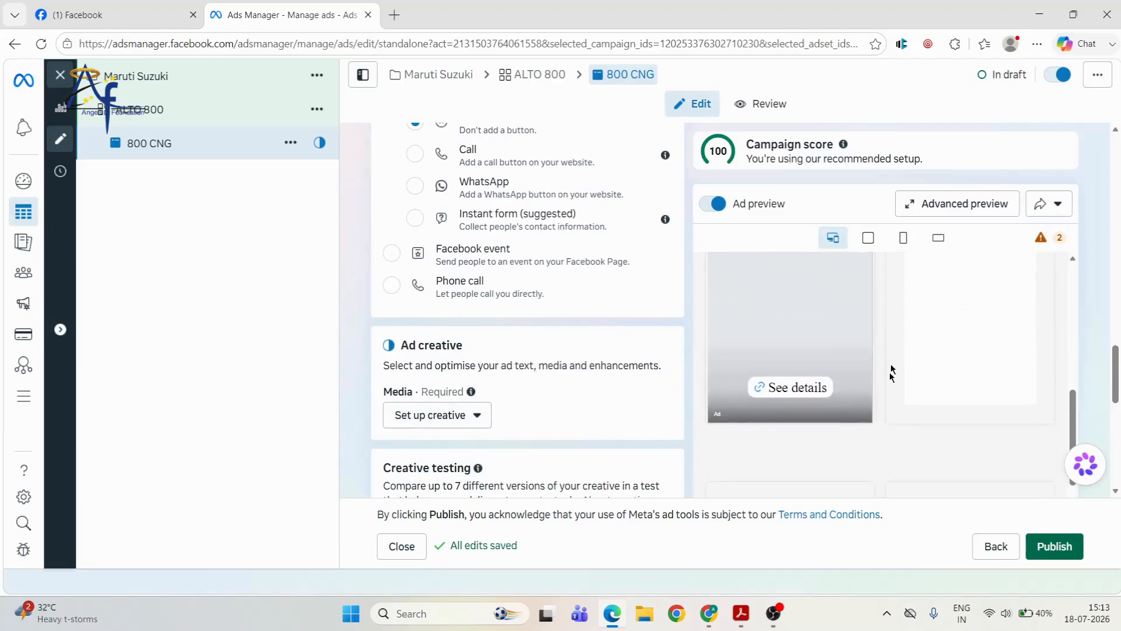
scroll(774, 385, up, 1)
scroll(777, 384, down, 1)
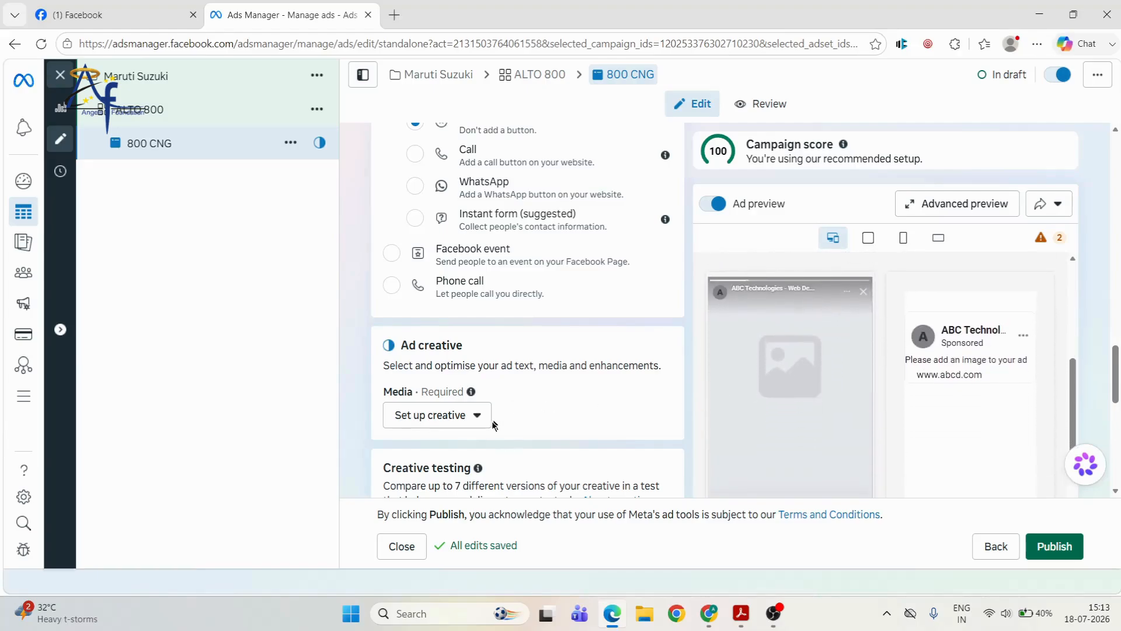
Start setting up the ad creative as an image ad
click(486, 425)
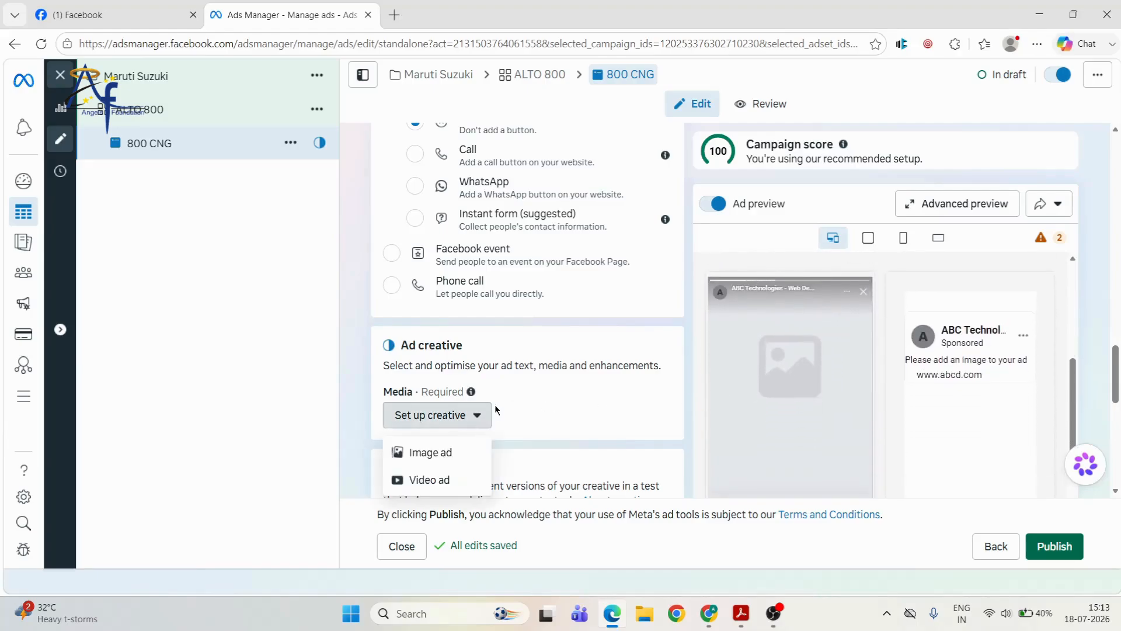
click(424, 452)
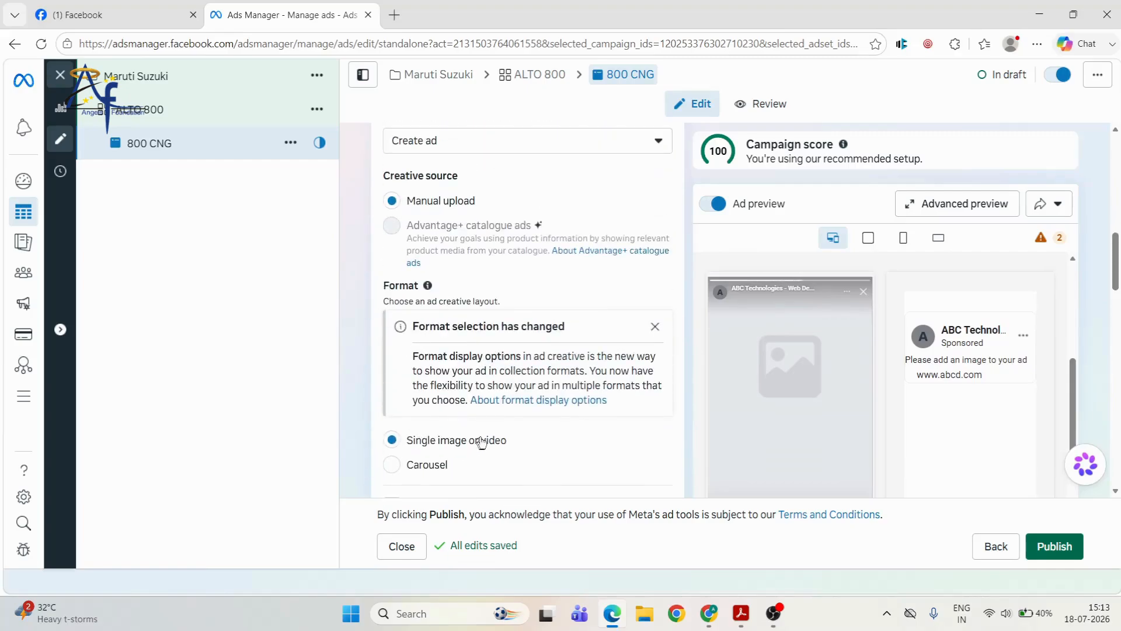
scroll(488, 441, down, 9)
scroll(465, 397, down, 2)
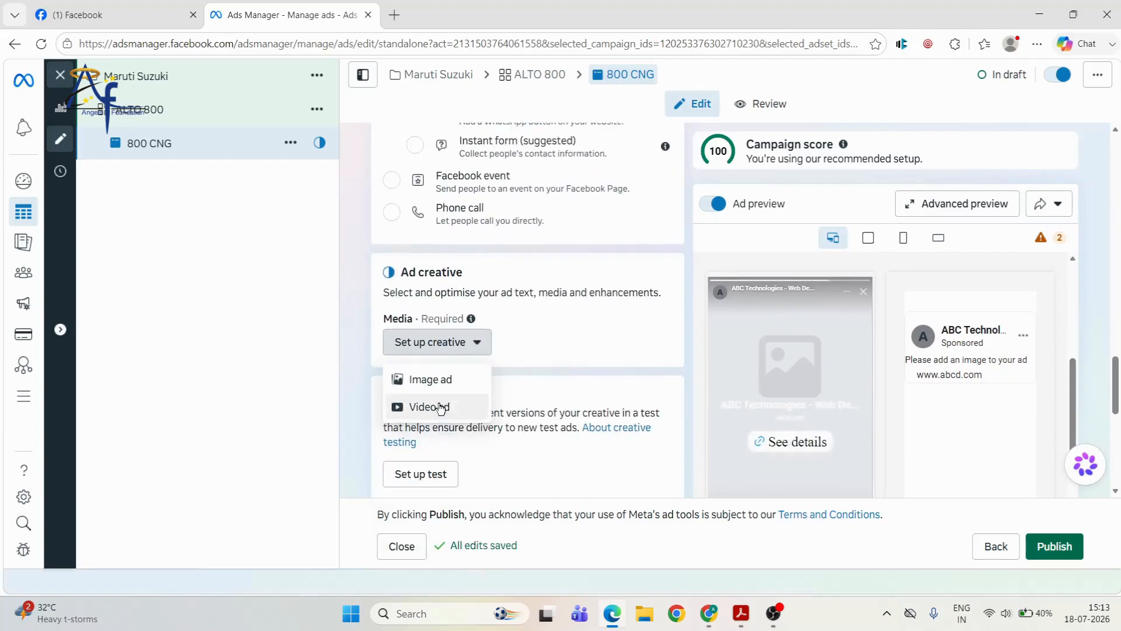
click(457, 380)
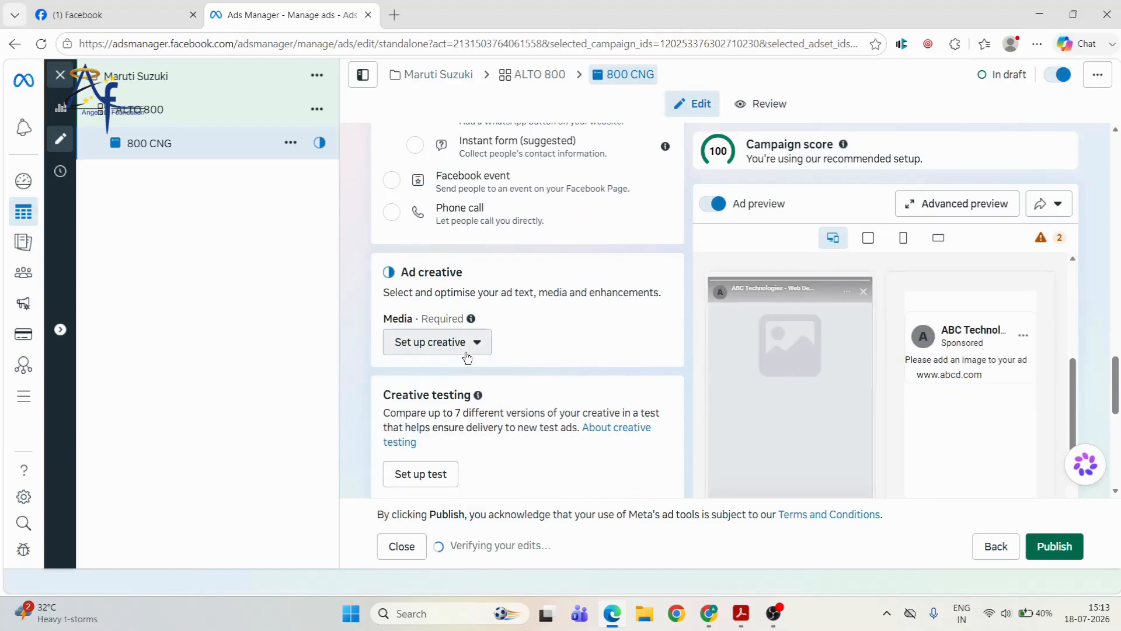
scroll(465, 357, down, 1)
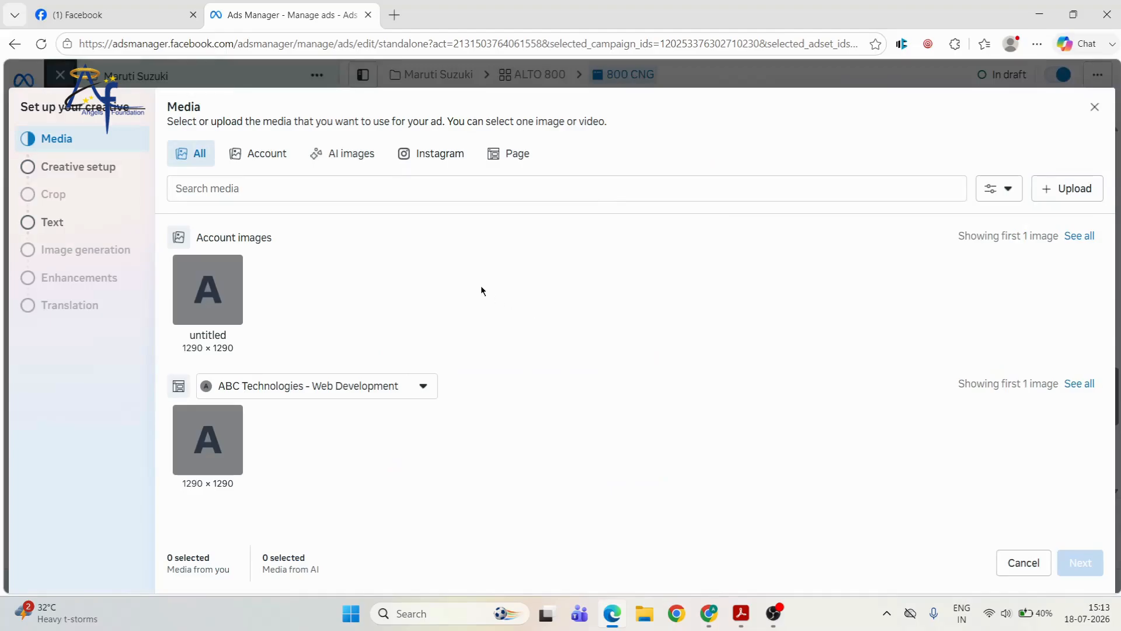
Upload ChatGPT Image Jul 16, 2026, 12_42_21 PM from the Downloads folder and continue with it as the ad's media
click(366, 163)
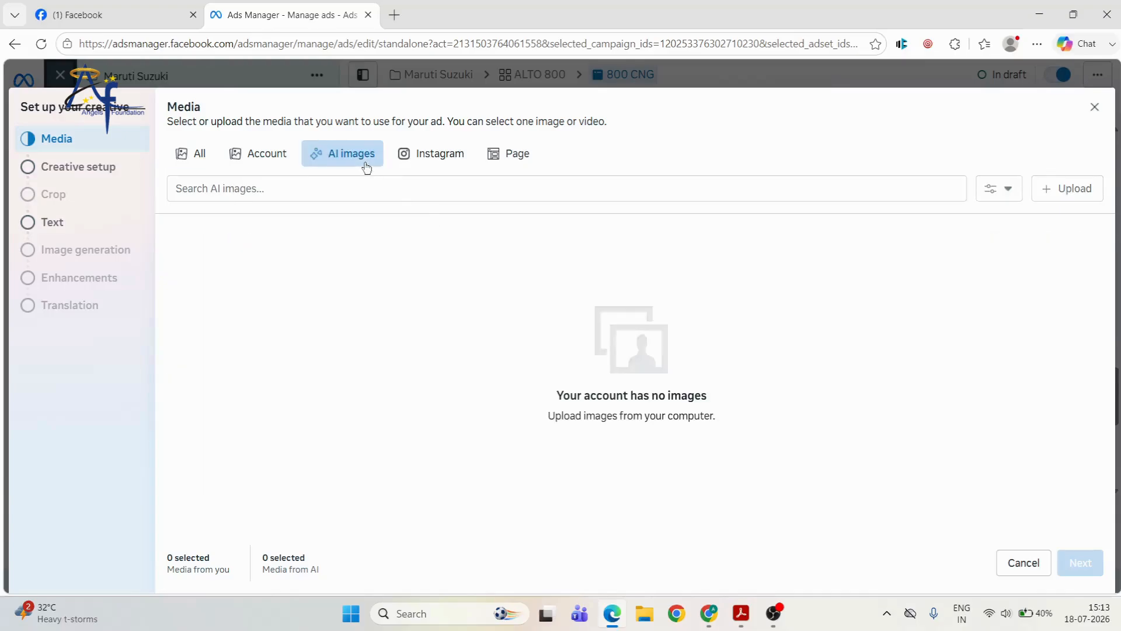
click(199, 151)
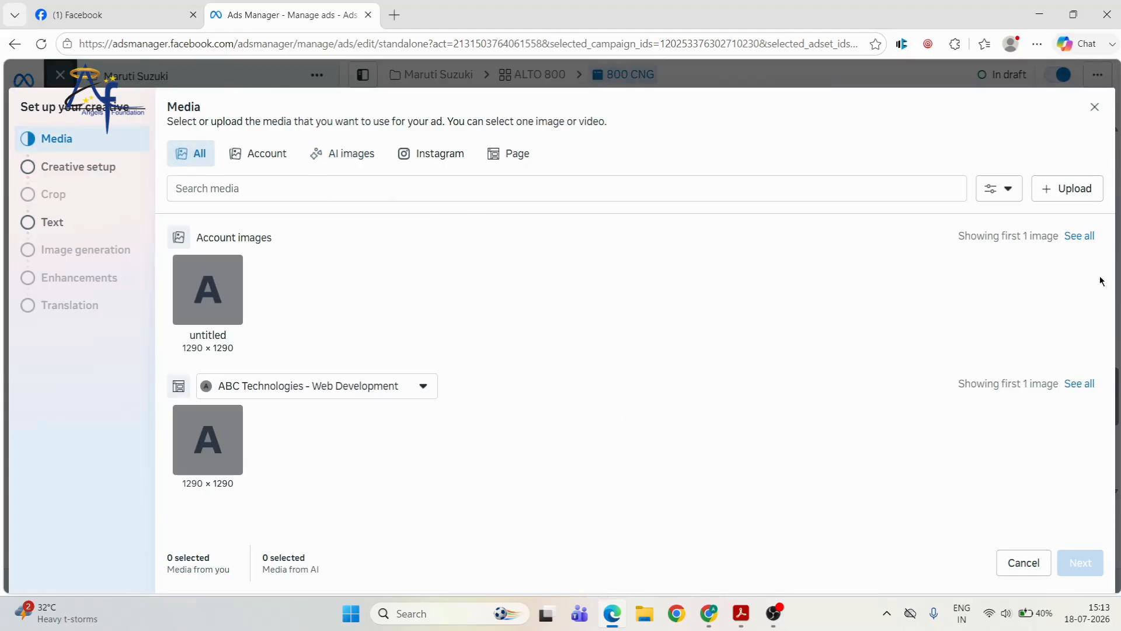
click(1075, 186)
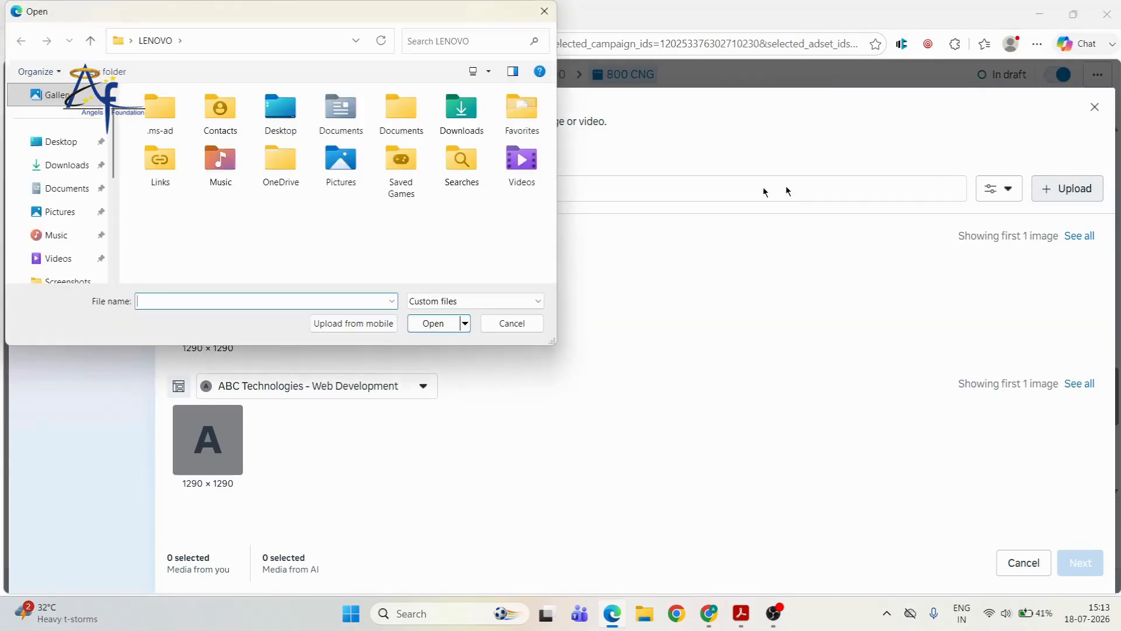
click(65, 166)
scroll(193, 233, down, 1)
click(161, 251)
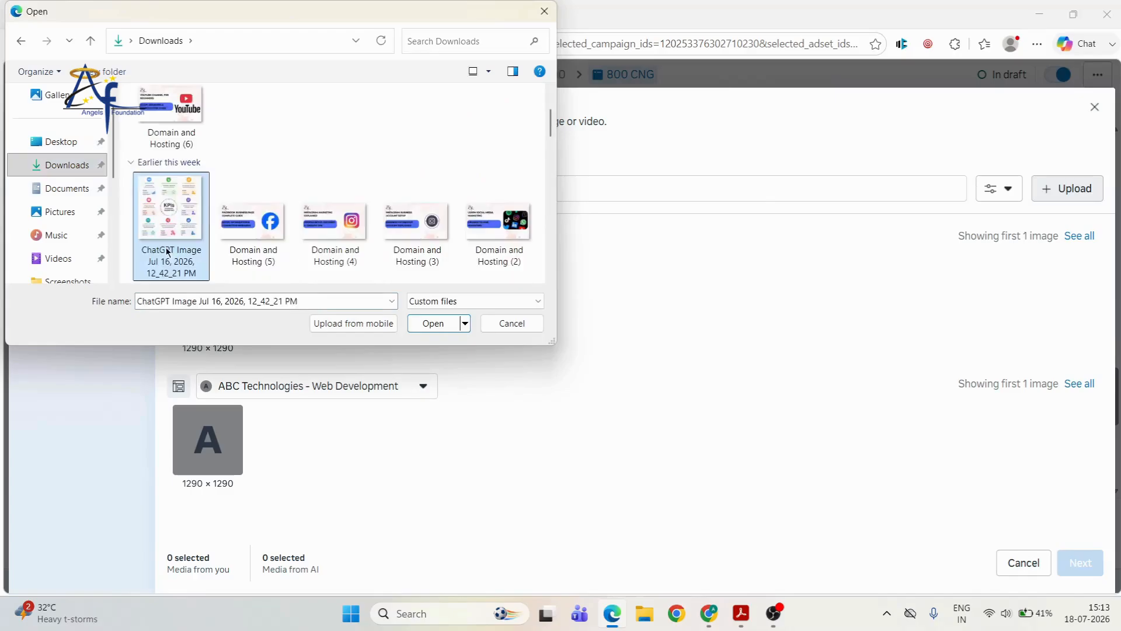
click(447, 324)
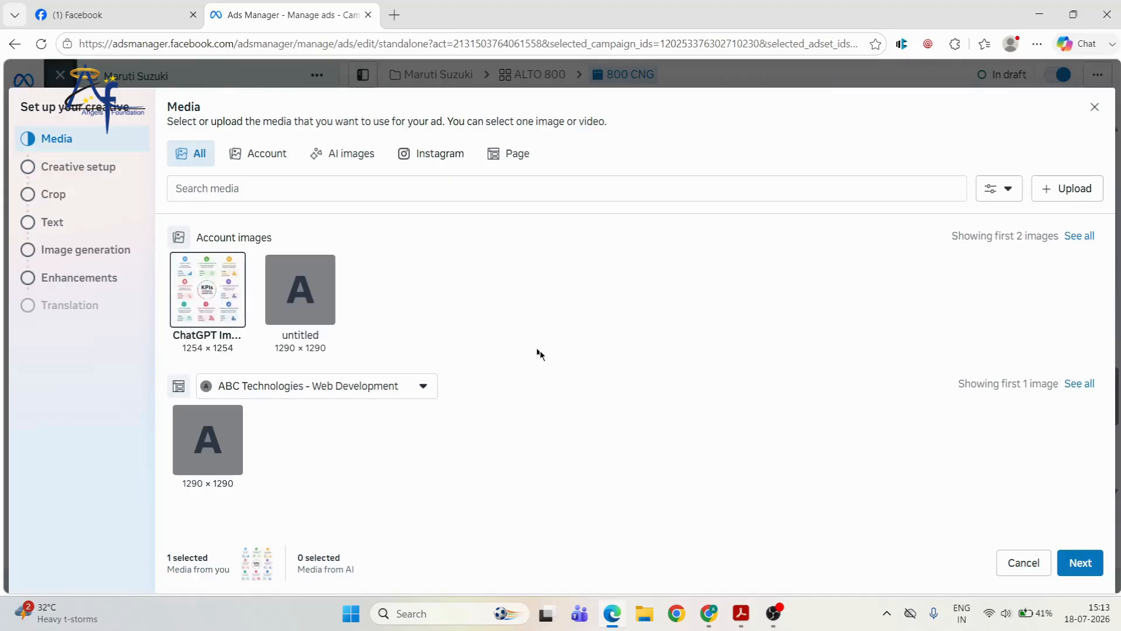
click(1081, 563)
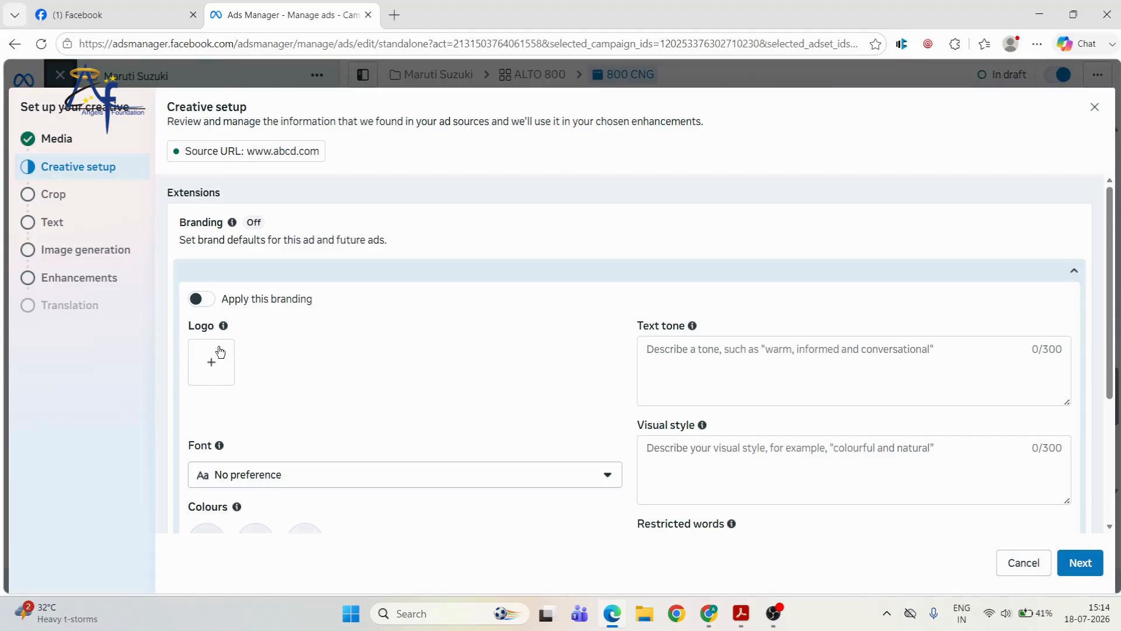
Continue to cropping without applying branding, and keep the Vertical crop at 9:16 (recommended) after trying Original
click(1090, 575)
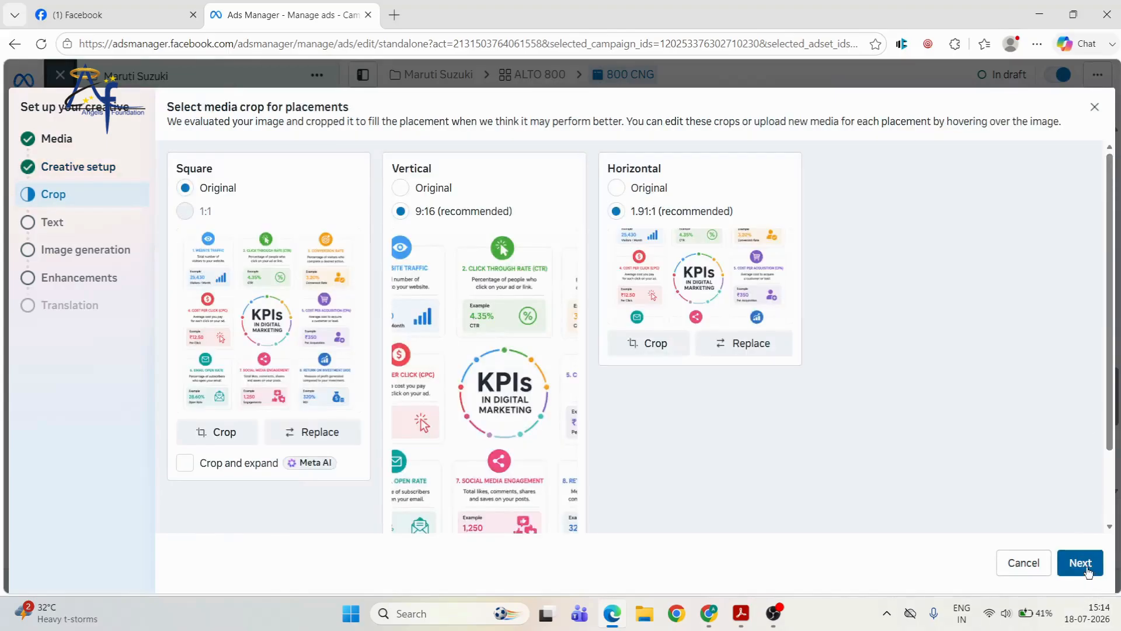
click(438, 193)
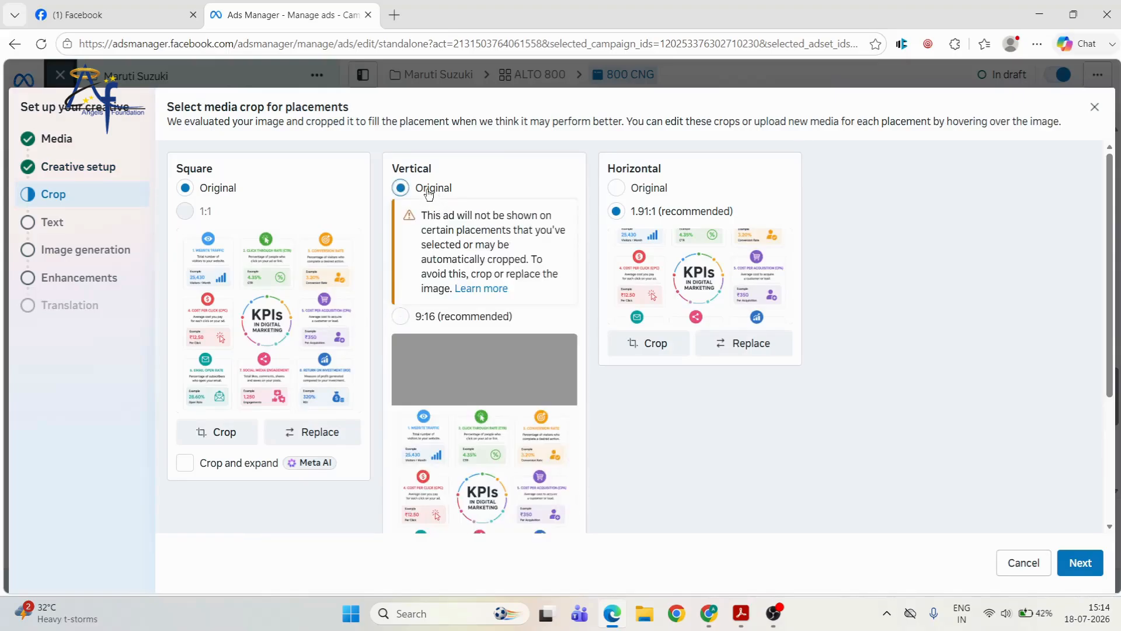
click(415, 318)
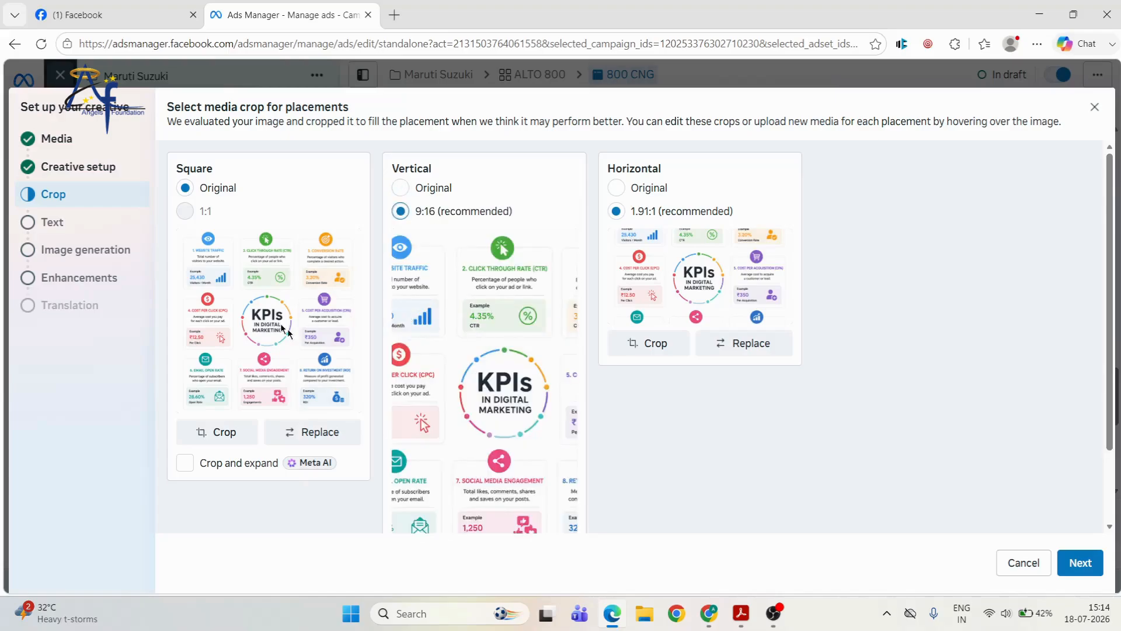
Review the placement crops, keep them without Crop and expand, and continue to the ad text
scroll(425, 344, down, 3)
scroll(470, 367, up, 3)
scroll(459, 371, down, 2)
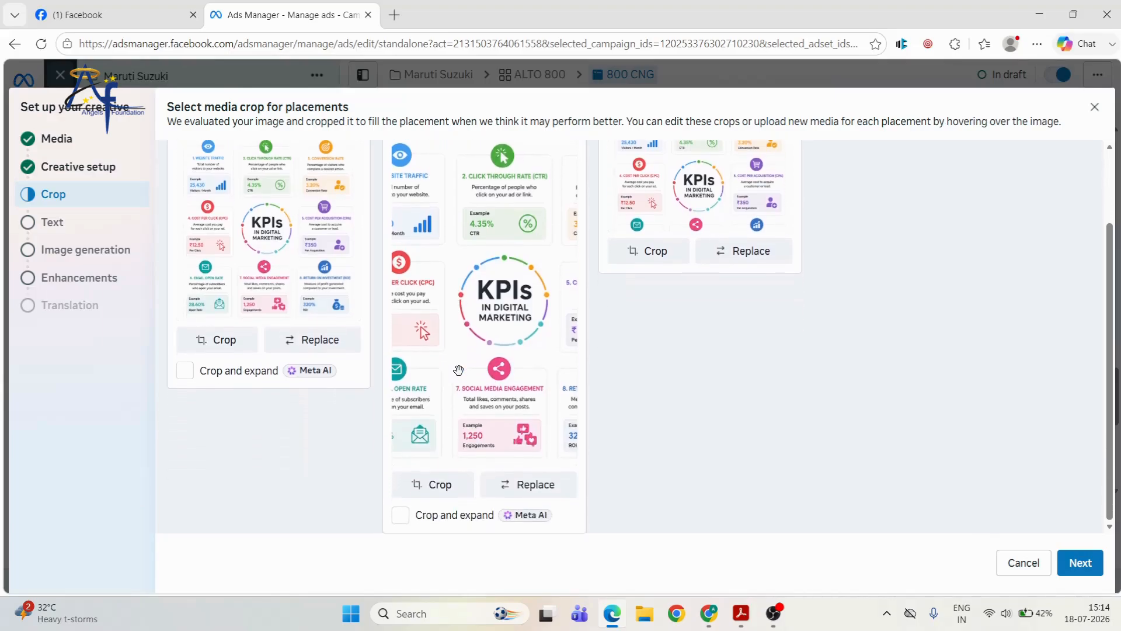
mouse_move(518, 516)
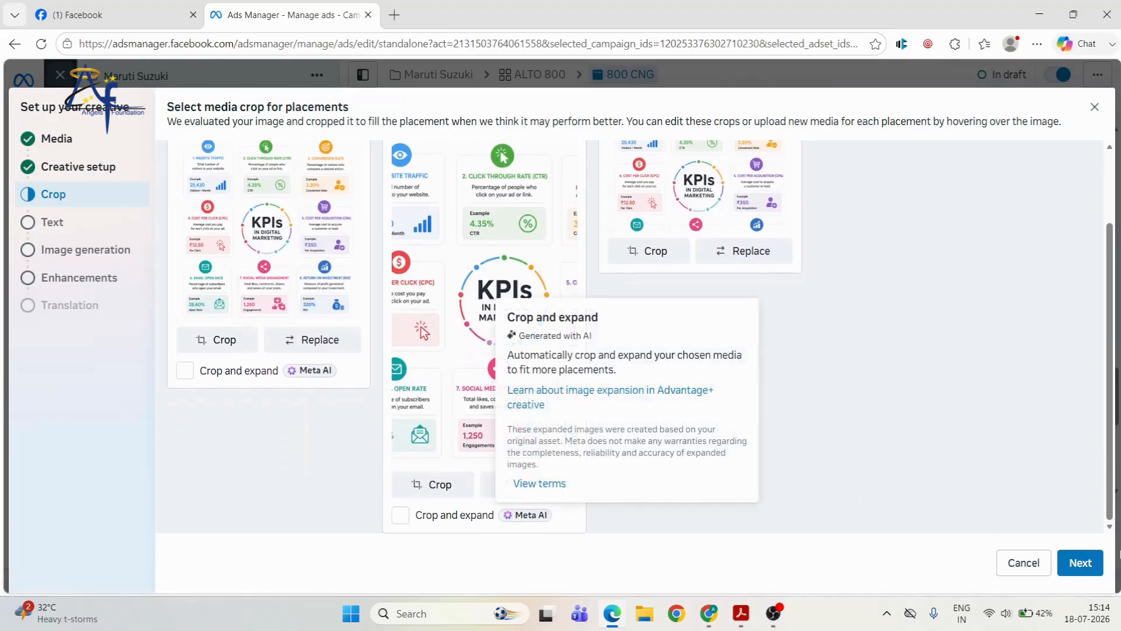
click(1086, 562)
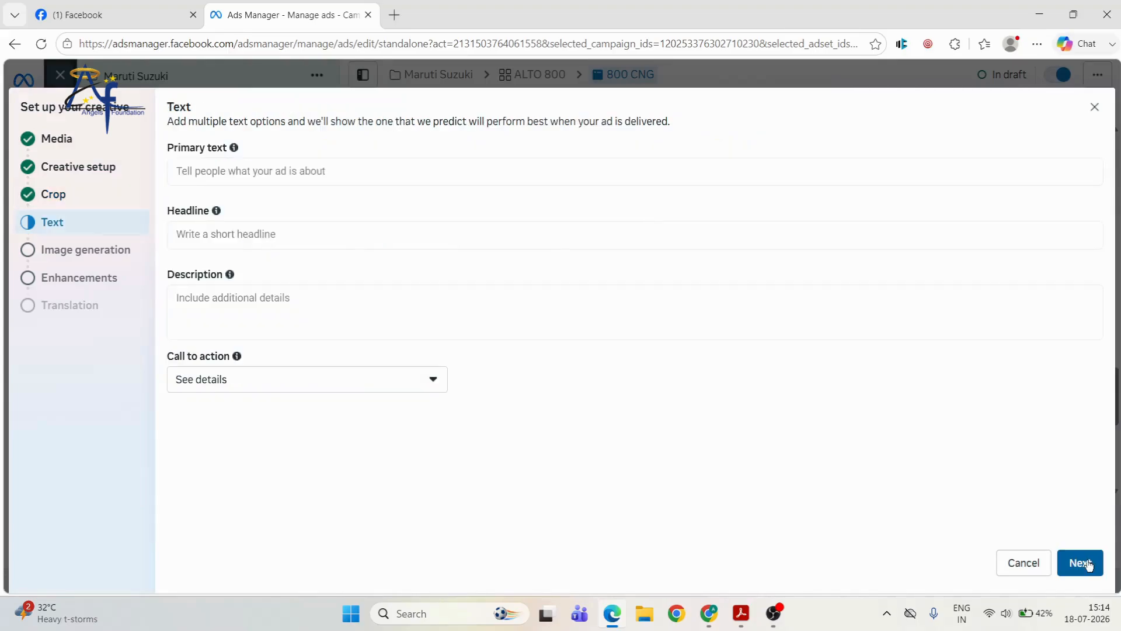
Enter "Primary text" as the ad's primary text
click(236, 170)
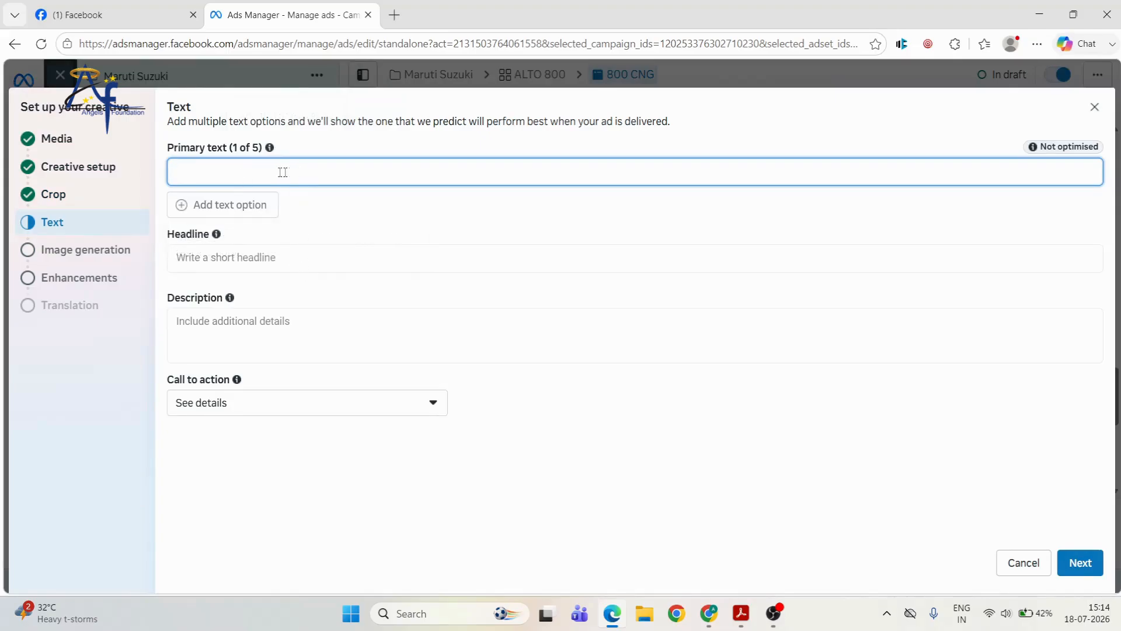
mouse_move(269, 148)
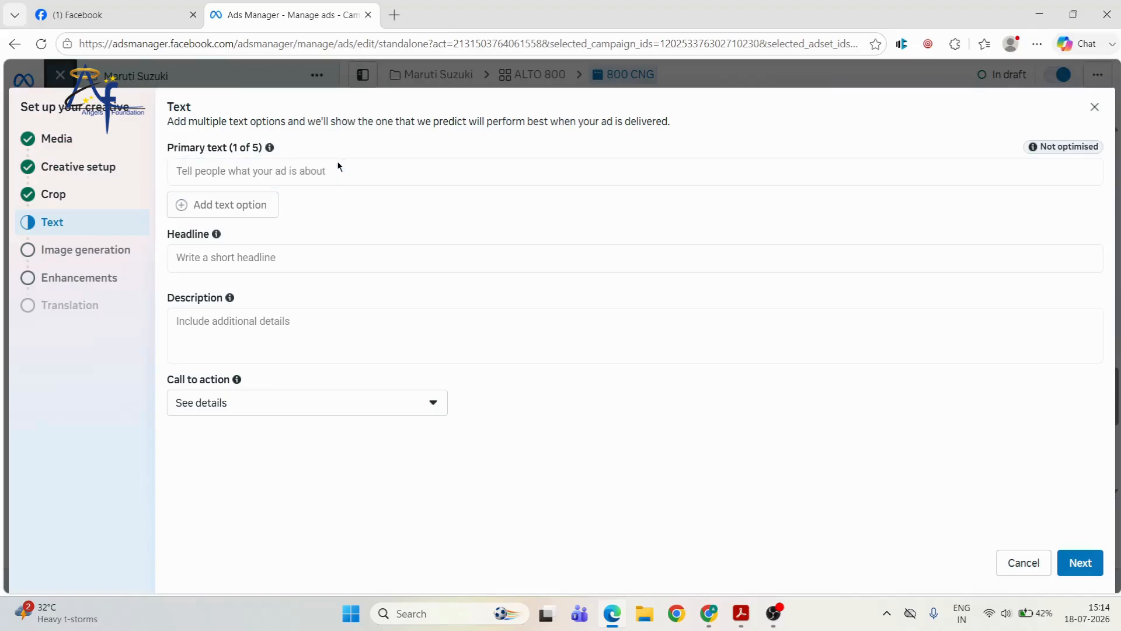
click(332, 167)
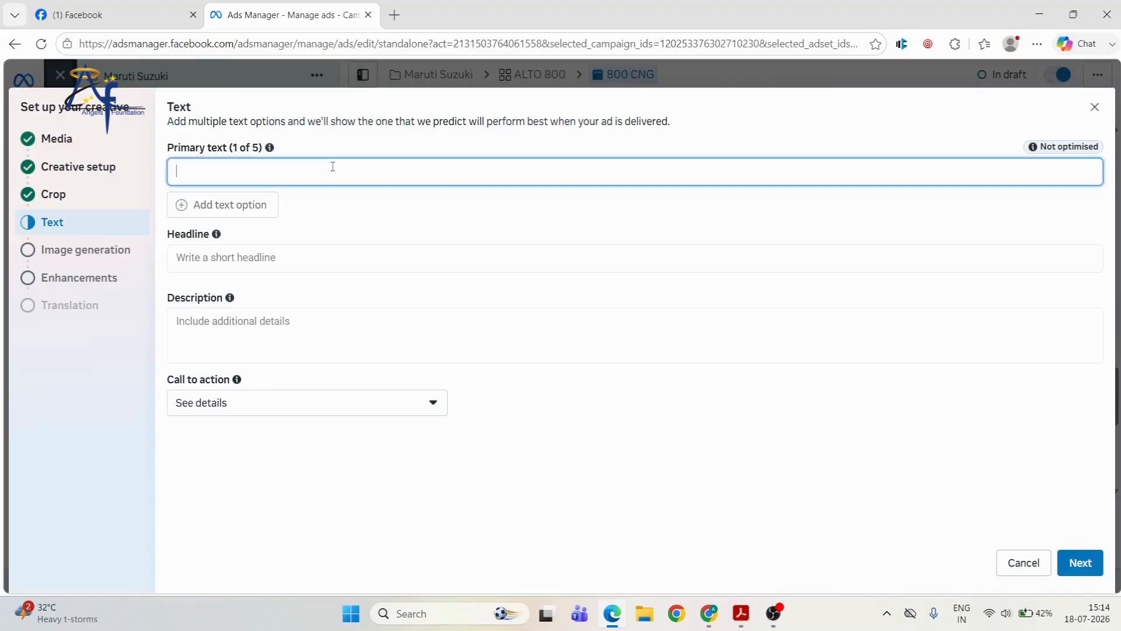
text(priamr)
text(y)
key(BackSpace)
key(BackSpace)
key(BackSpace)
key(BackSpace)
text(Primary text)
Enter "Headline" as the ad's headline and "this is description" as its description, correcting the misspelled word
click(252, 262)
text(Headline)
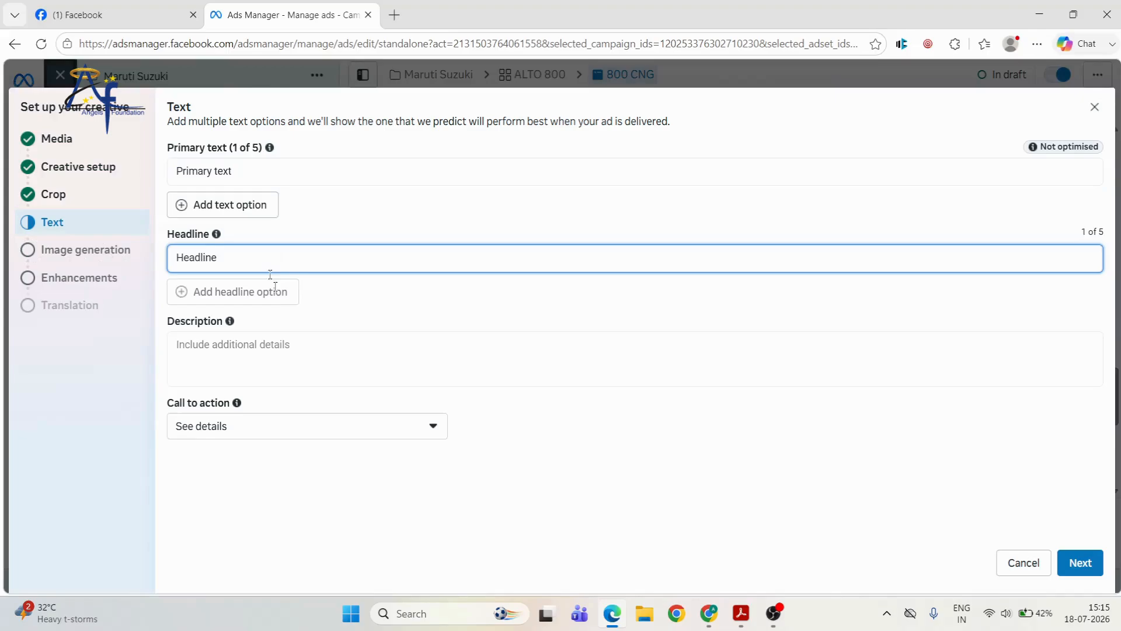
click(302, 340)
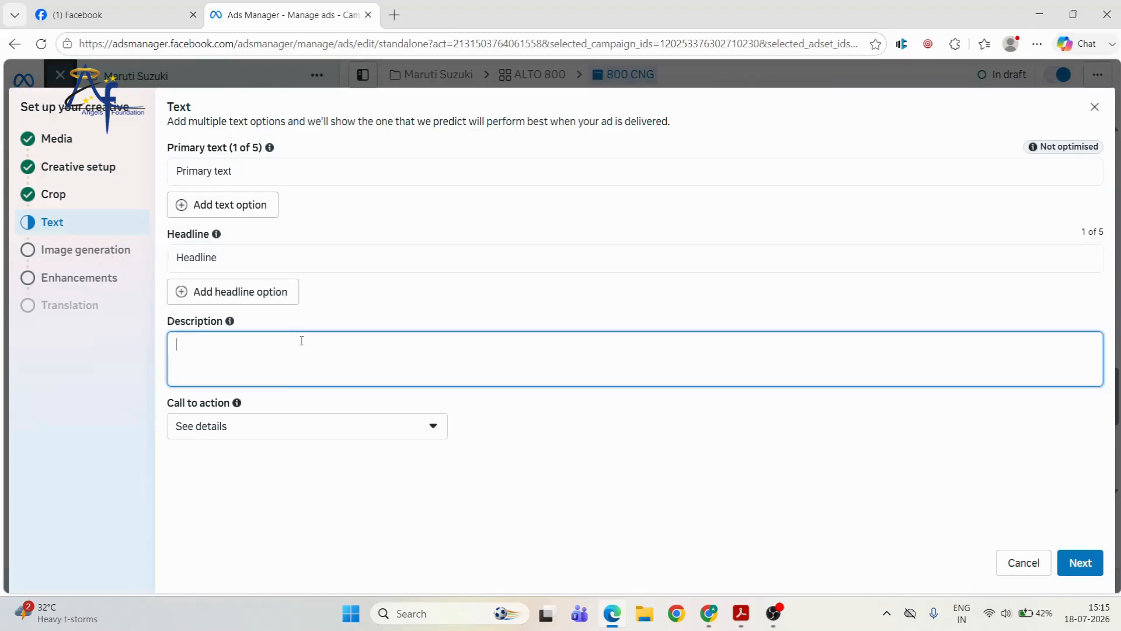
text(this is descriotion)
right_click(236, 344)
click(275, 89)
Set the call to action to Order now and finish the creative without AI-generated images or Advantage+ enhancements
click(233, 432)
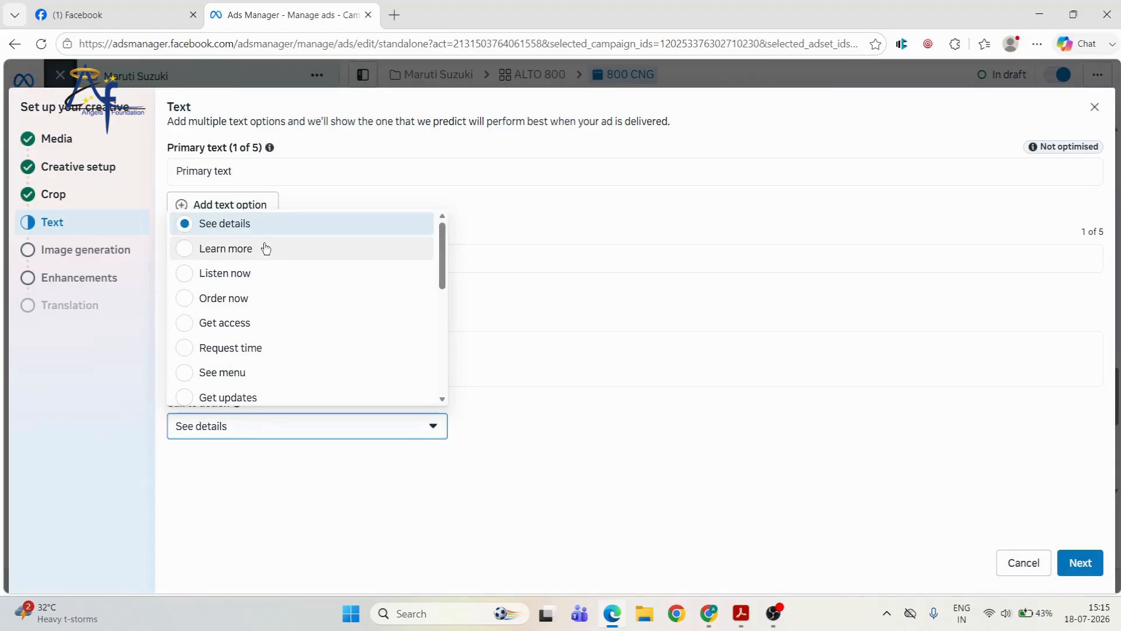
click(259, 300)
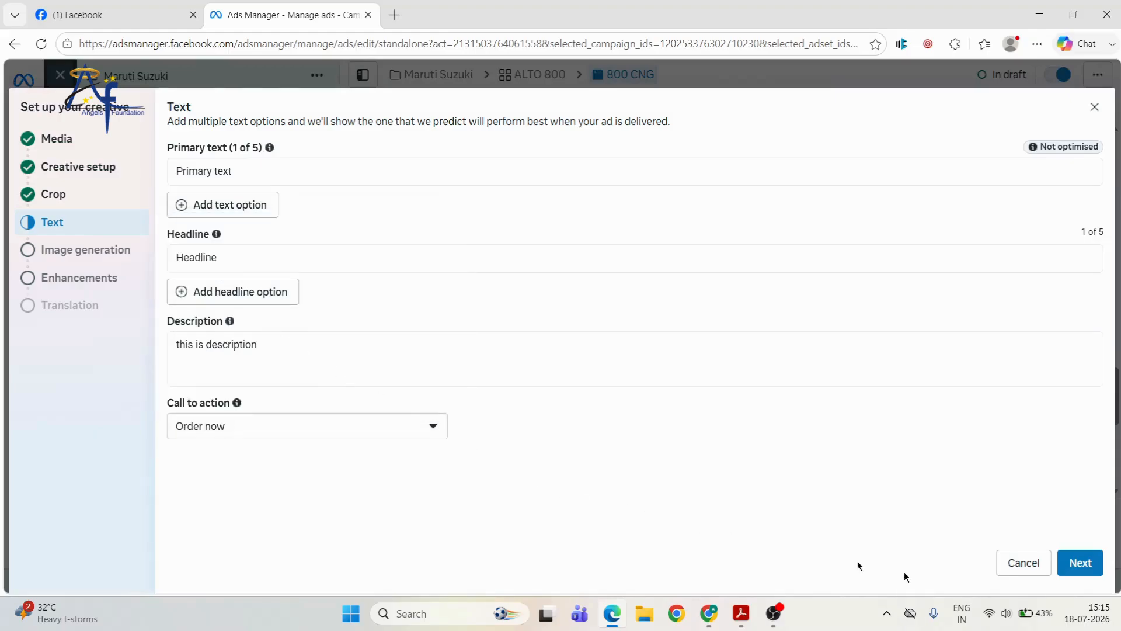
click(1081, 564)
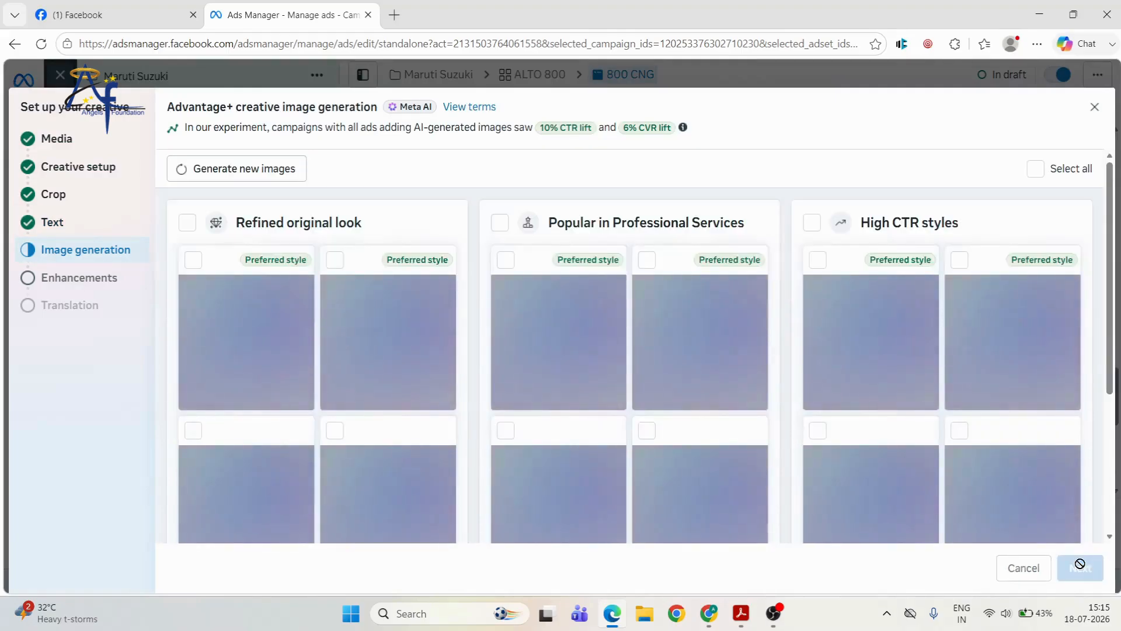
click(1082, 566)
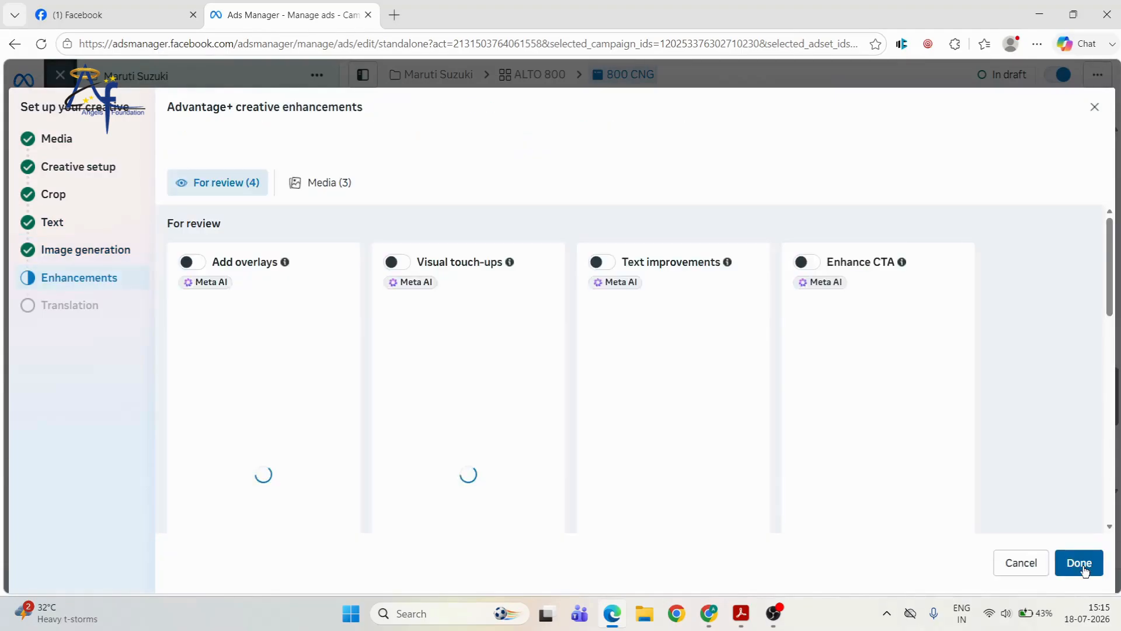
click(1079, 564)
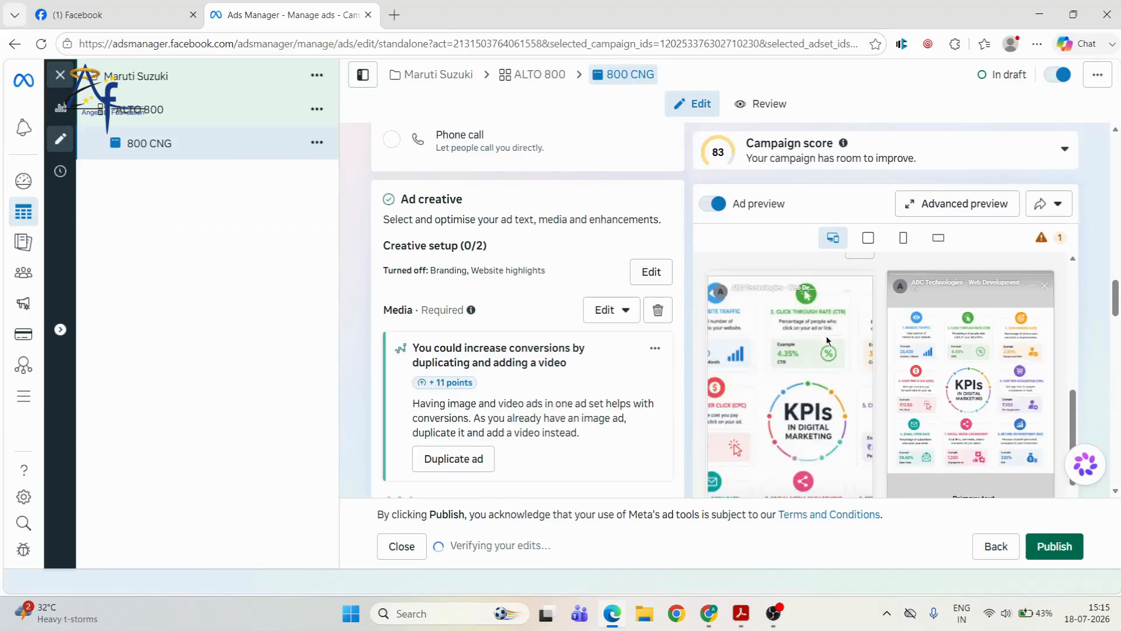
Examine the ad preview across placements and the branding options in Creative setup, leaving them unchanged
scroll(825, 336, down, 3)
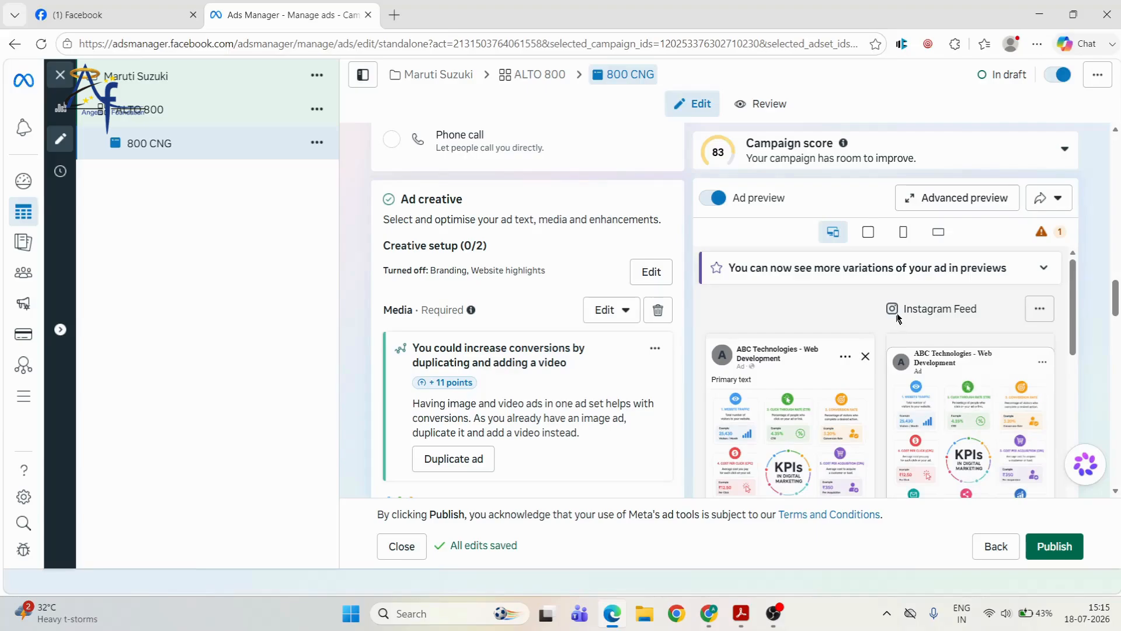
scroll(895, 322, down, 3)
scroll(895, 316, up, 3)
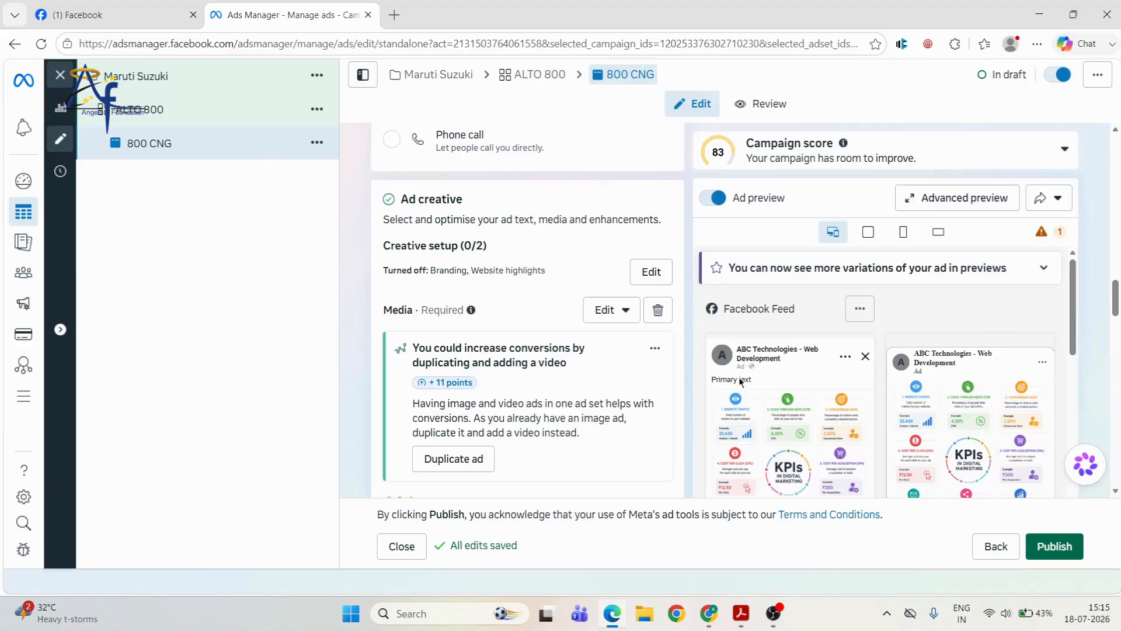
scroll(740, 381, down, 3)
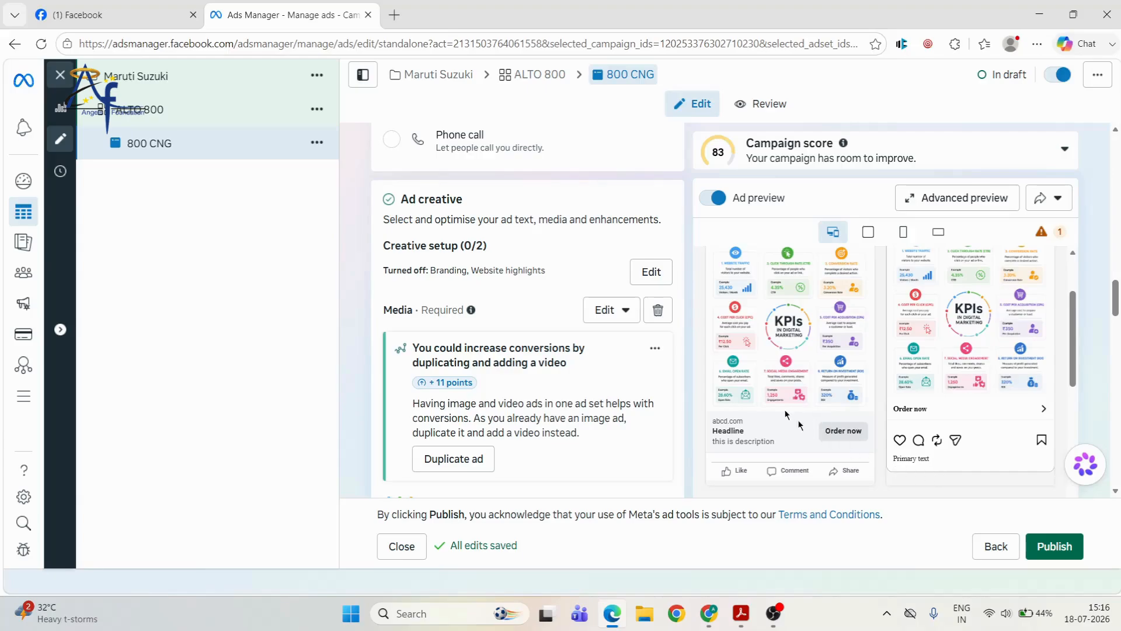
scroll(618, 285, up, 3)
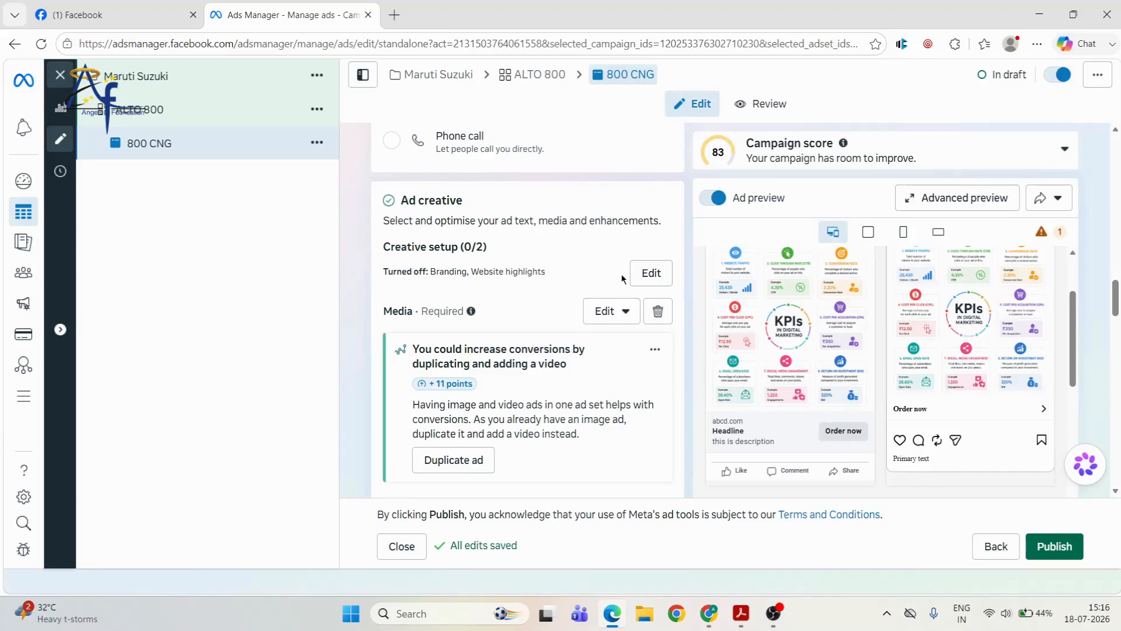
scroll(619, 285, down, 2)
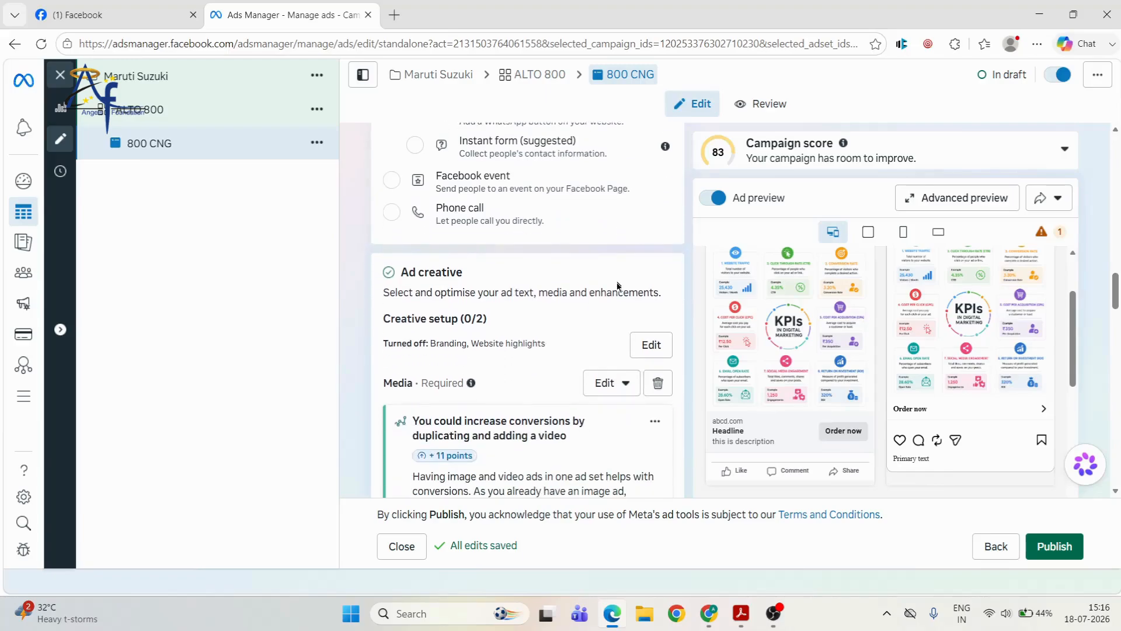
click(660, 348)
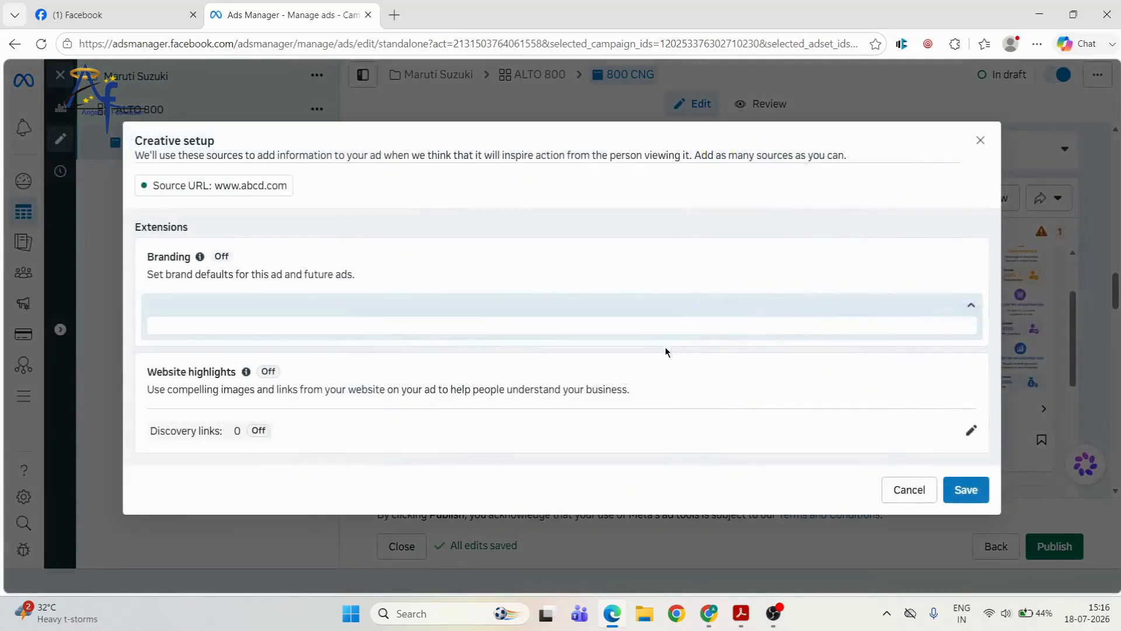
scroll(734, 363, down, 4)
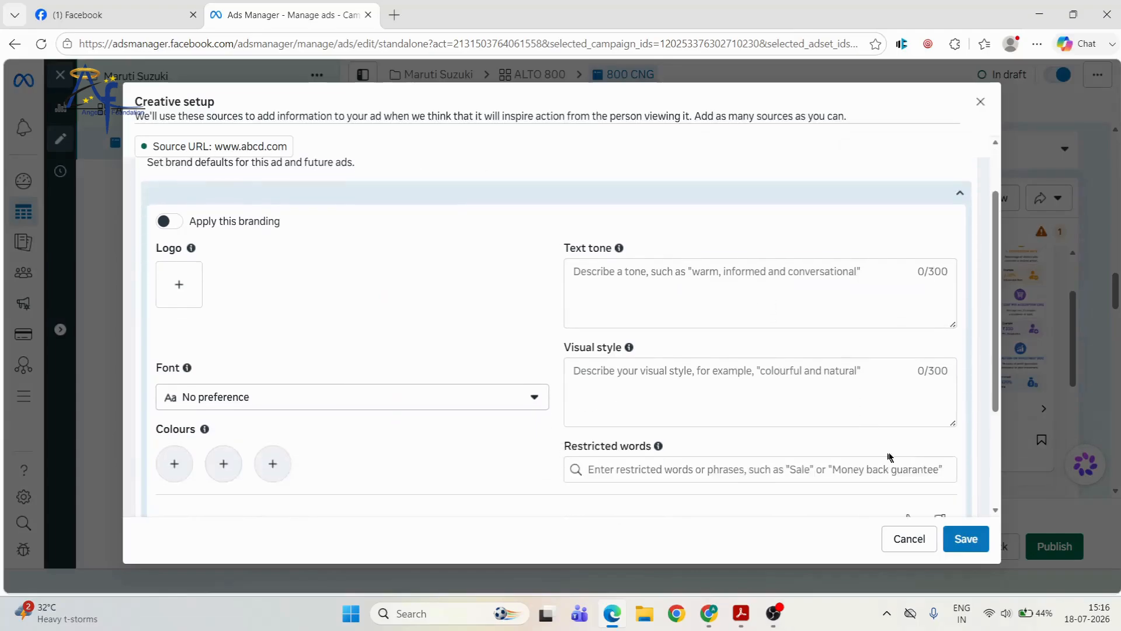
click(907, 537)
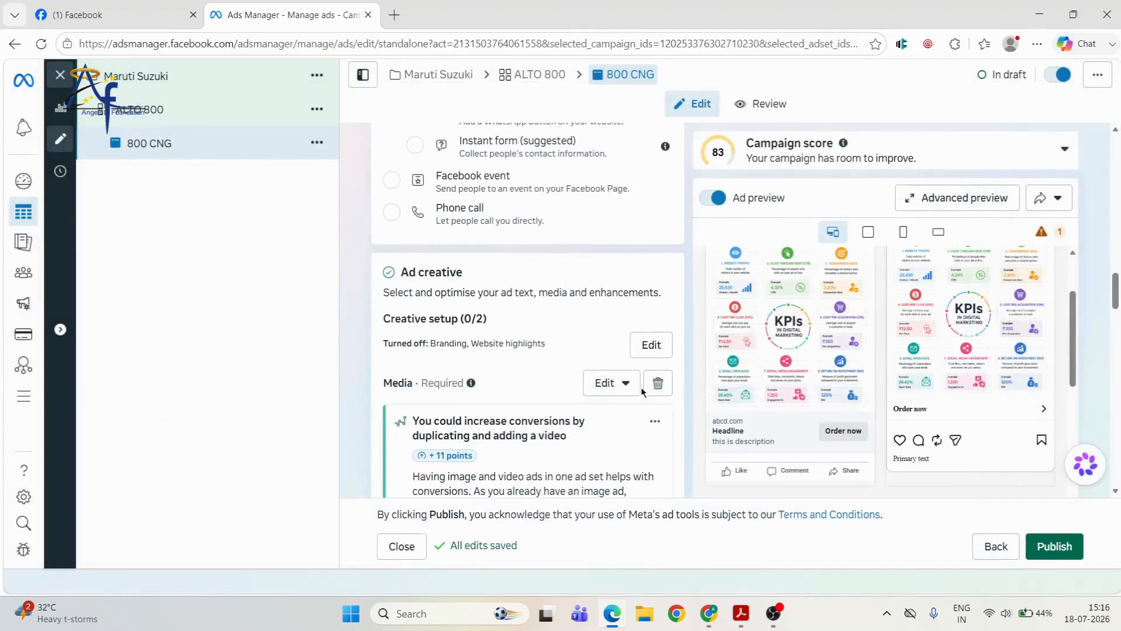
Replace the ad's primary text with "Get this amazing offer"
scroll(529, 365, down, 6)
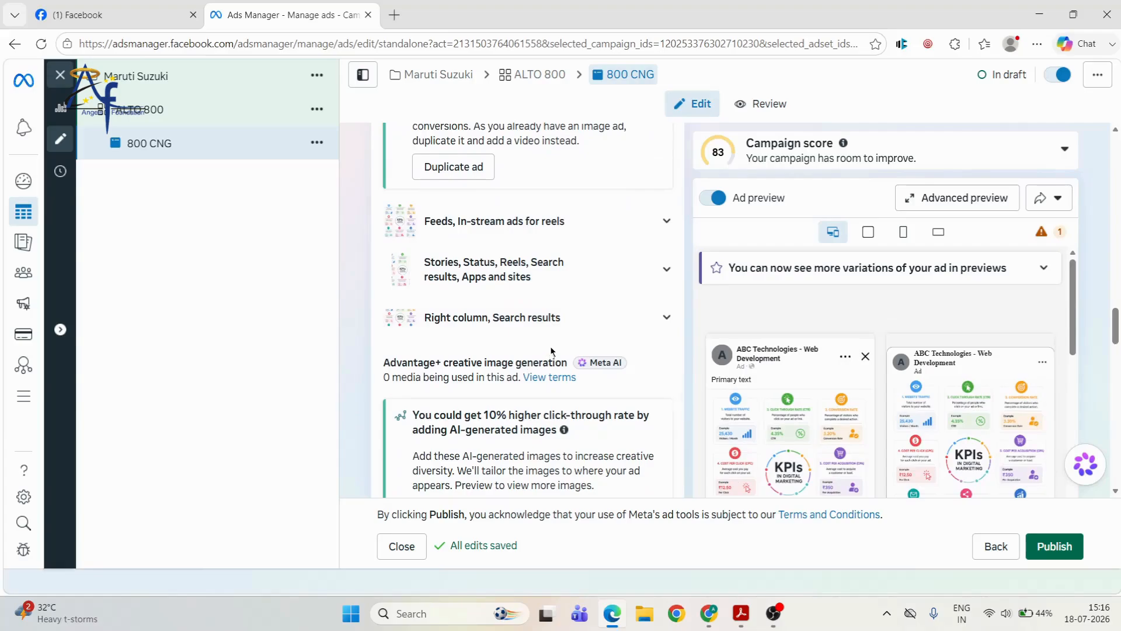
scroll(549, 350, down, 4)
scroll(551, 345, down, 6)
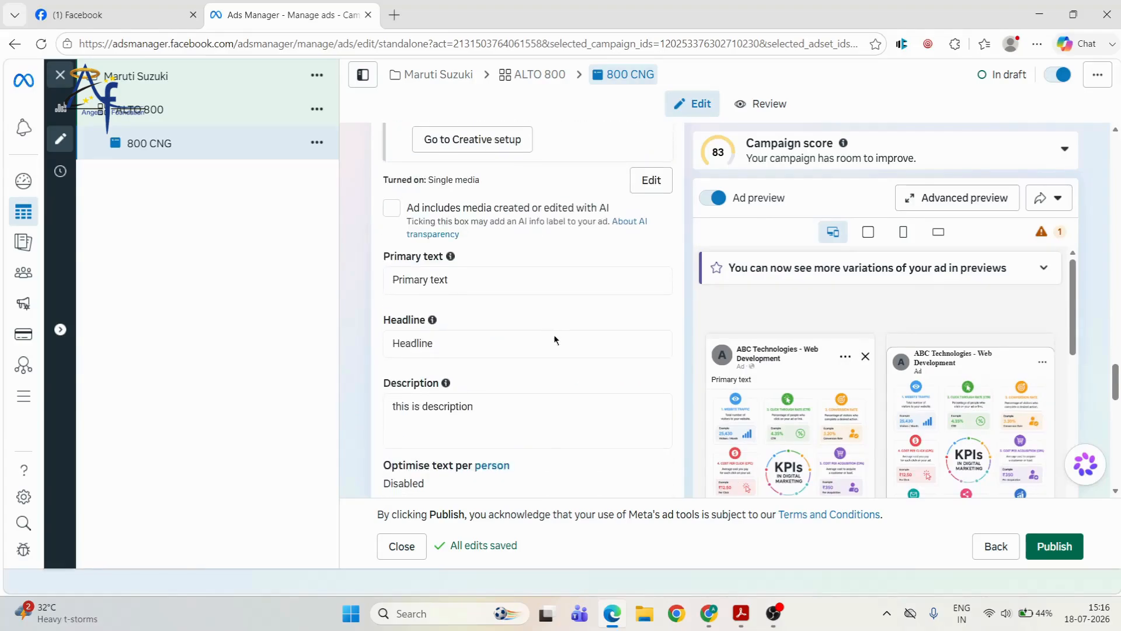
scroll(554, 338, up, 5)
scroll(555, 339, down, 5)
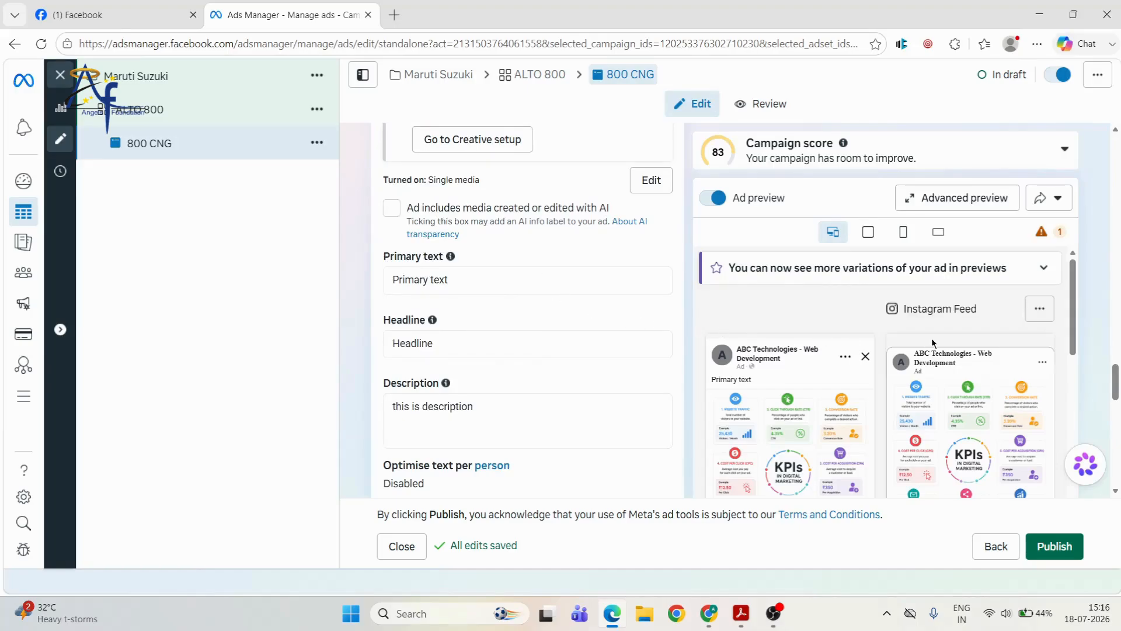
triple_click(465, 276)
text(G)
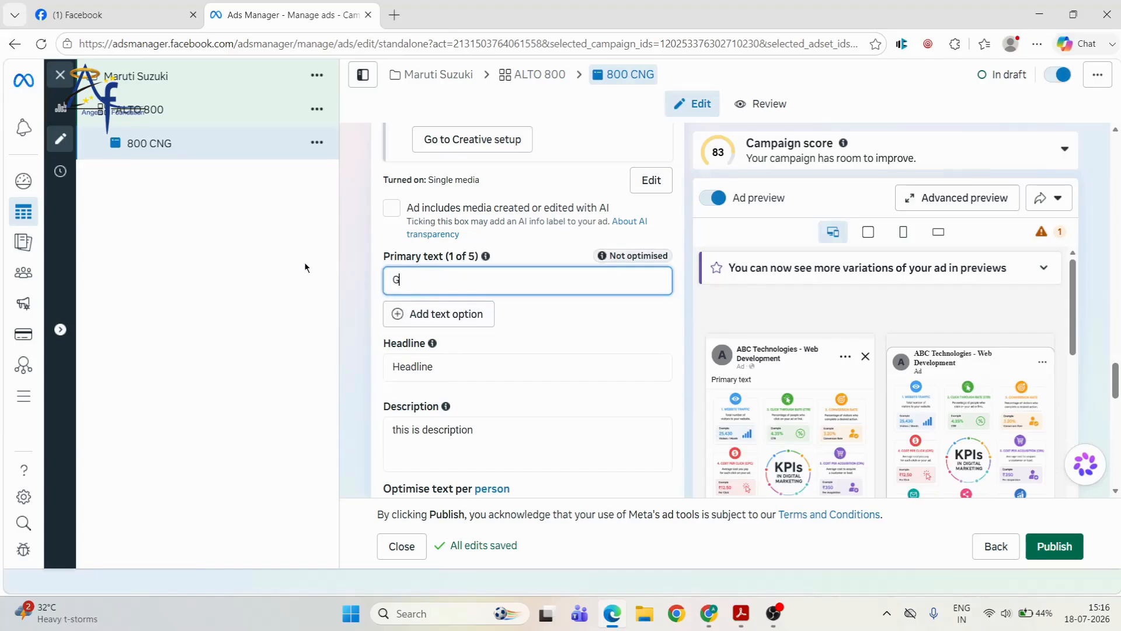
text(et this amazing offer)
click(492, 358)
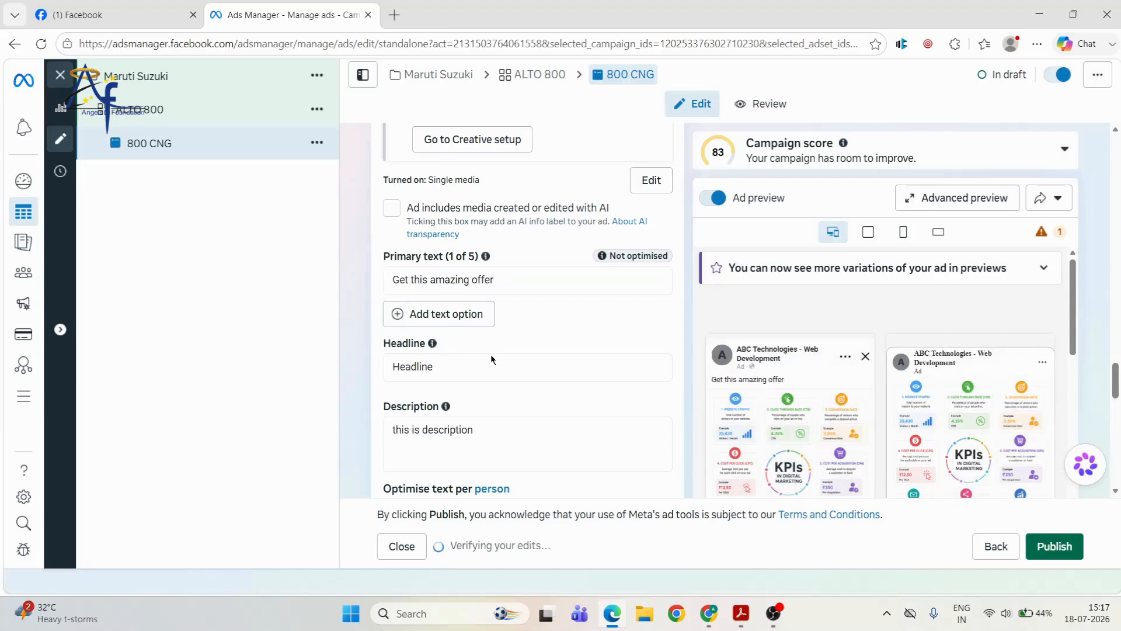
Replace the ad's headline with "EMI Starts @ 1,999 GRAB NOW!"
click(484, 366)
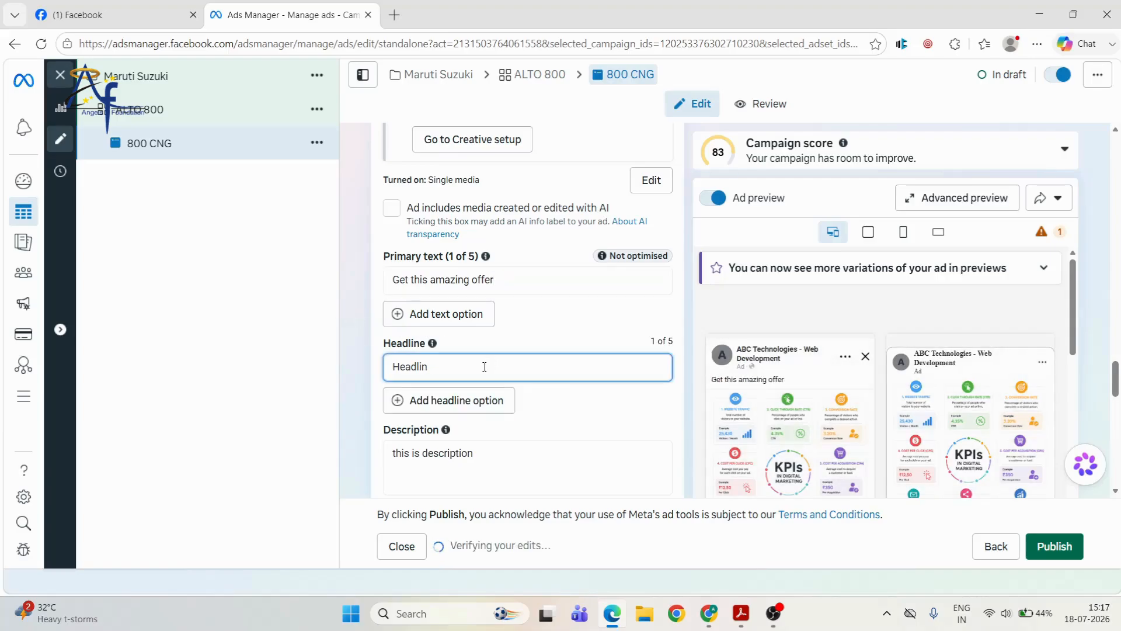
key(BackSpace)
key(BackSpace)
key(BackSpace)
key(BackSpace)
key(BackSpace)
key(BackSpace)
key(BackSpace)
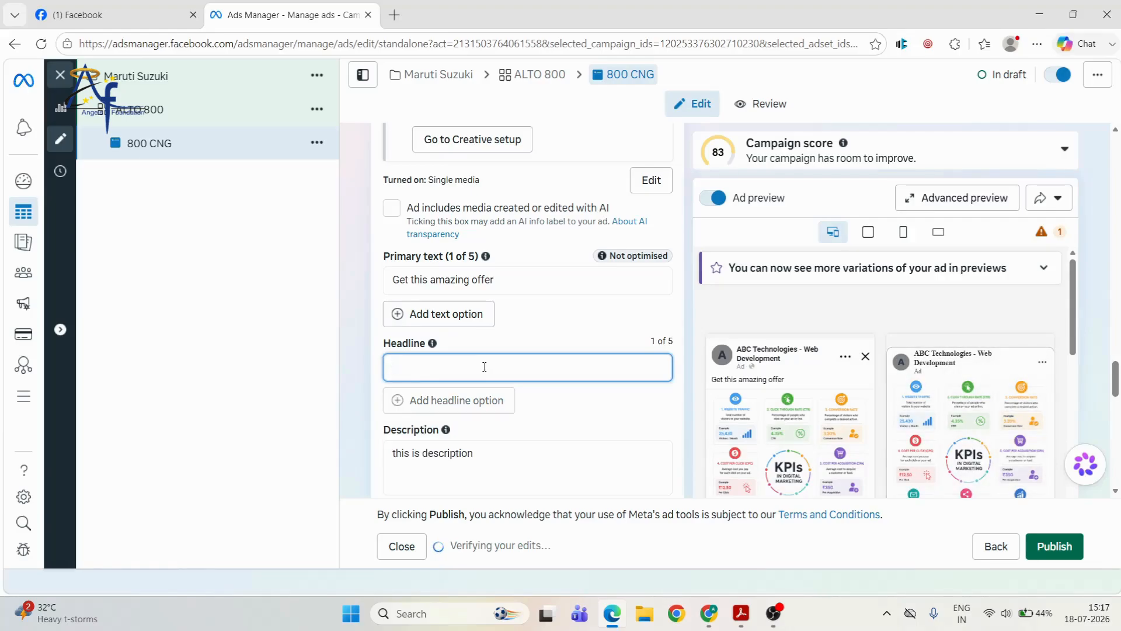
text(EMI S)
text(tarts @)
text( just)
text(1,999)
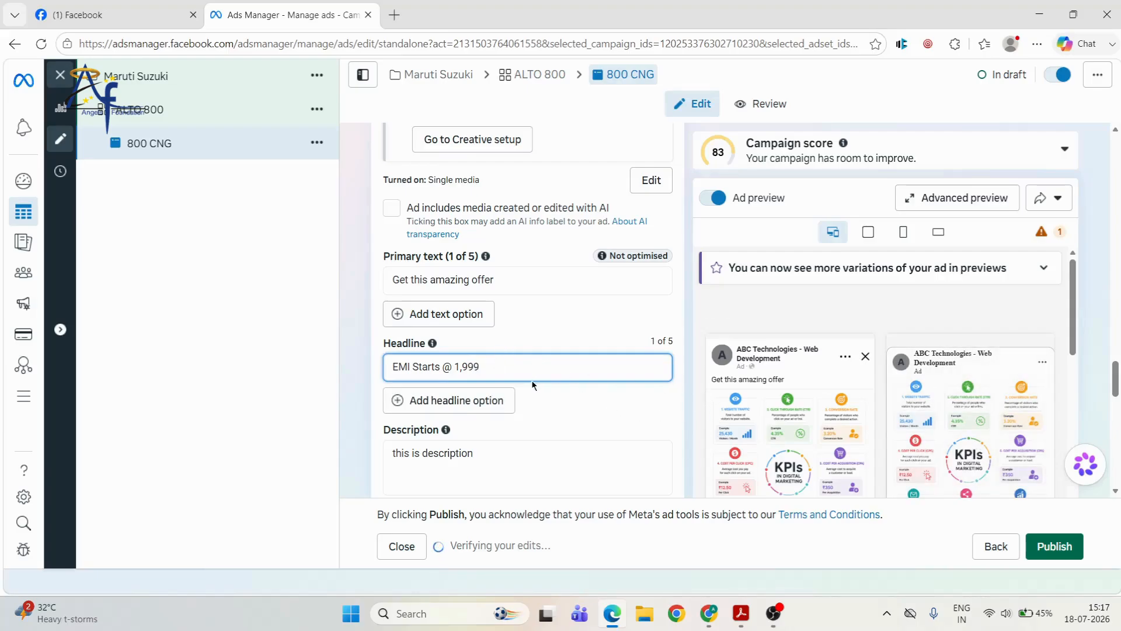
text( GRAB NOW!!)
key(BackSpace)
Replace the ad's description with "Get Same day delivery"
scroll(583, 392, down, 1)
scroll(860, 411, down, 2)
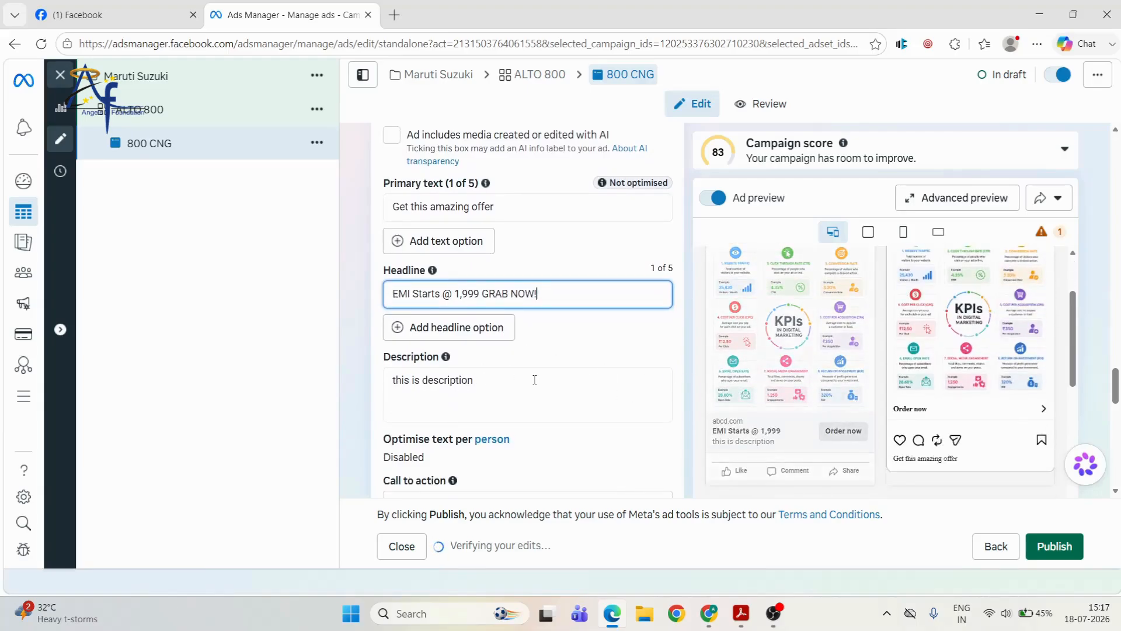
drag(532, 380, 321, 380)
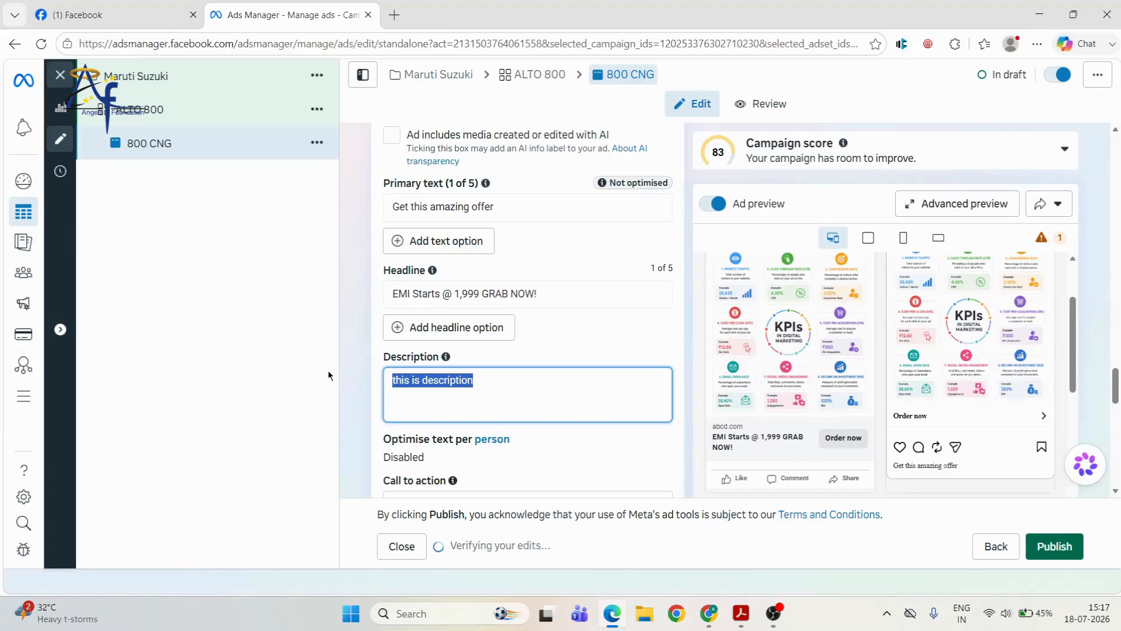
text(Get )
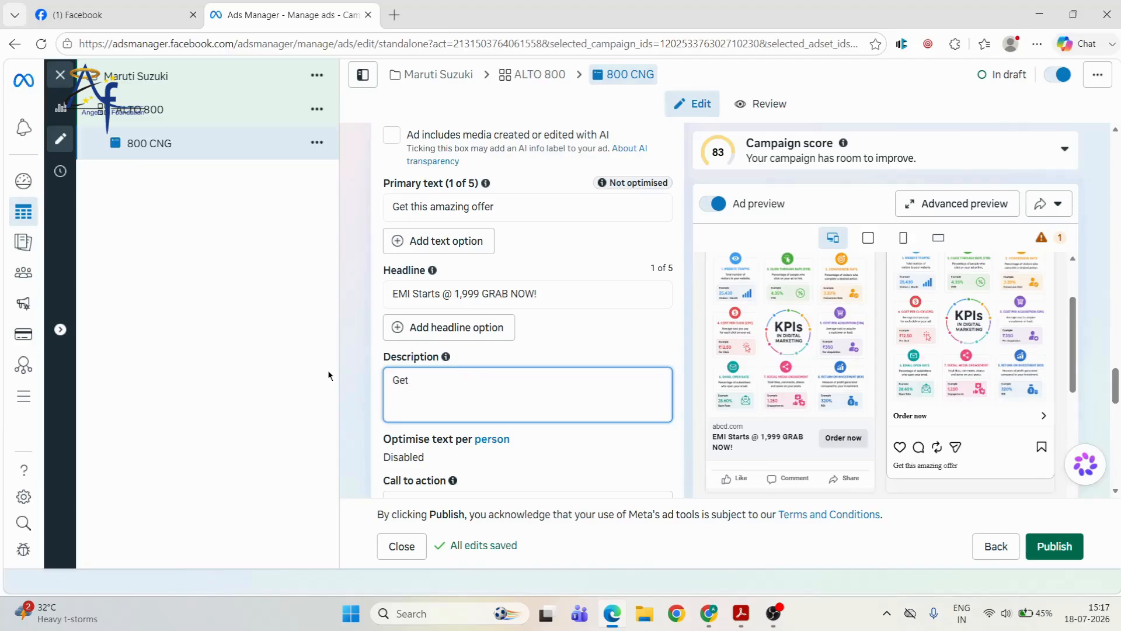
text(S)
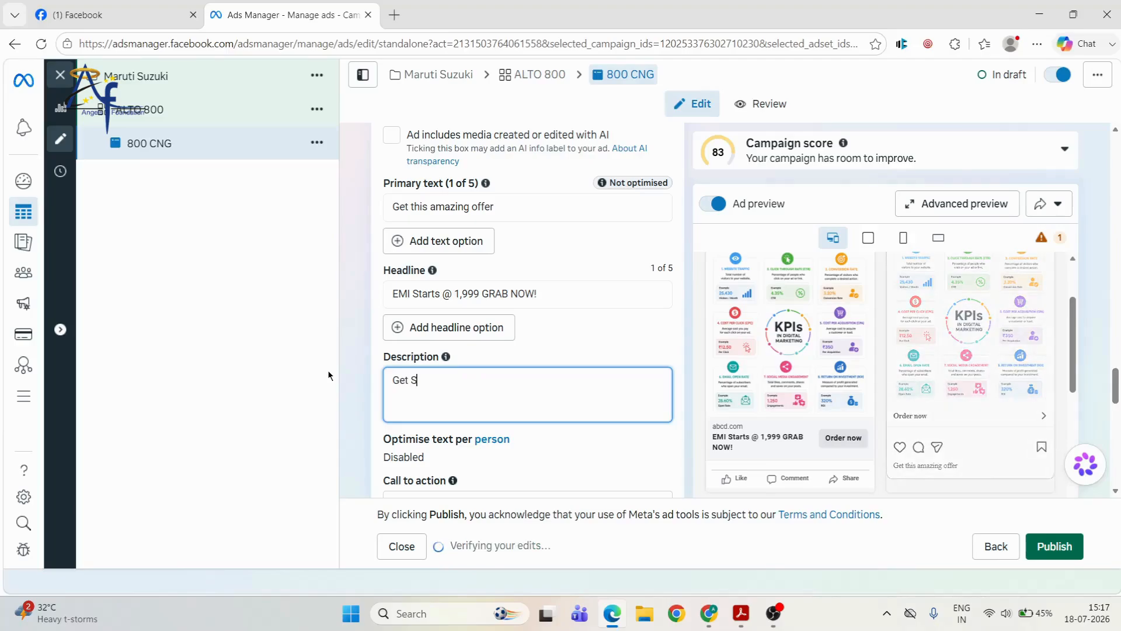
text(ame da)
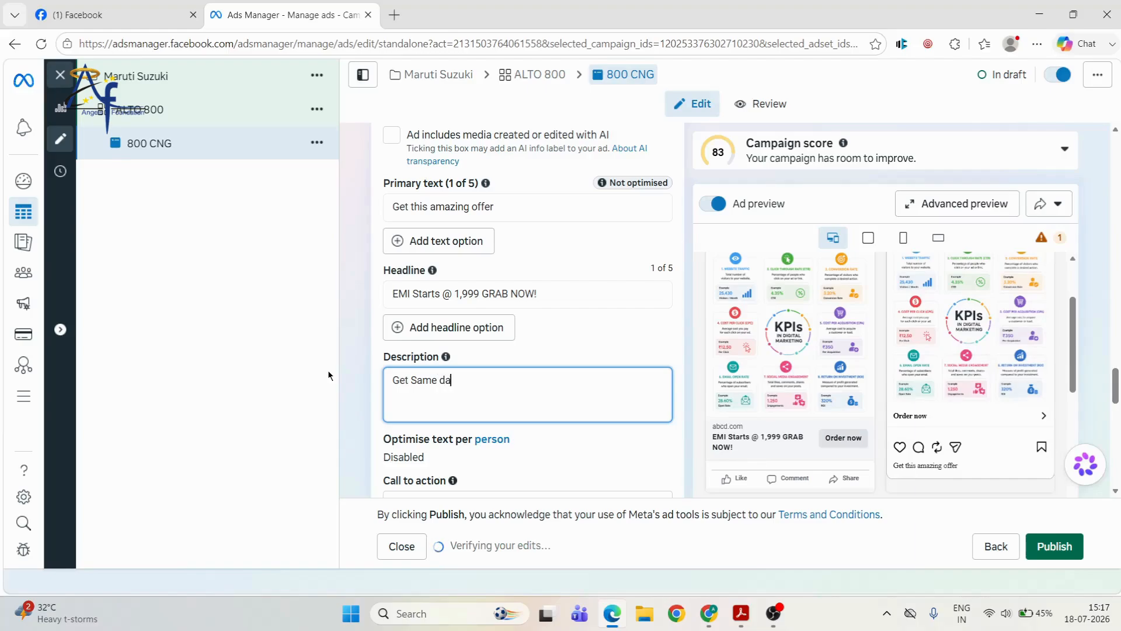
text(y delivery)
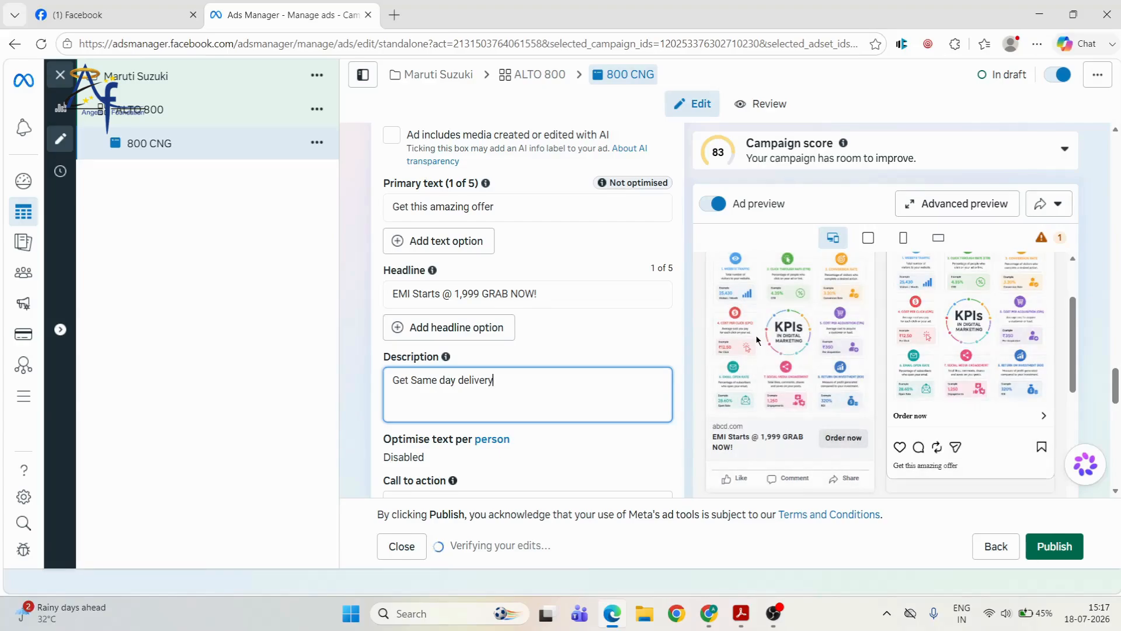
click(629, 334)
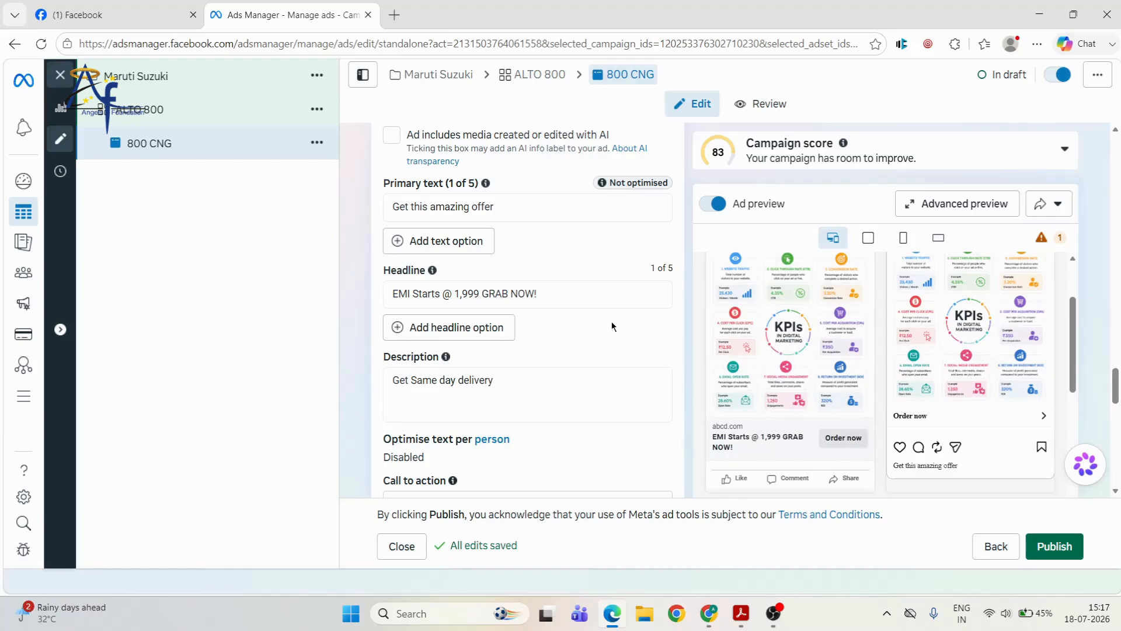
drag(575, 443, 631, 339)
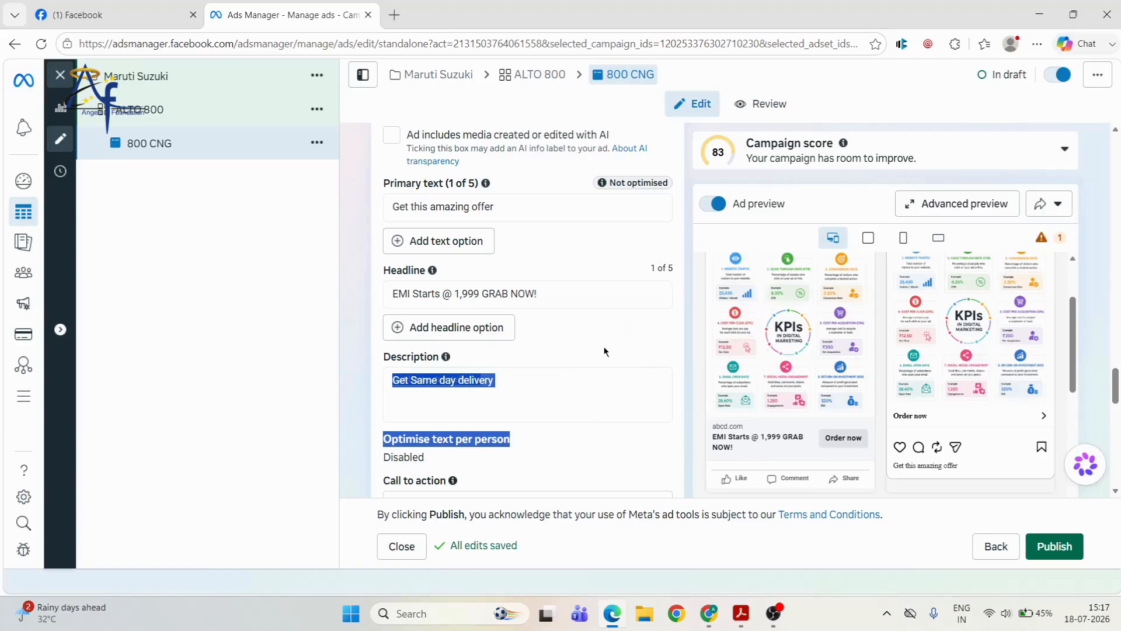
scroll(641, 355, up, 3)
scroll(835, 356, up, 3)
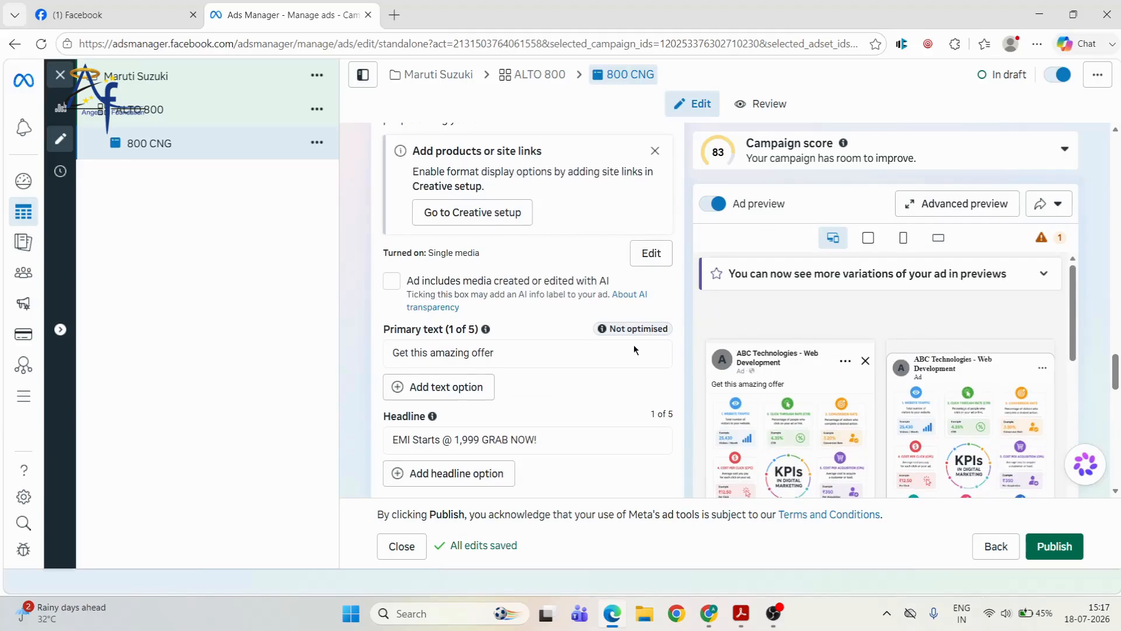
scroll(633, 344, down, 1)
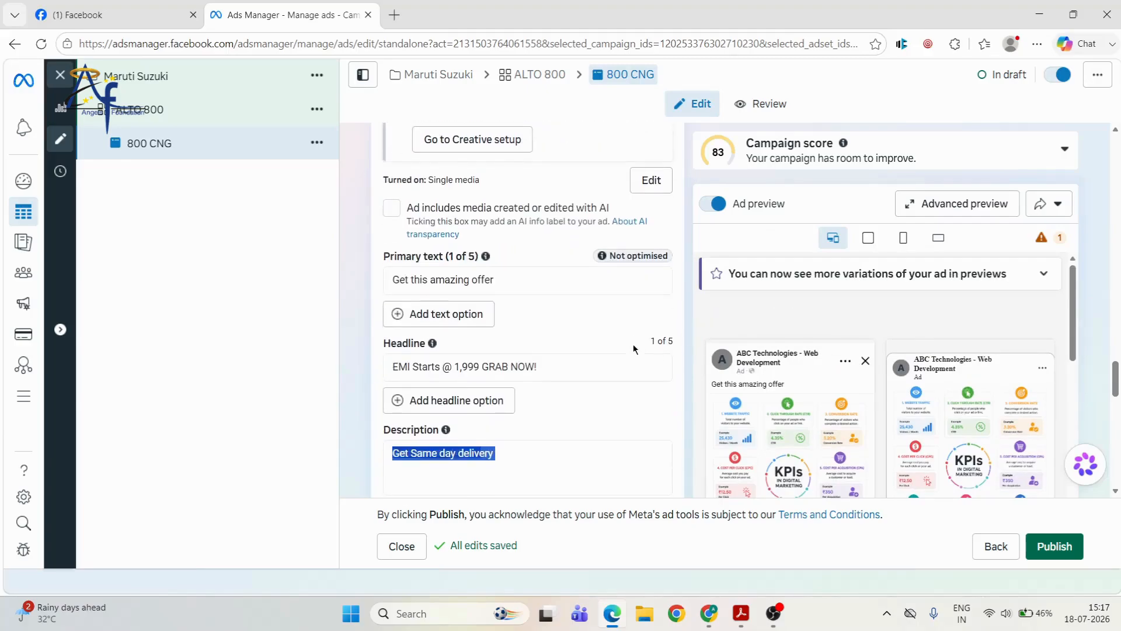
scroll(633, 350, down, 1)
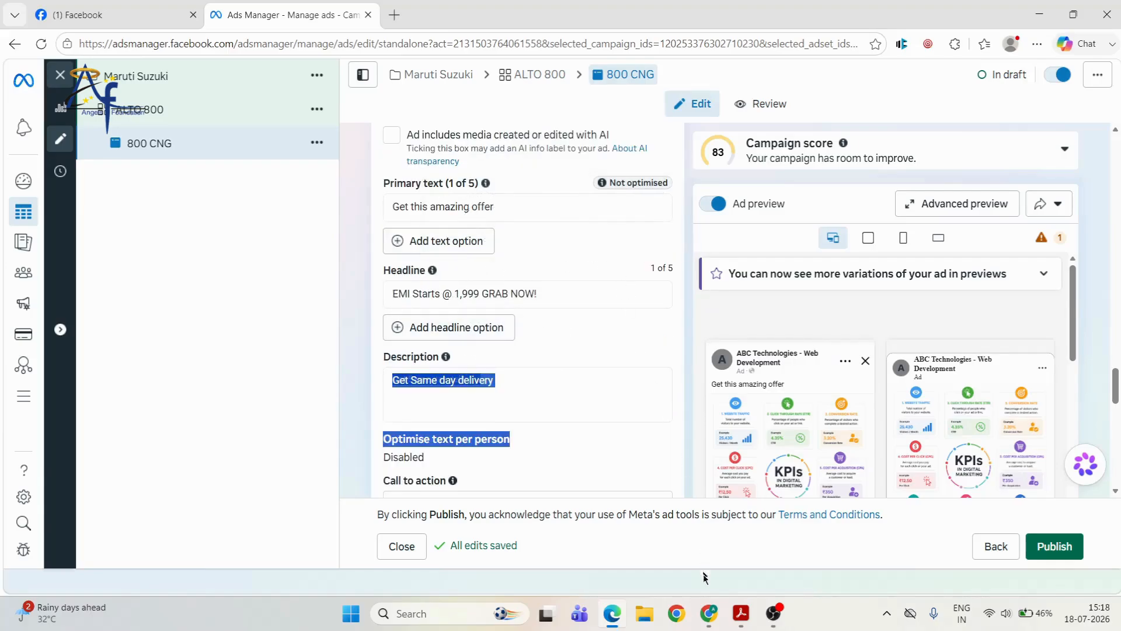
mouse_move(709, 613)
click(643, 549)
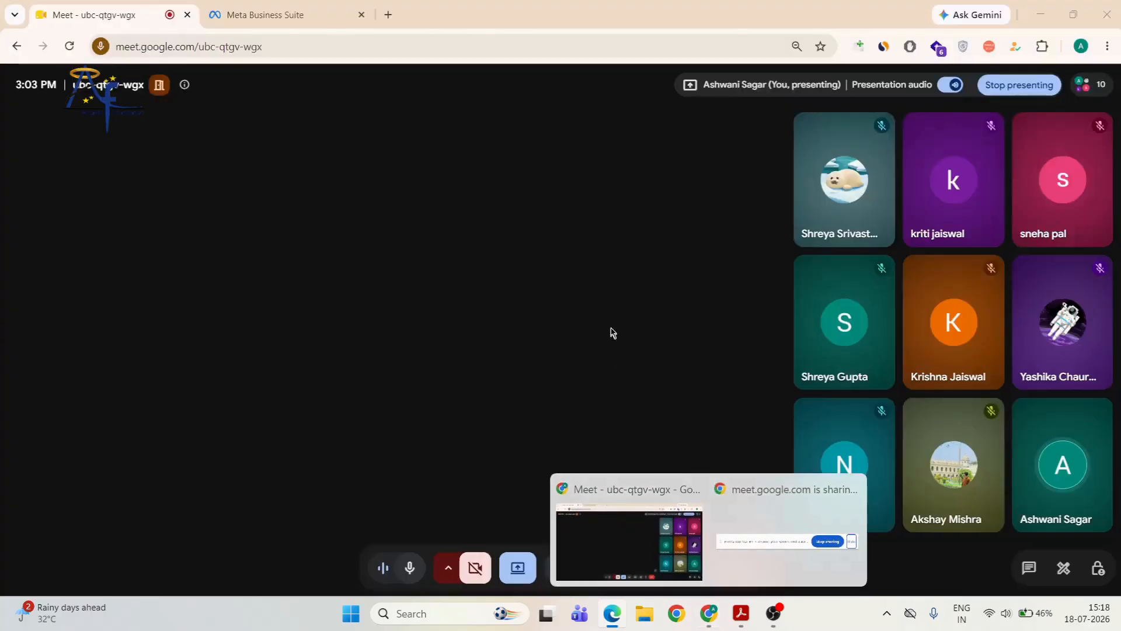
Examine the remaining ad settings, from call to action and creative enhancements to creative testing, languages and tracking
scroll(613, 328, down, 3)
scroll(612, 329, down, 2)
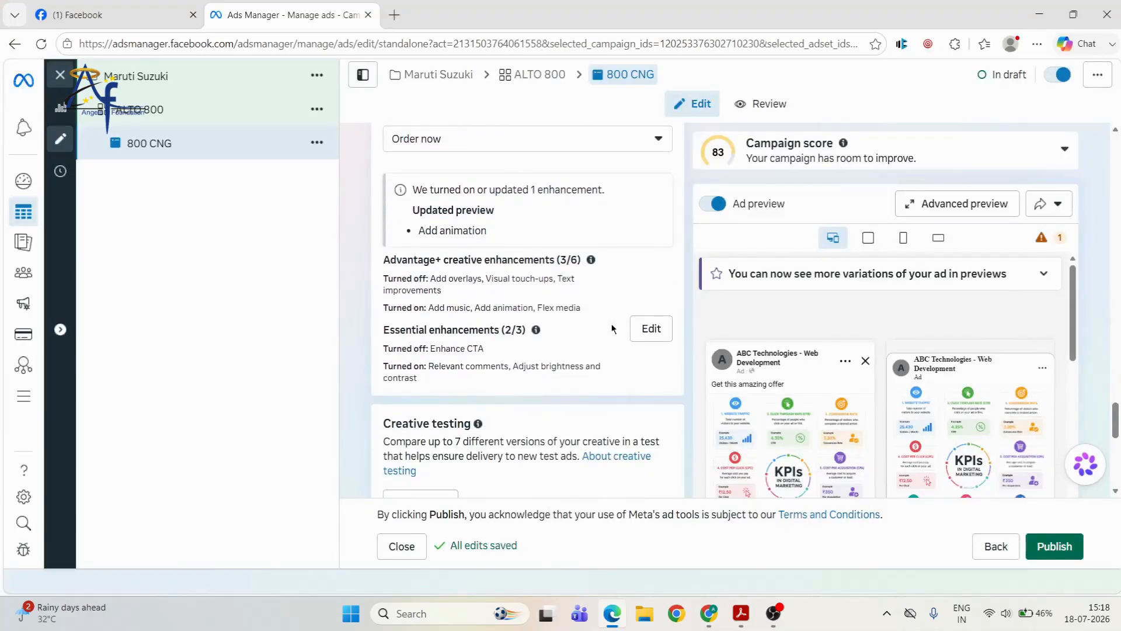
scroll(612, 329, down, 5)
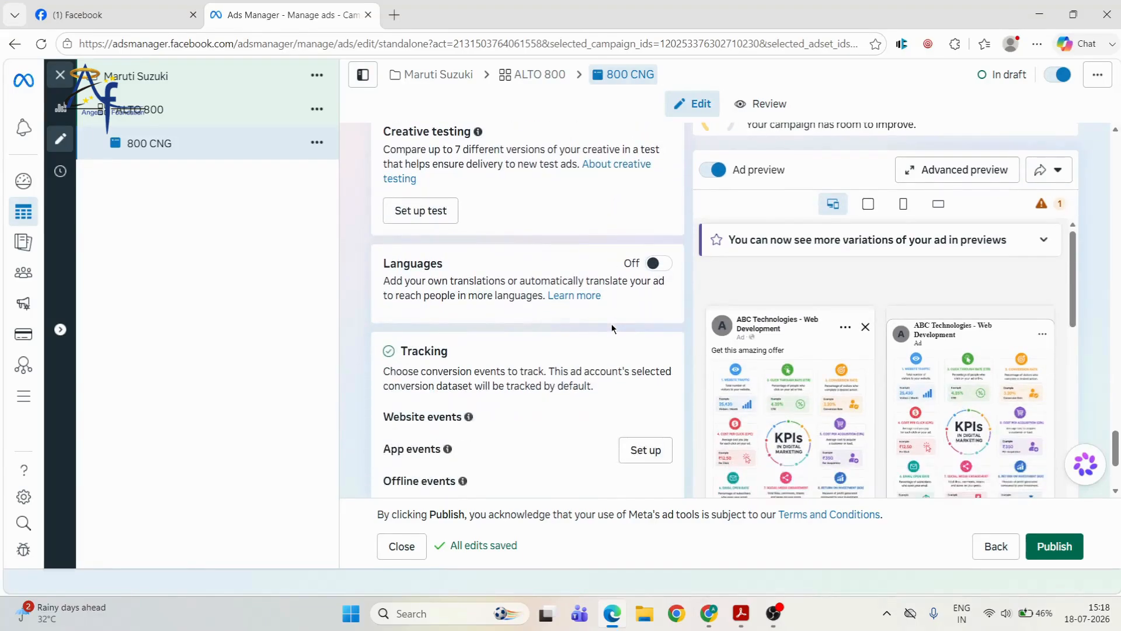
scroll(611, 328, down, 3)
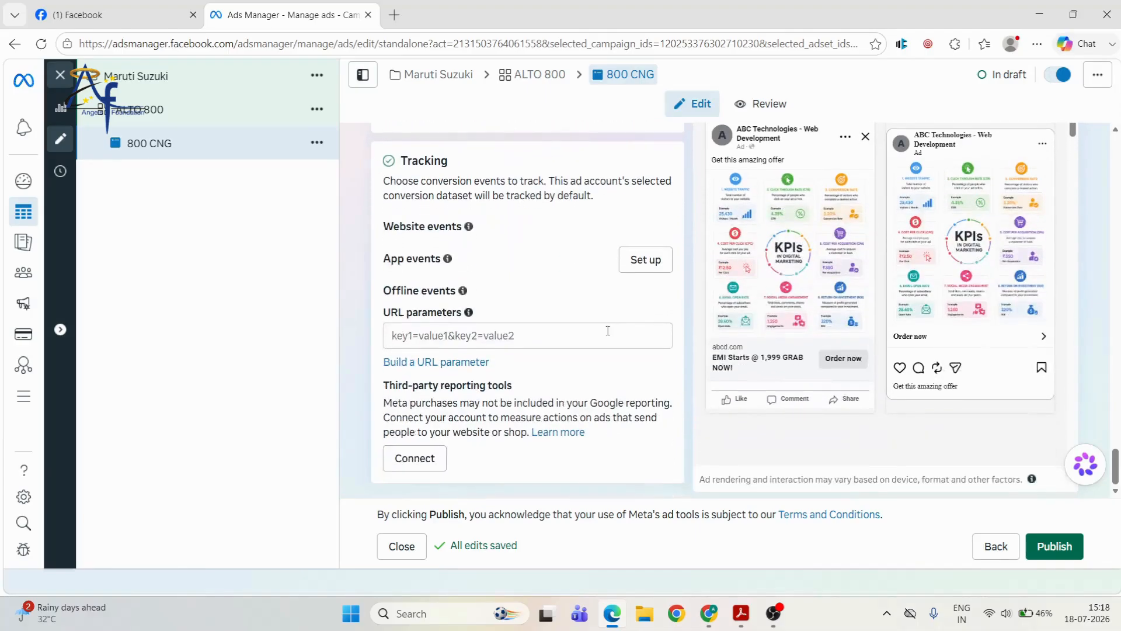
scroll(608, 331, up, 4)
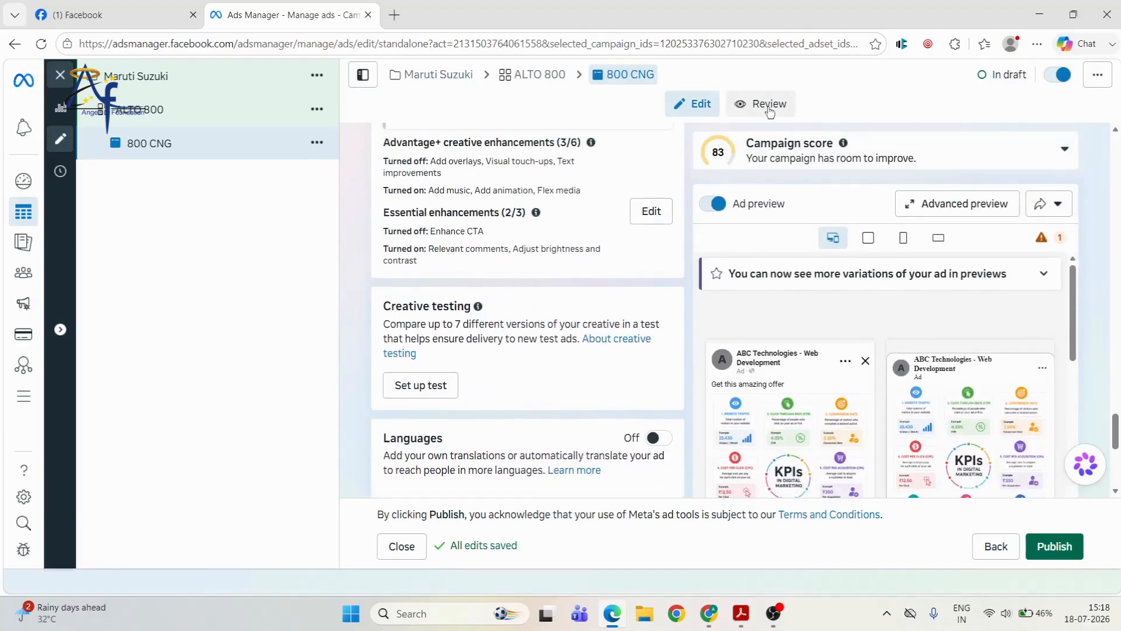
Review the 800 CNG ad's settings summary and its previews for the Facebook, Instagram, Messenger and WhatsApp placements
click(769, 106)
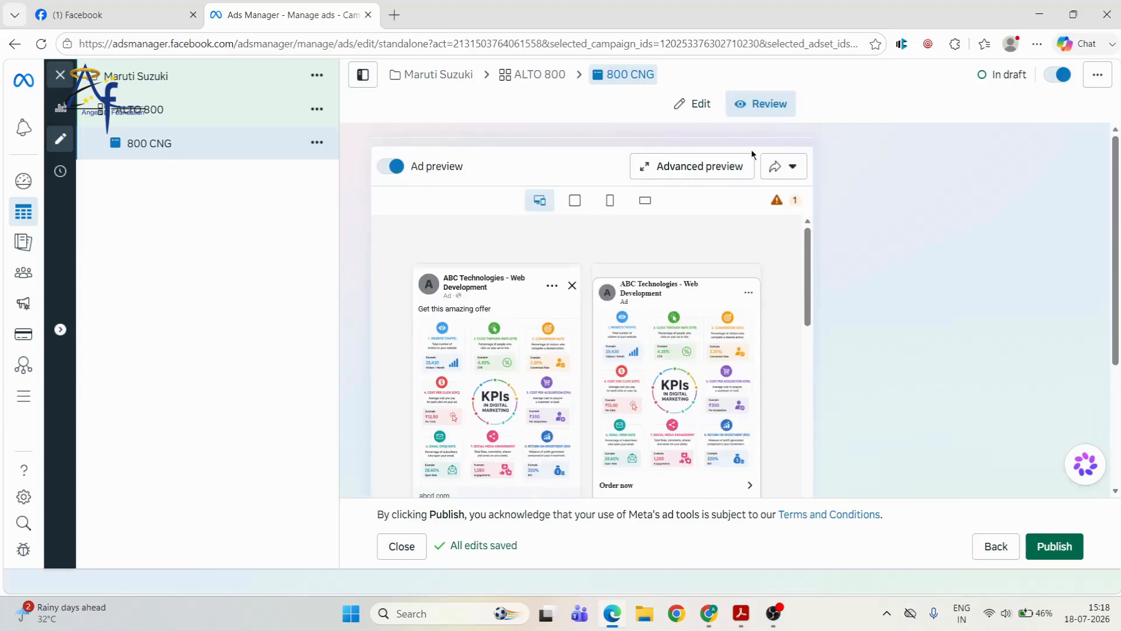
scroll(720, 232, down, 2)
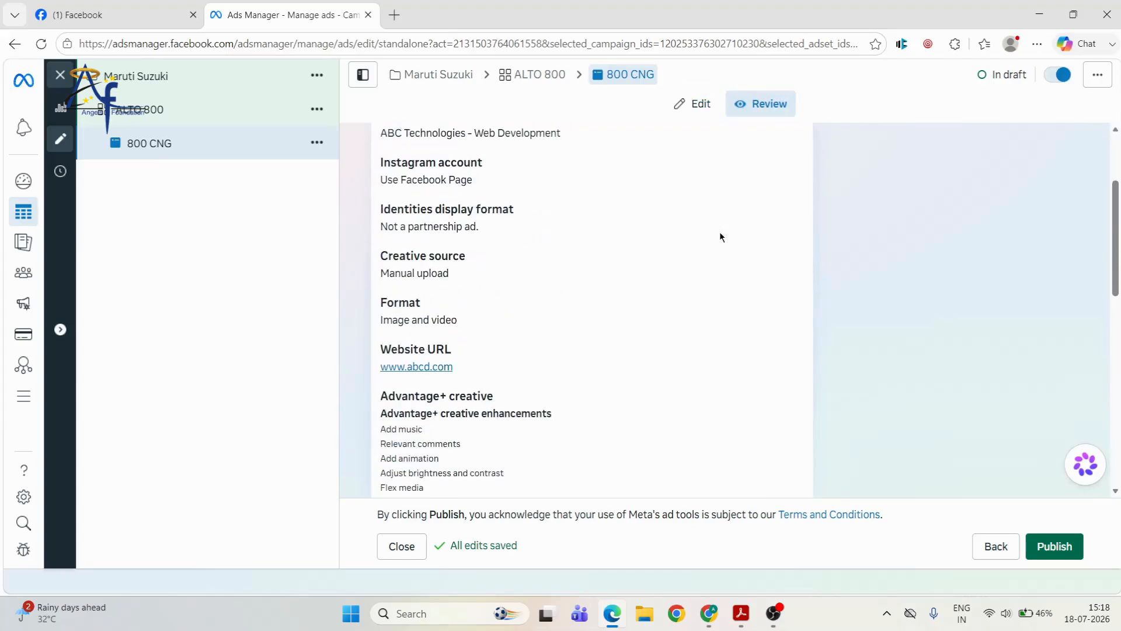
scroll(709, 233, down, 10)
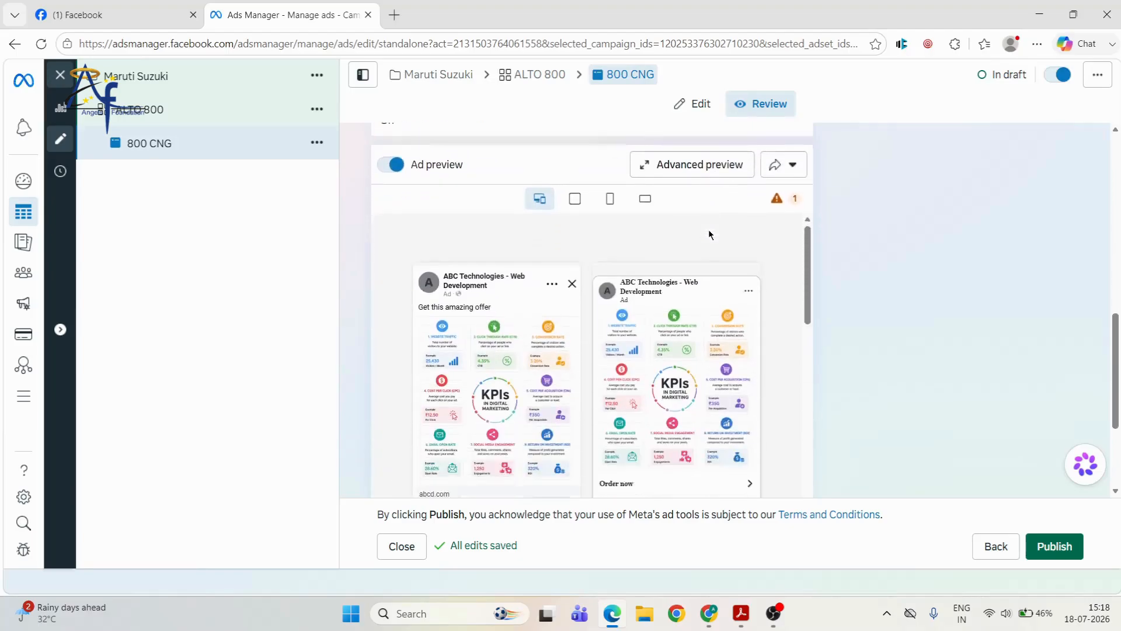
scroll(609, 229, up, 2)
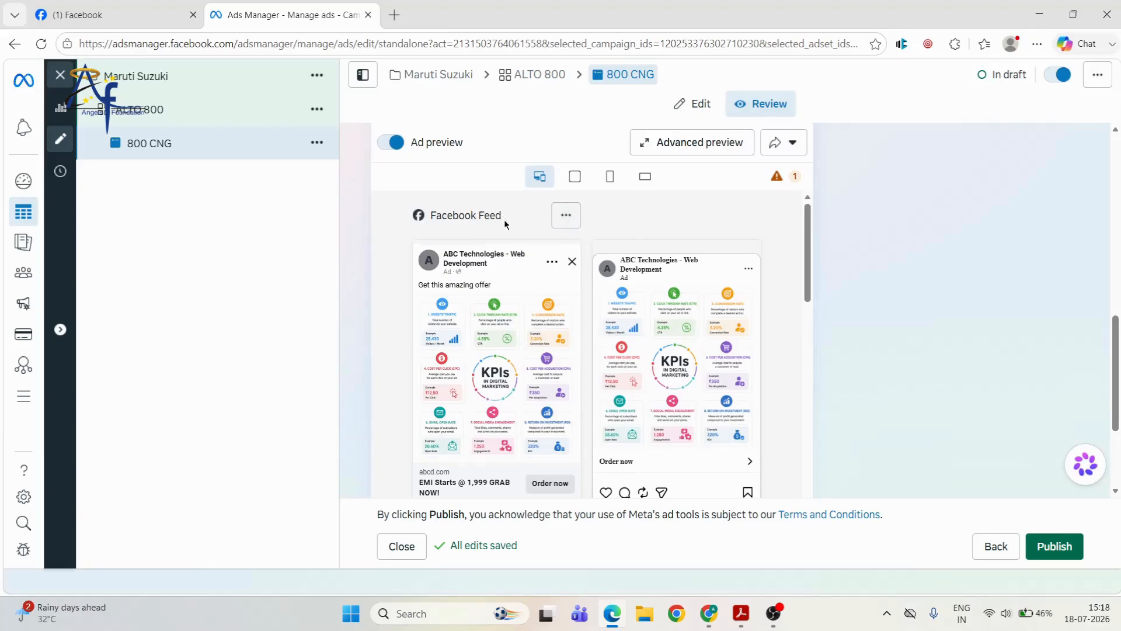
scroll(504, 219, down, 3)
scroll(507, 410, down, 3)
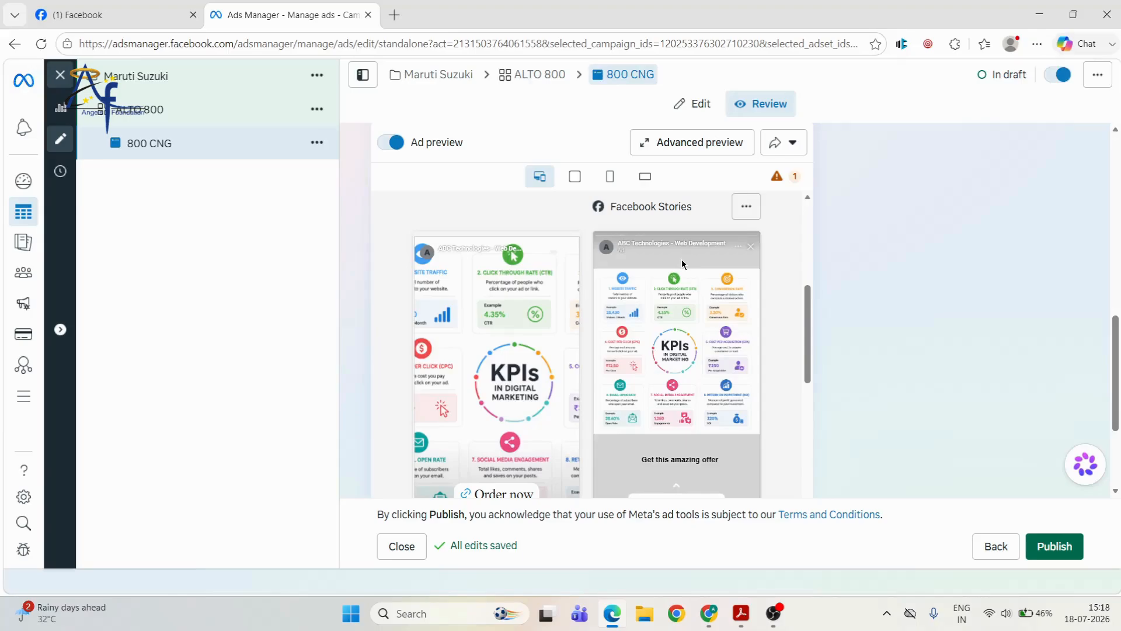
scroll(681, 261, down, 5)
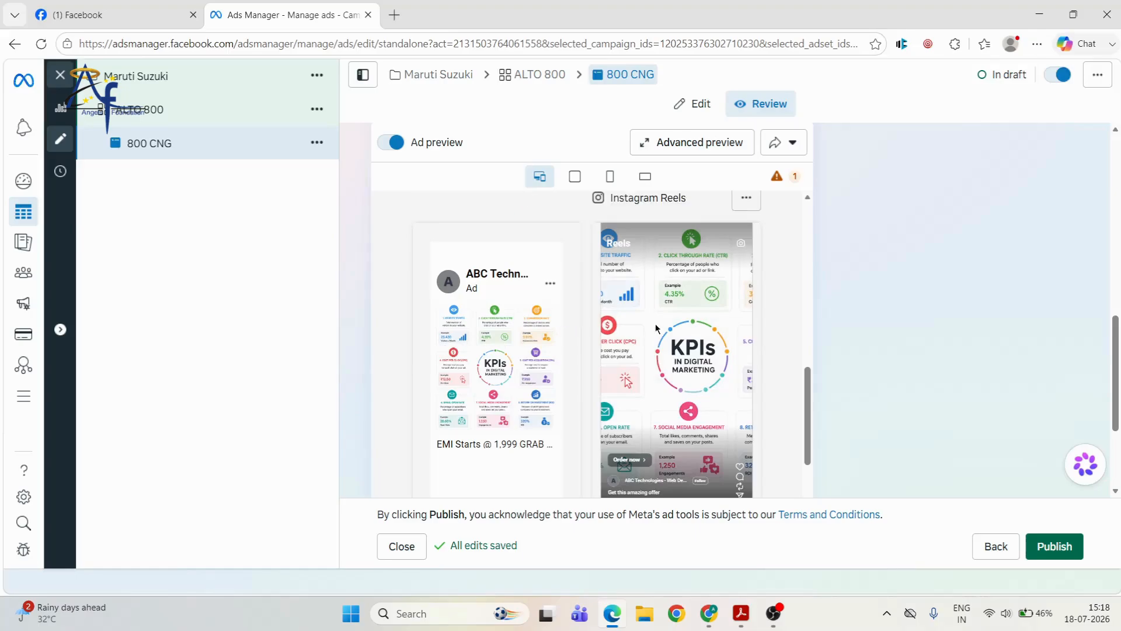
scroll(656, 333, down, 3)
scroll(667, 349, down, 5)
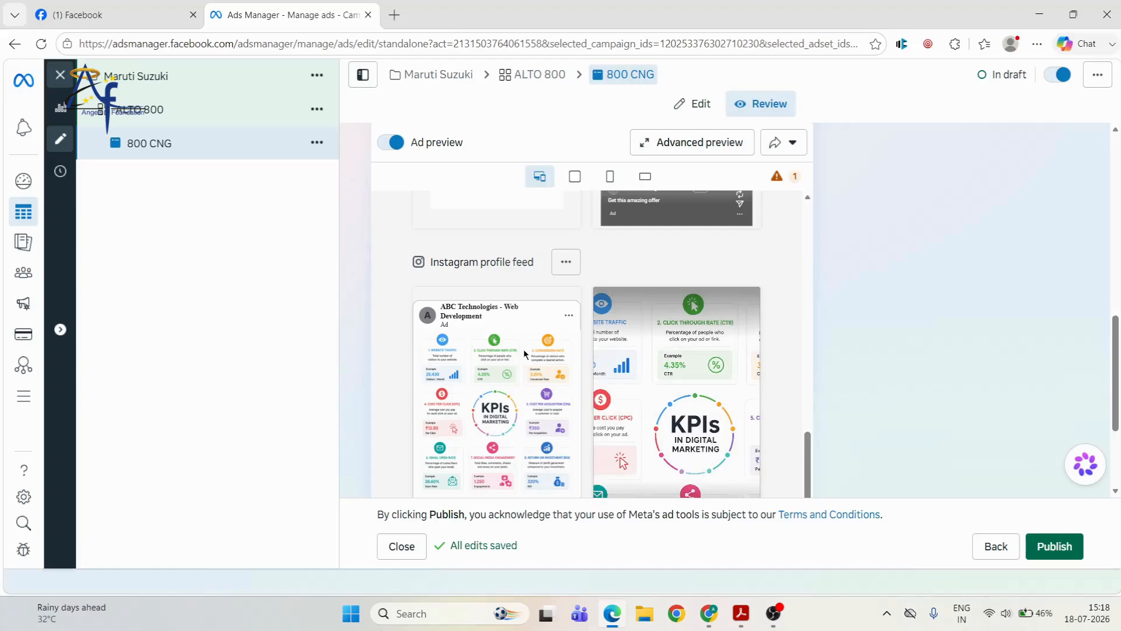
scroll(523, 348, down, 5)
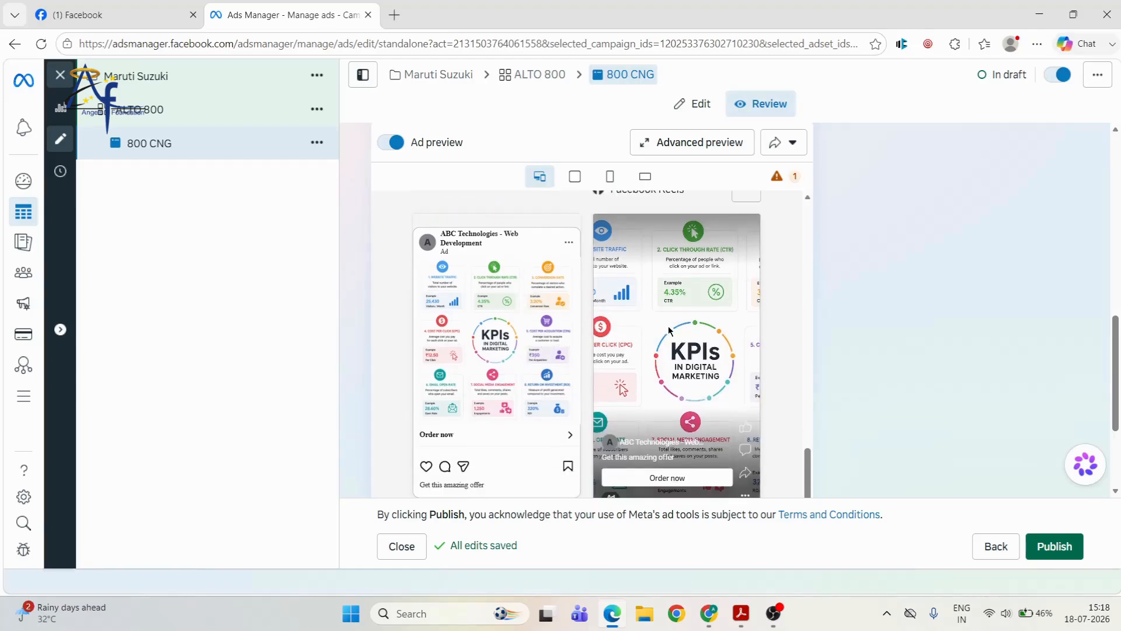
scroll(669, 330, down, 10)
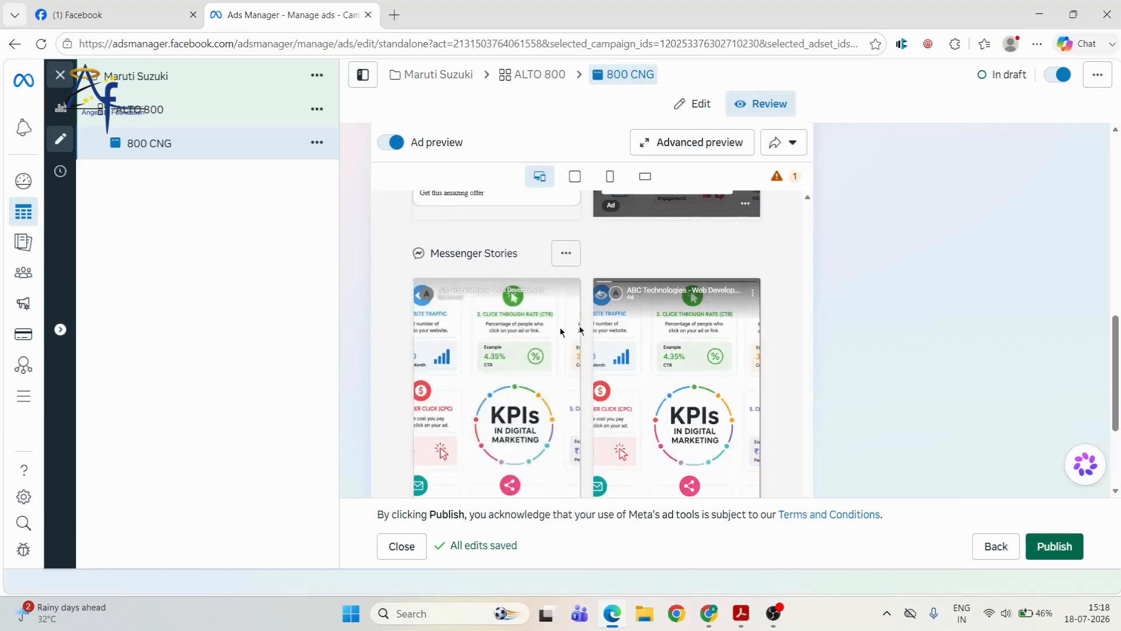
scroll(661, 320, down, 2)
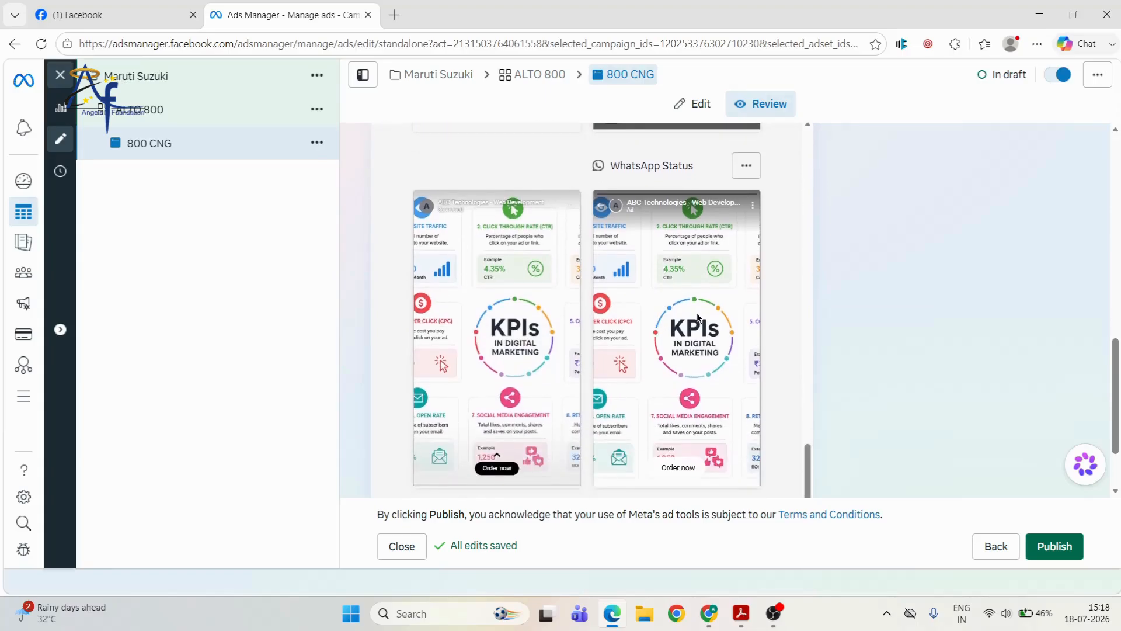
scroll(662, 327, down, 2)
scroll(675, 362, down, 6)
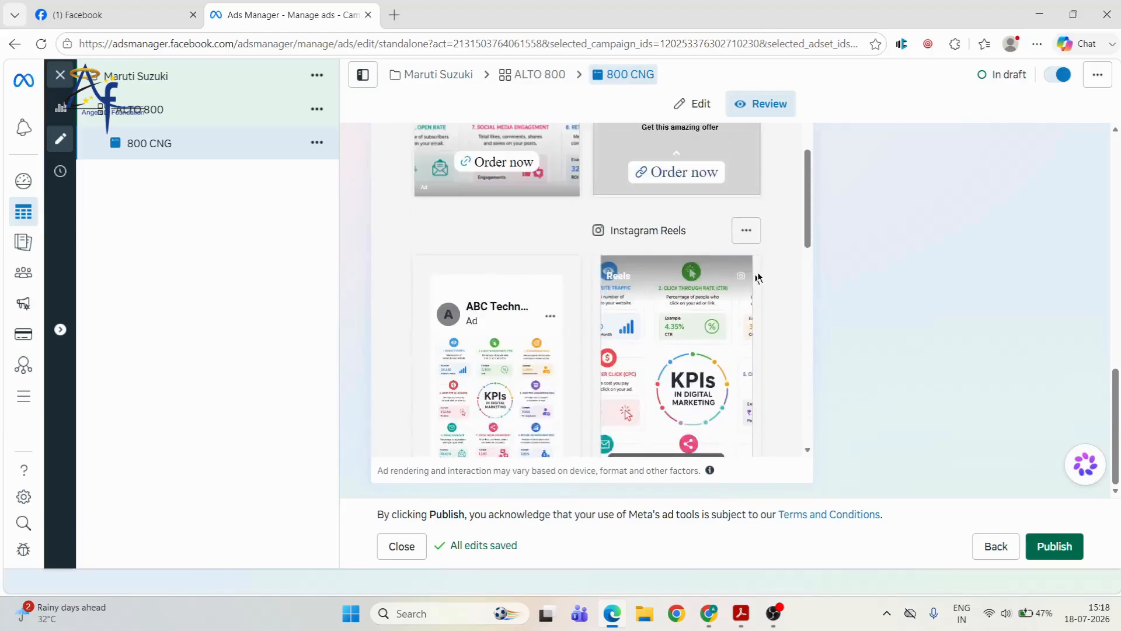
scroll(806, 305, up, 10)
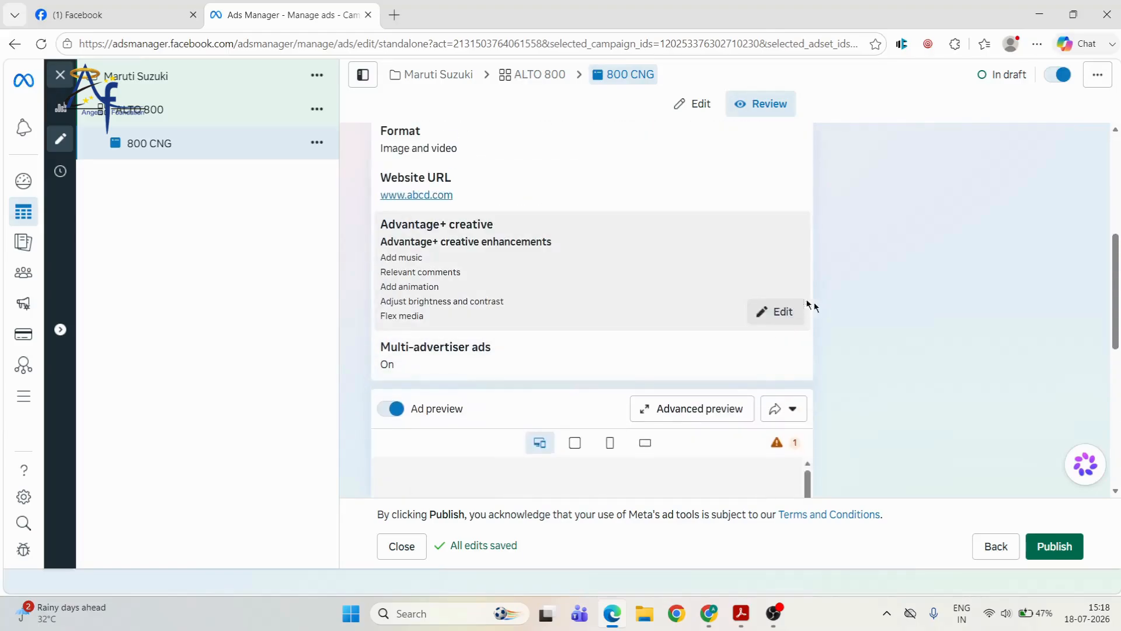
scroll(986, 365, down, 8)
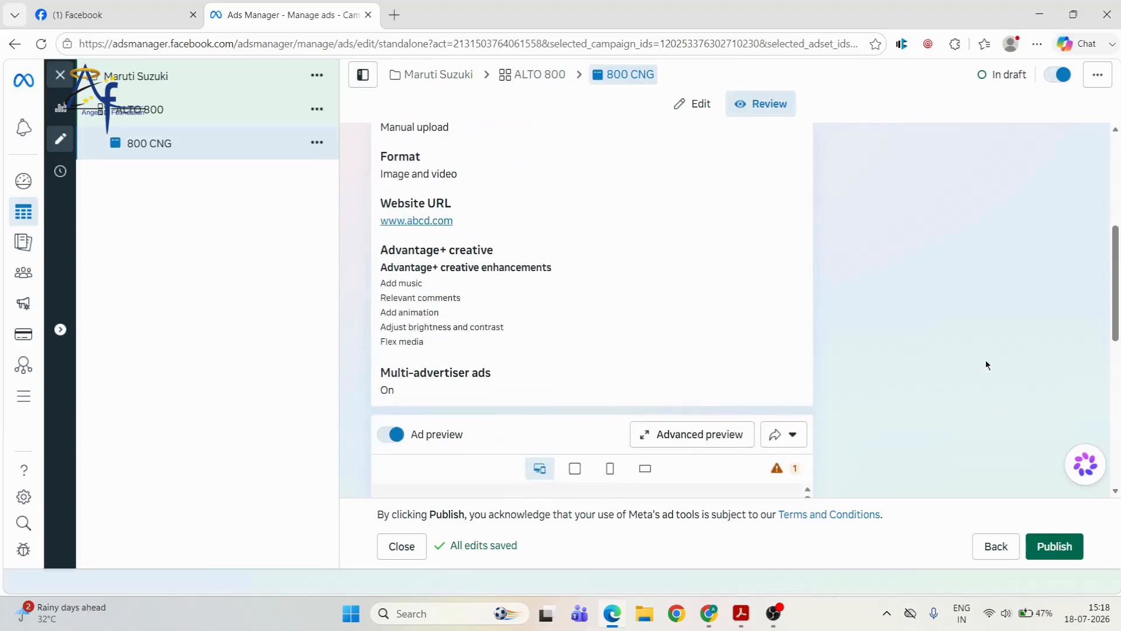
Read the placement delivery warning in the ad preview and view the horizontal and feed format previews
click(777, 323)
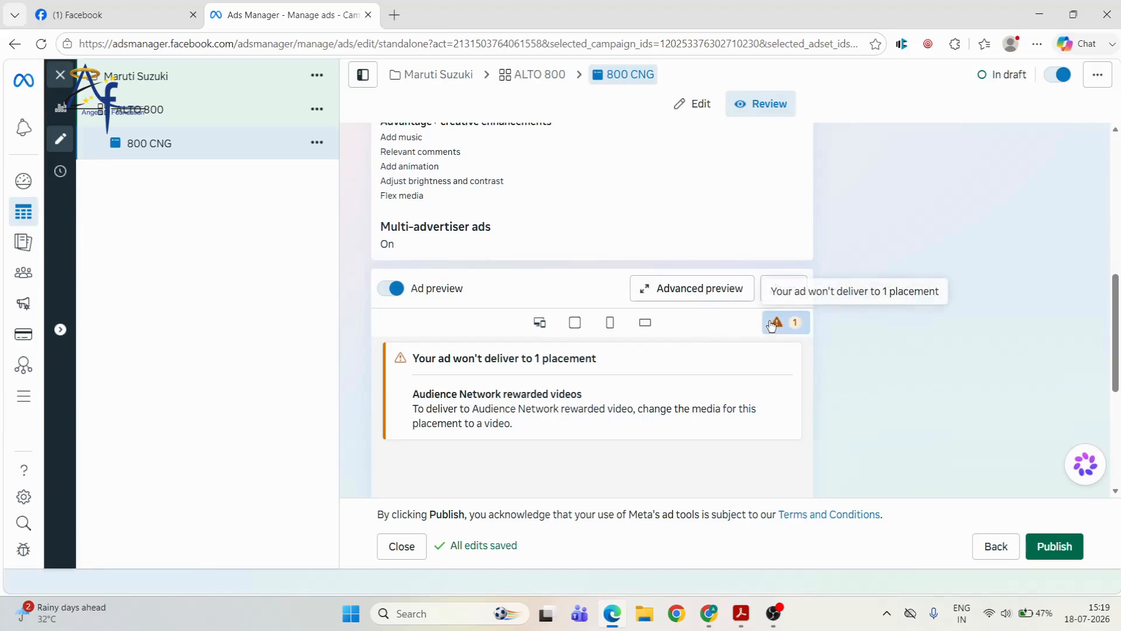
click(652, 325)
scroll(791, 313, down, 3)
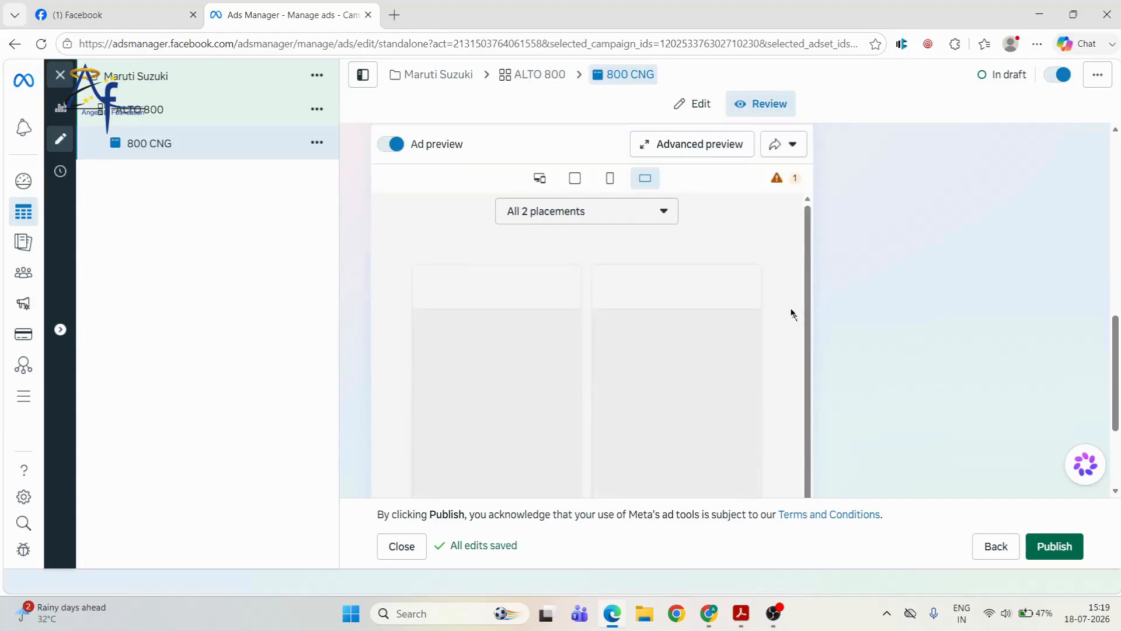
click(778, 177)
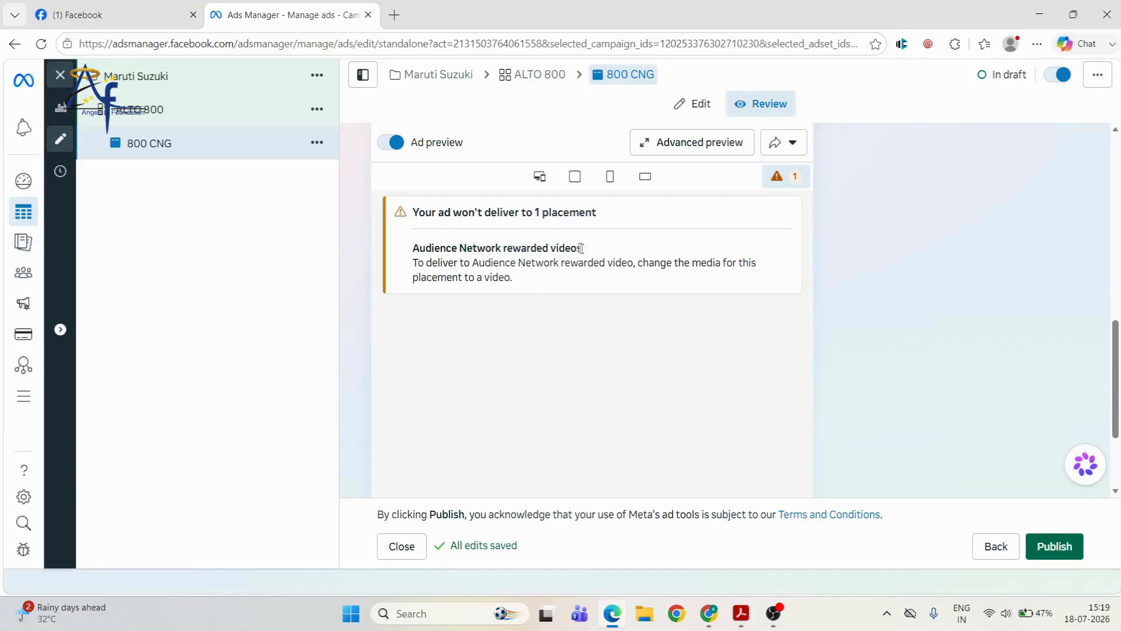
click(576, 176)
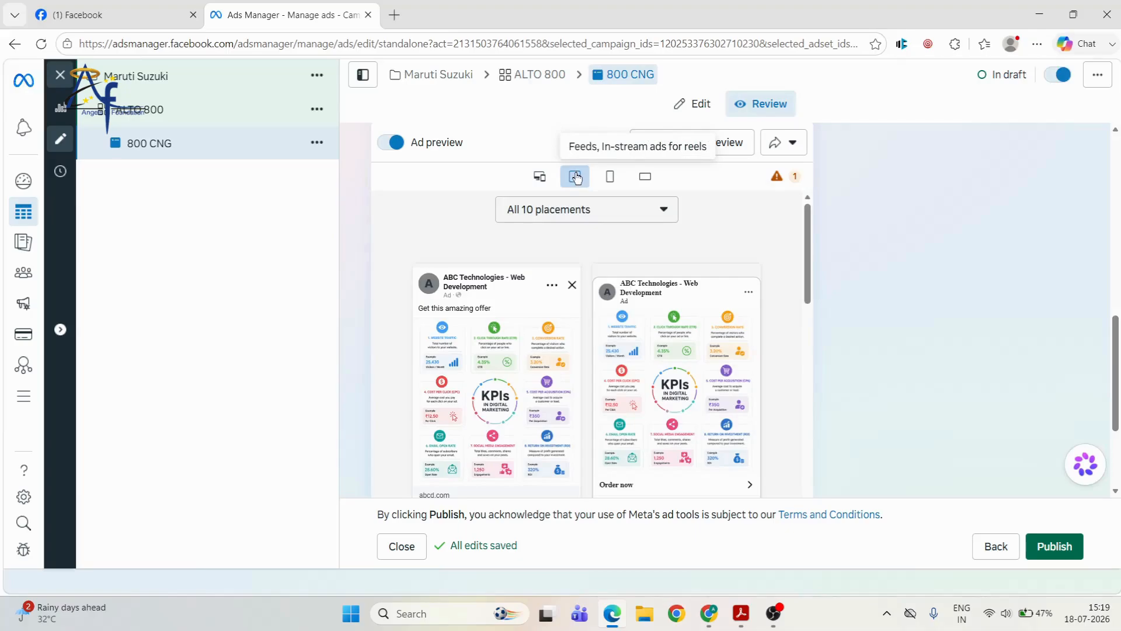
mouse_move(622, 240)
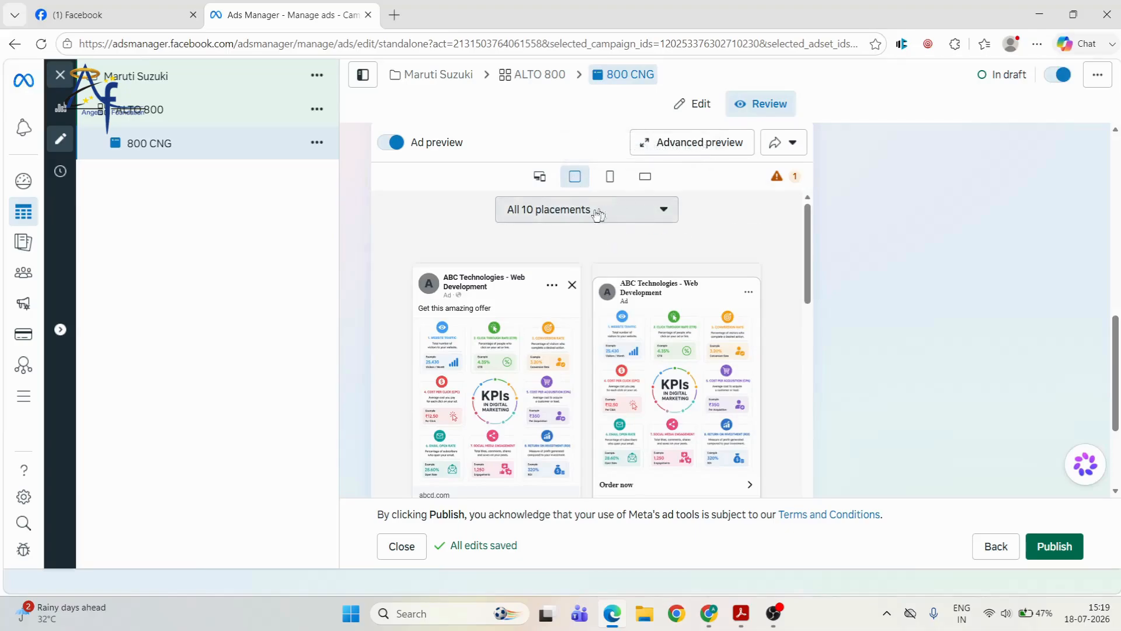
Submit the ad for publishing and choose UPI as the payment method
click(1054, 547)
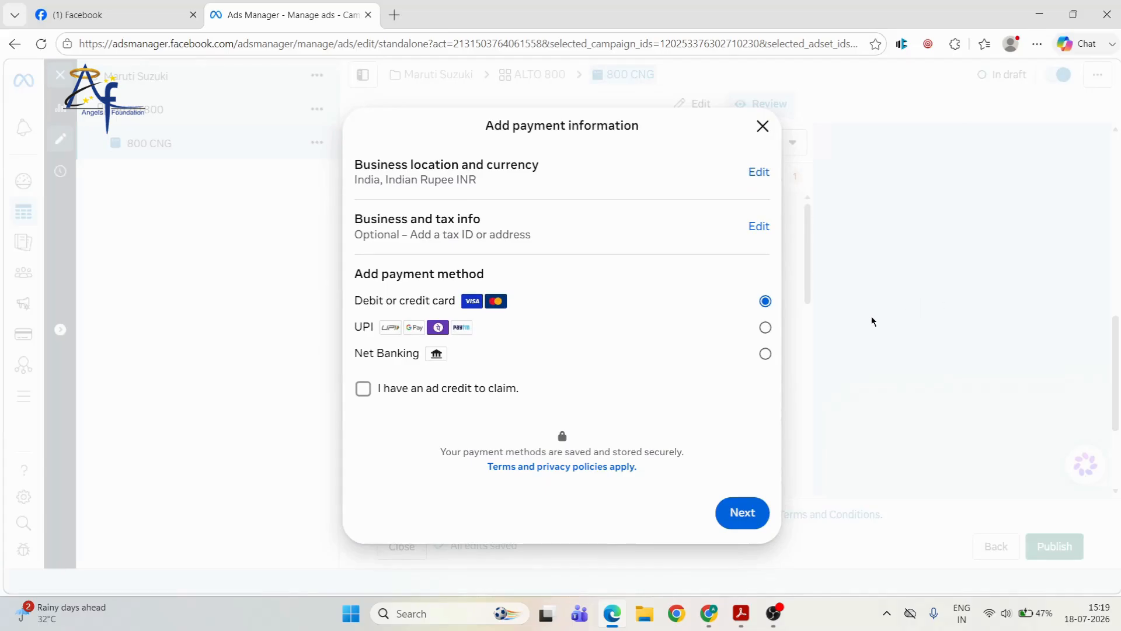
click(765, 327)
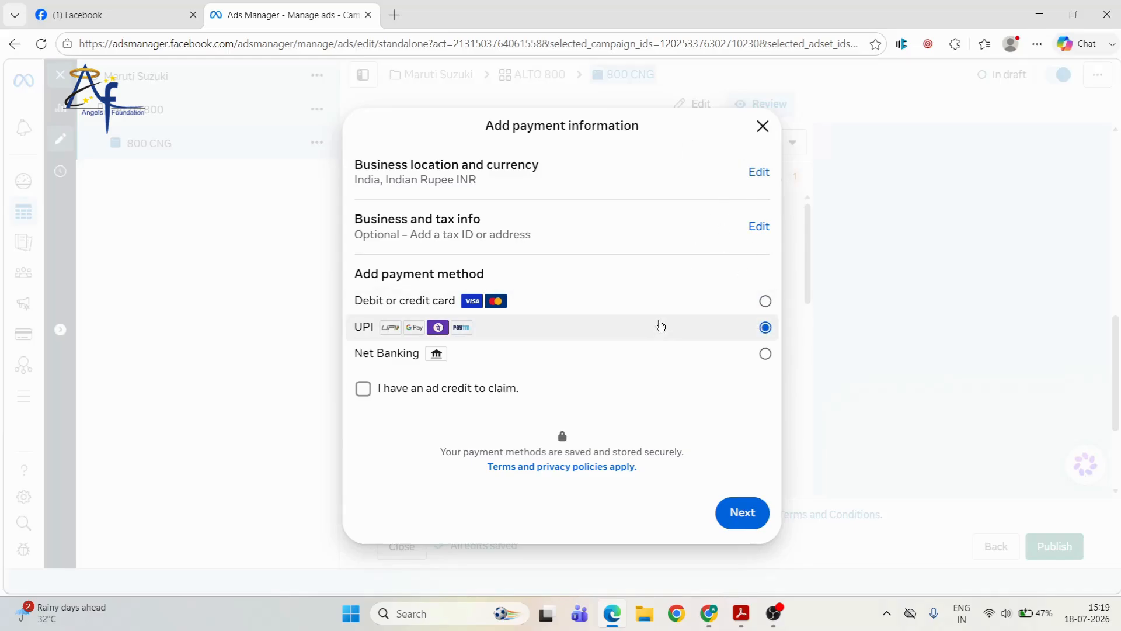
click(744, 513)
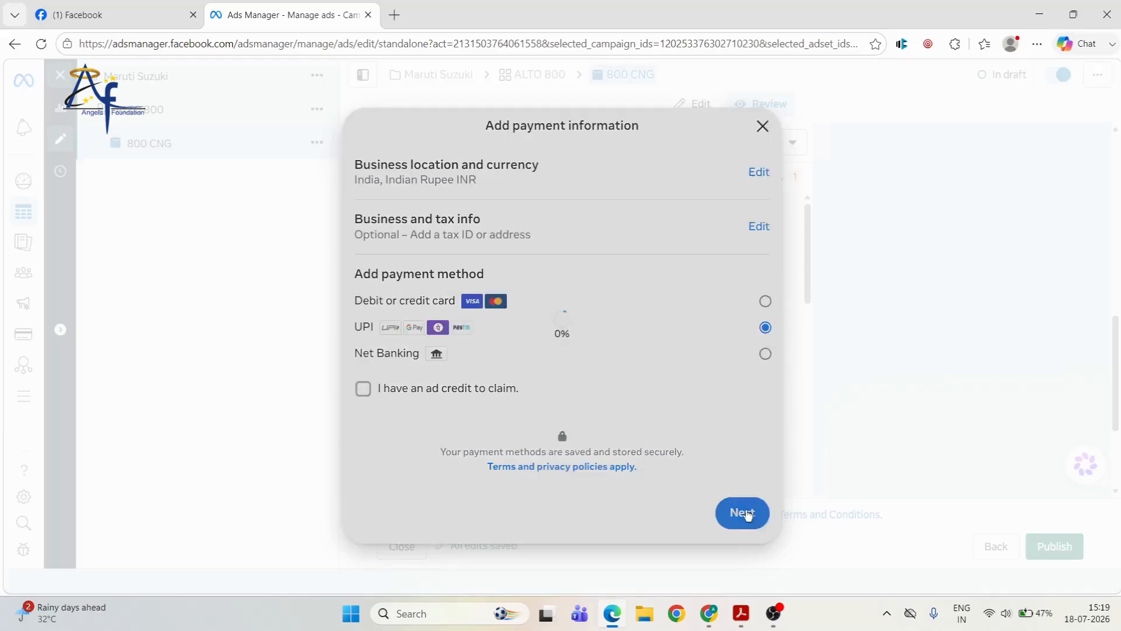
Set the region of the business address to Uttar Pradesh in the business information
scroll(739, 282, down, 8)
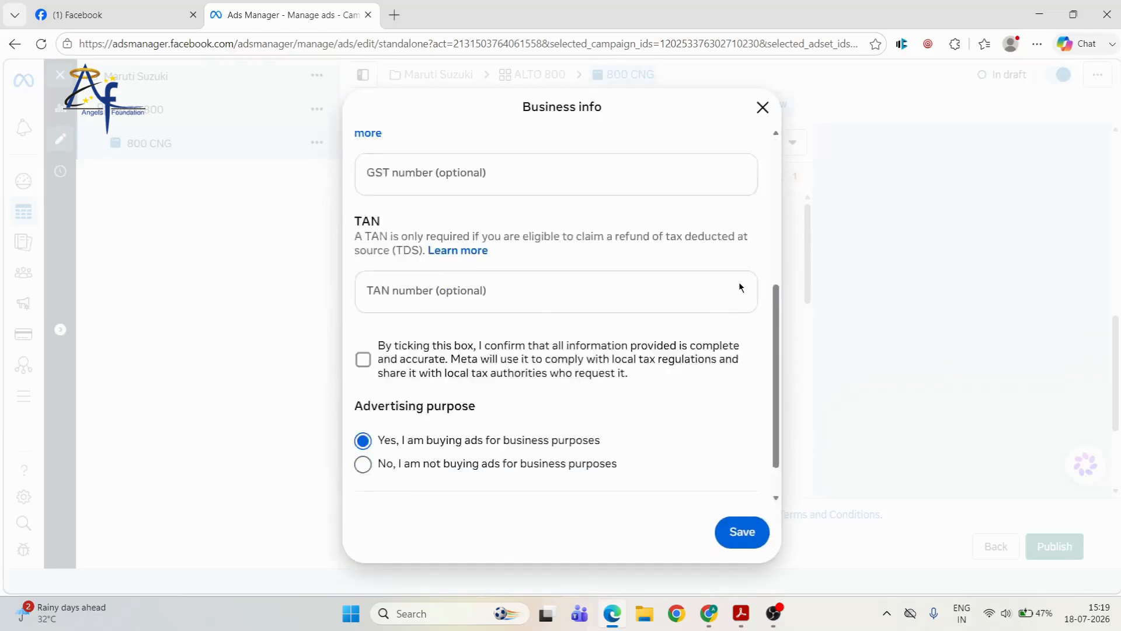
scroll(485, 232, up, 8)
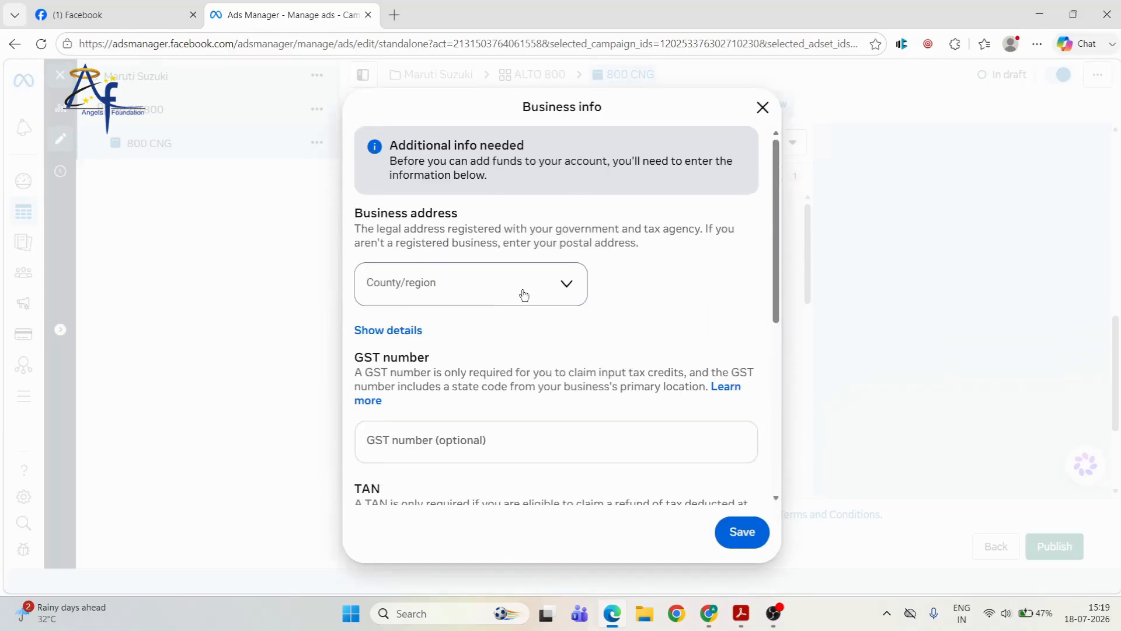
click(489, 299)
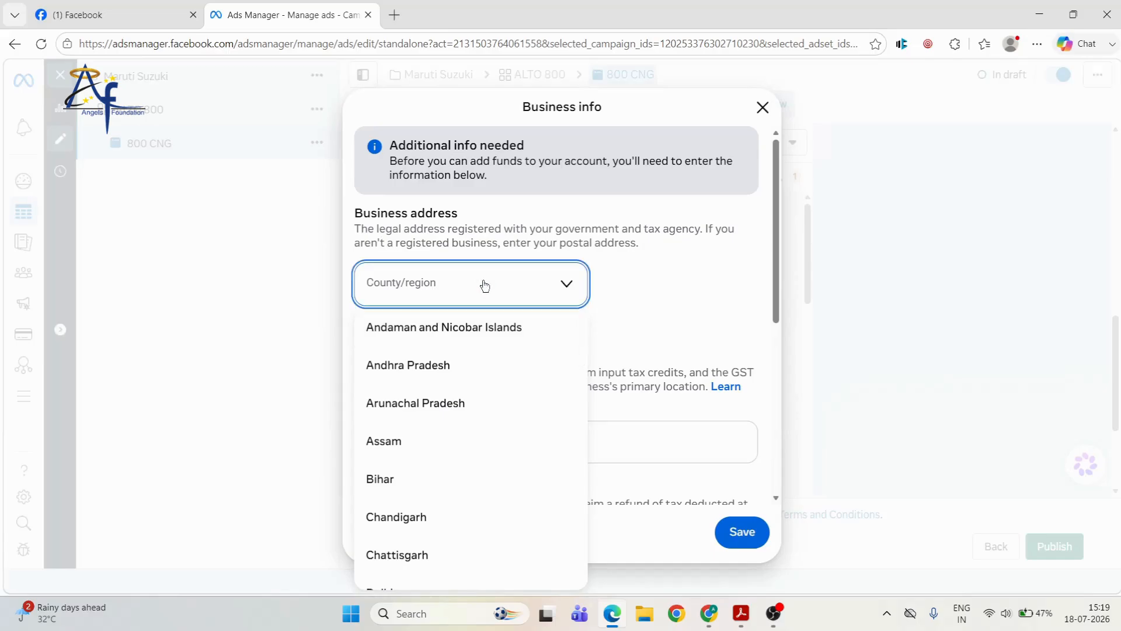
scroll(477, 462, down, 9)
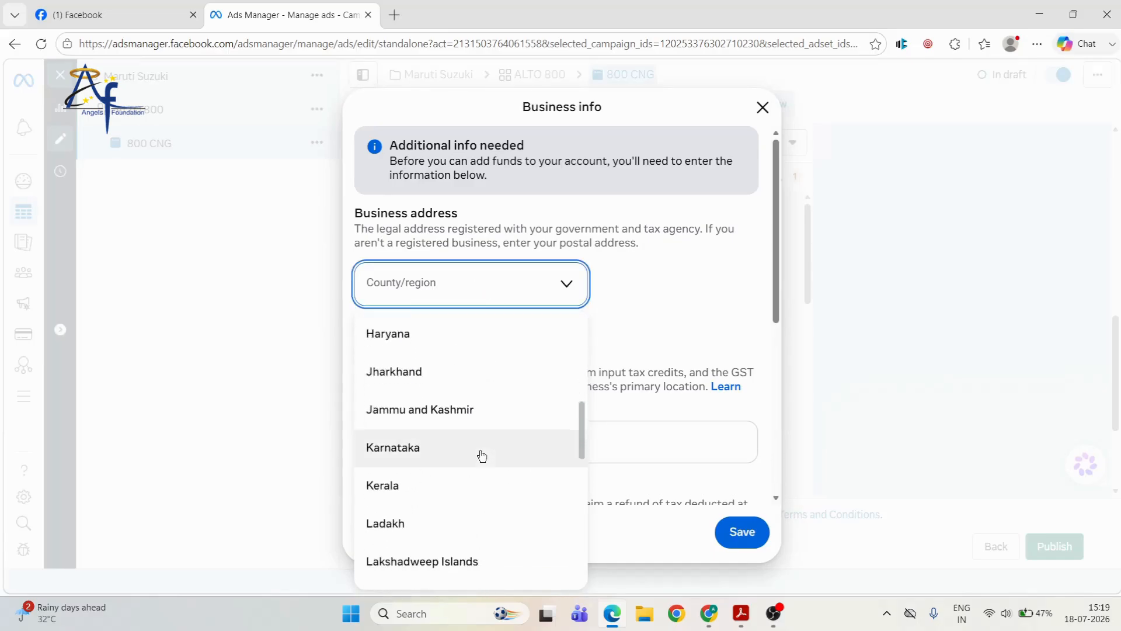
scroll(481, 455, down, 3)
scroll(479, 452, up, 8)
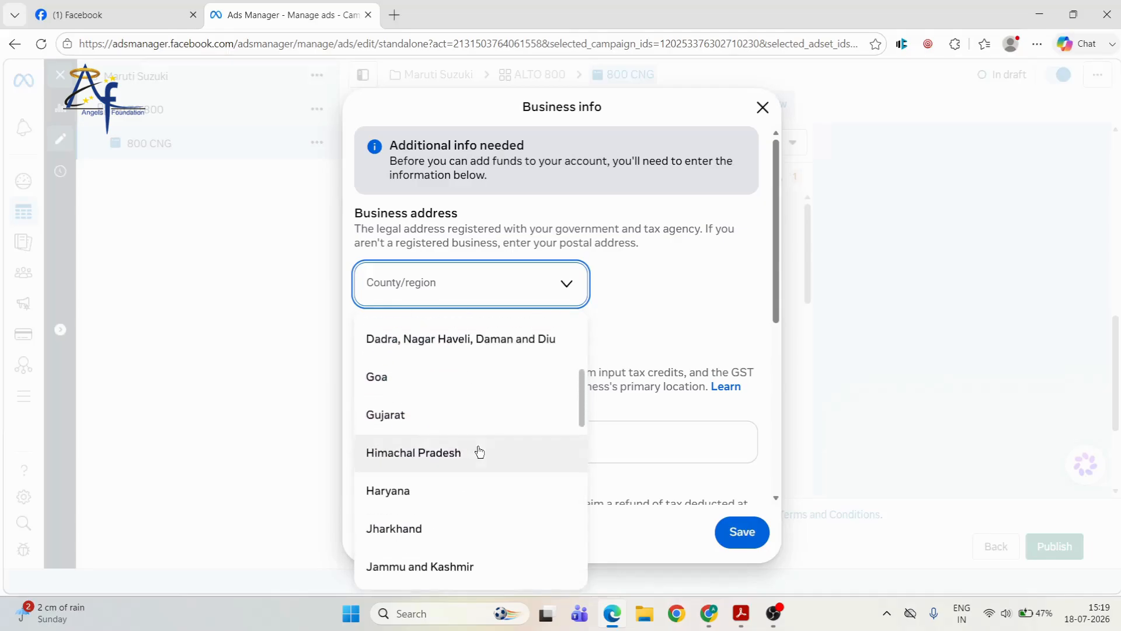
scroll(474, 453, down, 7)
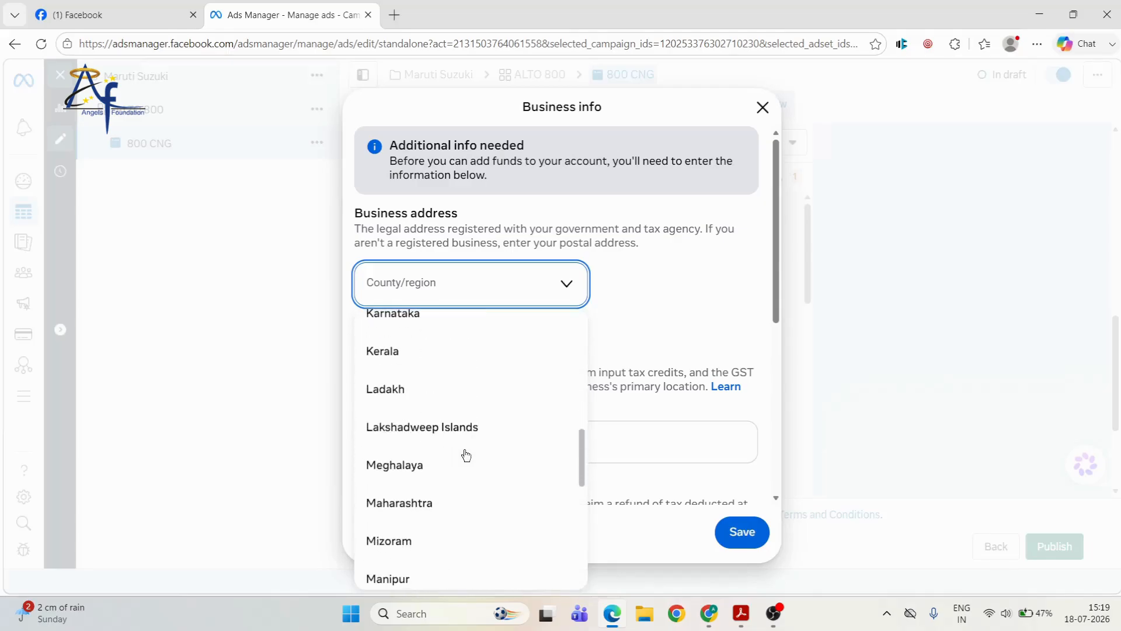
scroll(464, 454, down, 8)
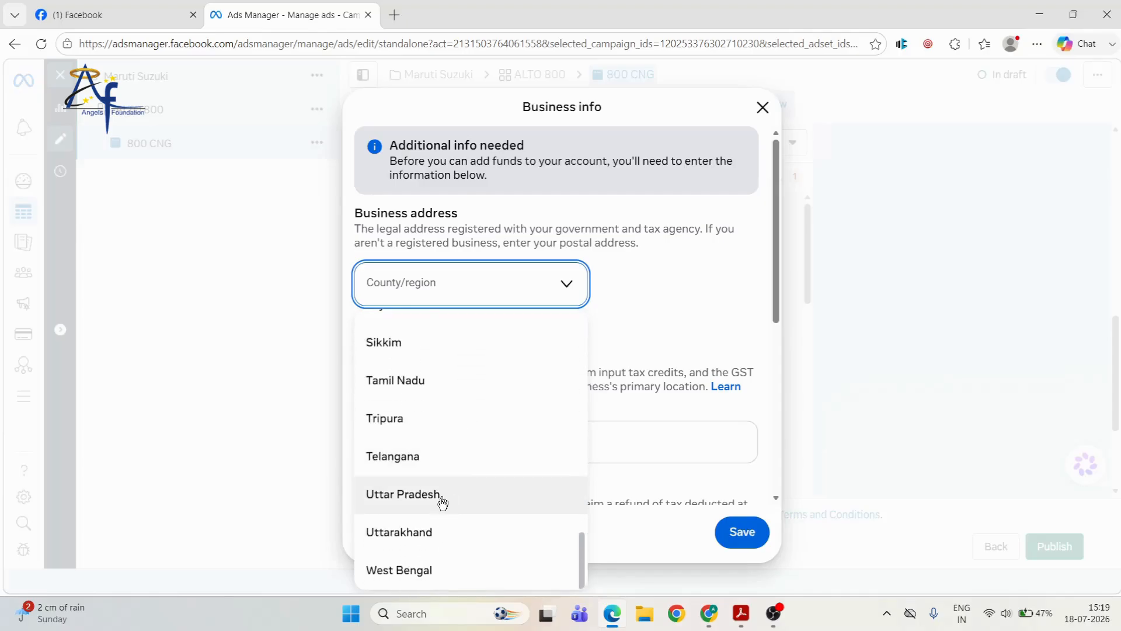
click(440, 500)
Confirm that the provided business information is complete and accurate, and save it
scroll(619, 354, down, 2)
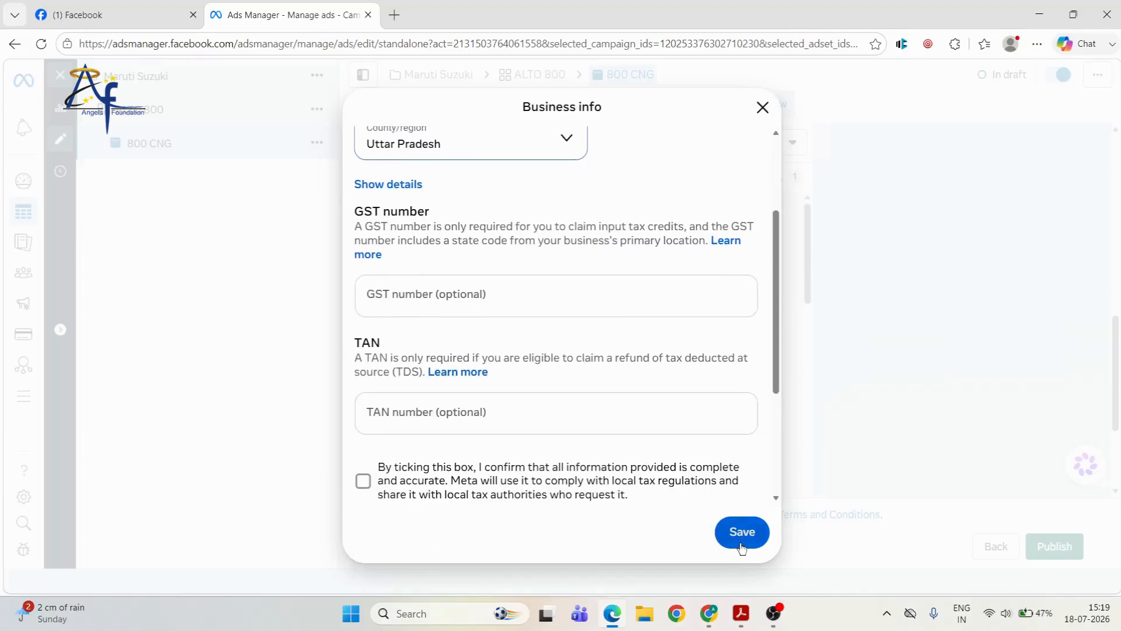
click(450, 485)
click(742, 531)
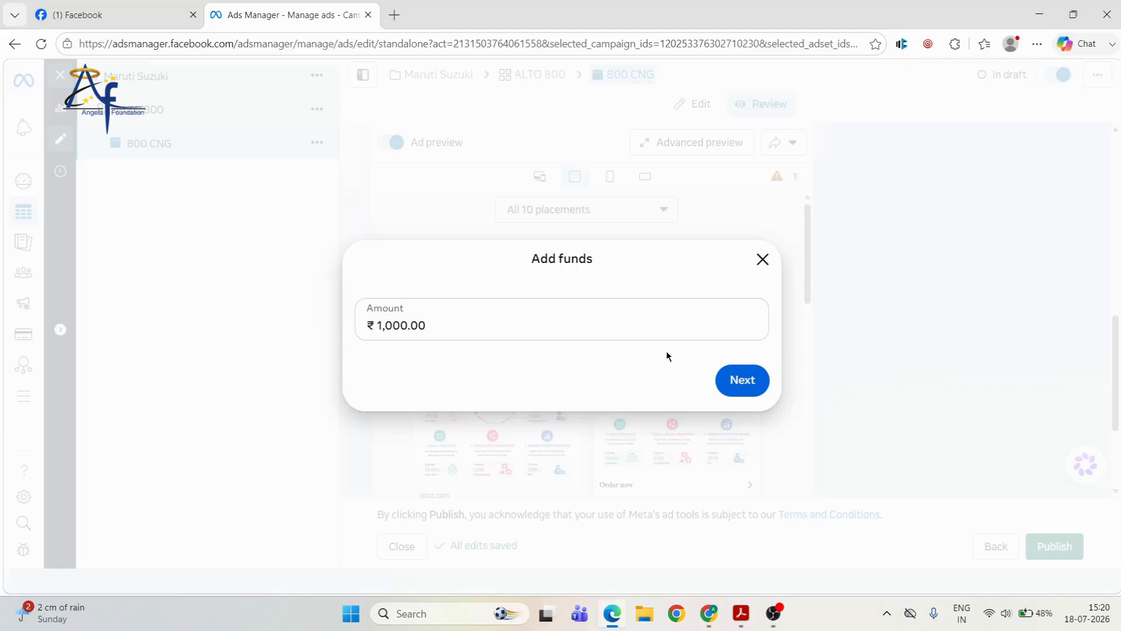
Open the UPI payment request for adding ₹1,000.00 in funds, and close it without paying
click(752, 378)
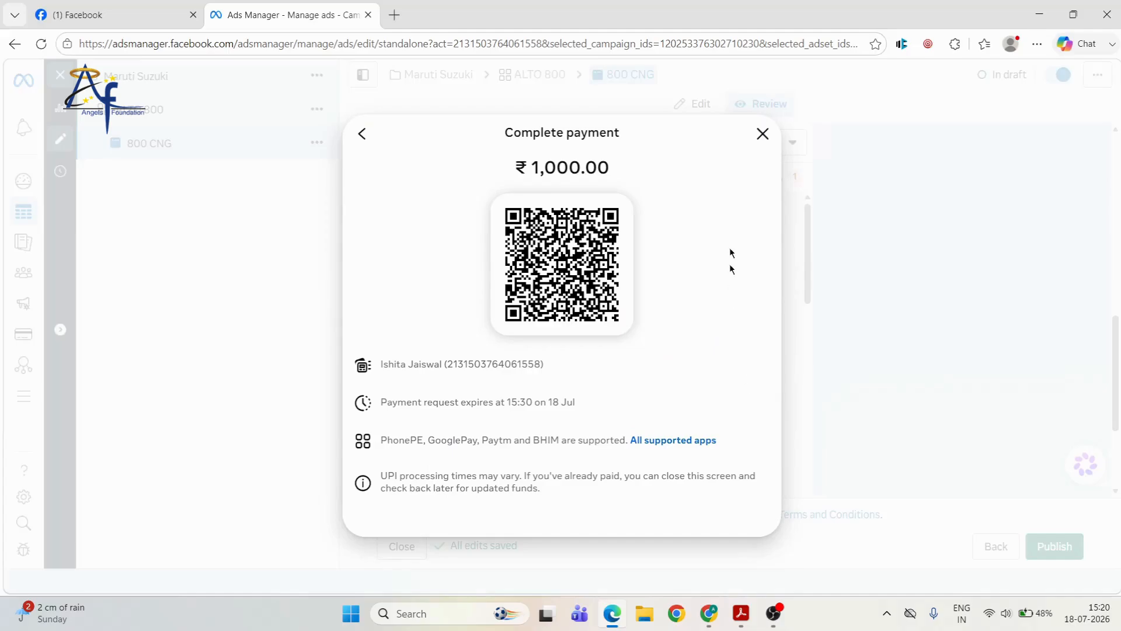
click(762, 135)
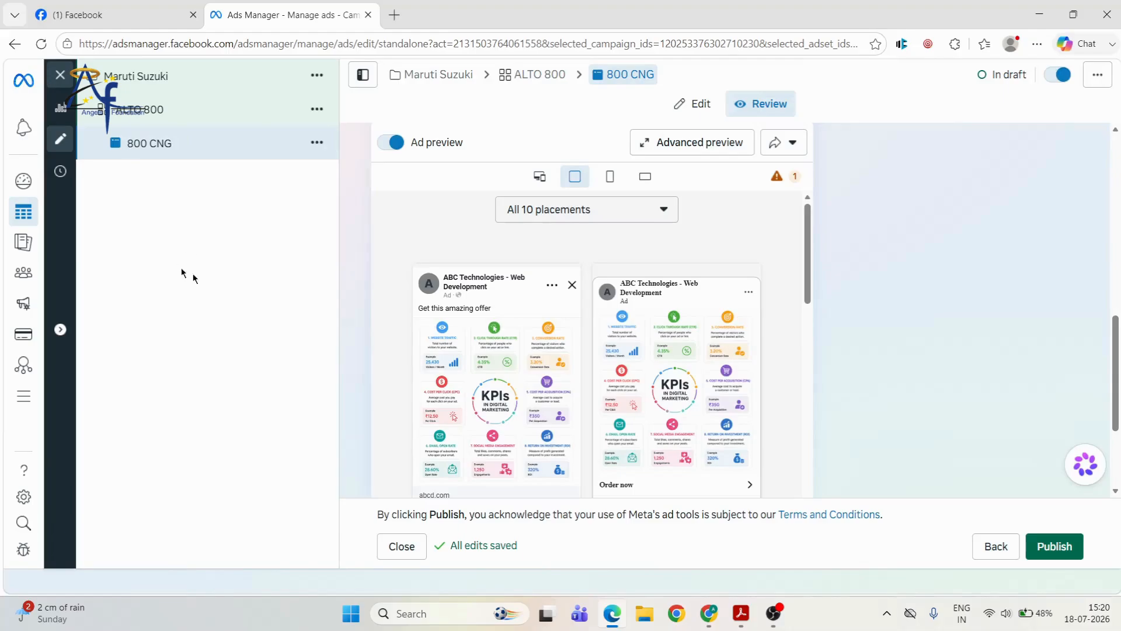
scroll(1008, 248, down, 3)
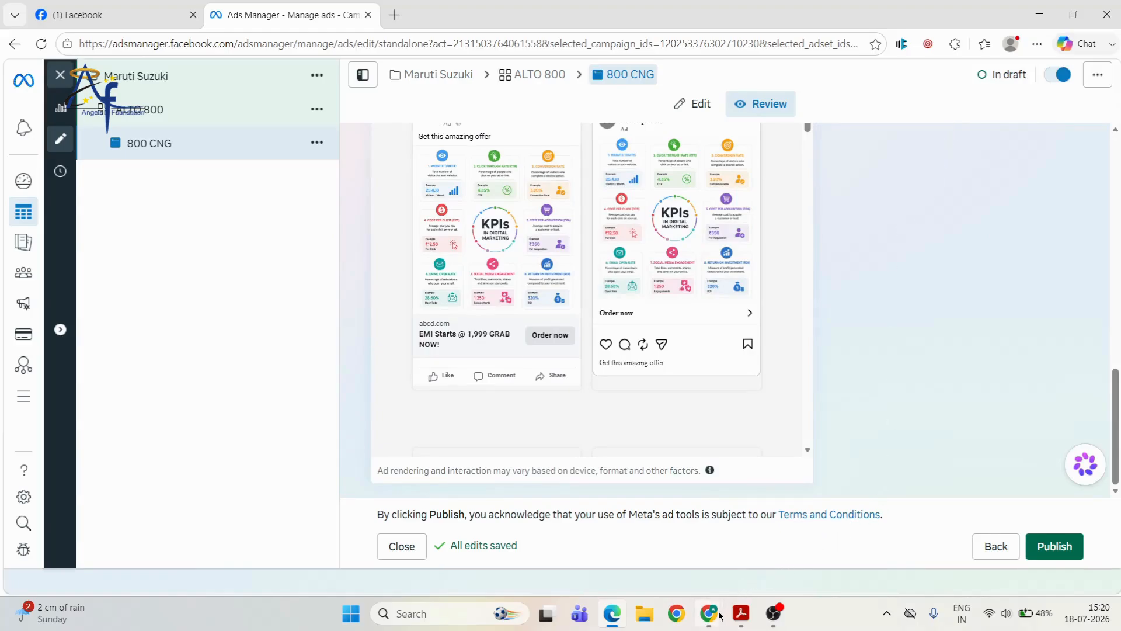
Switch to the Google Meet call window in Chrome and close the Meta Business Suite page there
mouse_move(709, 613)
click(662, 546)
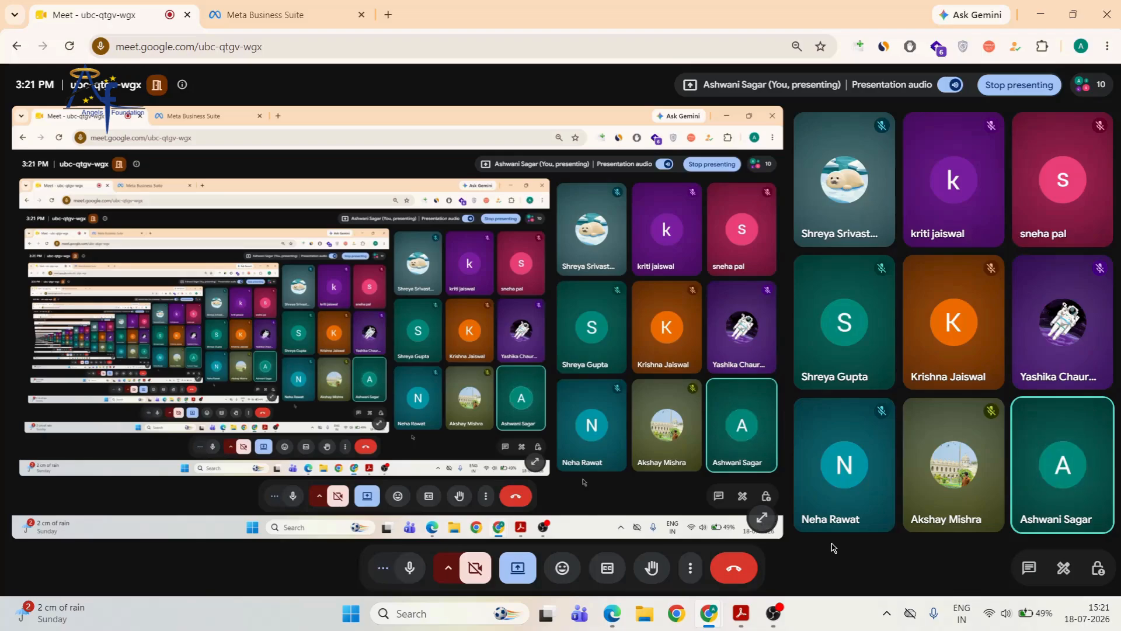
click(362, 23)
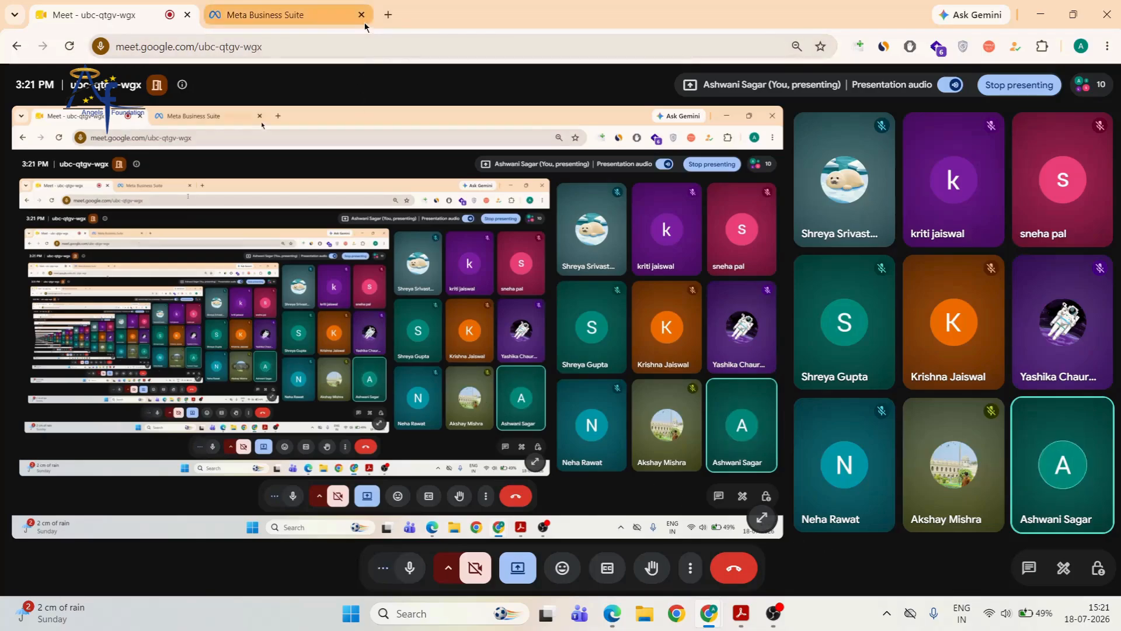
click(362, 18)
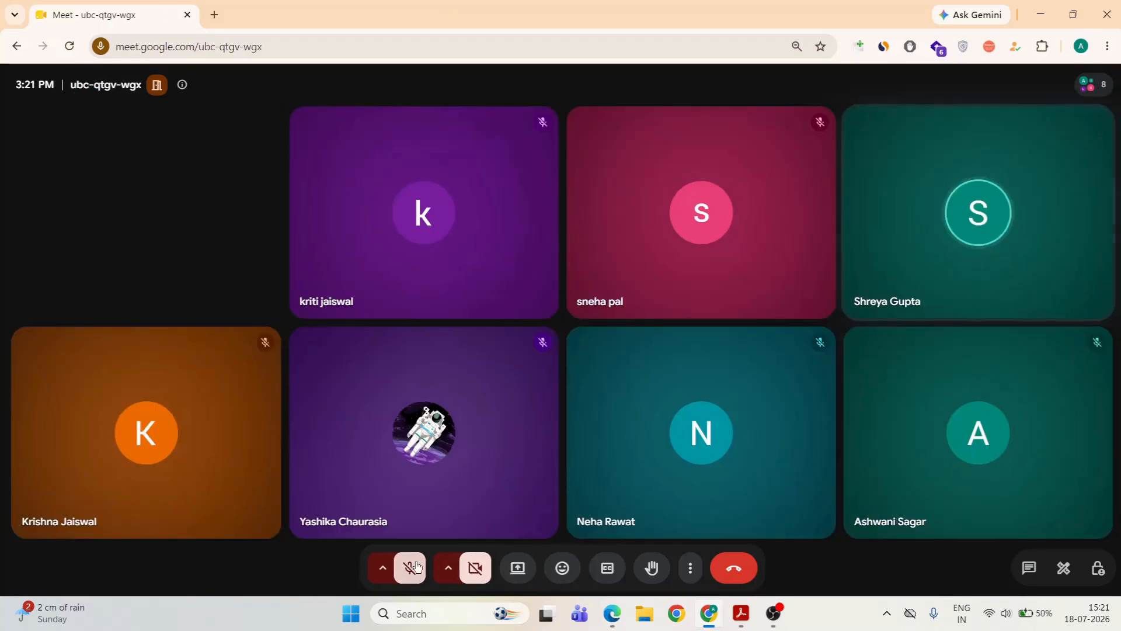
Unmute the microphone in the meeting
click(417, 567)
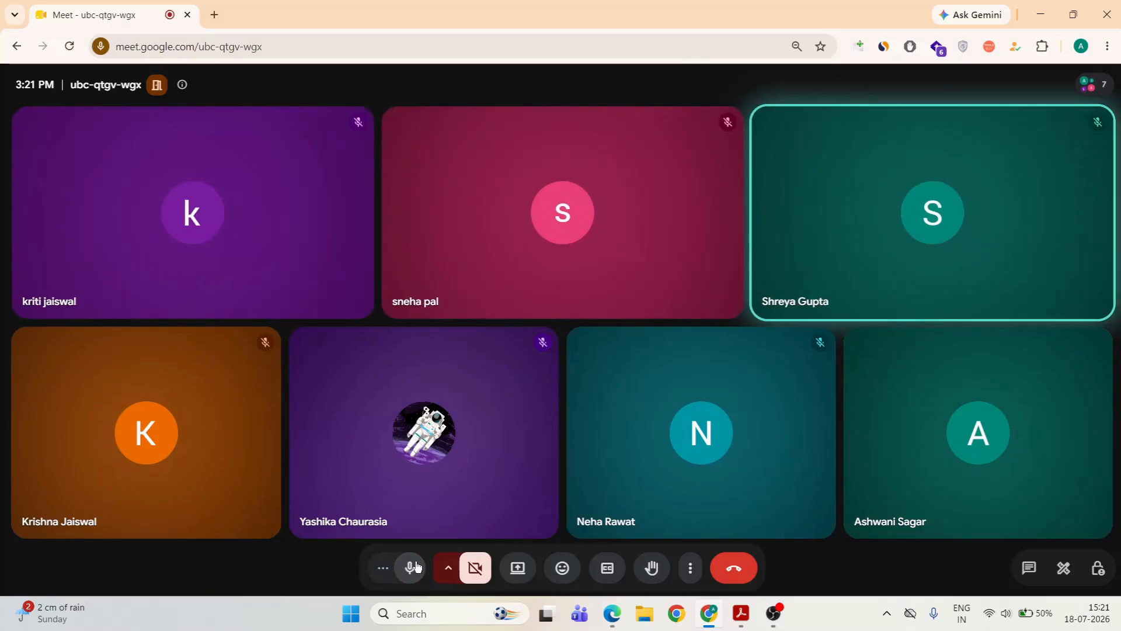
click(417, 566)
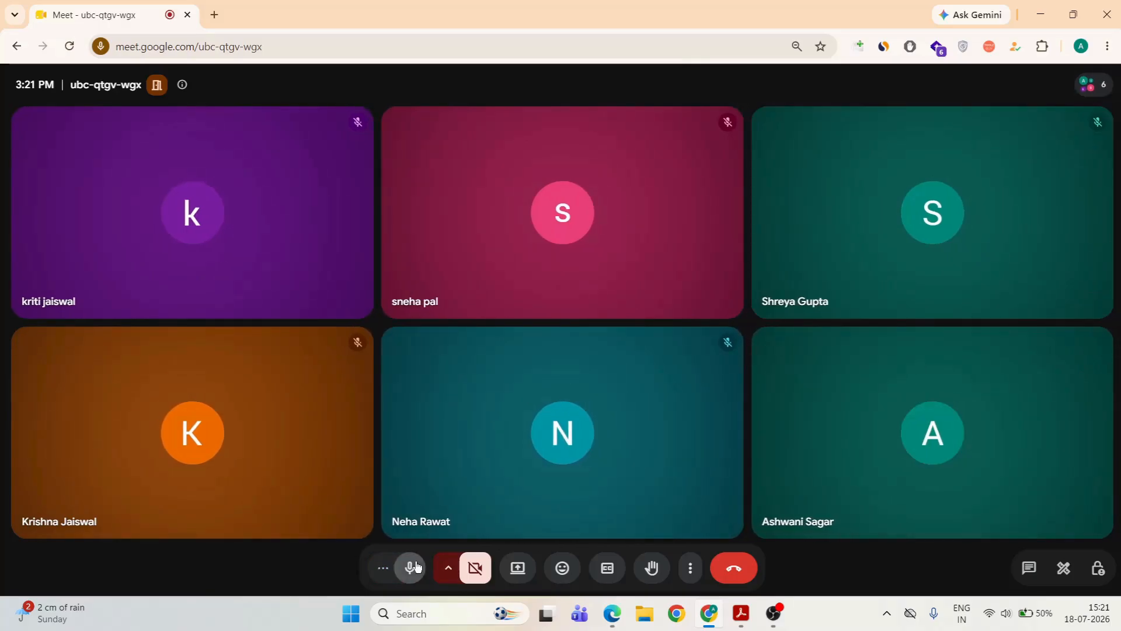